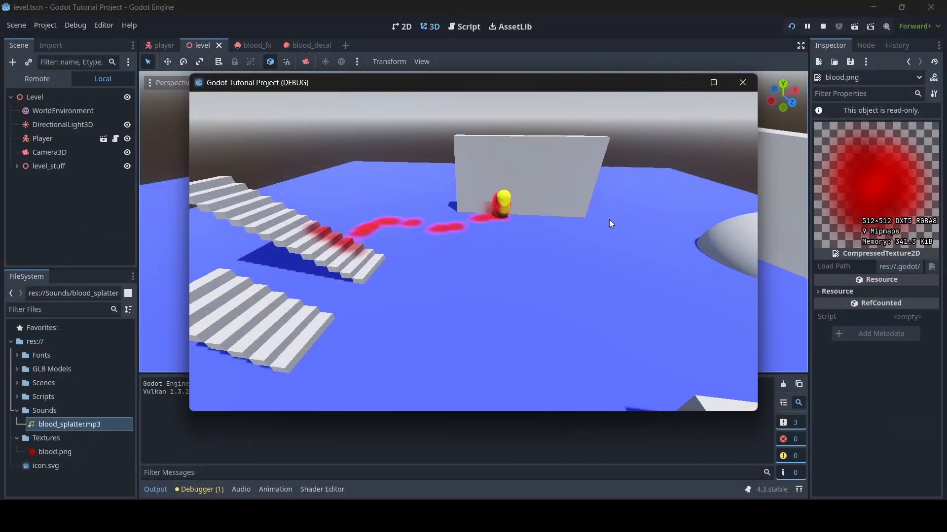
# Move the player through the running game to preview the blood trail left on the ground.
pyautogui.press('Right')
pyautogui.press('space')
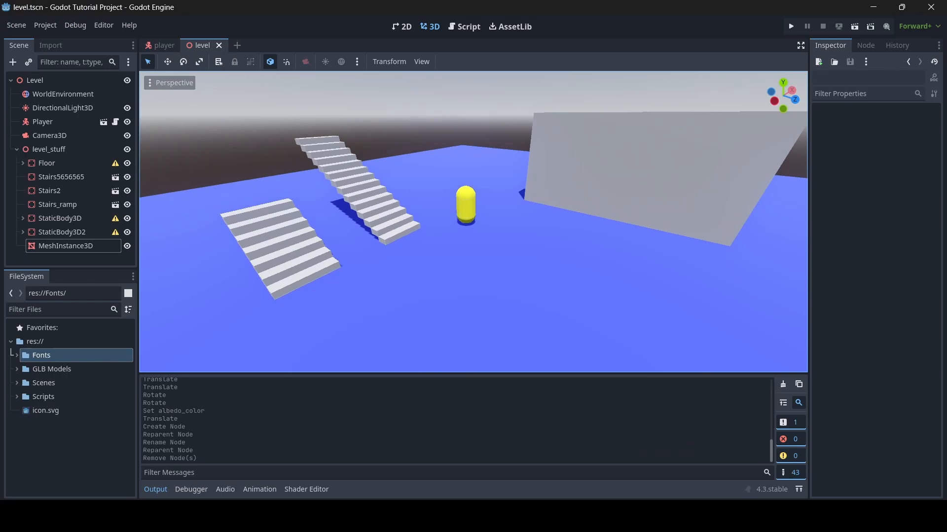
# Examine the level from several sides, including the player capsule, both staircases, the wall and the dome.
pyautogui.press('w')
pyautogui.moveTo(474, 222); pyautogui.dragTo(755, 254, button='right')
pyautogui.press('a')
pyautogui.press('s')
pyautogui.press('d')
pyautogui.press('w')
pyautogui.press('d')
pyautogui.press('s')
pyautogui.press('w')
pyautogui.press('a')
pyautogui.press('a')
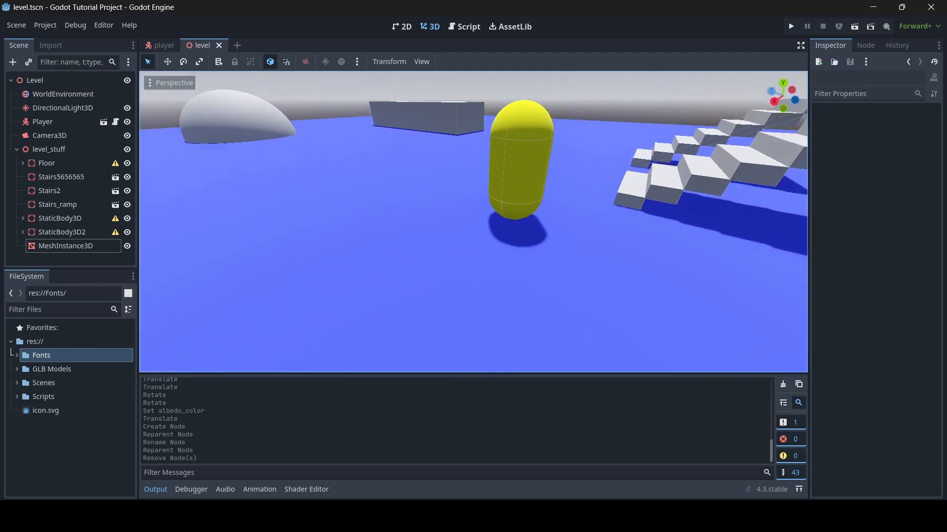
pyautogui.press('d')
pyautogui.moveTo(474, 222)
pyautogui.mouseDown(button='right')
pyautogui.moveTo(382, 212)
pyautogui.moveTo(224, 222)
pyautogui.moveTo(646, 221)
pyautogui.moveTo(369, 222)
pyautogui.moveTo(509, 222)
pyautogui.moveTo(483, 254)
pyautogui.moveTo(527, 255)
pyautogui.moveTo(442, 222)
pyautogui.moveTo(393, 222)
pyautogui.moveTo(469, 231)
pyautogui.moveTo(475, 222)
pyautogui.mouseUp(button='right')
pyautogui.press('w')
pyautogui.press('s')
pyautogui.press('a')
pyautogui.press('s')
pyautogui.press('w')
pyautogui.press('d')
pyautogui.press('w')
pyautogui.press('a')
pyautogui.press('s')
pyautogui.press('a')
pyautogui.press('d')
pyautogui.press('w')
pyautogui.press('s')
pyautogui.press('w')
pyautogui.moveTo(557, 244); pyautogui.dragTo(557, 249, button='right')
pyautogui.press('s')
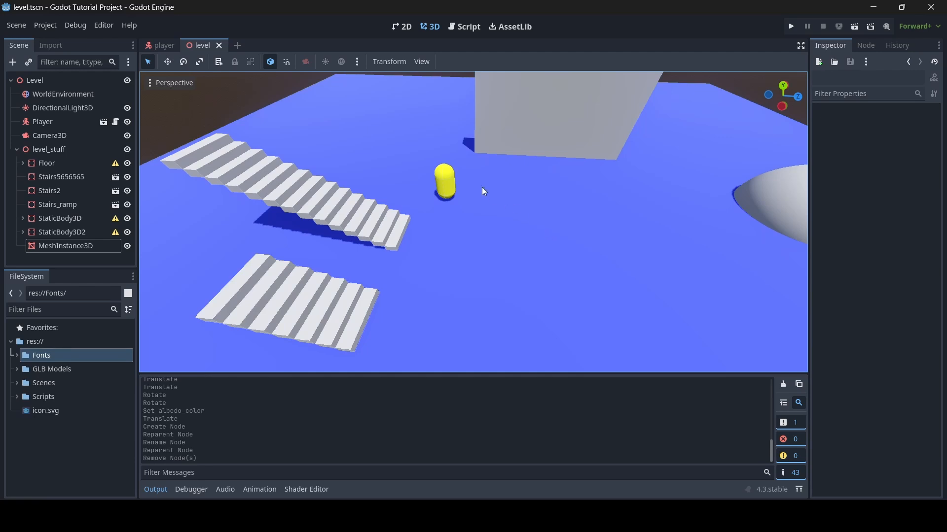
pyautogui.moveTo(484, 191); pyautogui.dragTo(467, 179, button='right')
pyautogui.press('w')
pyautogui.press('s')
pyautogui.press('d')
pyautogui.press('w')
pyautogui.press('a')
pyautogui.press('s')
pyautogui.press('d')
pyautogui.press('a')
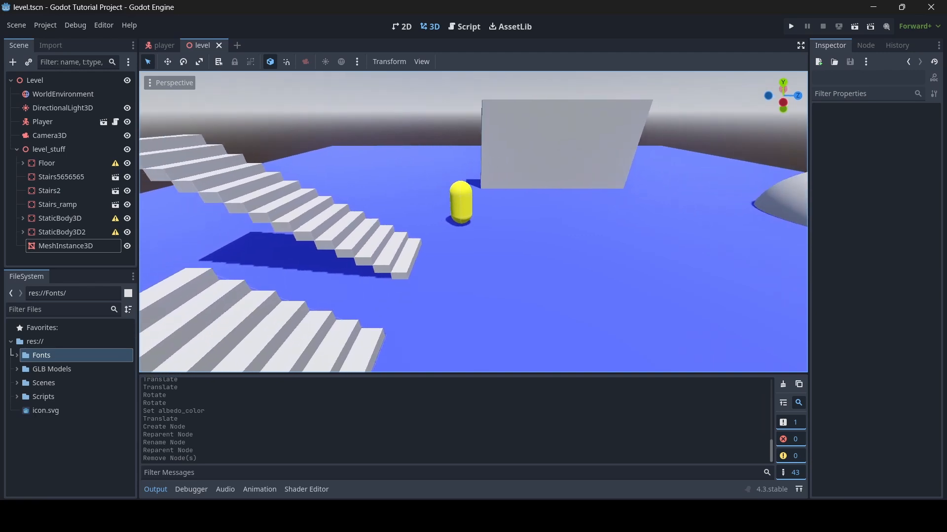
# Add a Decal node under Level and raise it slightly above the floor.
pyautogui.click(17, 150)
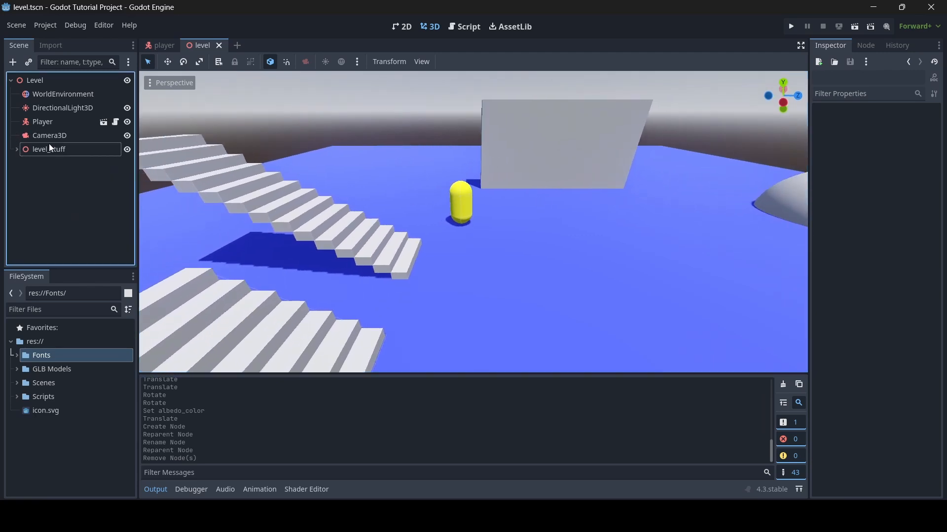
pyautogui.moveTo(543, 191); pyautogui.dragTo(543, 191, button='right')
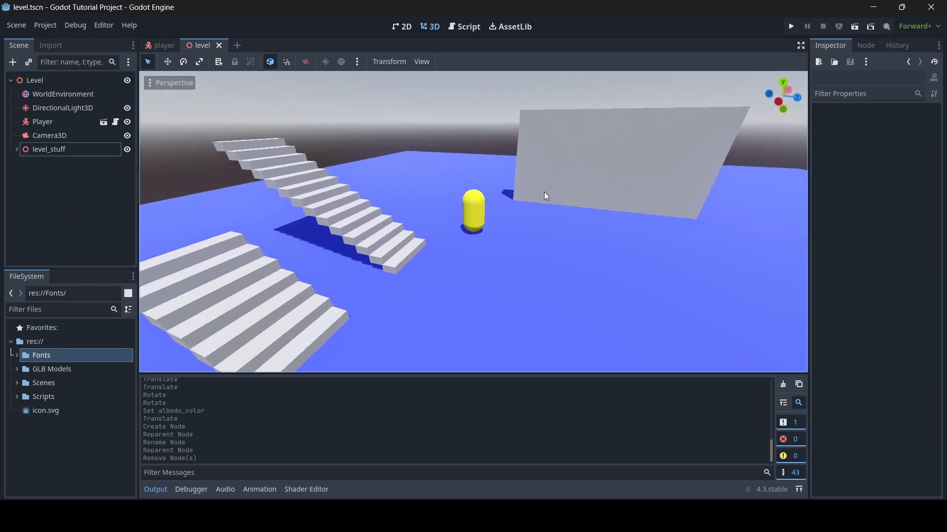
pyautogui.click(60, 81)
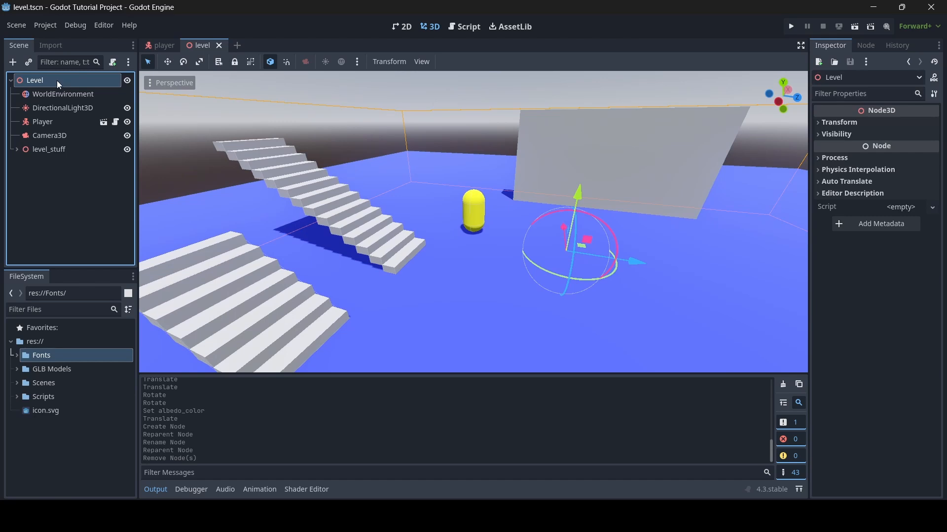
pyautogui.rightClick(57, 81)
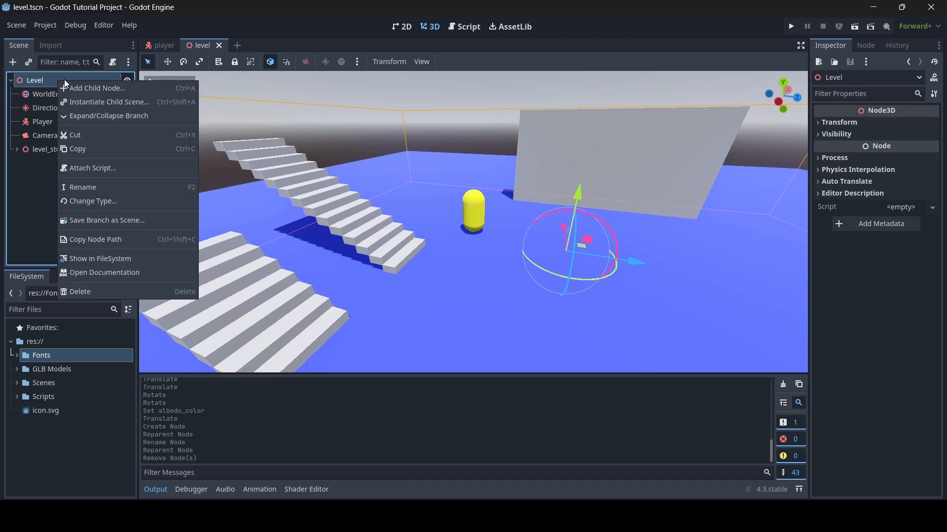
pyautogui.click(76, 88)
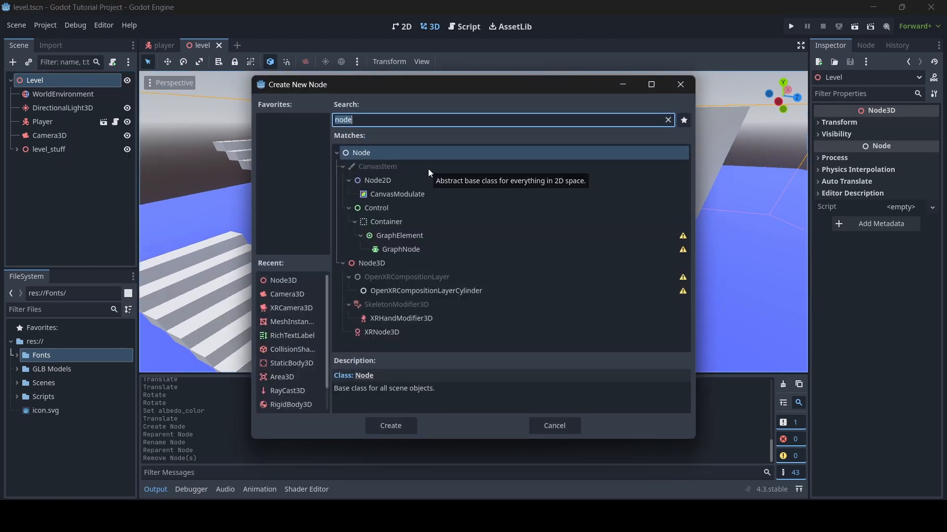
pyautogui.write('decal')
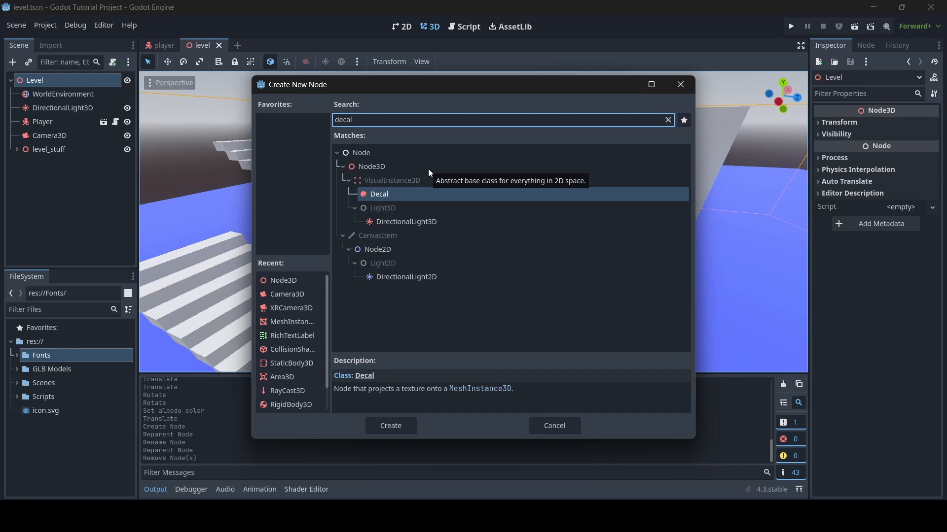
pyautogui.doubleClick(391, 193)
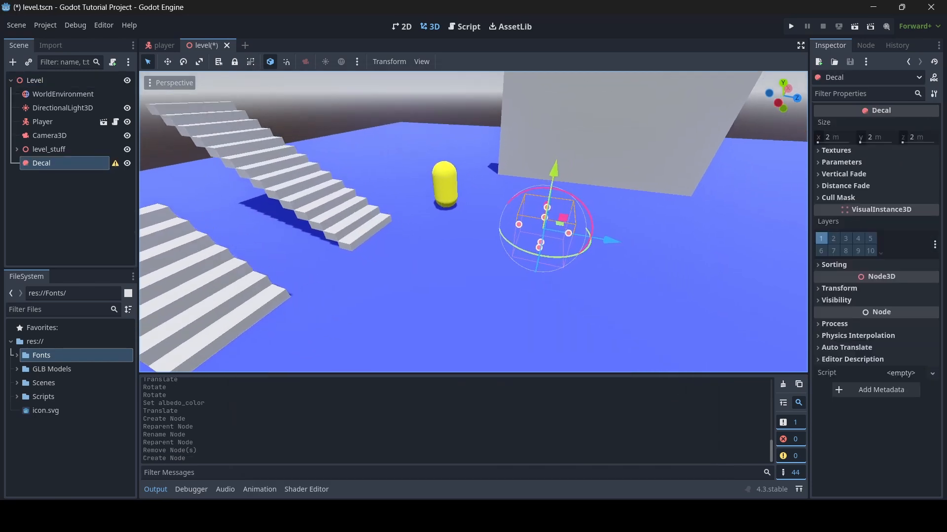
pyautogui.moveTo(495, 143); pyautogui.dragTo(465, 165, button='right')
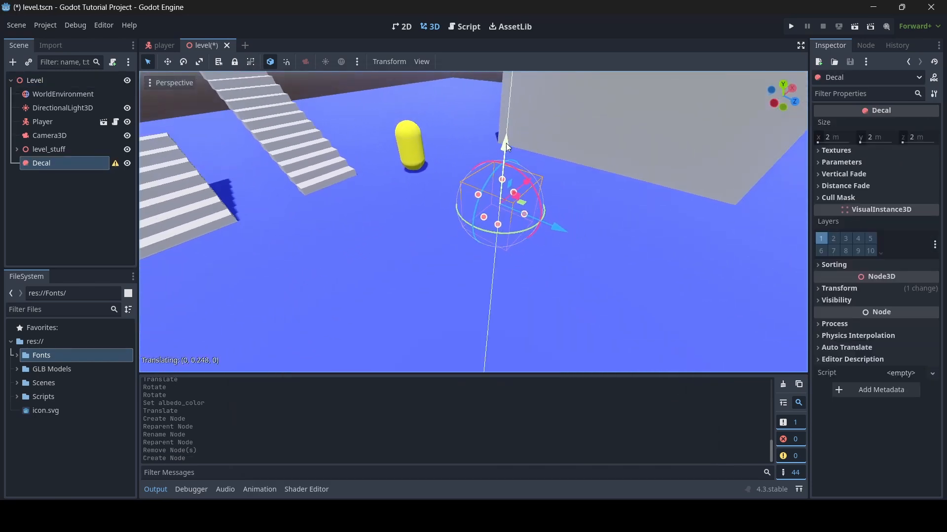
pyautogui.moveTo(513, 111); pyautogui.dragTo(513, 117)
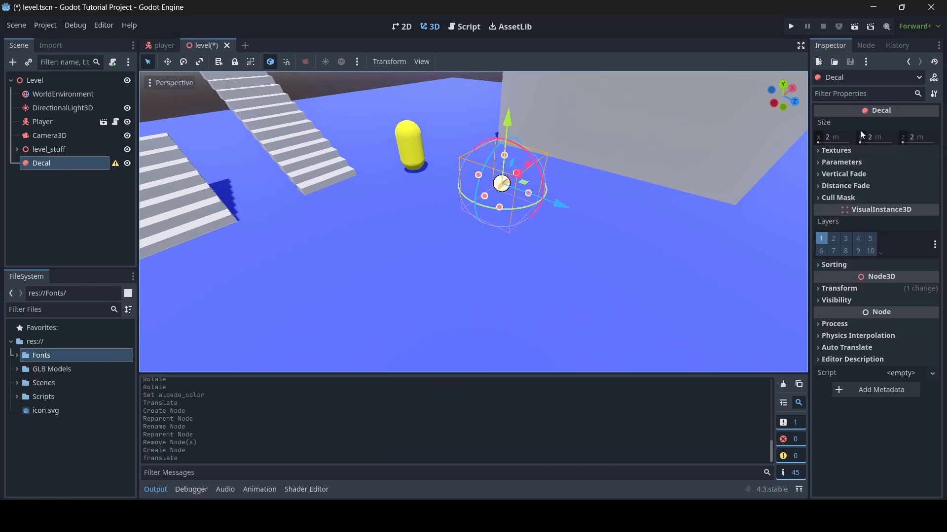
# Assign icon.svg as the decal's Albedo texture.
pyautogui.click(852, 151)
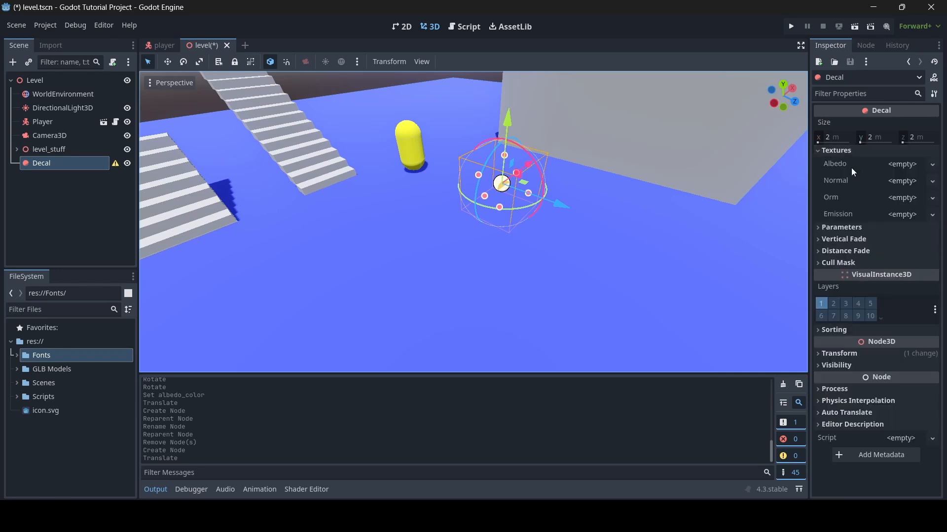
pyautogui.moveTo(851, 168)
pyautogui.click(896, 165)
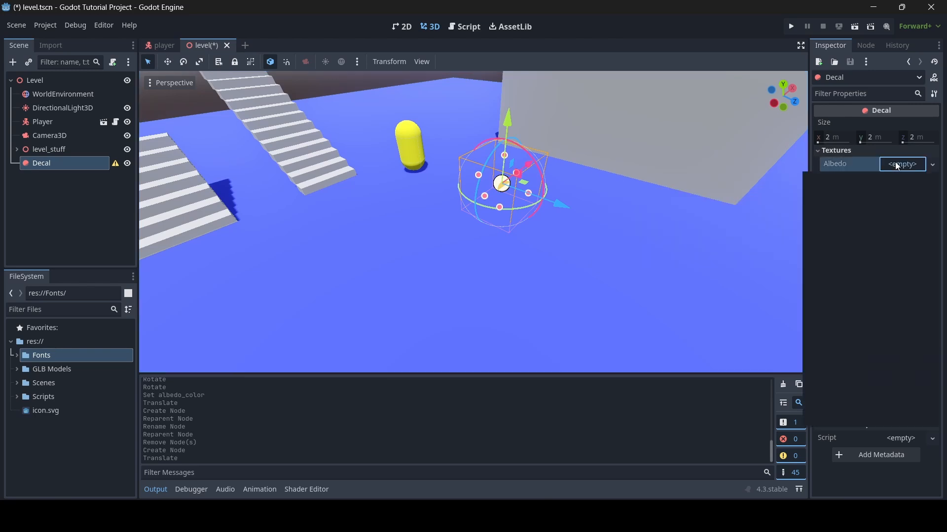
pyautogui.click(850, 407)
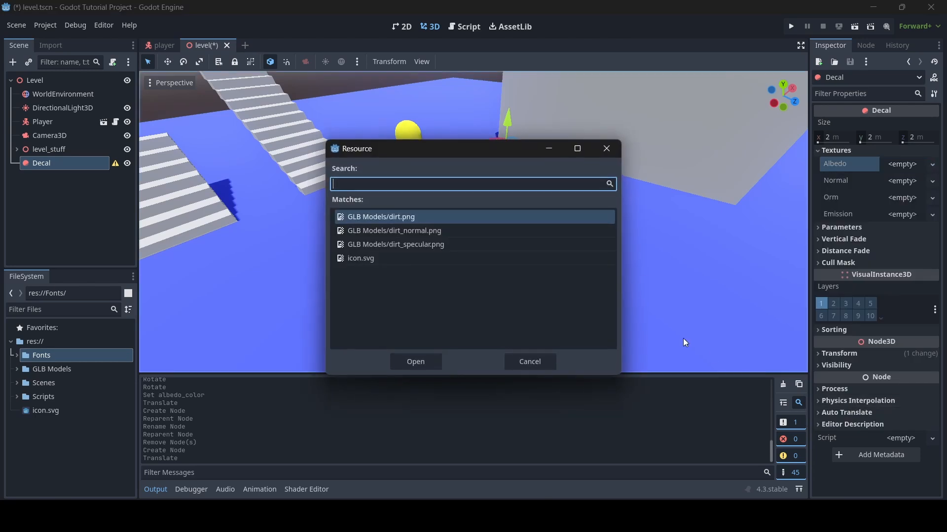
pyautogui.click(409, 258)
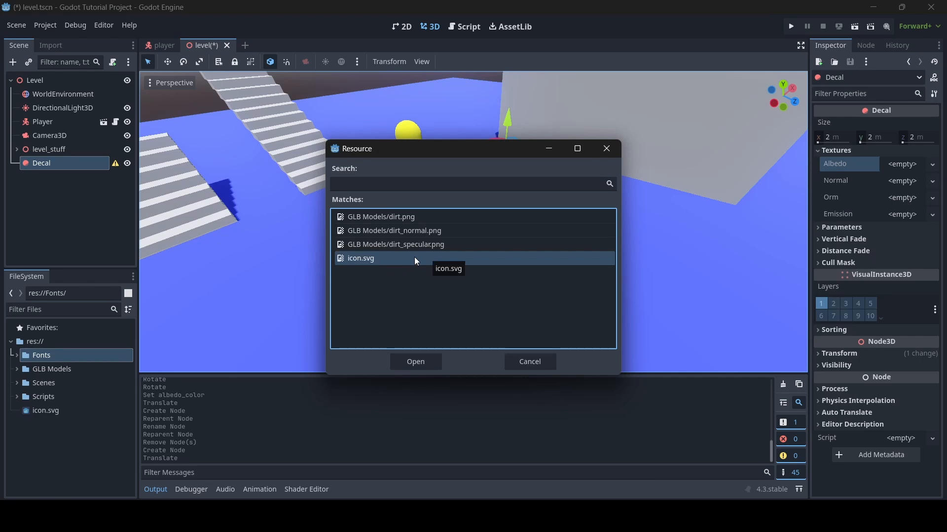
pyautogui.doubleClick(404, 258)
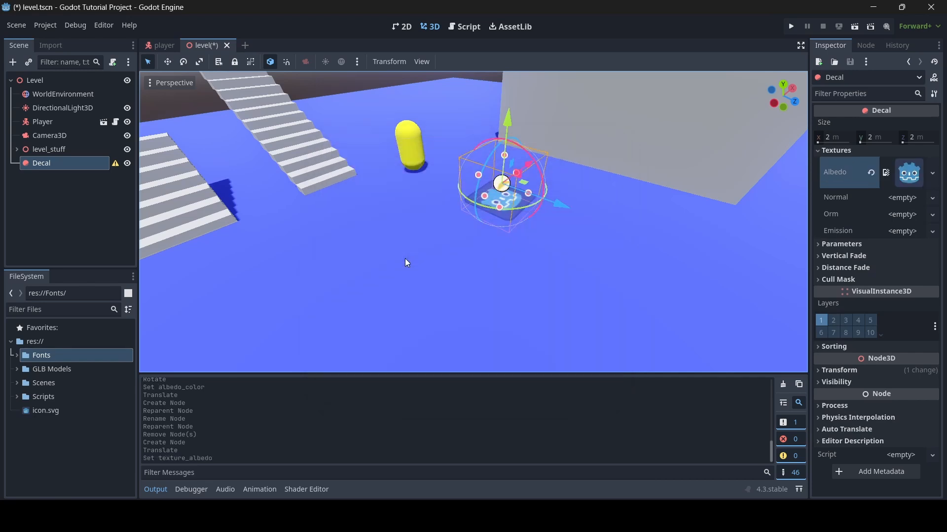
# Move the decal along the Z axis onto the player capsule.
pyautogui.press('f')
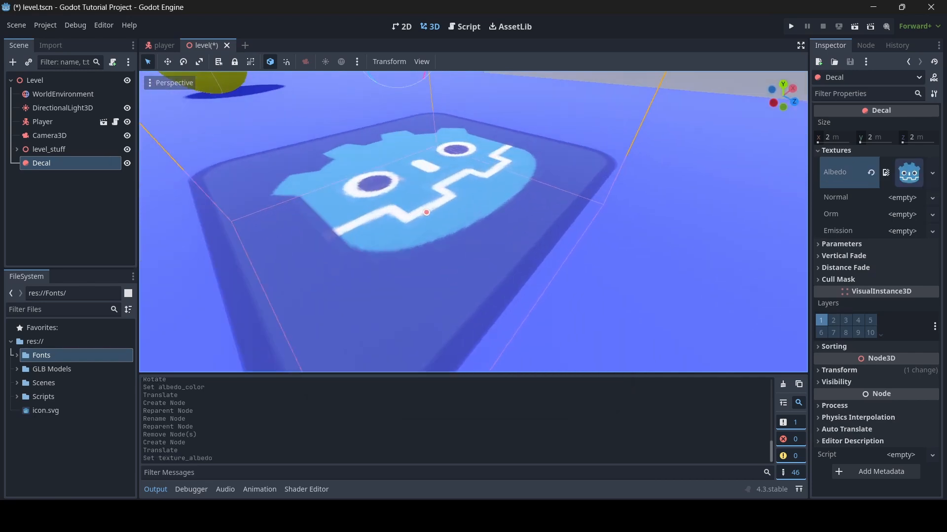
pyautogui.moveTo(473, 222); pyautogui.dragTo(544, 211, button='right')
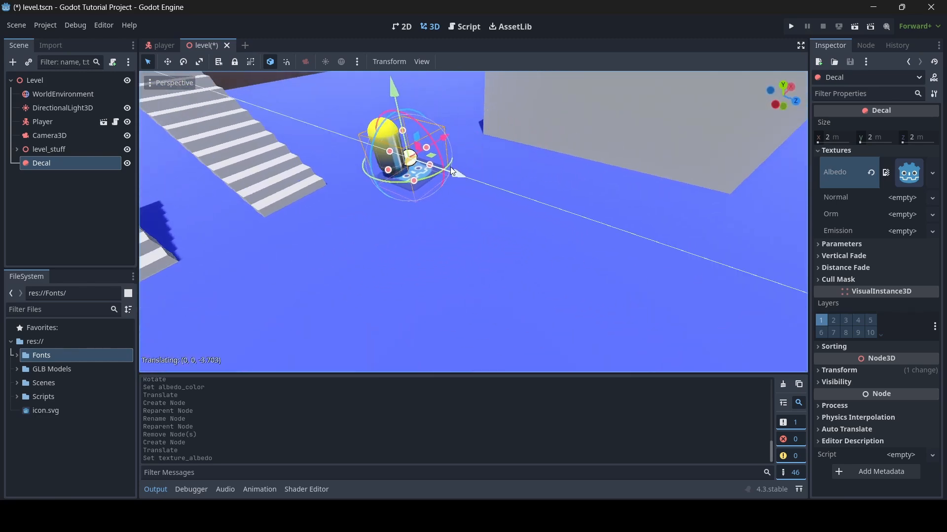
pyautogui.moveTo(451, 169); pyautogui.dragTo(428, 178)
pyautogui.moveTo(532, 192)
pyautogui.mouseDown(button='right')
pyautogui.moveTo(577, 190)
pyautogui.moveTo(537, 193)
pyautogui.mouseUp(button='right')
# Move the decal onto the lowest steps of a staircase and examine how its texture projects there.
pyautogui.press('a')
pyautogui.moveTo(655, 203); pyautogui.dragTo(445, 232)
pyautogui.press('d')
pyautogui.moveTo(445, 232); pyautogui.dragTo(254, 217, button='right')
pyautogui.press('w')
pyautogui.press('s')
pyautogui.press('d')
pyautogui.press('w')
pyautogui.press('d')
pyautogui.press('s')
pyautogui.press('a')
pyautogui.moveTo(558, 230); pyautogui.dragTo(596, 234, button='right')
pyautogui.press('s')
pyautogui.press('w')
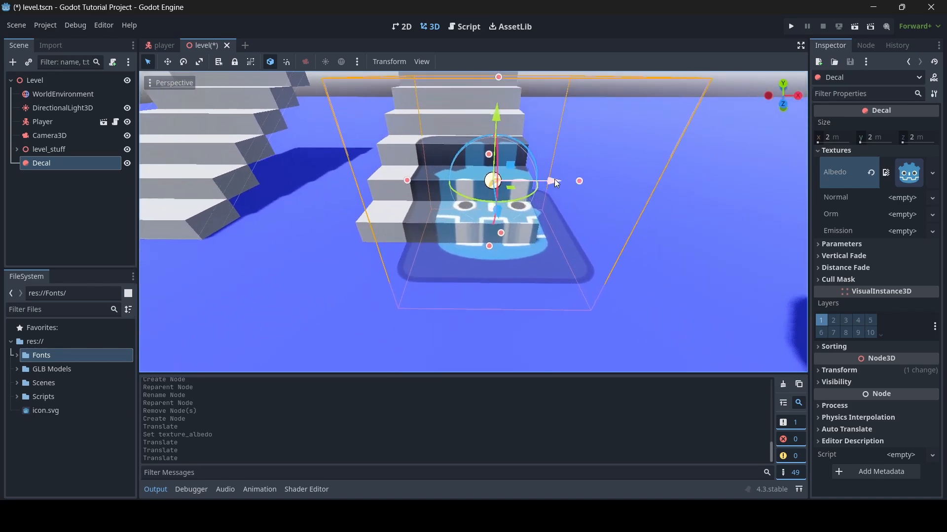
# Shift the decal sideways along the X axis at the foot of the stairs.
pyautogui.moveTo(554, 180); pyautogui.dragTo(507, 188)
pyautogui.press('a')
pyautogui.moveTo(508, 187); pyautogui.dragTo(663, 184, button='right')
pyautogui.press('w')
pyautogui.press('s')
pyautogui.press('s')
pyautogui.press('d')
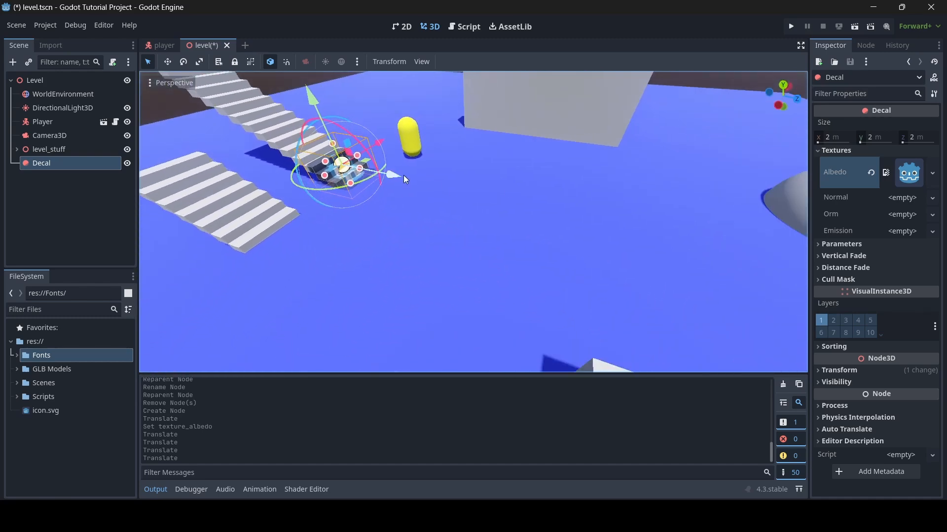
# Move the decal off the stairs onto the open floor and examine it from several angles.
pyautogui.moveTo(400, 176); pyautogui.dragTo(737, 211)
pyautogui.press('w')
pyautogui.moveTo(737, 211); pyautogui.dragTo(687, 244, button='right')
pyautogui.press('w')
pyautogui.press('d')
pyautogui.press('s')
pyautogui.press('d')
pyautogui.press('w')
pyautogui.press('a')
pyautogui.press('s')
pyautogui.press('d')
pyautogui.press('w')
pyautogui.press('s')
pyautogui.press('w')
pyautogui.press('a')
pyautogui.press('w')
pyautogui.press('s')
pyautogui.press('d')
pyautogui.press('w')
pyautogui.press('s')
pyautogui.press('w')
pyautogui.press('s')
pyautogui.press('s')
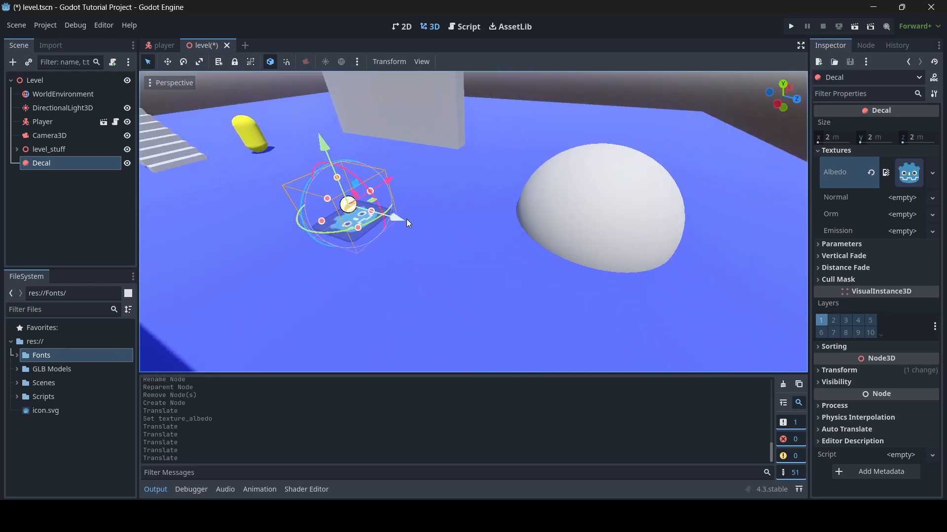
# Move the decal onto the dome and examine how its texture wraps over the curved surface.
pyautogui.moveTo(404, 219); pyautogui.dragTo(706, 255)
pyautogui.press('d')
pyautogui.moveTo(607, 256); pyautogui.dragTo(576, 265, button='right')
pyautogui.moveTo(518, 231); pyautogui.dragTo(555, 209)
pyautogui.press('w')
pyautogui.moveTo(554, 208); pyautogui.dragTo(604, 184, button='right')
pyautogui.press('a')
pyautogui.press('s')
pyautogui.press('w')
pyautogui.press('d')
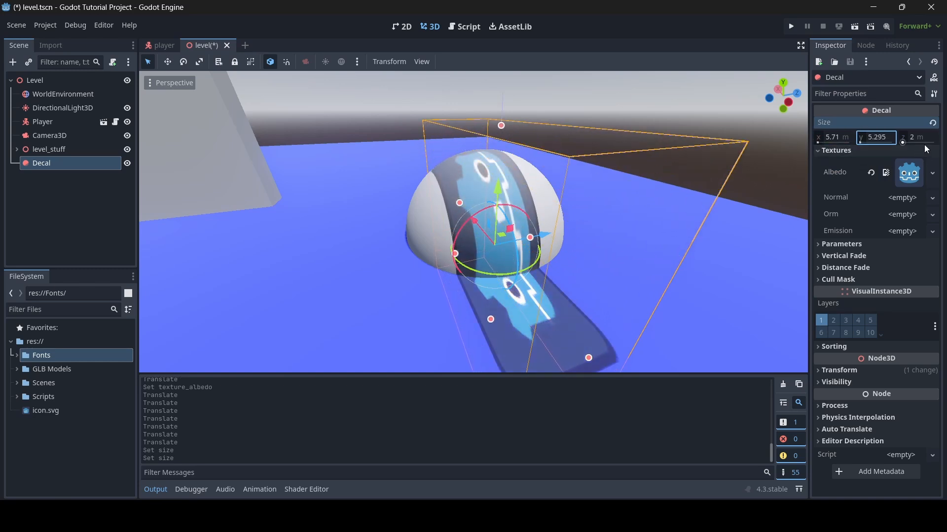
# Set the decal's Z size to 9.55 m.
pyautogui.moveTo(909, 140); pyautogui.dragTo(940, 139)
pyautogui.moveTo(583, 227)
pyautogui.mouseDown(button='right')
pyautogui.moveTo(579, 246)
pyautogui.moveTo(583, 228)
pyautogui.mouseUp(button='right')
pyautogui.press('s')
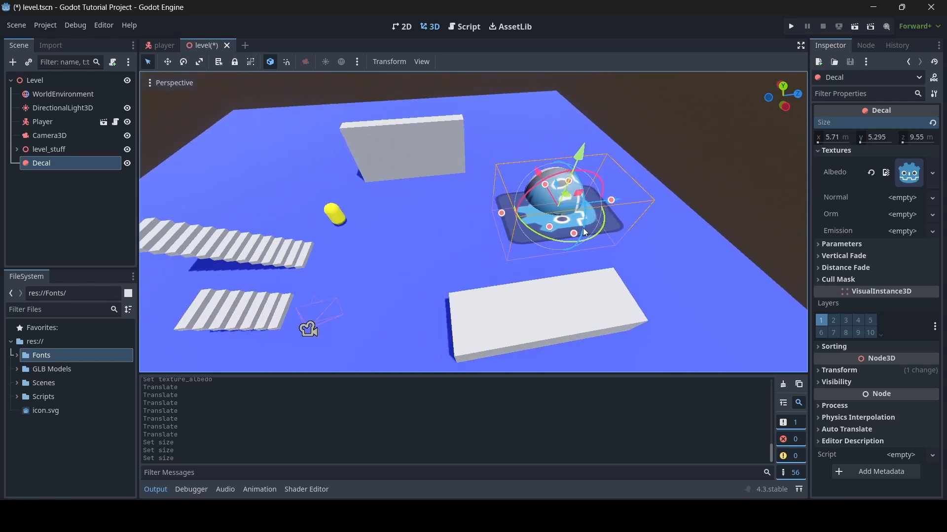
# Move the enlarged decal against the wall, and back out onto the open floor in front of it.
pyautogui.moveTo(622, 200); pyautogui.dragTo(333, 249)
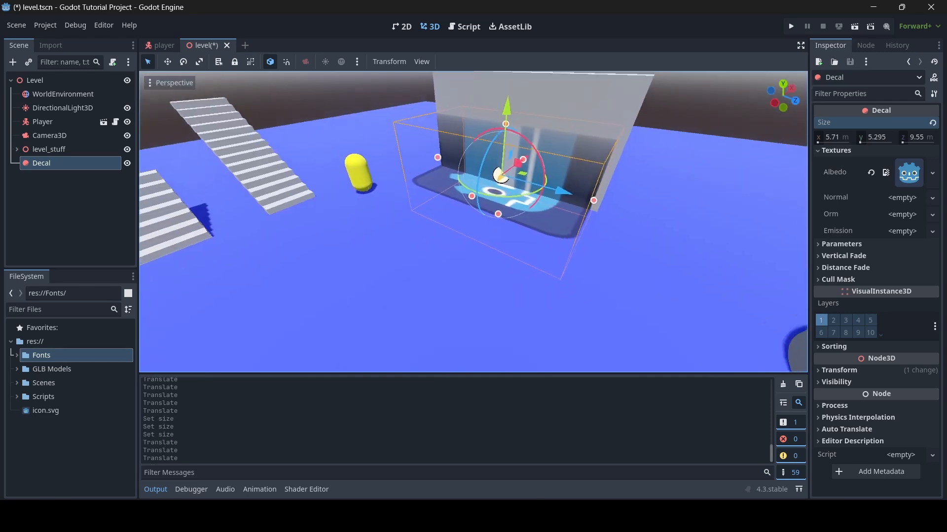
pyautogui.moveTo(524, 173); pyautogui.dragTo(523, 166, button='right')
pyautogui.moveTo(503, 193); pyautogui.dragTo(478, 220)
# Delete the Decal node from the level and save the scene.
pyautogui.click(84, 167)
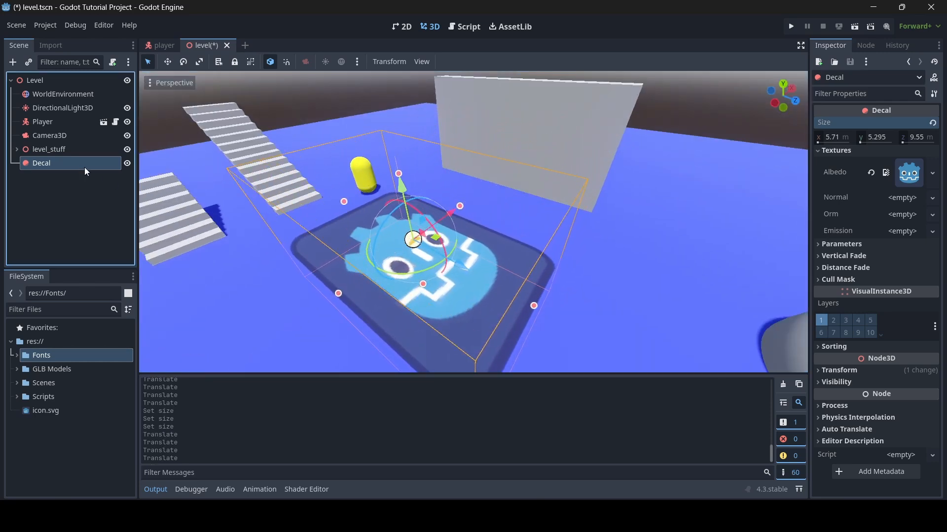
pyautogui.press('Delete')
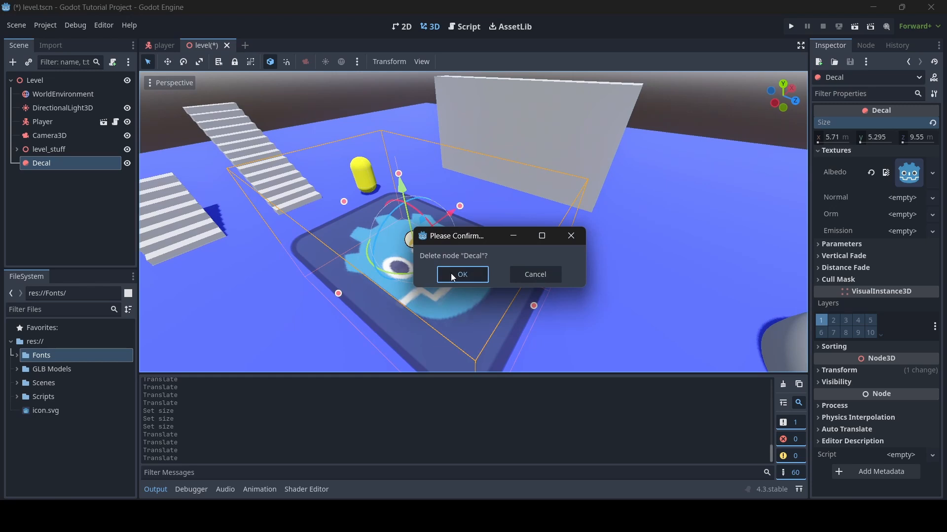
pyautogui.click(450, 273)
pyautogui.moveTo(477, 221); pyautogui.dragTo(499, 218, button='middle')
pyautogui.hotkey('ctrl', 's')
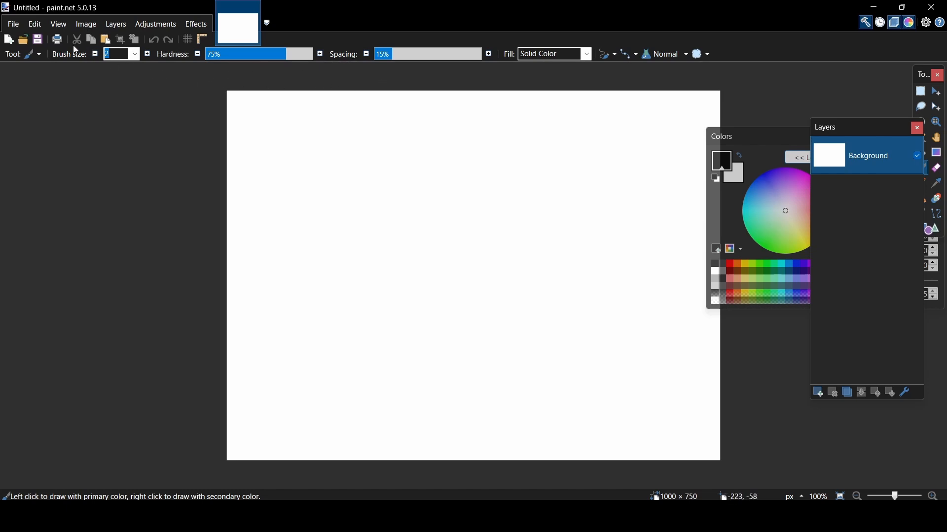
# Switch to paint.net and resize the blank image to 512 × 512 pixels.
pyautogui.click(92, 27)
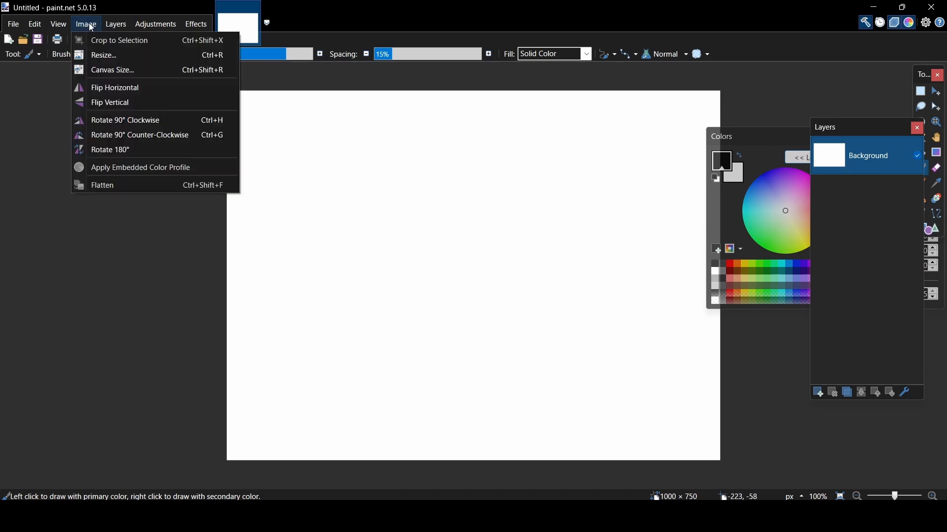
pyautogui.click(96, 58)
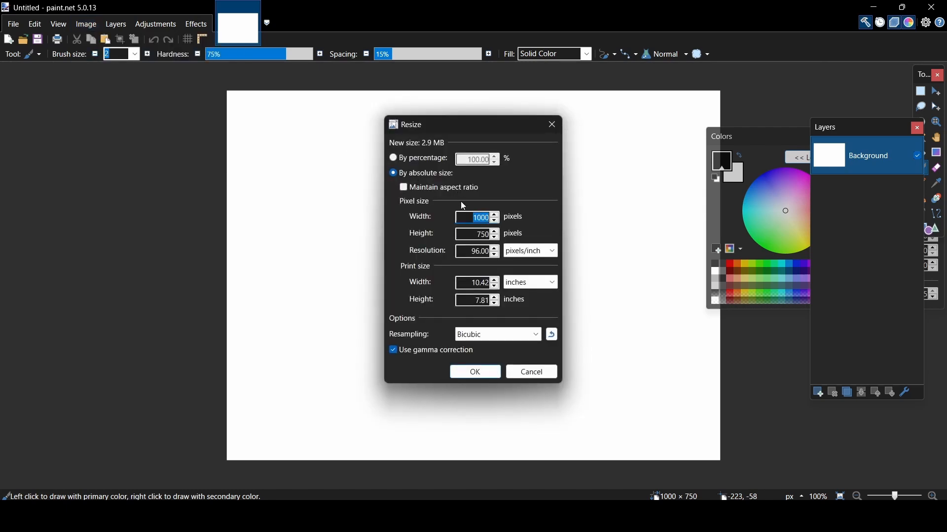
pyautogui.write('512')
pyautogui.press('Tab')
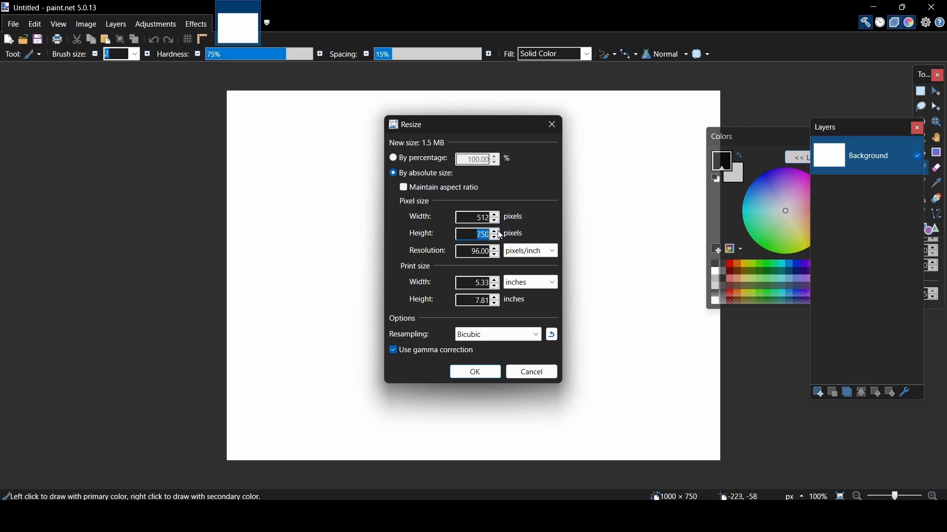
pyautogui.write('512')
pyautogui.click(489, 374)
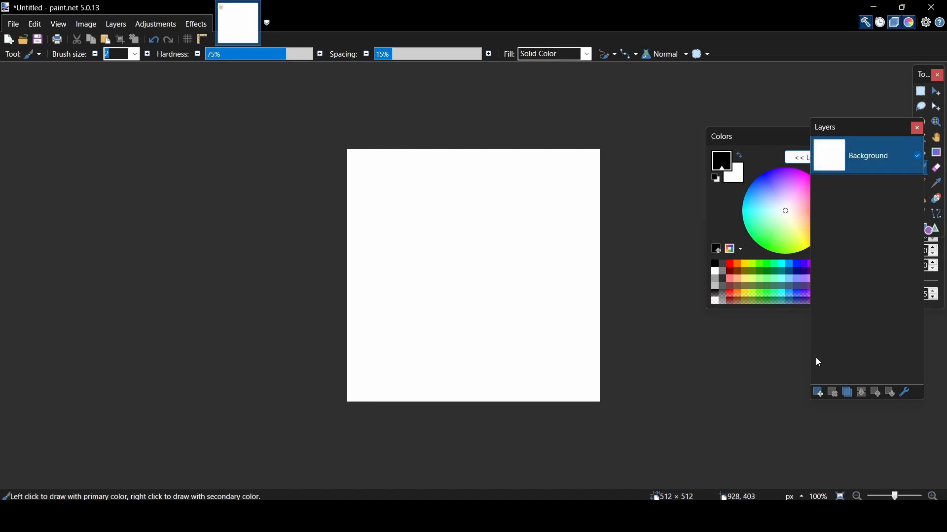
# Add a new layer above the background and set the primary colour to red (FF0000).
pyautogui.click(820, 393)
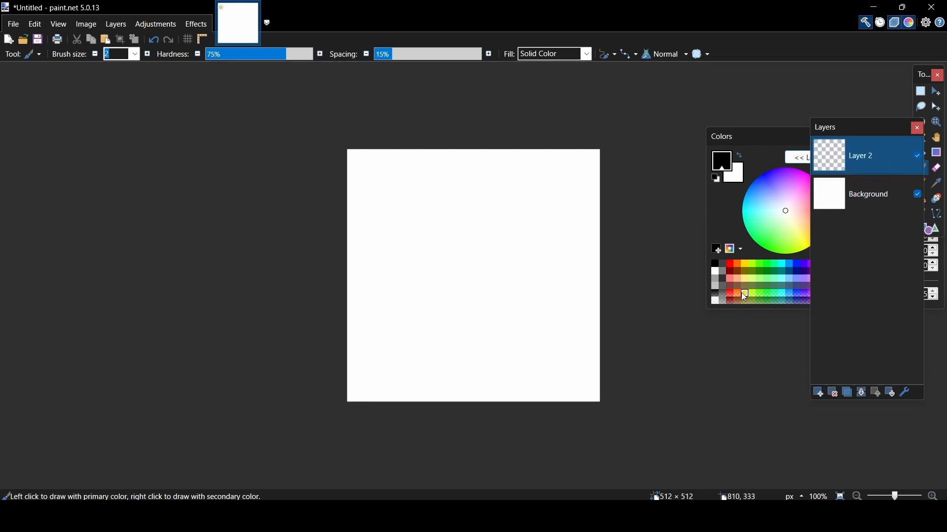
pyautogui.click(735, 271)
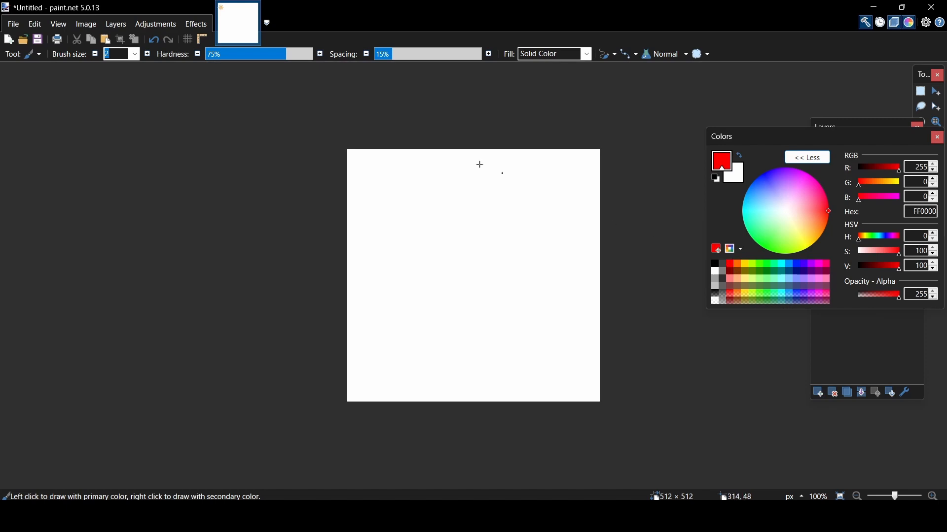
# Set the brush size to 70 and paint a large, irregular solid red blob in the middle of the canvas.
pyautogui.click(138, 54)
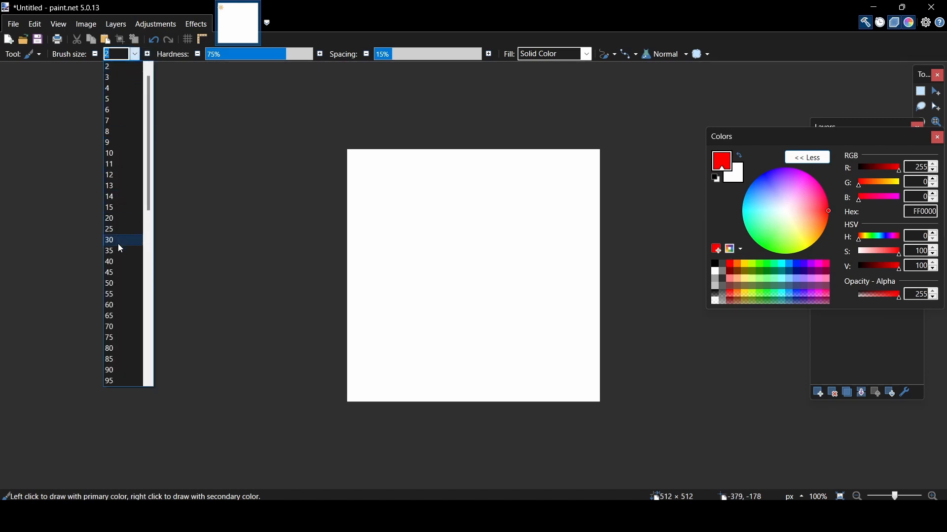
pyautogui.click(117, 328)
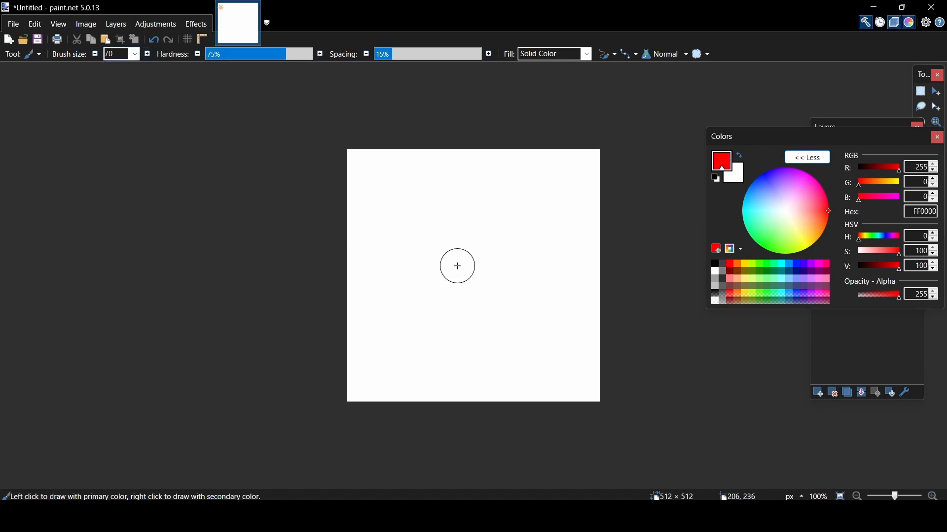
pyautogui.moveTo(465, 275)
pyautogui.mouseDown()
pyautogui.moveTo(457, 273)
pyautogui.moveTo(473, 224)
pyautogui.moveTo(508, 208)
pyautogui.moveTo(490, 258)
pyautogui.moveTo(488, 250)
pyautogui.moveTo(523, 301)
pyautogui.moveTo(484, 260)
pyautogui.moveTo(482, 291)
pyautogui.moveTo(447, 284)
pyautogui.moveTo(451, 343)
pyautogui.moveTo(486, 330)
pyautogui.moveTo(450, 349)
pyautogui.moveTo(446, 296)
pyautogui.moveTo(420, 345)
pyautogui.moveTo(438, 306)
pyautogui.moveTo(407, 251)
pyautogui.moveTo(427, 281)
pyautogui.moveTo(415, 216)
pyautogui.moveTo(440, 243)
pyautogui.moveTo(470, 206)
pyautogui.moveTo(455, 213)
pyautogui.moveTo(539, 279)
pyautogui.moveTo(493, 315)
pyautogui.moveTo(505, 345)
pyautogui.moveTo(547, 281)
pyautogui.moveTo(519, 332)
pyautogui.moveTo(433, 307)
pyautogui.moveTo(420, 237)
pyautogui.moveTo(397, 275)
pyautogui.moveTo(454, 313)
pyautogui.moveTo(524, 233)
pyautogui.moveTo(539, 239)
pyautogui.mouseUp()
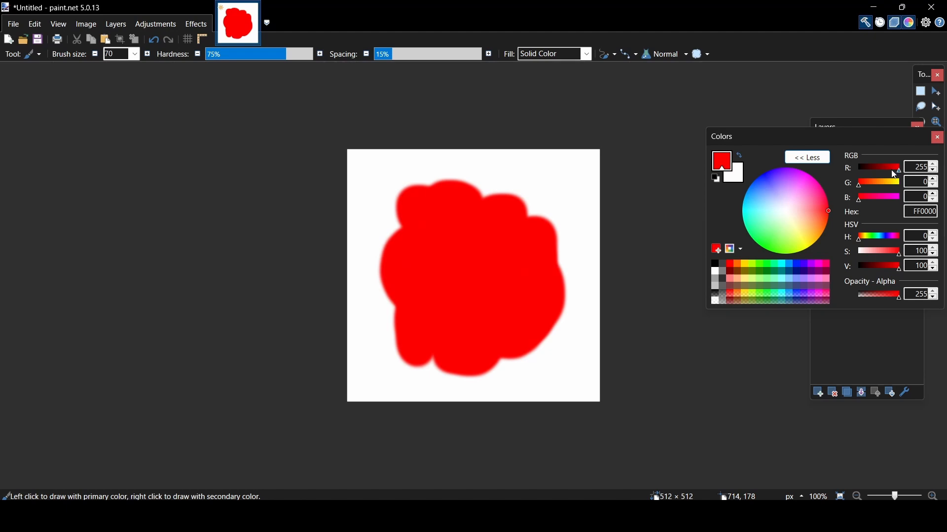
# Darken the primary colour to 830000 and paint dark red strokes over the red blob.
pyautogui.click(878, 168)
pyautogui.click(880, 167)
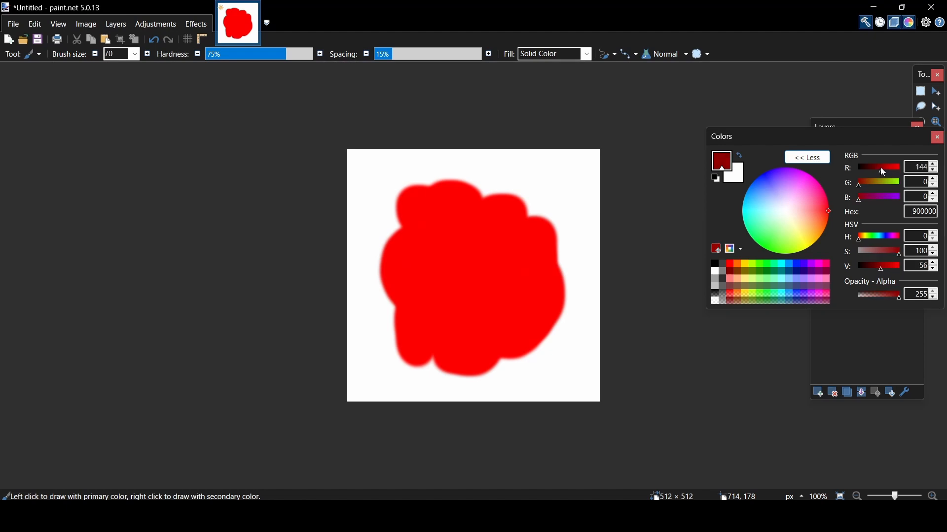
pyautogui.click(452, 232)
pyautogui.moveTo(451, 231)
pyautogui.mouseDown()
pyautogui.moveTo(417, 277)
pyautogui.moveTo(422, 294)
pyautogui.moveTo(483, 309)
pyautogui.moveTo(421, 298)
pyautogui.mouseUp()
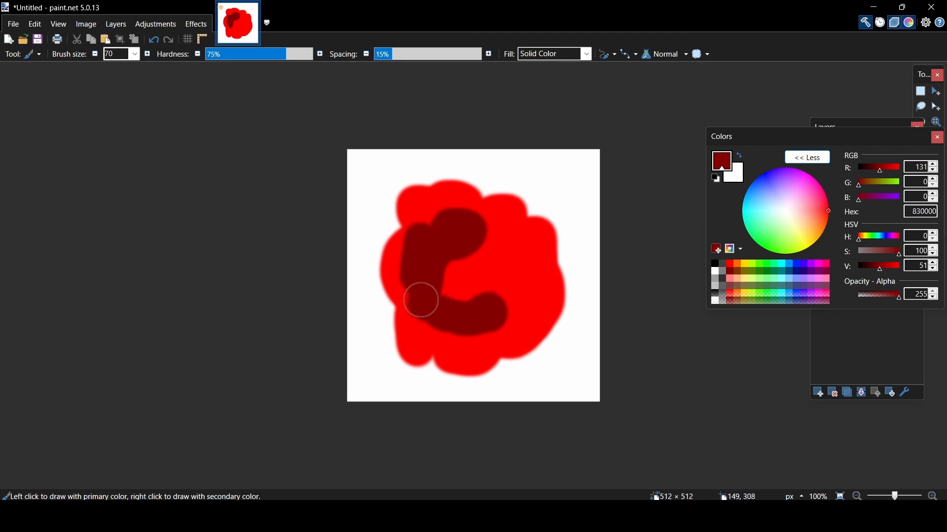
pyautogui.moveTo(503, 247)
pyautogui.mouseDown()
pyautogui.moveTo(514, 313)
pyautogui.moveTo(483, 349)
pyautogui.moveTo(431, 352)
pyautogui.moveTo(408, 317)
pyautogui.moveTo(435, 195)
pyautogui.moveTo(471, 209)
pyautogui.mouseUp()
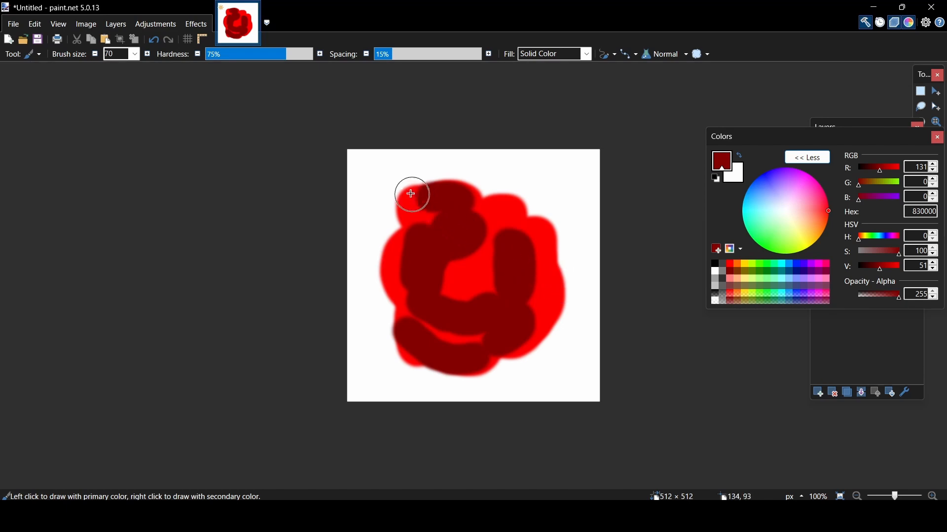
# Apply a Gaussian Blur with a radius of about 130.8 to the painted blood layer.
pyautogui.click(197, 24)
pyautogui.moveTo(213, 59)
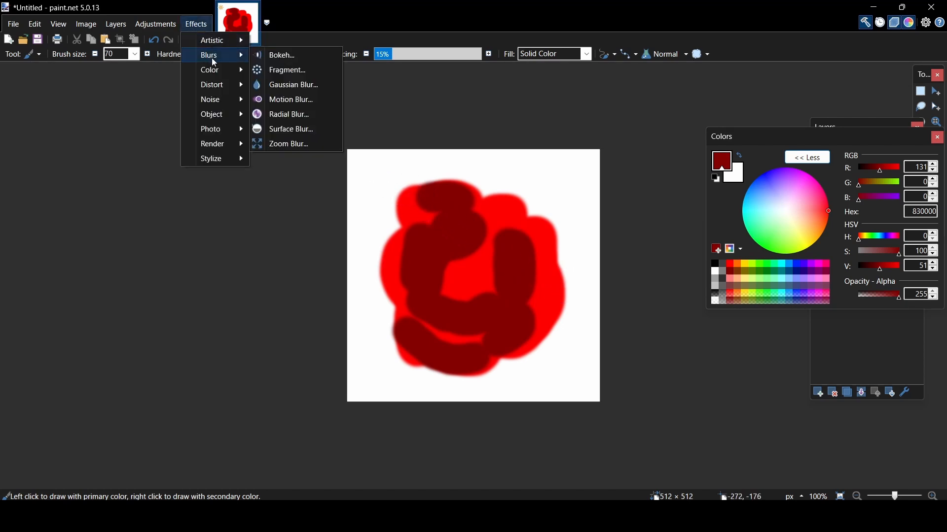
pyautogui.click(290, 86)
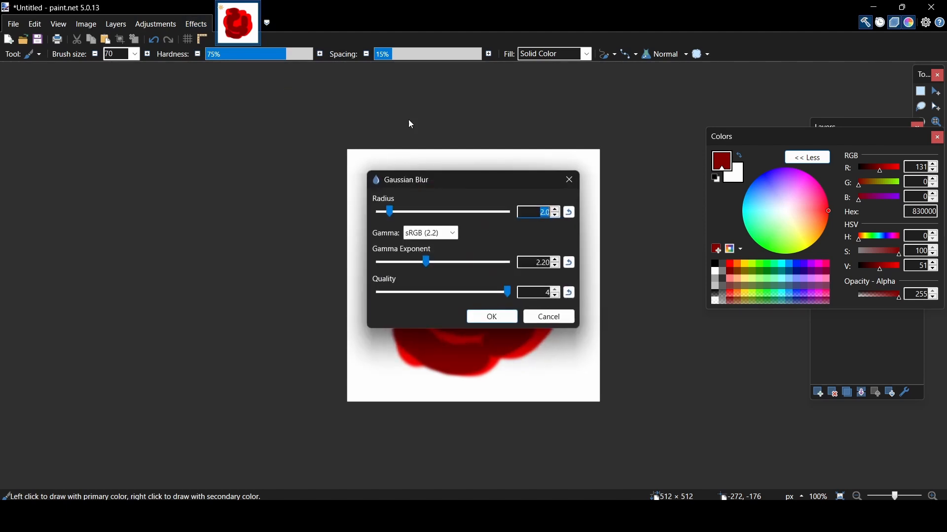
pyautogui.moveTo(458, 177); pyautogui.dragTo(192, 112)
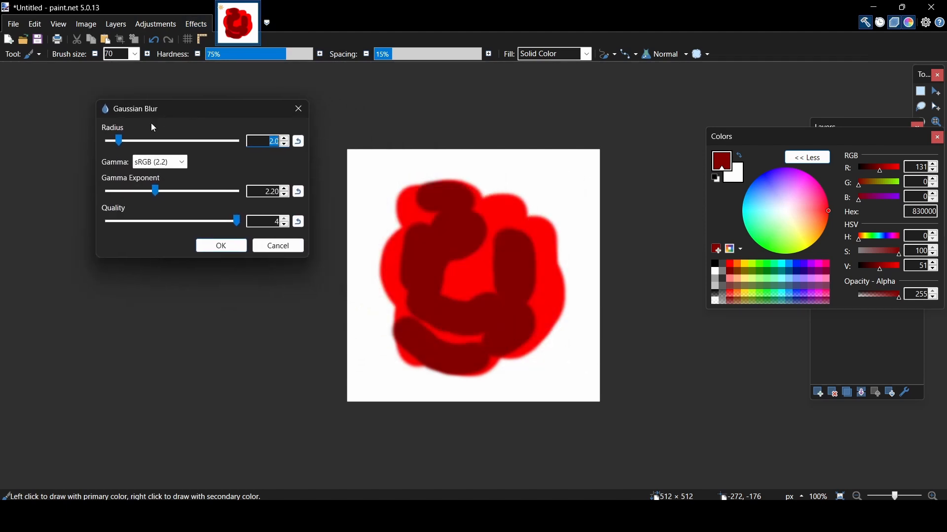
pyautogui.moveTo(124, 146); pyautogui.dragTo(198, 127)
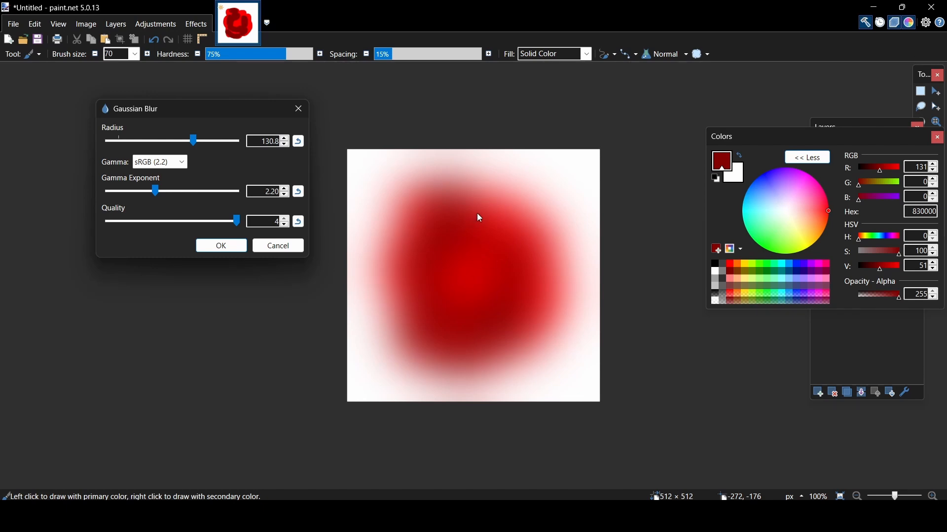
pyautogui.click(222, 247)
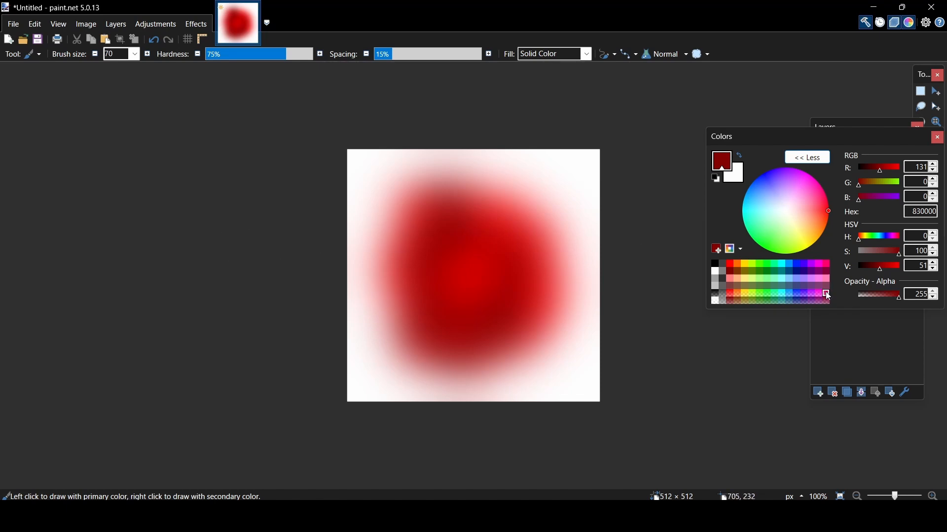
# Hide the white Background layer and save the image as blood.png in the Godot project's Textures folder.
pyautogui.moveTo(851, 142); pyautogui.dragTo(695, 195)
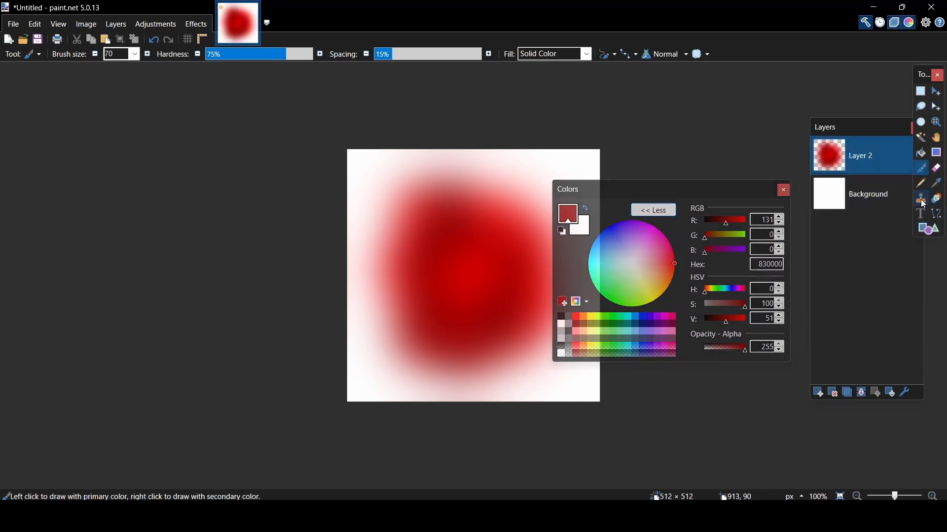
pyautogui.click(887, 195)
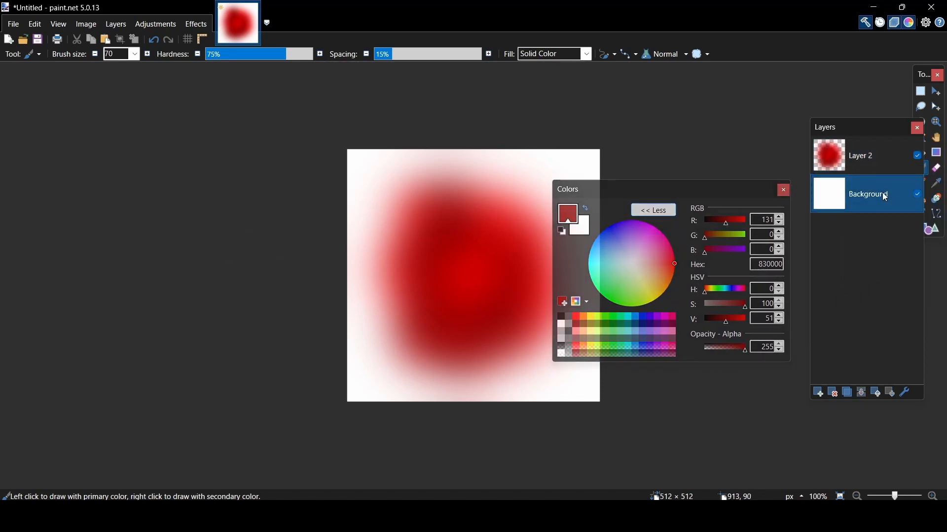
pyautogui.click(919, 198)
pyautogui.moveTo(606, 184); pyautogui.dragTo(731, 181)
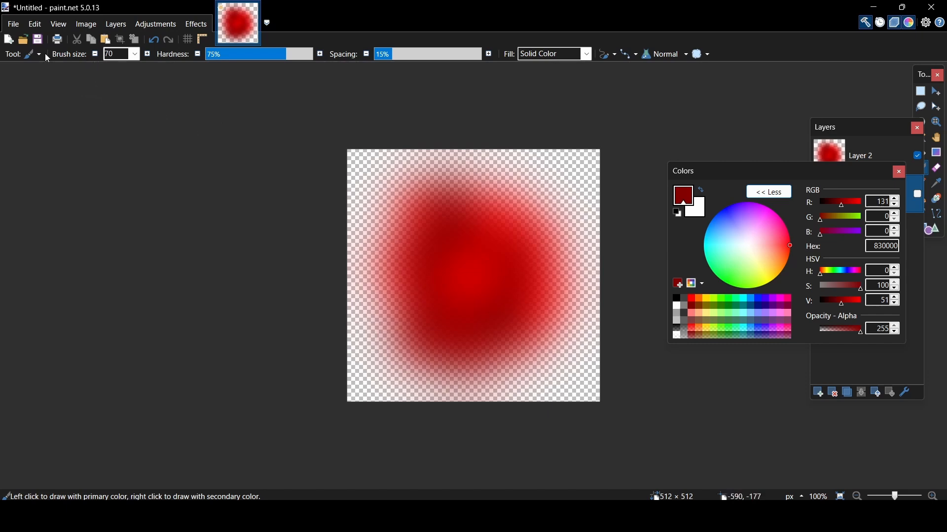
pyautogui.click(20, 24)
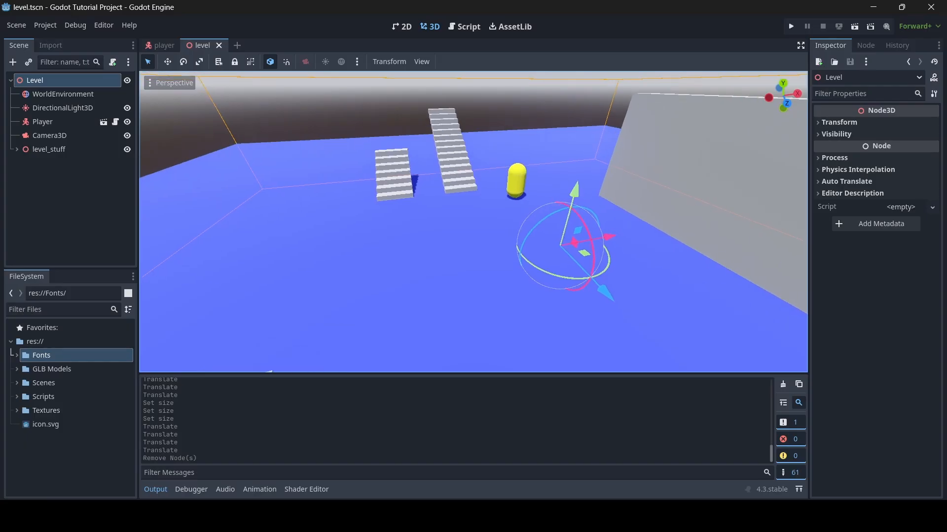
# Switch to Godot and inspect the blood.png texture in the project's Textures folder.
pyautogui.moveTo(473, 221); pyautogui.dragTo(466, 222, button='right')
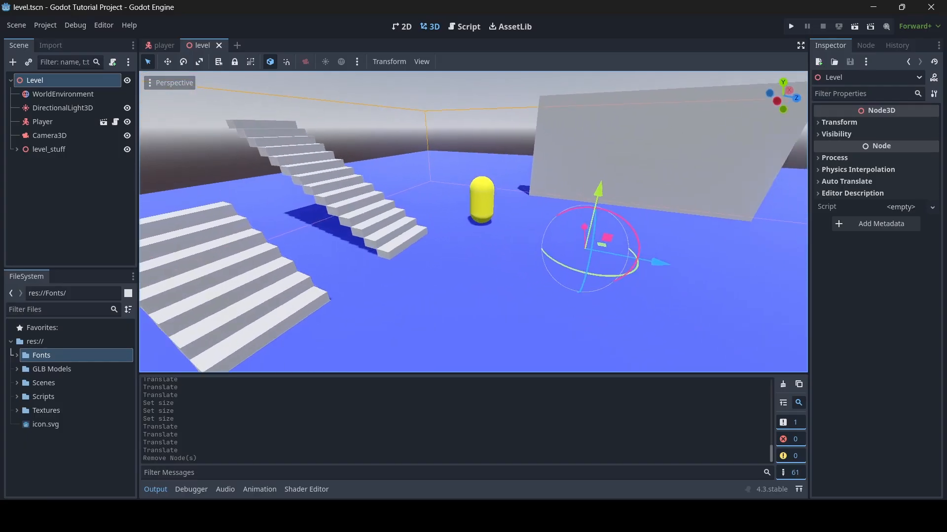
pyautogui.press('s')
pyautogui.moveTo(507, 293); pyautogui.dragTo(508, 293, button='right')
pyautogui.press('w')
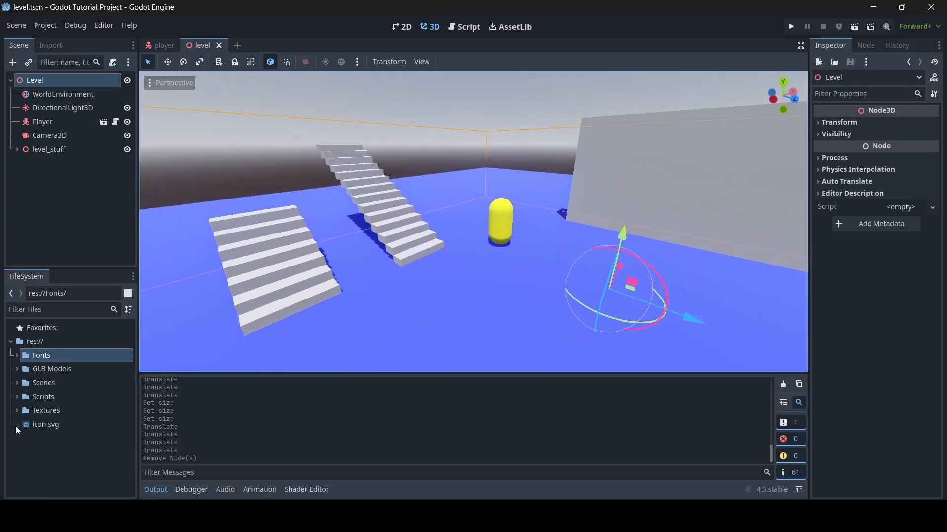
pyautogui.click(44, 410)
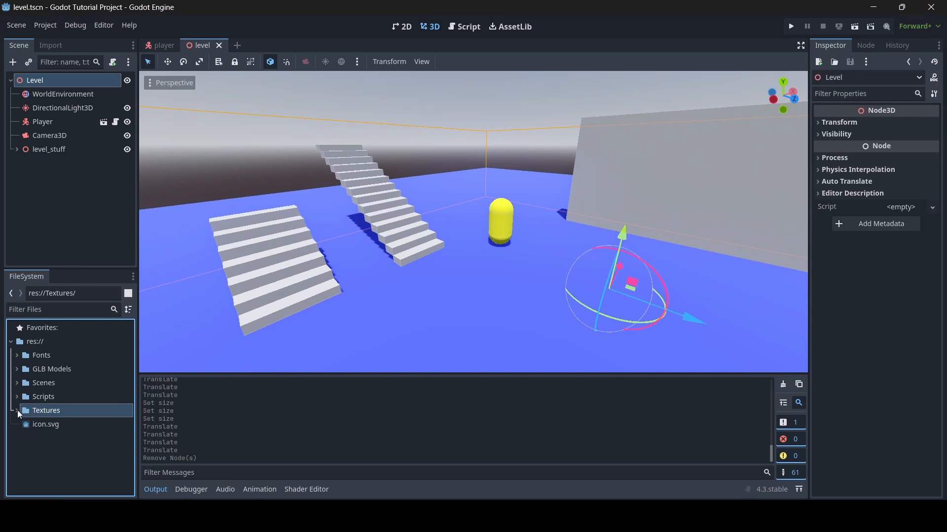
pyautogui.click(16, 410)
pyautogui.click(48, 425)
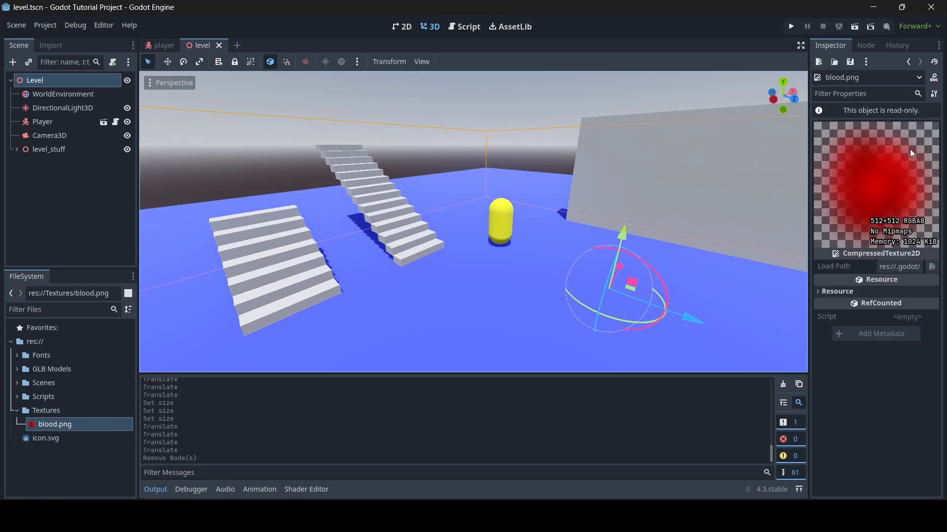
# Add a Decal node as a child of the Level root and focus the view on it.
pyautogui.moveTo(653, 209); pyautogui.dragTo(703, 224, button='right')
pyautogui.press('w')
pyautogui.press('s')
pyautogui.press('w')
pyautogui.rightClick(53, 84)
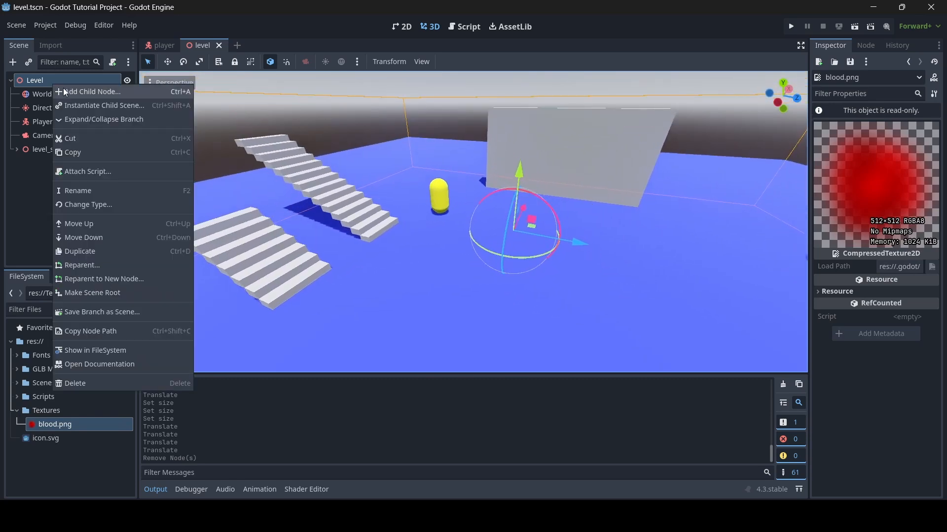
pyautogui.click(69, 89)
pyautogui.write('deca')
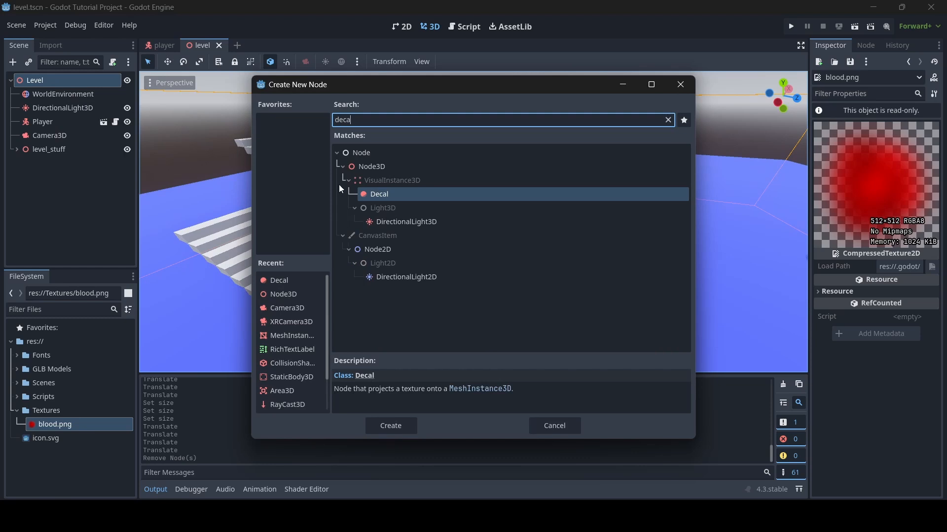
pyautogui.doubleClick(380, 197)
pyautogui.press('f')
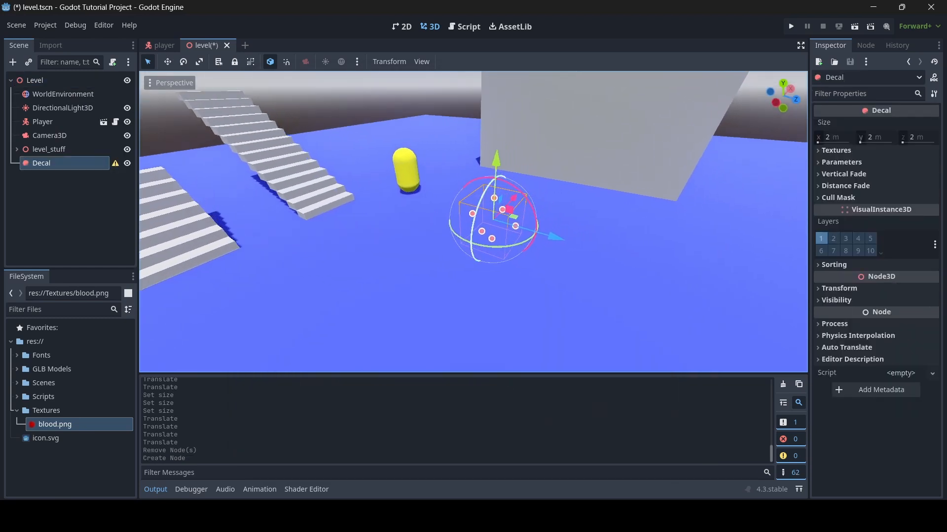
# Load blood.png as the decal's Albedo texture.
pyautogui.click(847, 150)
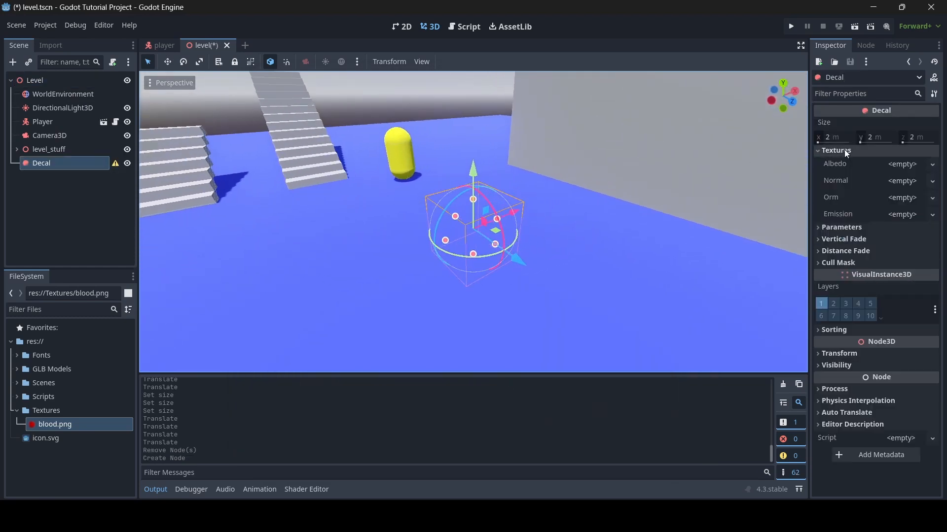
pyautogui.click(903, 164)
pyautogui.click(839, 406)
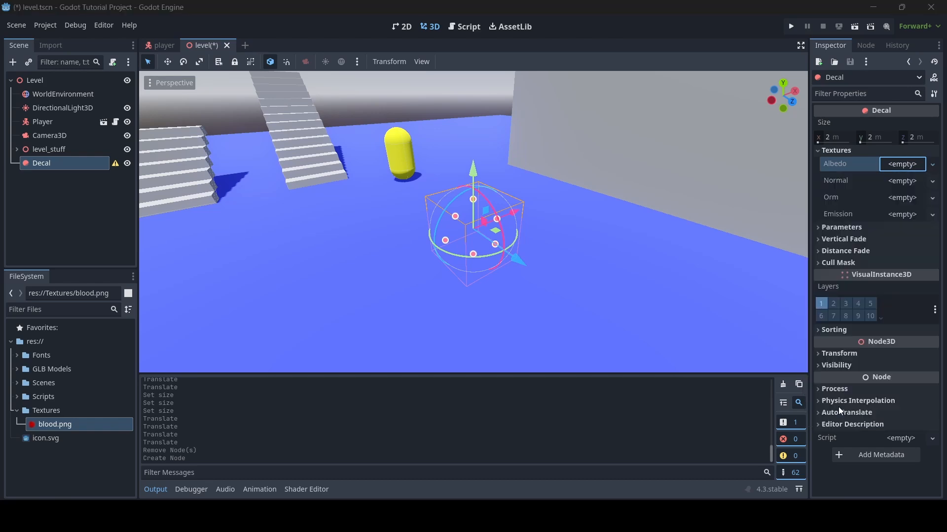
pyautogui.doubleClick(399, 260)
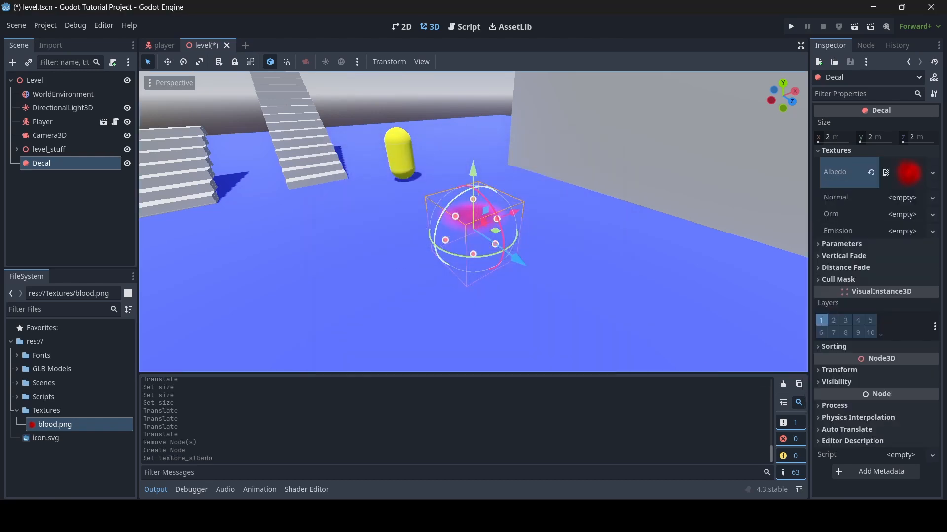
# Raise the decal slightly and slide it across the floor onto the foot of the longer staircase.
pyautogui.moveTo(494, 185); pyautogui.dragTo(494, 185, button='right')
pyautogui.press('w')
pyautogui.moveTo(494, 186); pyautogui.dragTo(493, 167)
pyautogui.press('w')
pyautogui.moveTo(493, 167); pyautogui.dragTo(502, 158, button='right')
pyautogui.press('s')
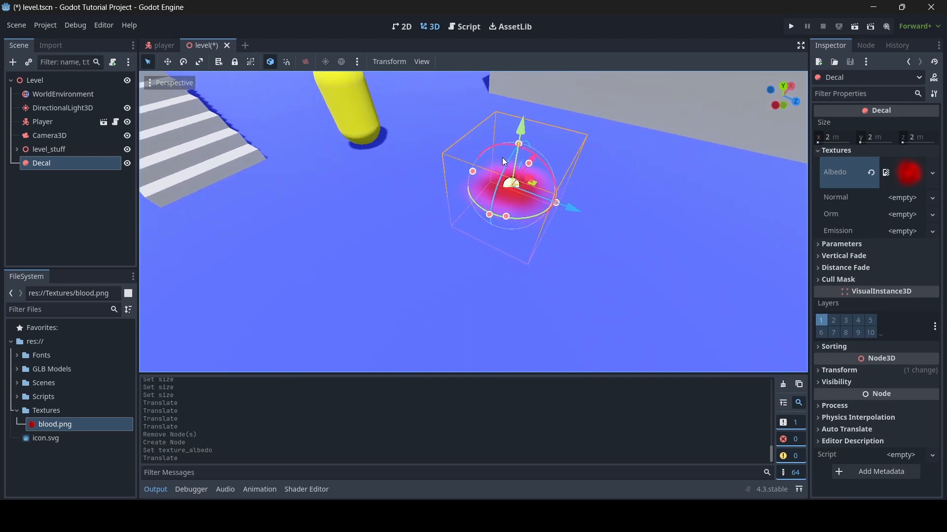
pyautogui.moveTo(574, 211); pyautogui.dragTo(310, 160)
pyautogui.moveTo(361, 190); pyautogui.dragTo(440, 190, button='right')
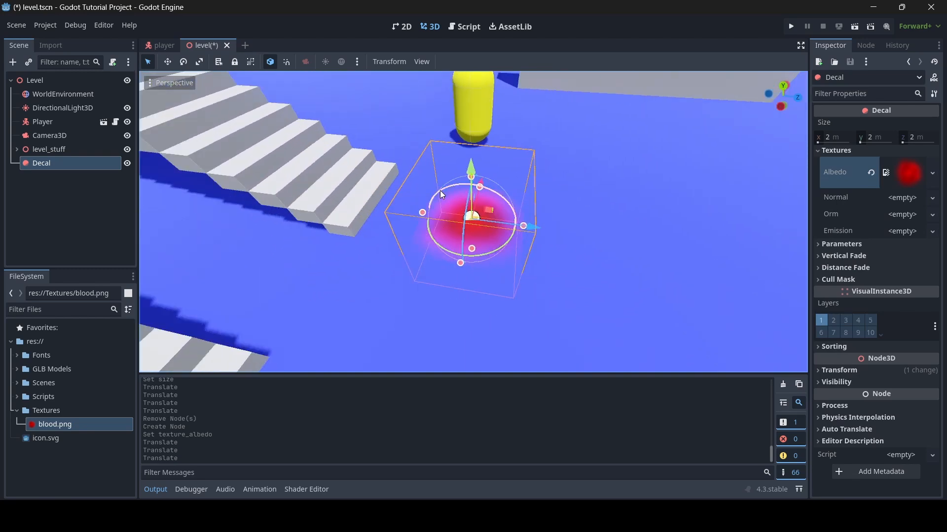
pyautogui.moveTo(519, 218); pyautogui.dragTo(417, 200)
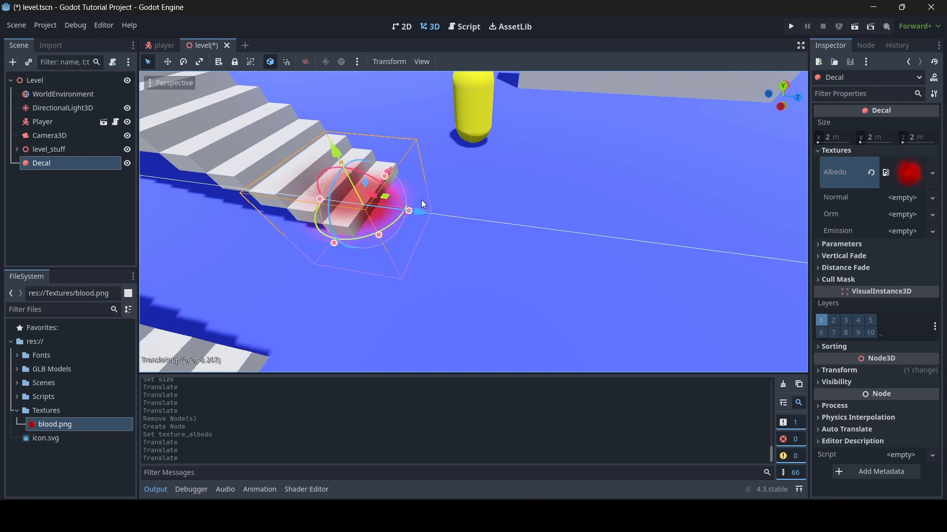
# Enlarge the decal's Y size to about 3.11 m, then shift it further onto the stairs and raise it.
pyautogui.moveTo(417, 200); pyautogui.dragTo(190, 191, button='right')
pyautogui.press('d')
pyautogui.moveTo(571, 293)
pyautogui.mouseDown(button='right')
pyautogui.moveTo(586, 293)
pyautogui.moveTo(571, 292)
pyautogui.mouseUp(button='right')
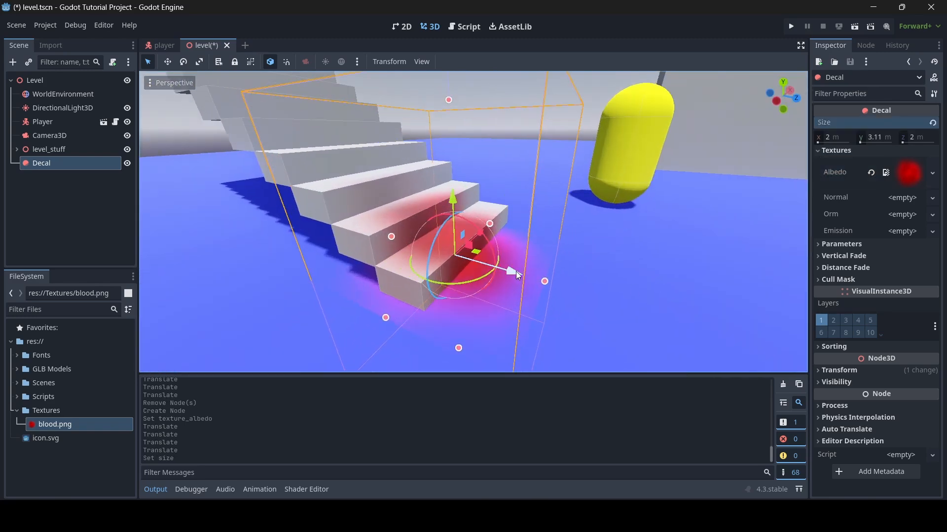
pyautogui.moveTo(515, 272); pyautogui.dragTo(468, 266)
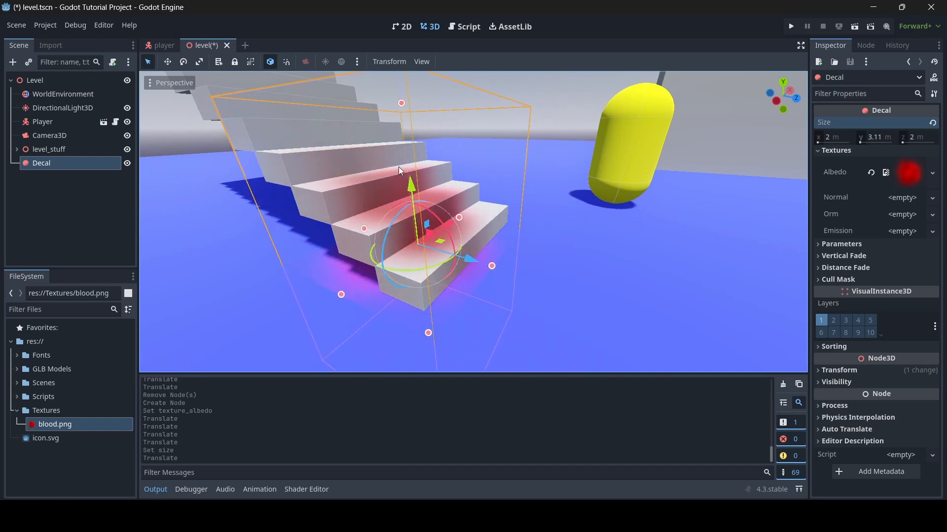
pyautogui.moveTo(411, 183); pyautogui.dragTo(407, 142)
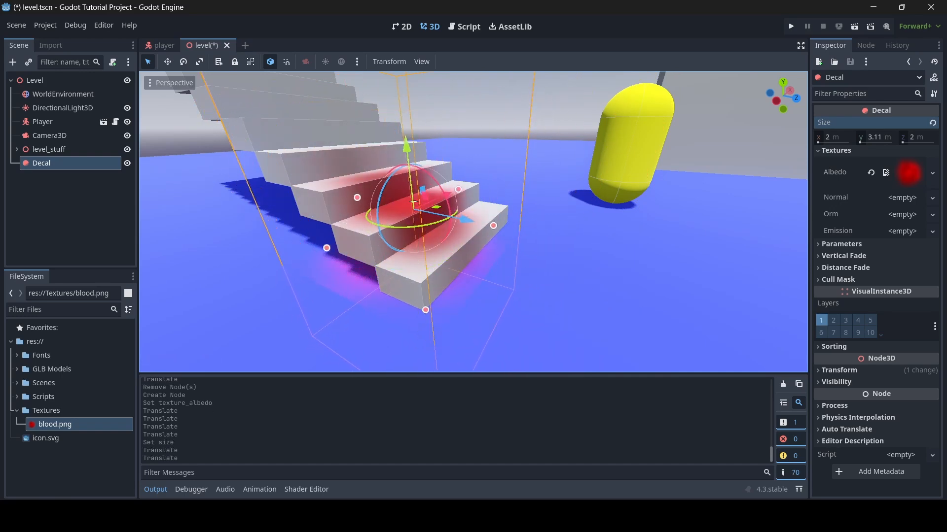
# Move the decal from the stairs across the level onto the end of the long grey block.
pyautogui.moveTo(413, 202); pyautogui.dragTo(374, 200, button='right')
pyautogui.press('s')
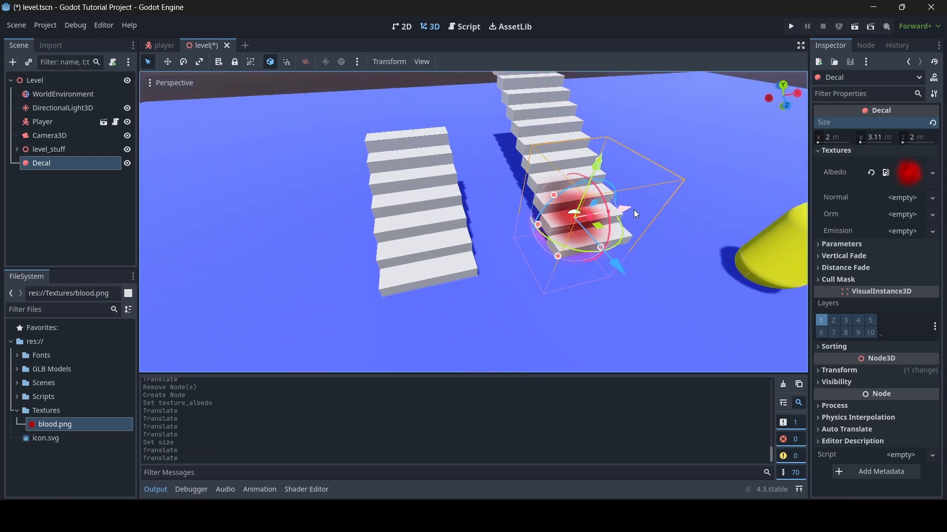
pyautogui.moveTo(634, 209); pyautogui.dragTo(458, 219)
pyautogui.press('a')
pyautogui.moveTo(457, 219); pyautogui.dragTo(581, 190, button='right')
pyautogui.press('w')
pyautogui.moveTo(596, 296); pyautogui.dragTo(597, 252, button='right')
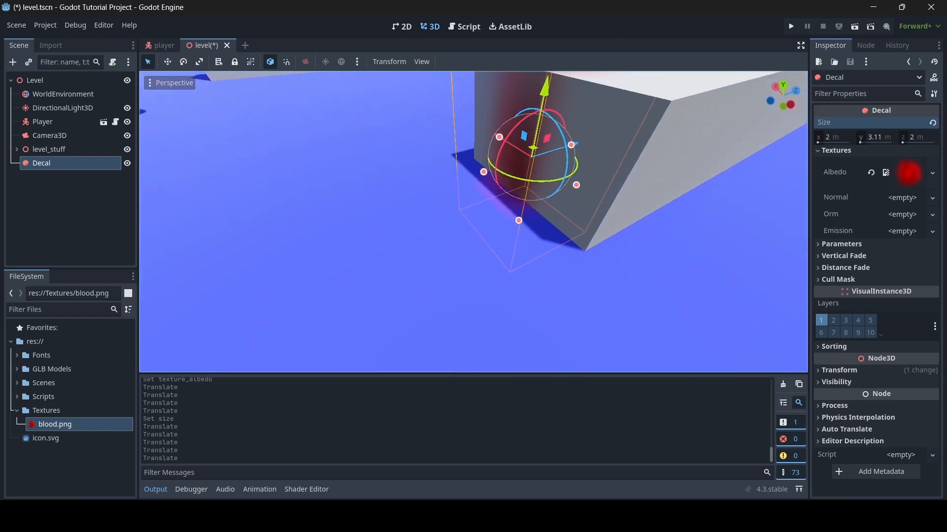
pyautogui.press('s')
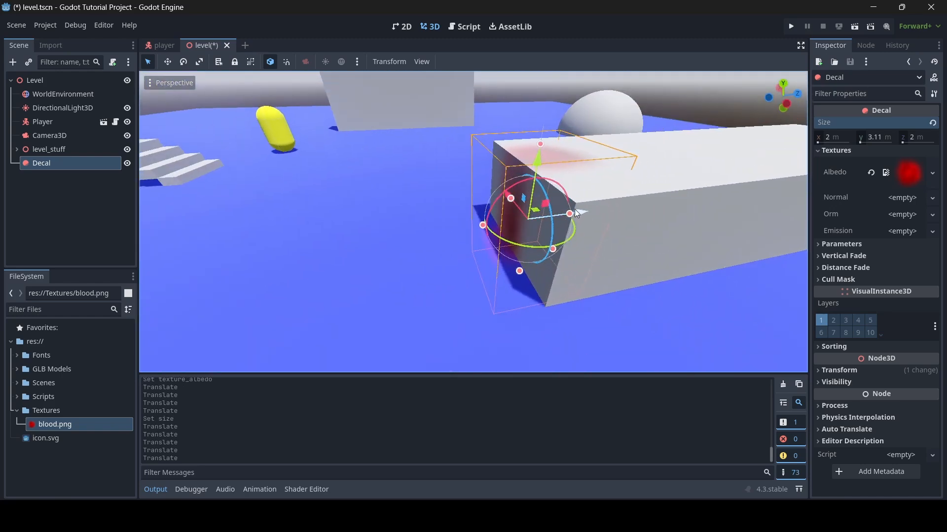
# Move the decal off the block onto the open floor in front of its end.
pyautogui.moveTo(575, 210)
pyautogui.mouseDown()
pyautogui.moveTo(551, 216)
pyautogui.moveTo(561, 220)
pyautogui.mouseUp()
pyautogui.moveTo(561, 220); pyautogui.dragTo(601, 216, button='right')
pyautogui.press('a')
pyautogui.press('w')
pyautogui.press('s')
pyautogui.press('w')
pyautogui.press('s')
pyautogui.moveTo(548, 200); pyautogui.dragTo(471, 218)
pyautogui.press('w')
pyautogui.moveTo(492, 224); pyautogui.dragTo(537, 209, button='right')
pyautogui.press('w')
pyautogui.press('s')
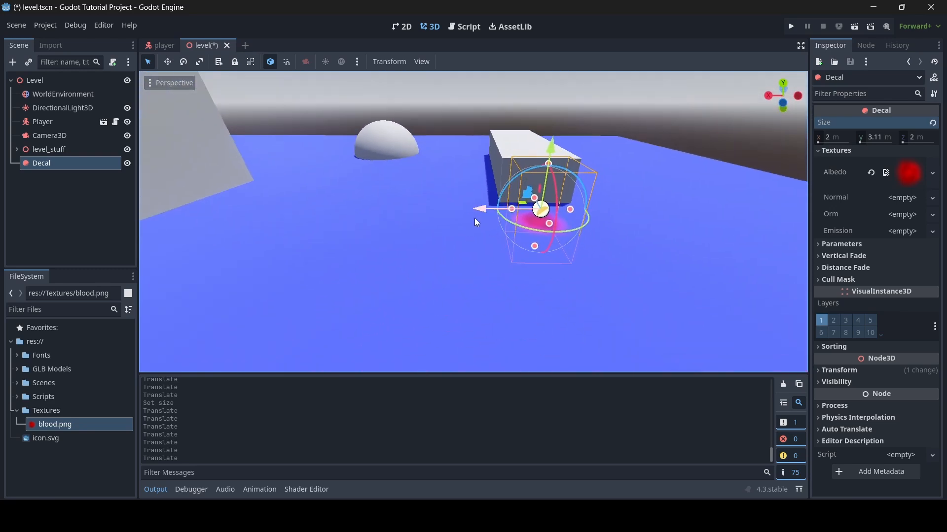
# Slide the decal away from the grey block across the open floor toward the area between the staircases and the dome.
pyautogui.moveTo(475, 211); pyautogui.dragTo(360, 205)
pyautogui.moveTo(360, 205); pyautogui.dragTo(444, 212, button='right')
pyautogui.press('w')
pyautogui.press('a')
pyautogui.moveTo(601, 229); pyautogui.dragTo(437, 250)
pyautogui.moveTo(555, 277); pyautogui.dragTo(412, 294, button='middle')
# Delete the Decal node from the level scene and save the level.
pyautogui.click(76, 161)
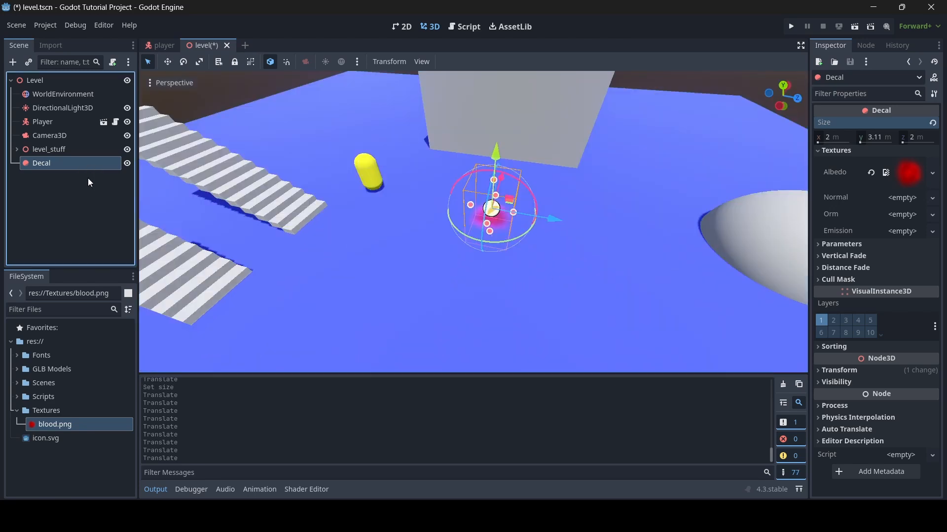
pyautogui.press('Delete')
pyautogui.click(482, 273)
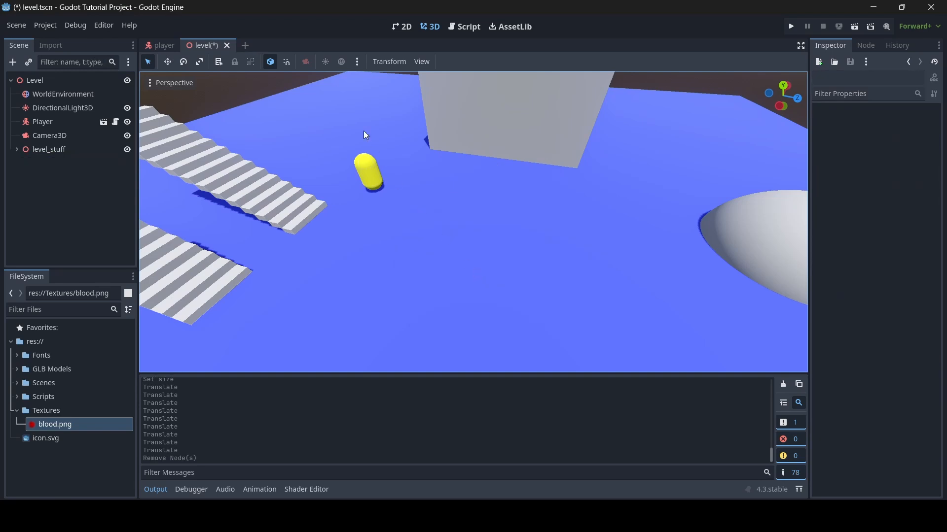
pyautogui.hotkey('ctrl', 's')
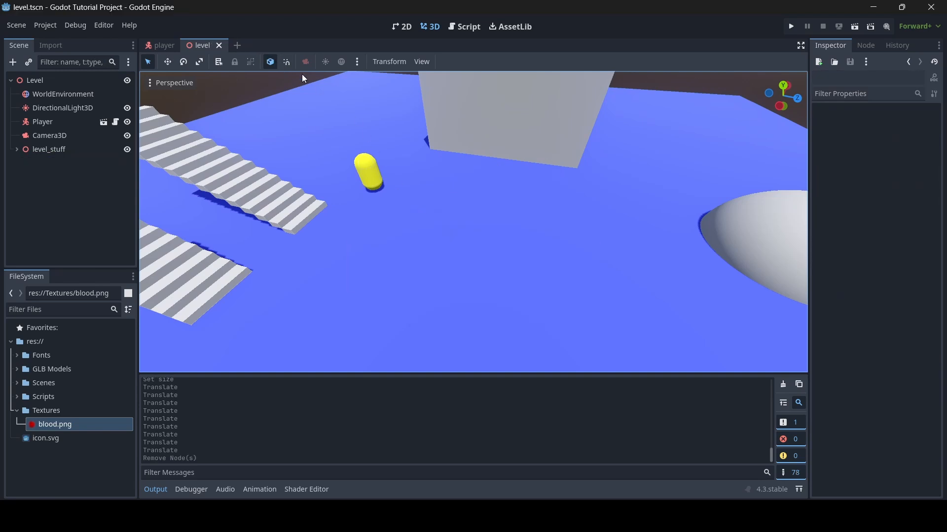
# Create a new scene with a 3D root node and rename the root blood_fx.
pyautogui.click(237, 45)
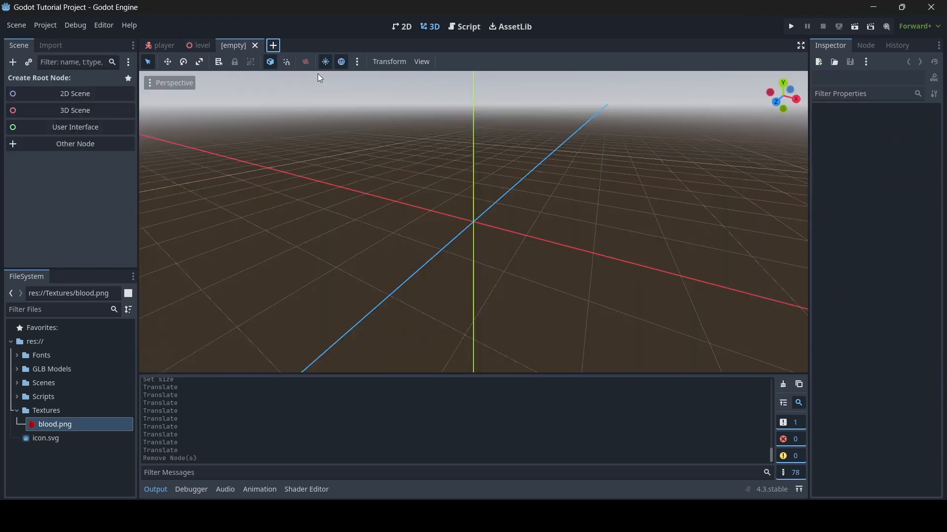
pyautogui.click(95, 113)
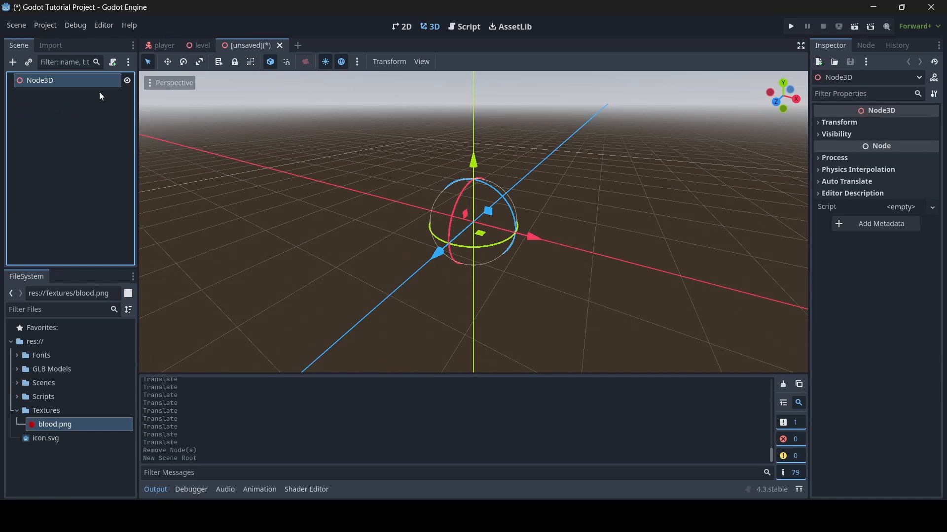
pyautogui.doubleClick(87, 81)
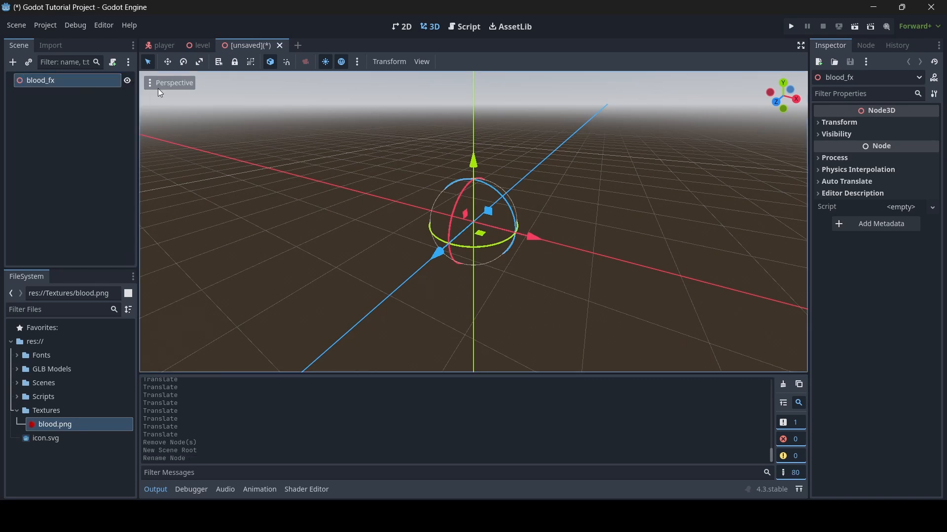
# Save the new scene as blood_fx.tscn in the project's Scenes folder.
pyautogui.hotkey('ctrl', 's')
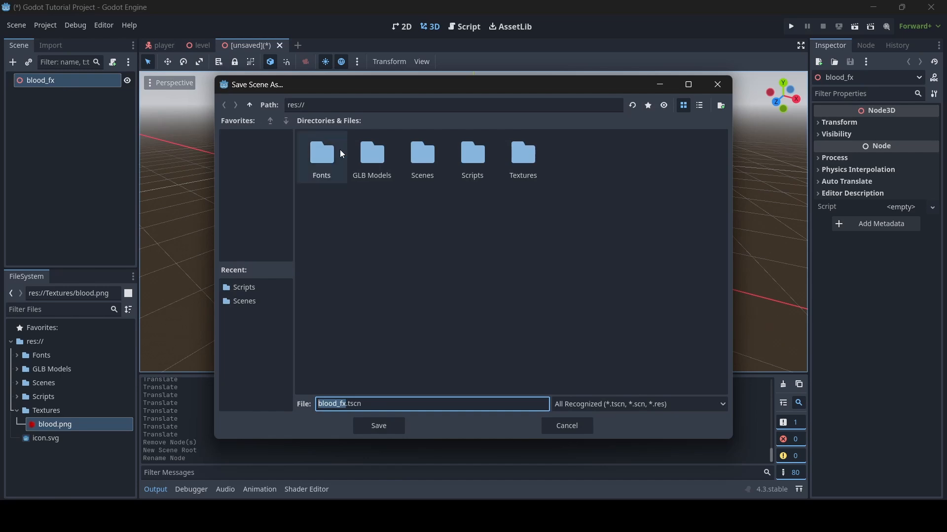
pyautogui.doubleClick(425, 165)
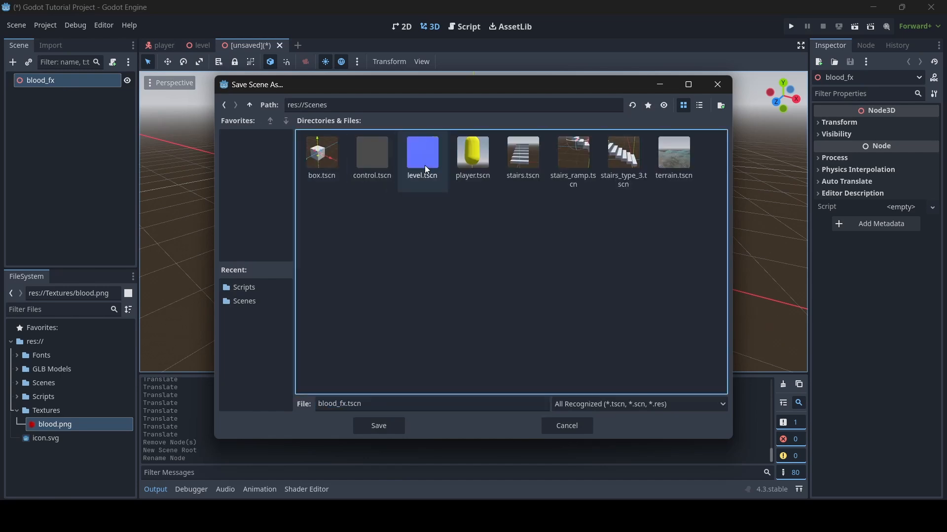
pyautogui.click(398, 429)
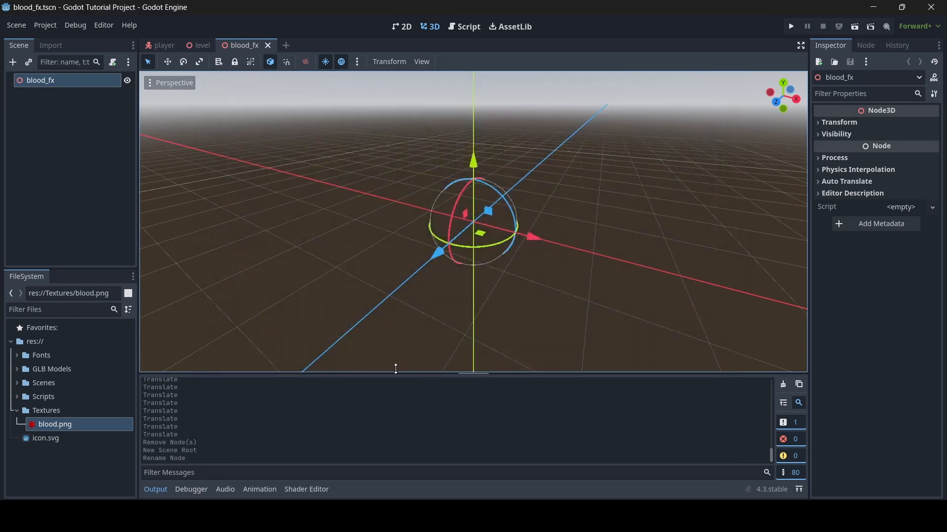
pyautogui.moveTo(427, 170); pyautogui.dragTo(595, 158, button='right')
pyautogui.press('a')
pyautogui.press('s')
pyautogui.press('d')
pyautogui.press('a')
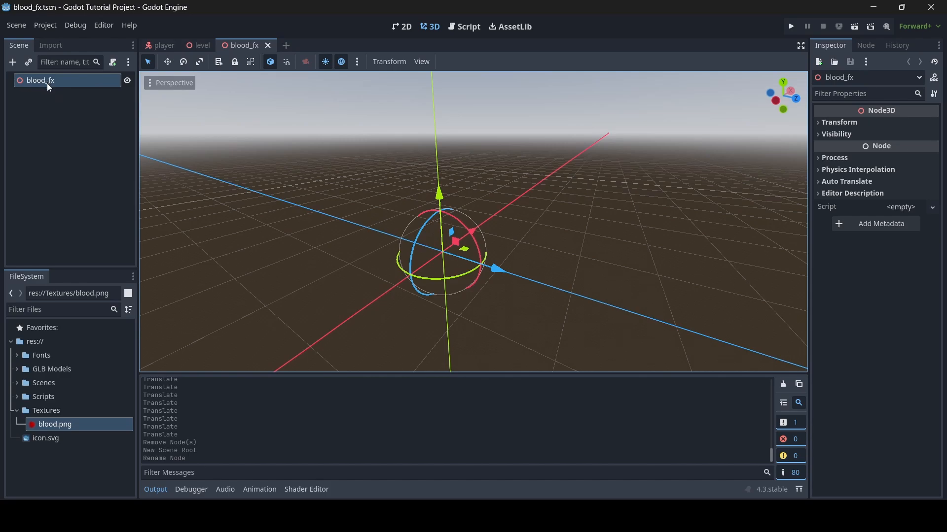
pyautogui.moveTo(454, 188)
pyautogui.mouseDown(button='right')
pyautogui.moveTo(393, 209)
pyautogui.moveTo(481, 190)
pyautogui.moveTo(589, 212)
pyautogui.moveTo(407, 200)
pyautogui.moveTo(510, 217)
pyautogui.moveTo(414, 232)
pyautogui.moveTo(473, 210)
pyautogui.moveTo(464, 202)
pyautogui.moveTo(400, 215)
pyautogui.moveTo(464, 195)
pyautogui.moveTo(387, 207)
pyautogui.moveTo(473, 195)
pyautogui.moveTo(367, 212)
pyautogui.moveTo(538, 190)
pyautogui.moveTo(370, 192)
pyautogui.moveTo(448, 178)
pyautogui.mouseUp(button='right')
pyautogui.press('d')
pyautogui.press('a')
pyautogui.press('d')
pyautogui.press('a')
pyautogui.press('d')
pyautogui.press('a')
pyautogui.press('d')
pyautogui.press('a')
pyautogui.press('d')
pyautogui.press('a')
pyautogui.press('d')
pyautogui.press('a')
pyautogui.press('d')
pyautogui.press('a')
pyautogui.press('d')
pyautogui.press('a')
pyautogui.press('d')
pyautogui.moveTo(599, 222); pyautogui.dragTo(525, 214, button='right')
pyautogui.press('a')
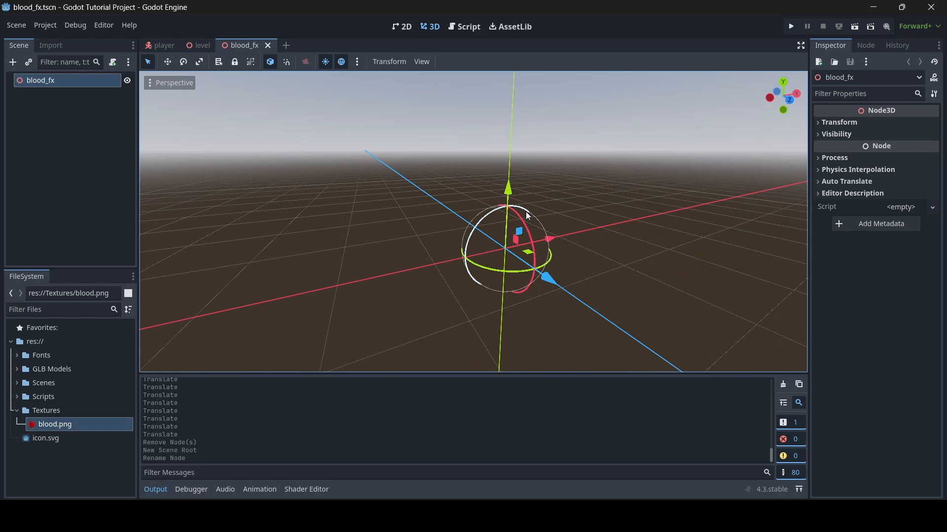
pyautogui.moveTo(526, 212); pyautogui.dragTo(544, 219, button='right')
pyautogui.press('a')
pyautogui.press('d')
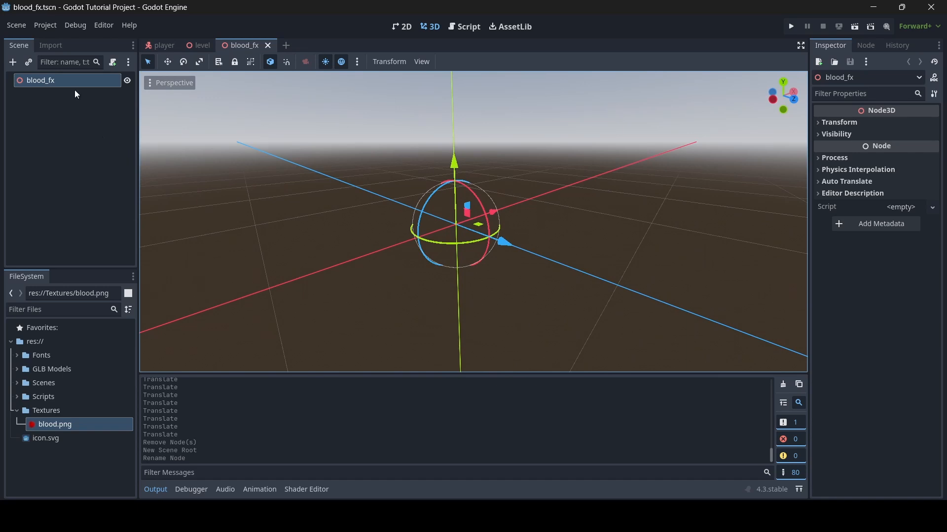
# Change the blood_fx root node's type to GPUParticles3D.
pyautogui.rightClick(60, 82)
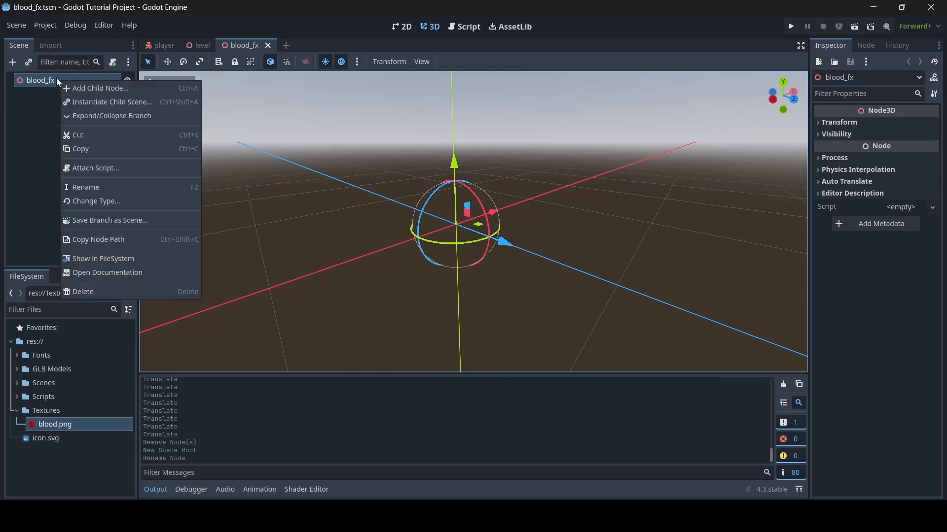
pyautogui.click(97, 200)
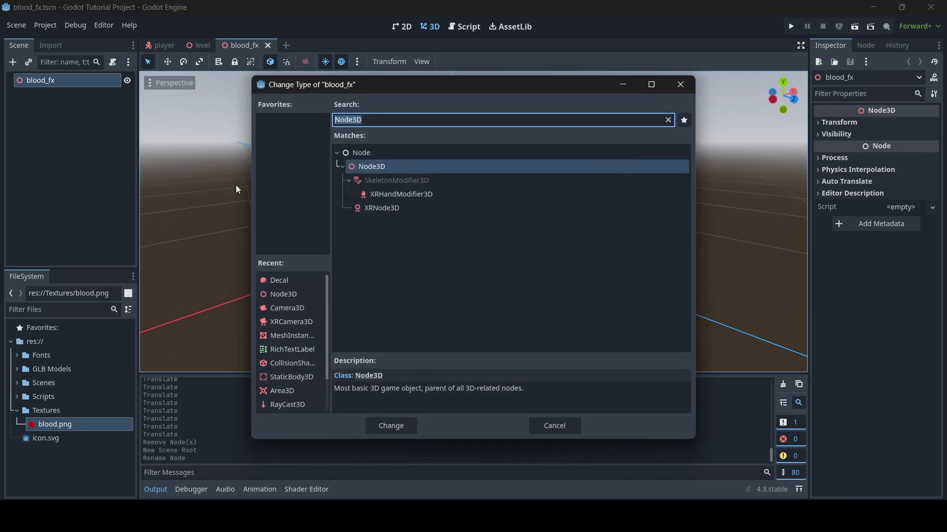
pyautogui.write('particl')
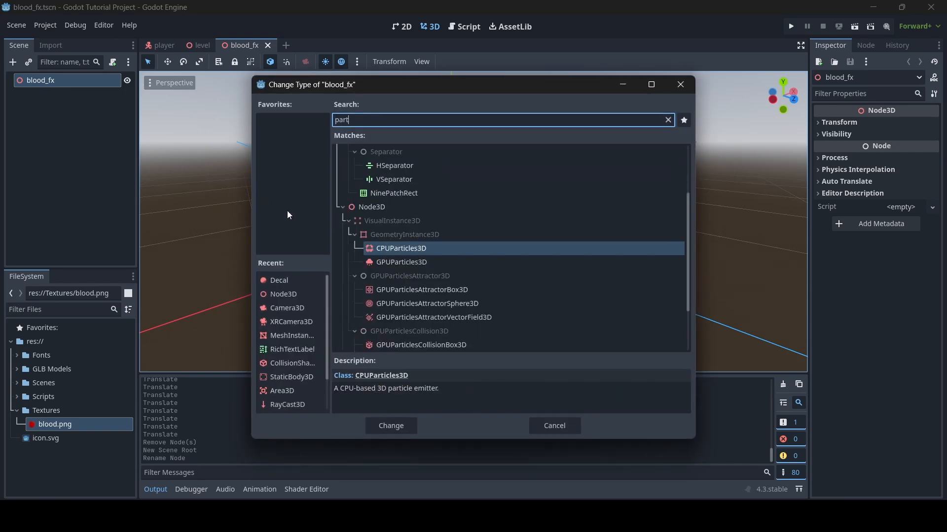
pyautogui.click(386, 263)
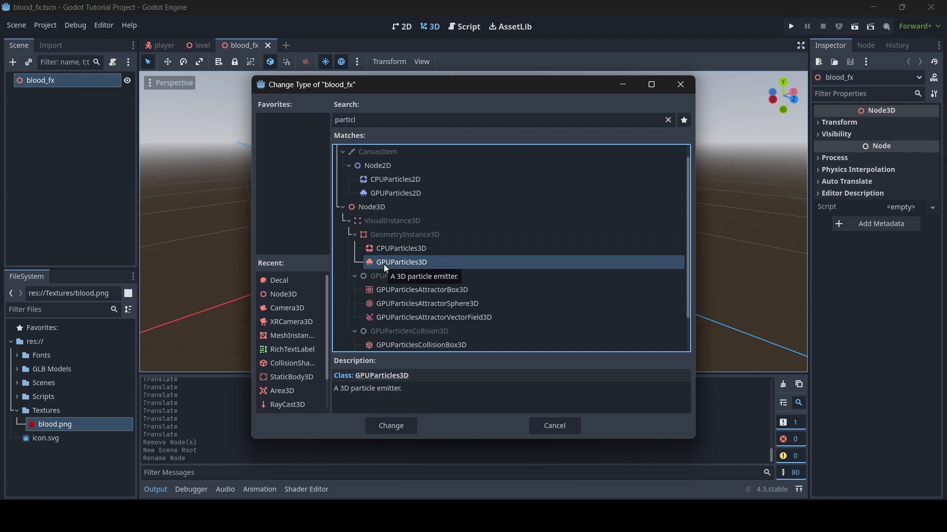
pyautogui.doubleClick(386, 263)
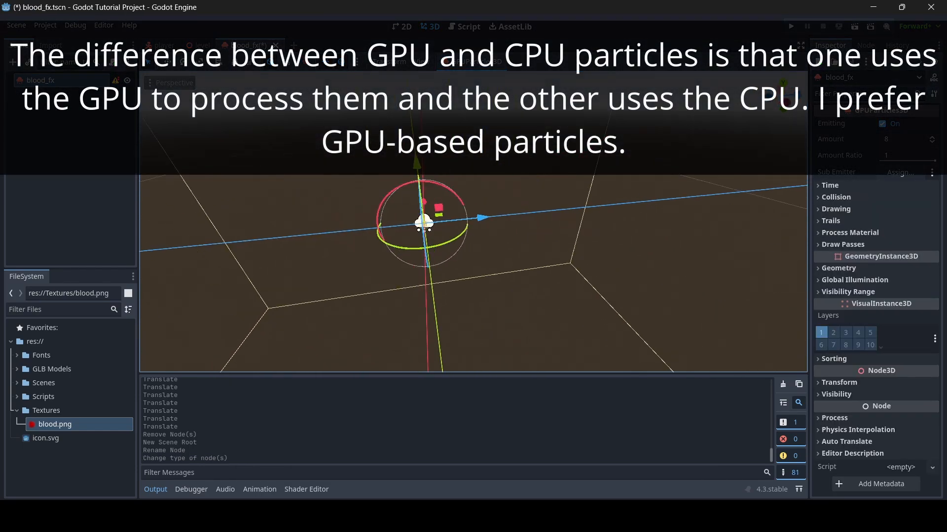
# Assign a new ParticleProcessMaterial as the process material of the blood_fx particles and look through its settings.
pyautogui.moveTo(424, 247); pyautogui.dragTo(517, 244, button='right')
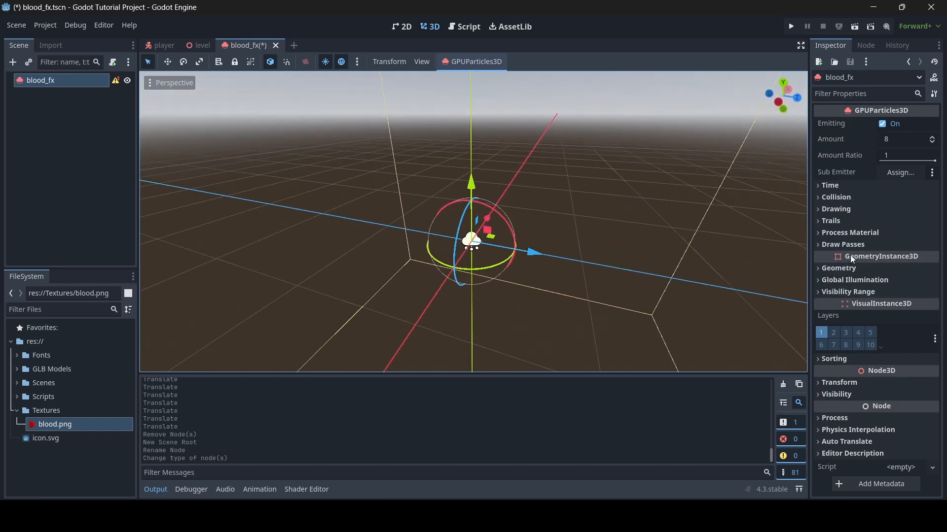
pyautogui.click(856, 233)
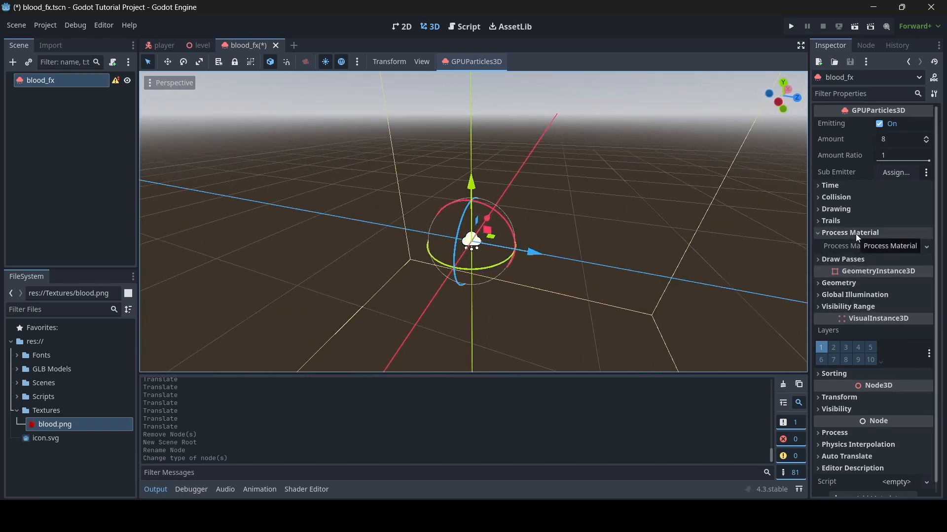
pyautogui.click(900, 246)
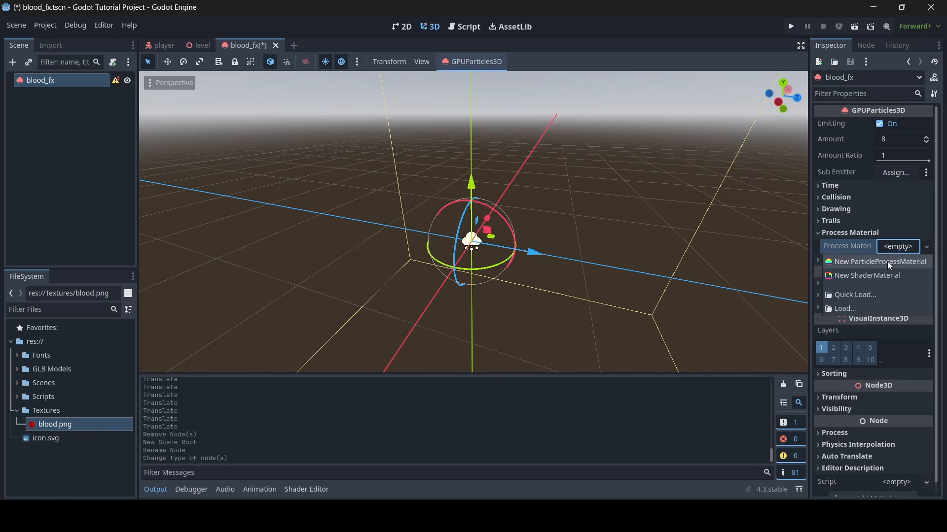
pyautogui.click(887, 262)
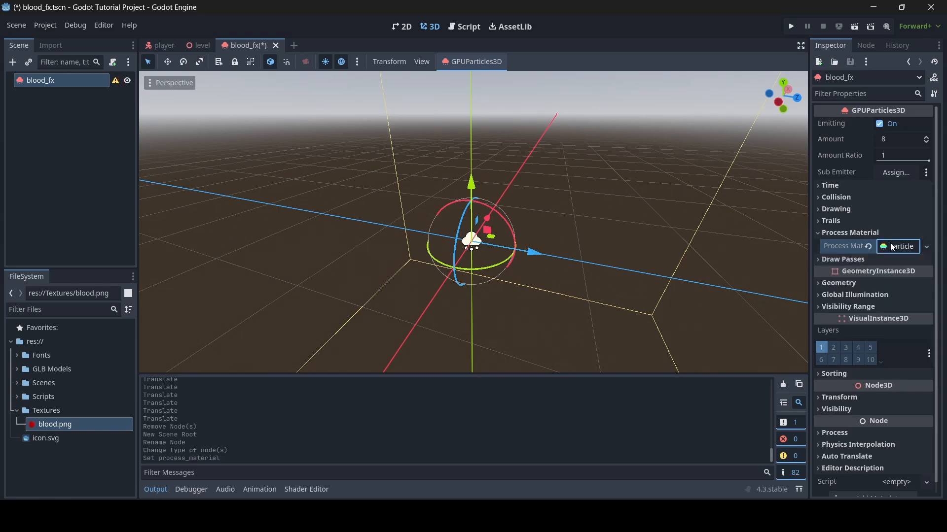
pyautogui.click(895, 248)
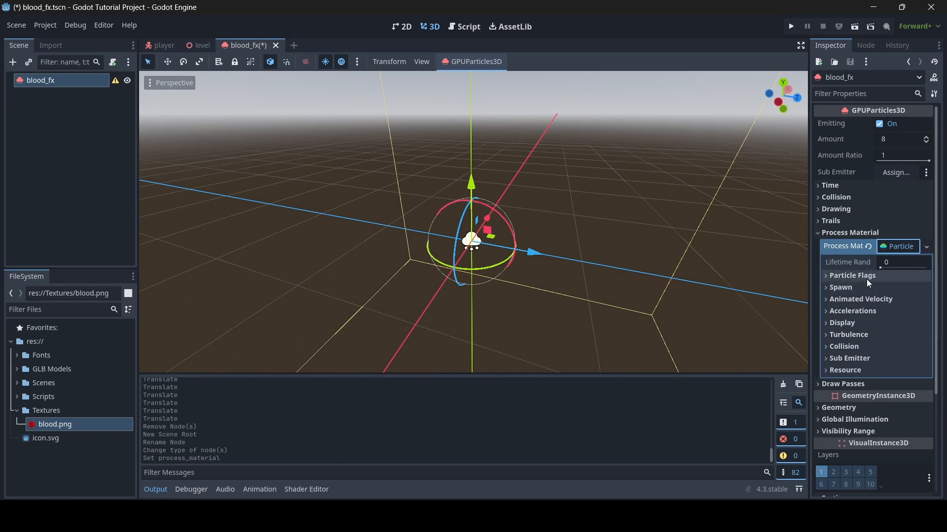
pyautogui.click(868, 299)
pyautogui.click(869, 299)
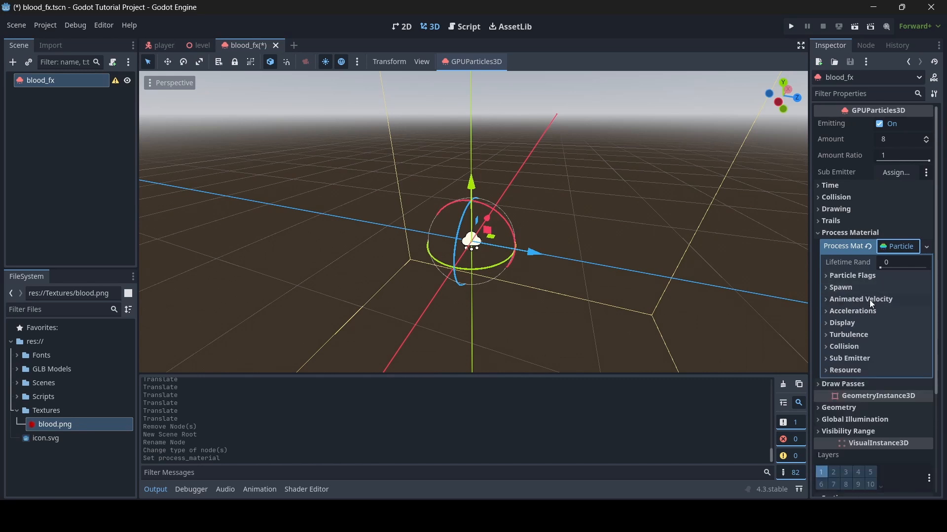
pyautogui.click(892, 247)
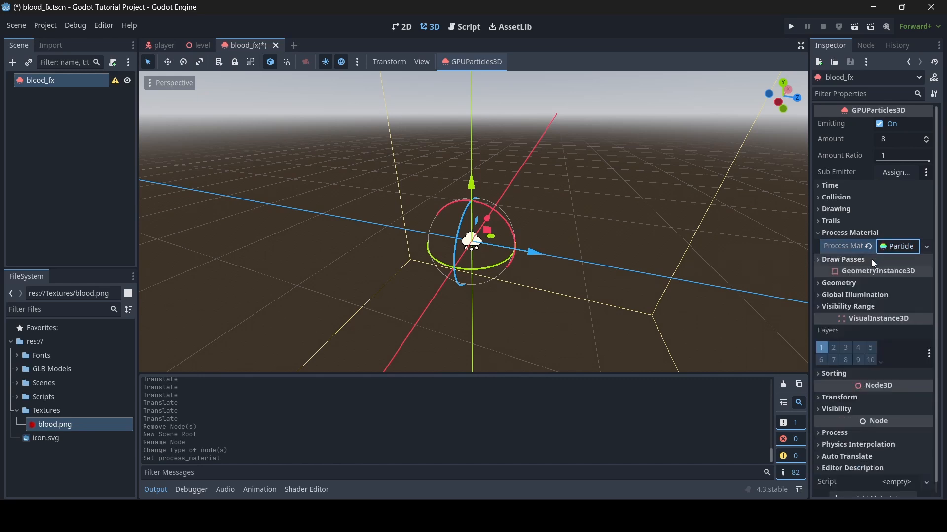
# Assign a new QuadMesh to Pass 1 of the particles' draw passes.
pyautogui.click(871, 259)
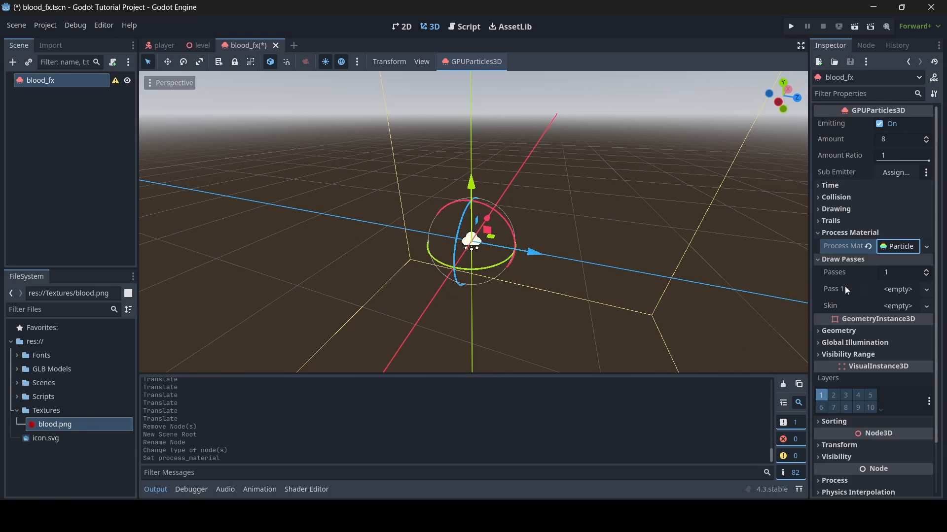
pyautogui.click(895, 289)
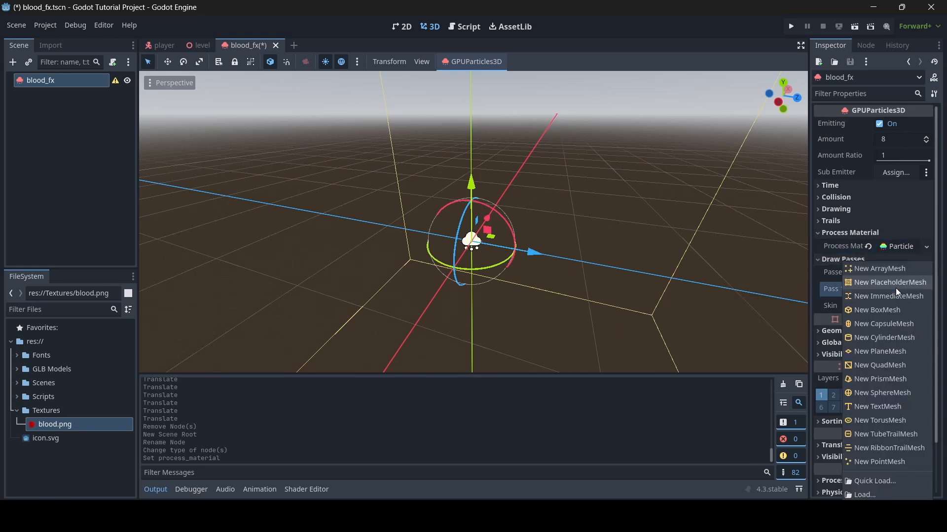
pyautogui.click(881, 367)
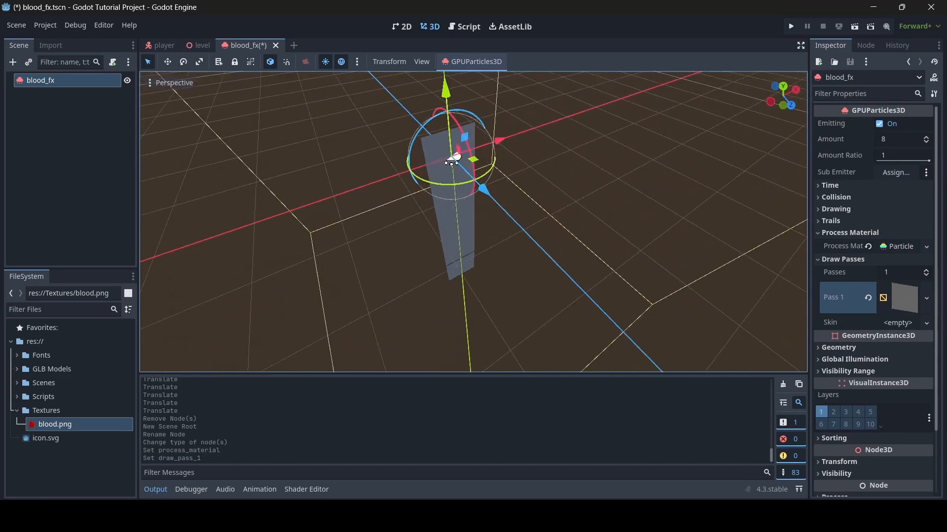
# Set the Y gravity in the particle process material's accelerations to 0.
pyautogui.moveTo(444, 222); pyautogui.dragTo(481, 190, button='middle')
pyautogui.scroll(8, 473, 222)
pyautogui.scroll(-8, 474, 222)
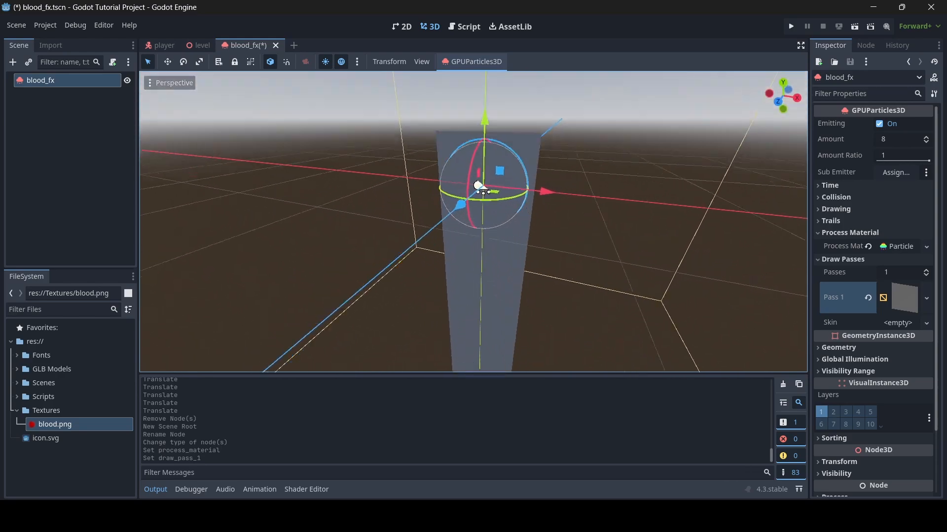
pyautogui.moveTo(481, 189); pyautogui.dragTo(345, 215, button='right')
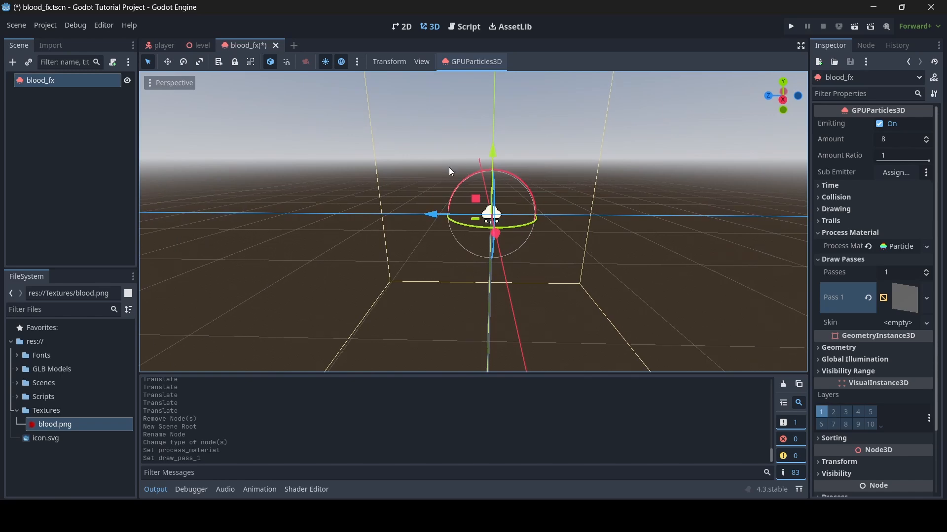
pyautogui.moveTo(449, 167); pyautogui.dragTo(580, 168, button='right')
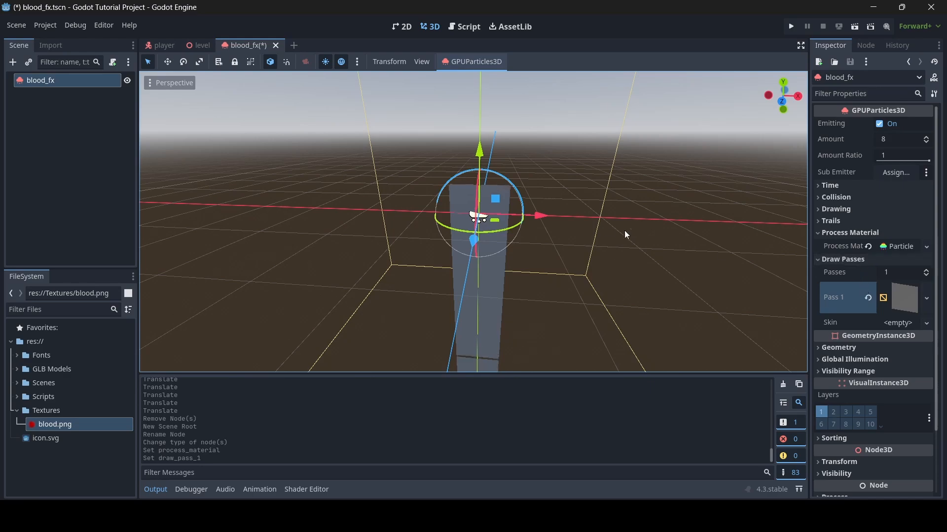
pyautogui.moveTo(625, 234); pyautogui.dragTo(671, 216, button='right')
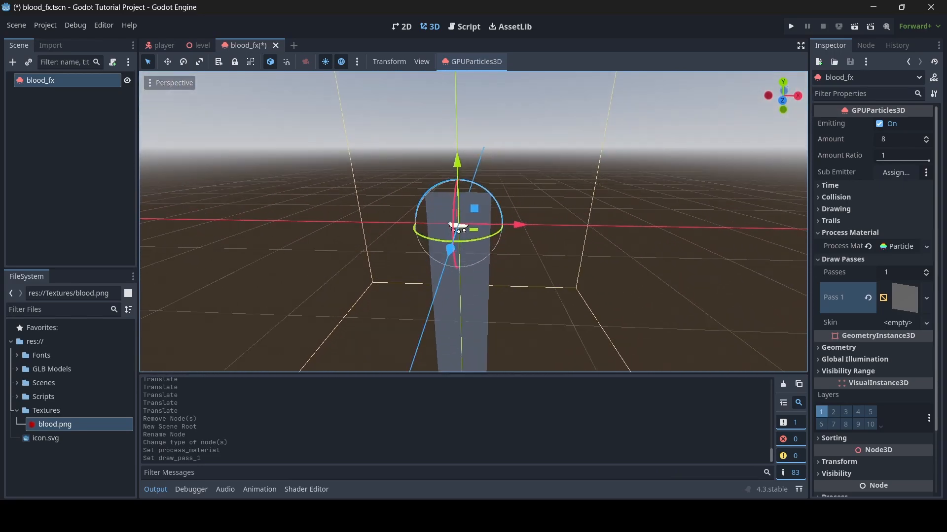
pyautogui.click(894, 247)
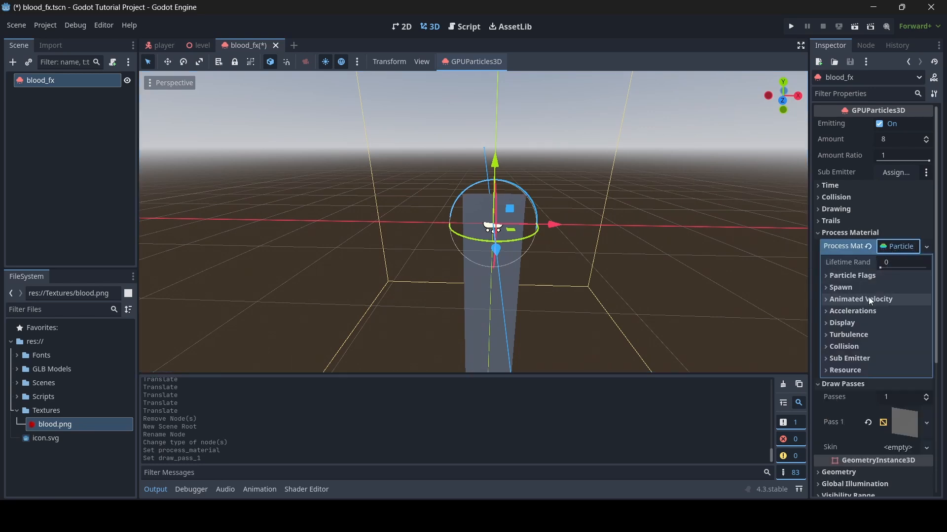
pyautogui.click(863, 313)
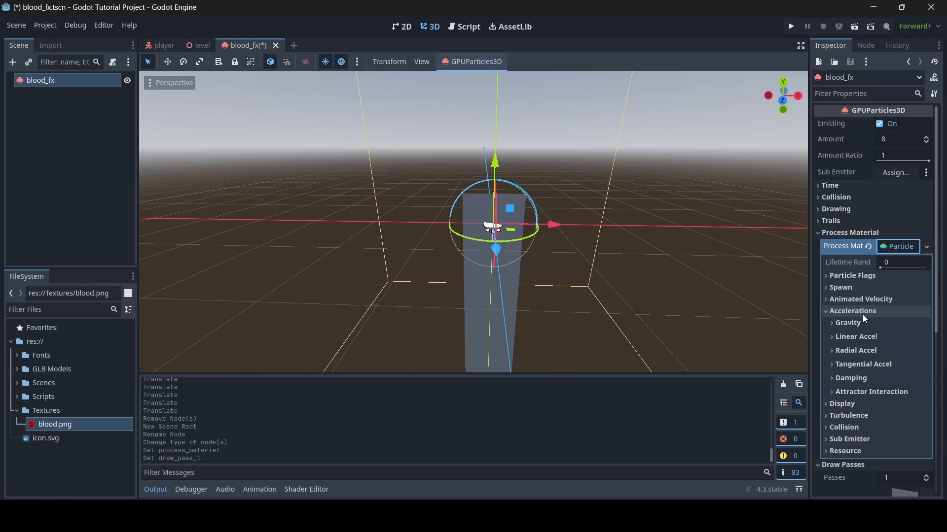
pyautogui.click(860, 324)
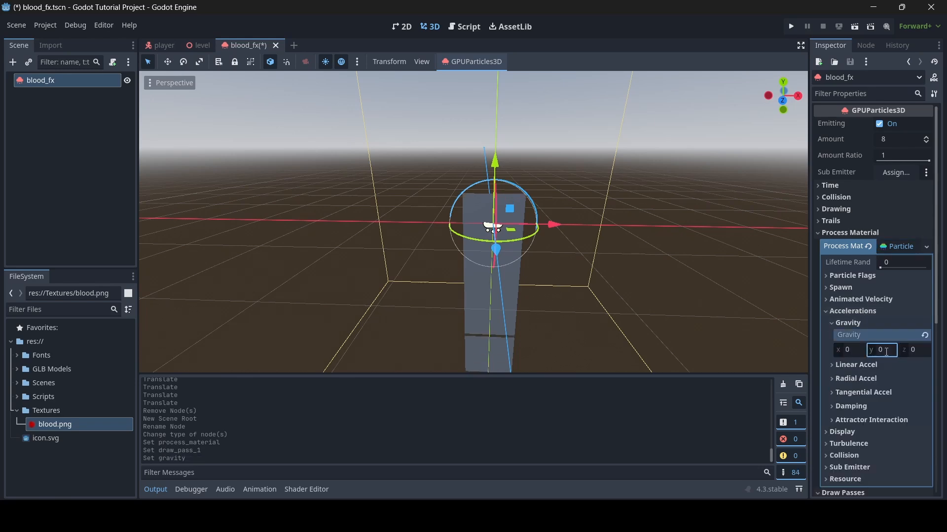
pyautogui.moveTo(658, 252)
pyautogui.mouseDown(button='right')
pyautogui.moveTo(789, 251)
pyautogui.moveTo(729, 276)
pyautogui.moveTo(674, 251)
pyautogui.mouseUp(button='right')
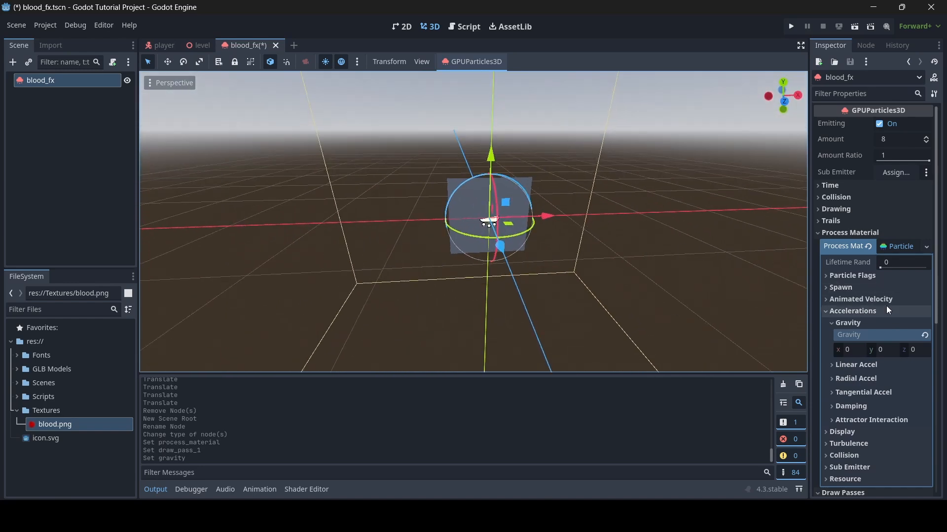
# Set the spawn velocity spread to 180 in the particle process material.
pyautogui.click(877, 290)
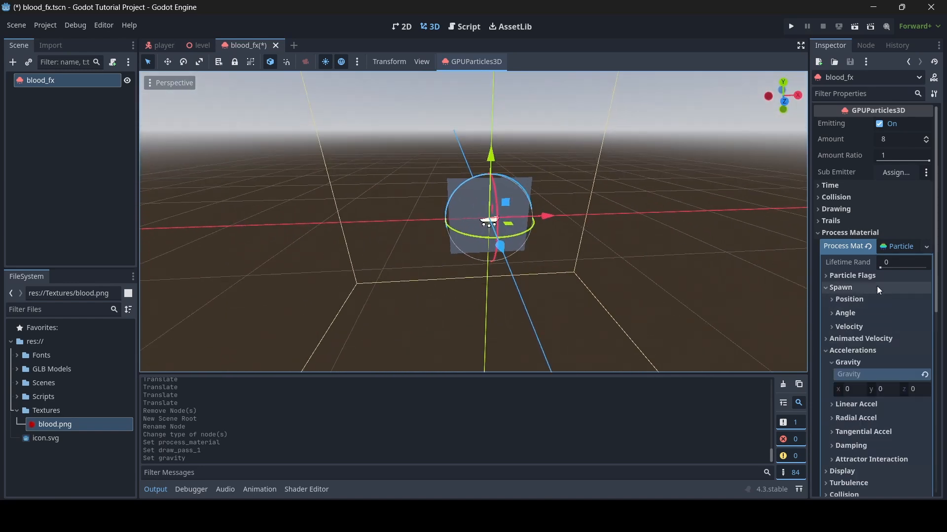
pyautogui.click(871, 300)
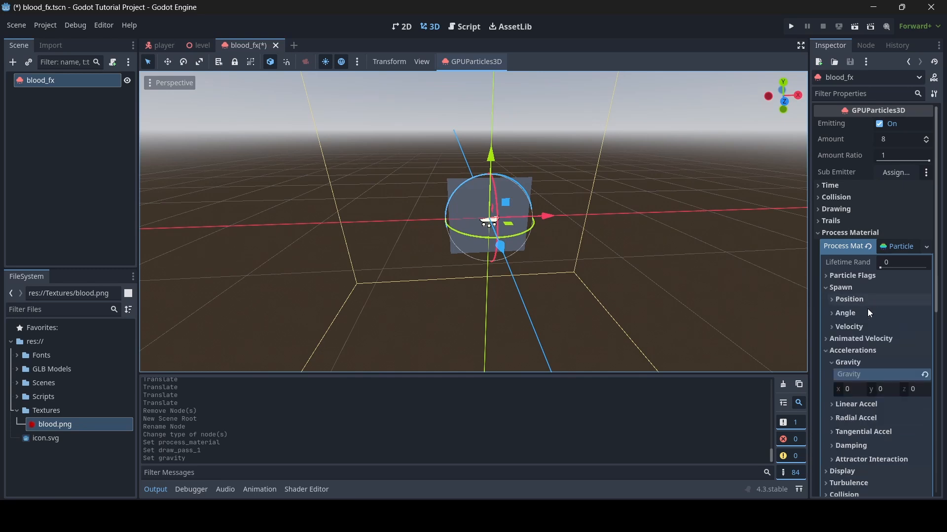
pyautogui.click(856, 326)
pyautogui.scroll(-2, 875, 303)
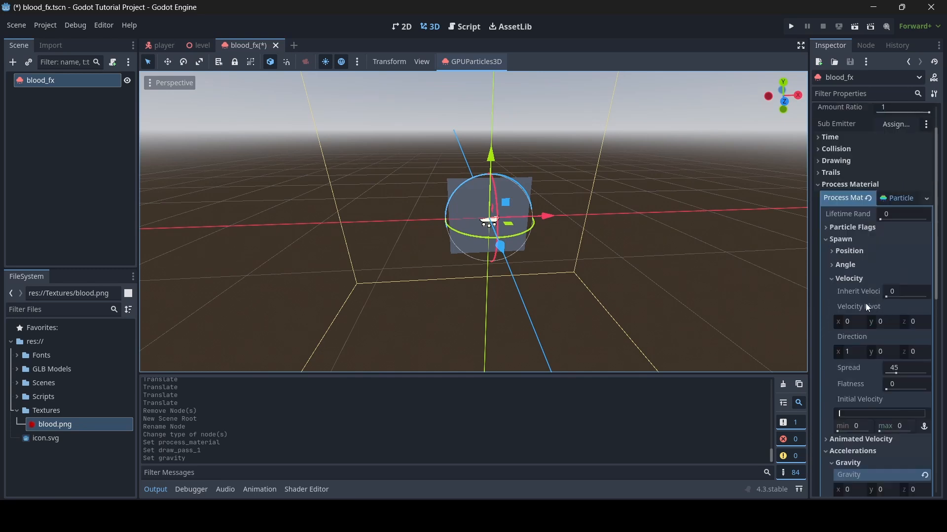
pyautogui.scroll(-4, 865, 303)
pyautogui.click(906, 270)
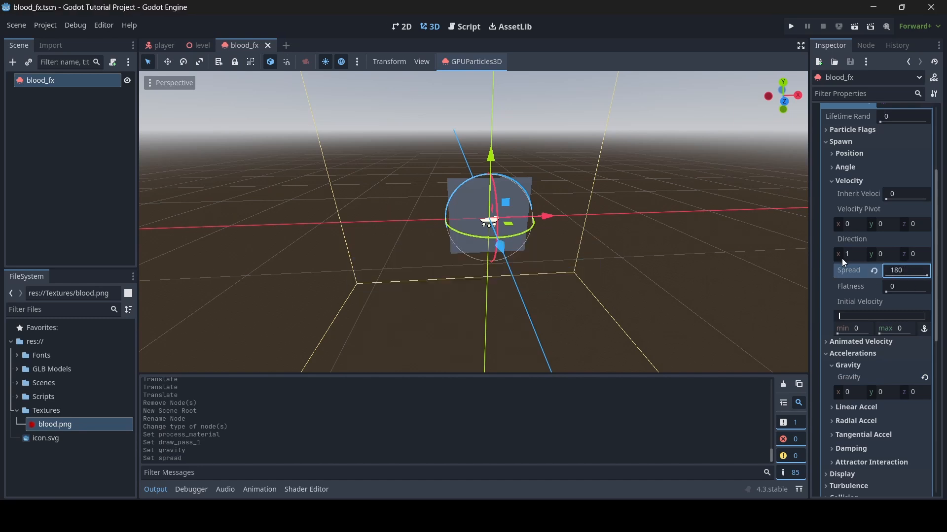
# Set the minimum and maximum initial velocity of the particles to 5.
pyautogui.click(860, 329)
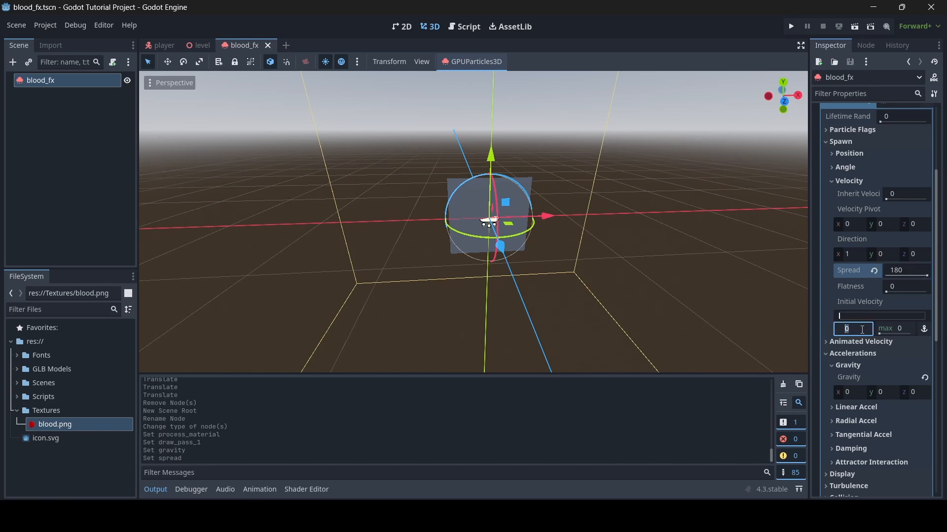
pyautogui.write('5')
pyautogui.press('Return')
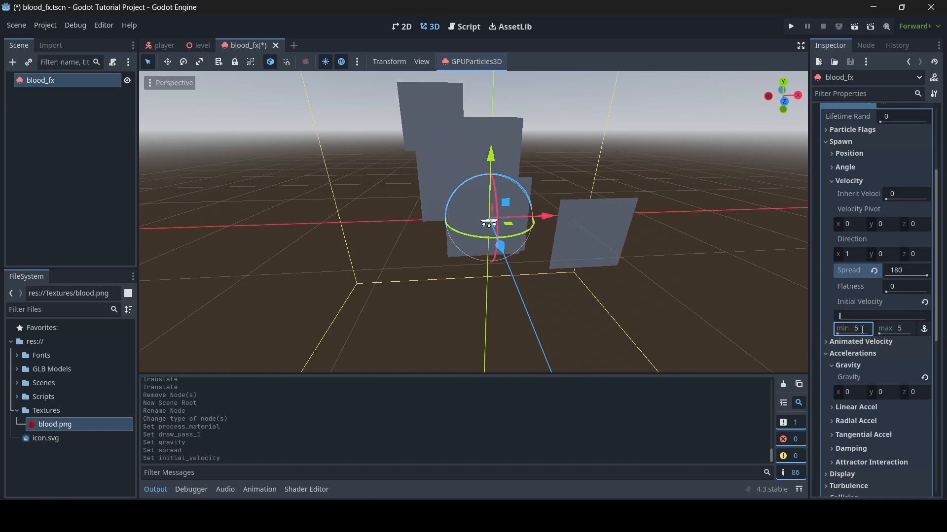
# Examine the emitted particle quads from several angles in the viewport and save the blood_fx scene.
pyautogui.moveTo(486, 220); pyautogui.dragTo(434, 227, button='middle')
pyautogui.press('d')
pyautogui.moveTo(434, 227); pyautogui.dragTo(286, 216, button='right')
pyautogui.press('a')
pyautogui.press('s')
pyautogui.press('w')
pyautogui.press('a')
pyautogui.press('d')
pyautogui.press('a')
pyautogui.press('w')
pyautogui.moveTo(510, 166)
pyautogui.mouseDown(button='right')
pyautogui.moveTo(537, 180)
pyautogui.moveTo(498, 180)
pyautogui.mouseUp(button='right')
pyautogui.hotkey('ctrl', 's')
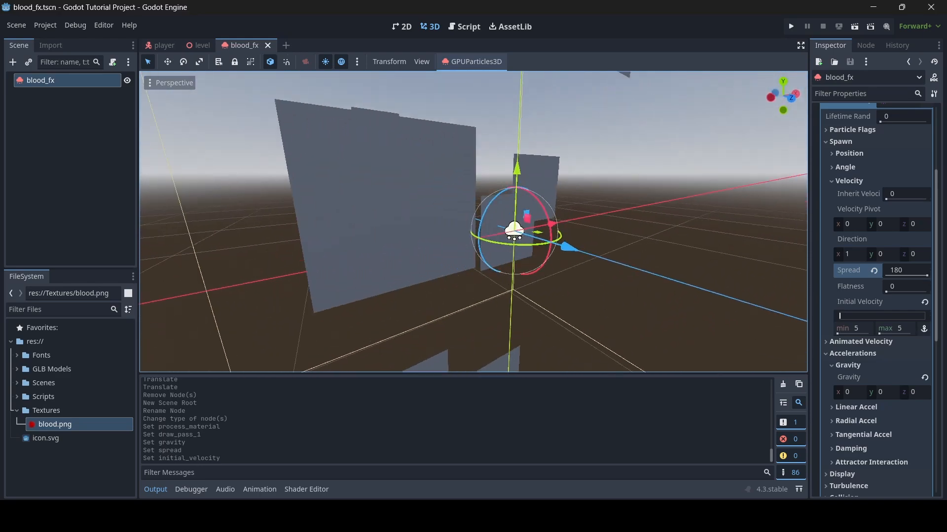
# Assign a new StandardMaterial3D as the geometry material override of the blood_fx particles.
pyautogui.scroll(-5, 909, 267)
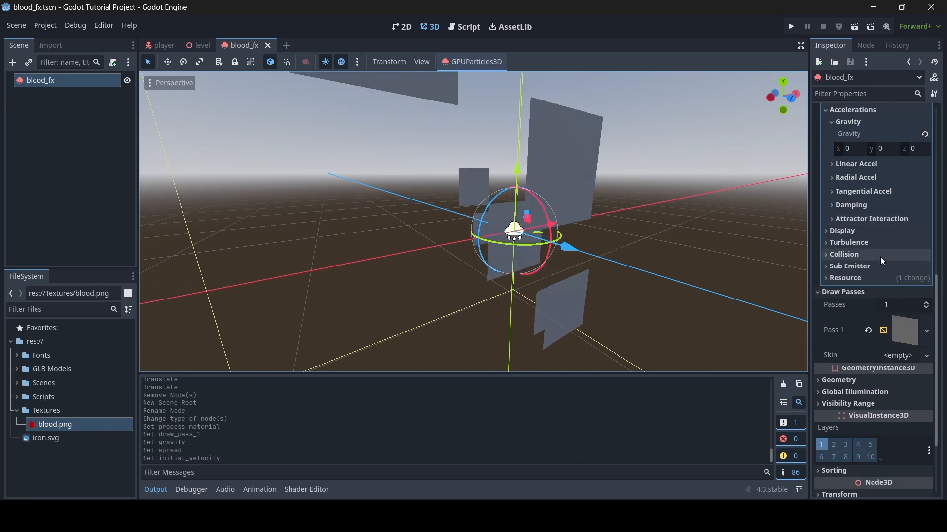
pyautogui.scroll(2, 880, 256)
pyautogui.scroll(-5, 879, 256)
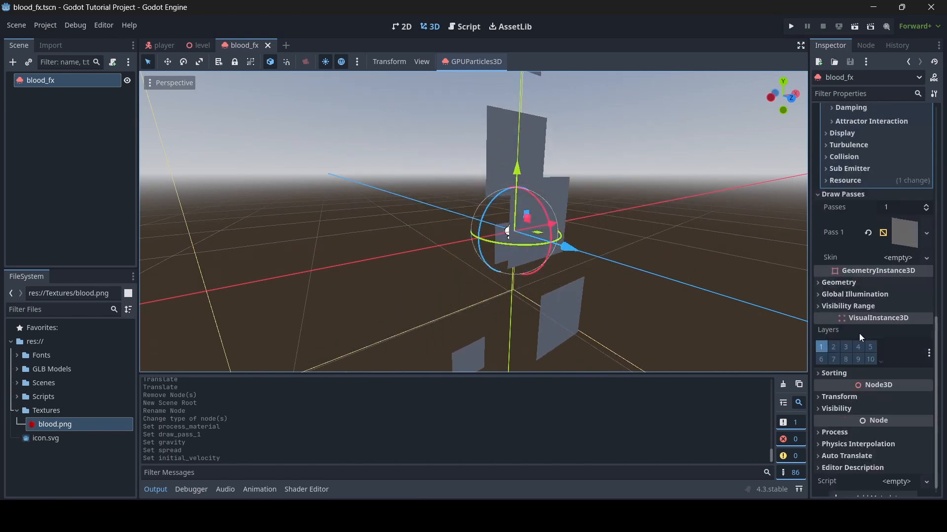
pyautogui.click(845, 283)
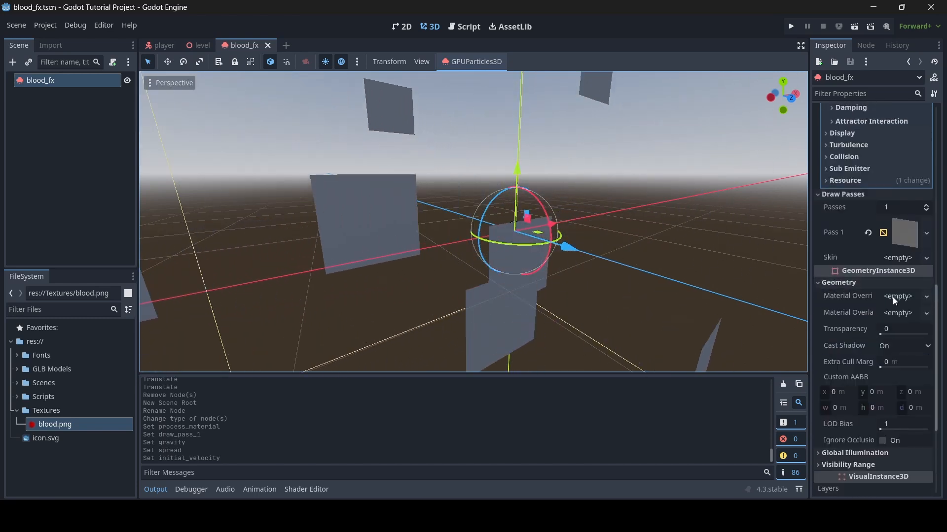
pyautogui.click(893, 296)
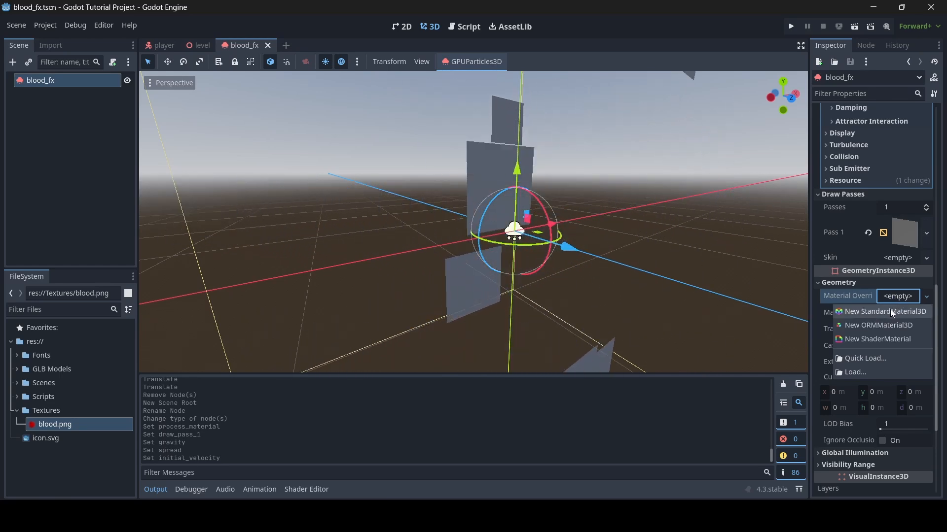
pyautogui.click(890, 310)
pyautogui.moveTo(473, 251)
pyautogui.mouseDown(button='right')
pyautogui.moveTo(488, 246)
pyautogui.moveTo(407, 256)
pyautogui.moveTo(458, 246)
pyautogui.mouseUp(button='right')
# Load the blood.png texture as the albedo texture of the override material.
pyautogui.click(903, 303)
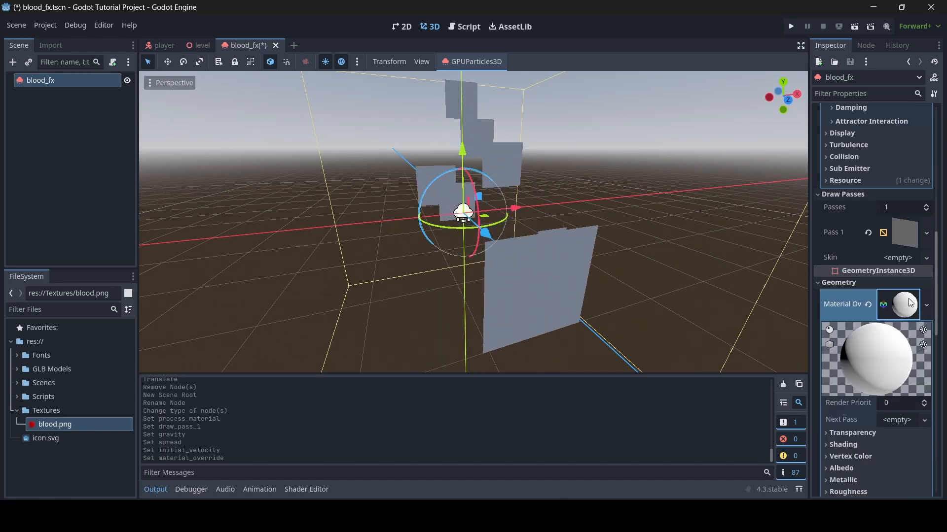
pyautogui.scroll(-4, 900, 296)
pyautogui.click(867, 274)
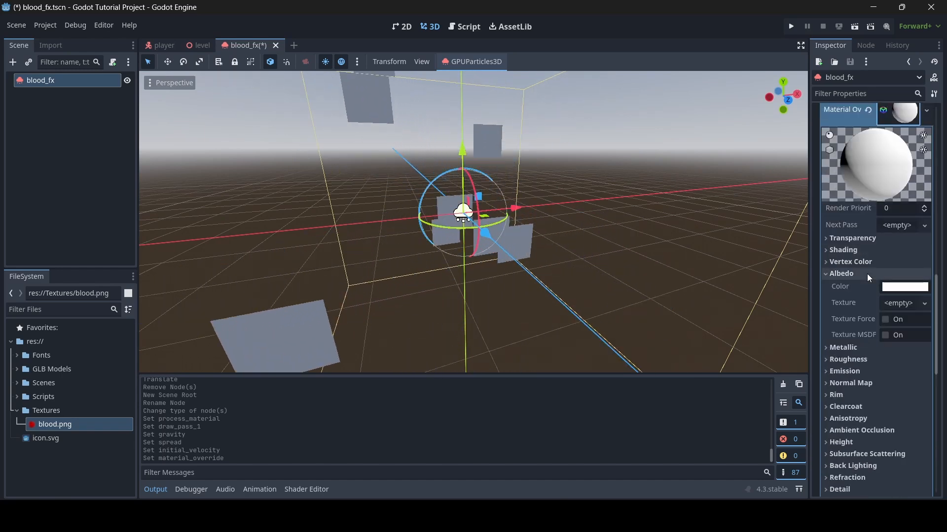
pyautogui.click(906, 309)
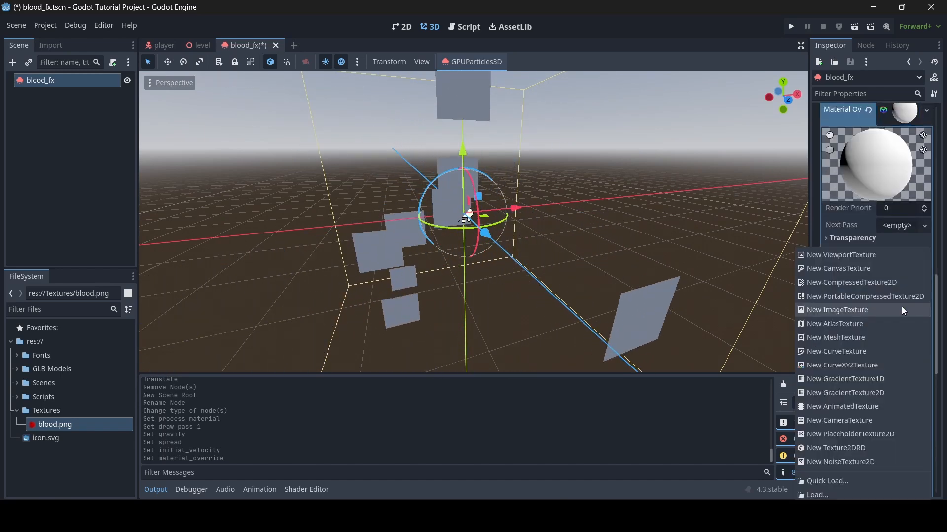
pyautogui.click(829, 482)
pyautogui.doubleClick(415, 257)
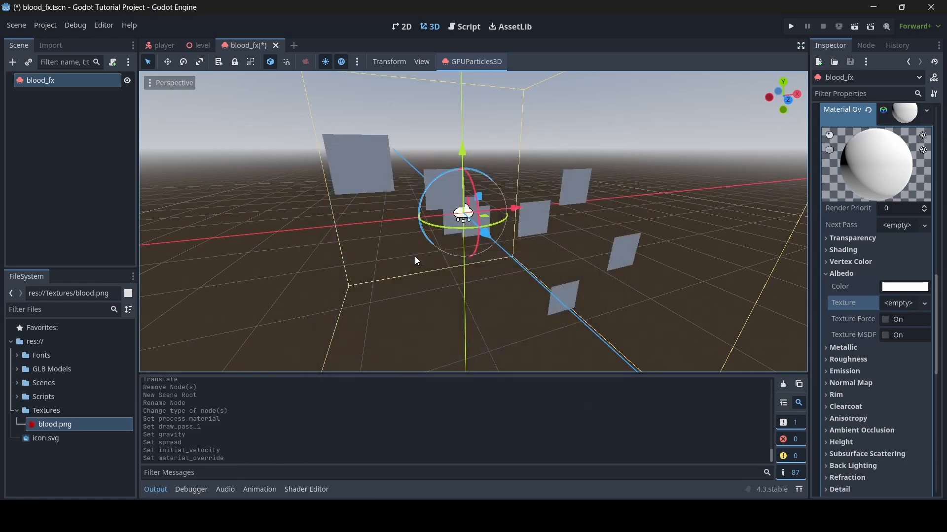
pyautogui.moveTo(570, 221); pyautogui.dragTo(527, 214, button='right')
pyautogui.press('d')
pyautogui.press('a')
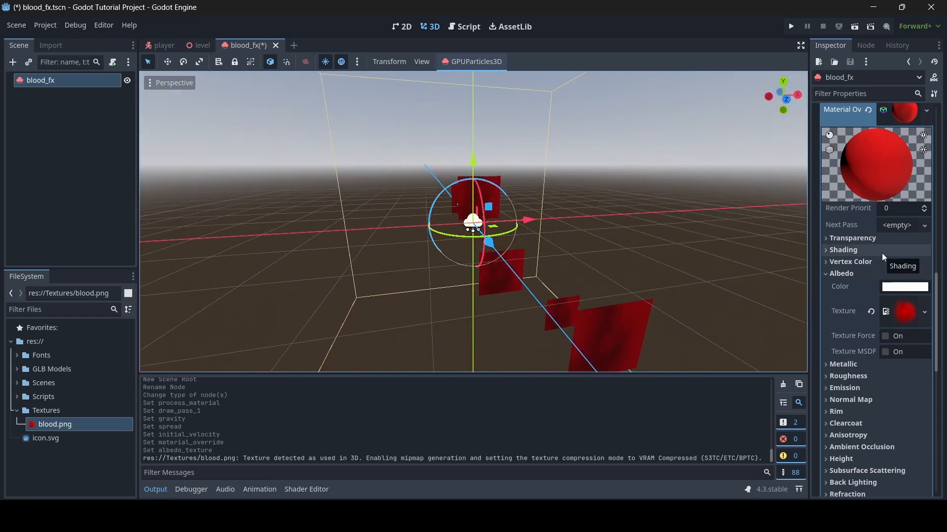
# Set the override material's transparency to Alpha, check the particles from several angles, and save the scene.
pyautogui.click(875, 240)
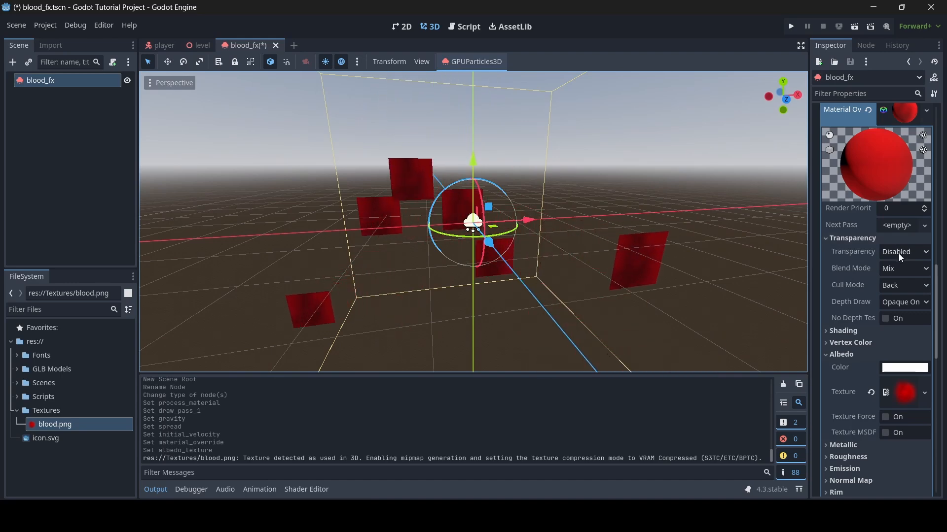
pyautogui.click(890, 252)
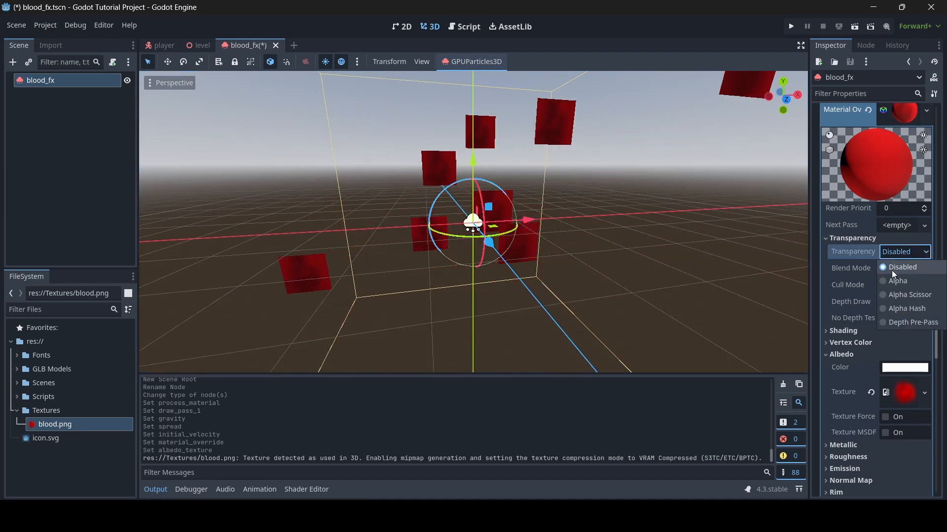
pyautogui.click(889, 283)
pyautogui.press('d')
pyautogui.moveTo(585, 212); pyautogui.dragTo(759, 227, button='right')
pyautogui.press('a')
pyautogui.press('d')
pyautogui.press('w')
pyautogui.press('s')
pyautogui.press('a')
pyautogui.press('w')
pyautogui.hotkey('ctrl', 's')
# Set the override material's billboard mode to Enabled and save the scene.
pyautogui.scroll(-5, 870, 303)
pyautogui.press('a')
pyautogui.press('d')
pyautogui.press('a')
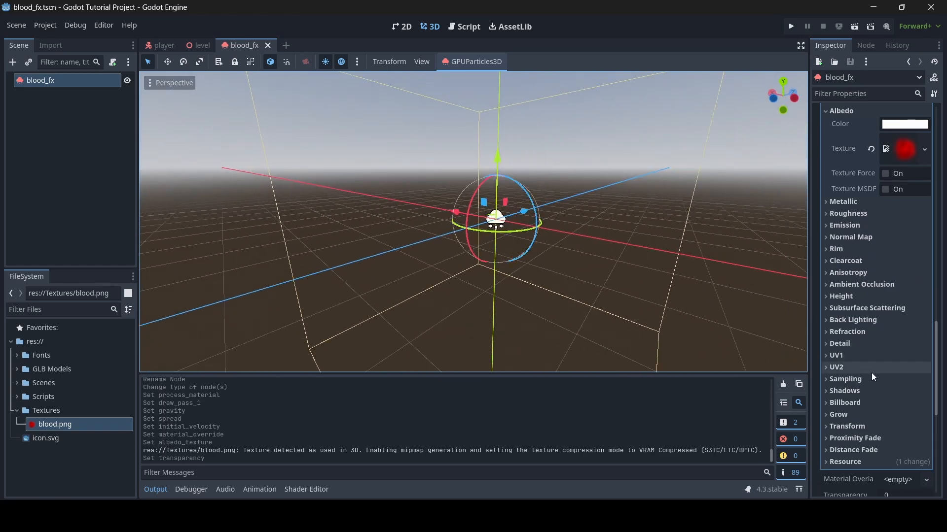
pyautogui.click(858, 404)
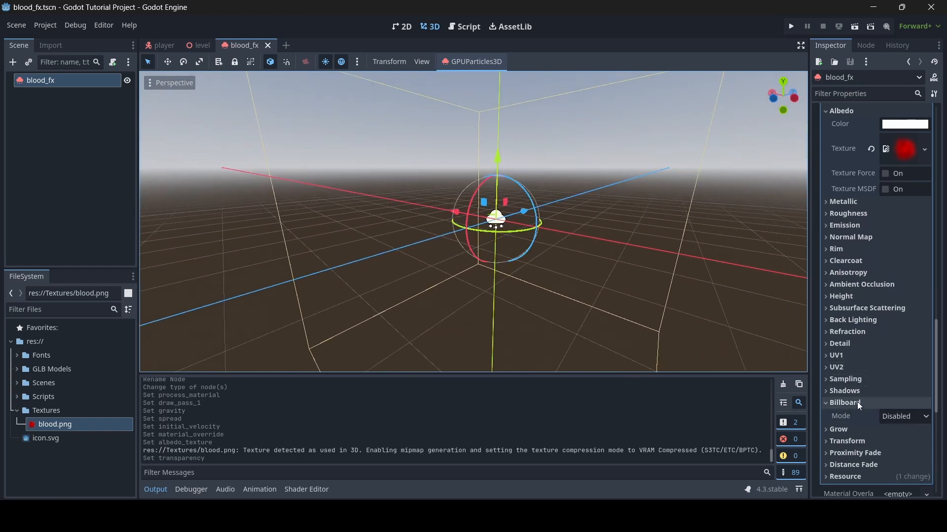
pyautogui.click(904, 417)
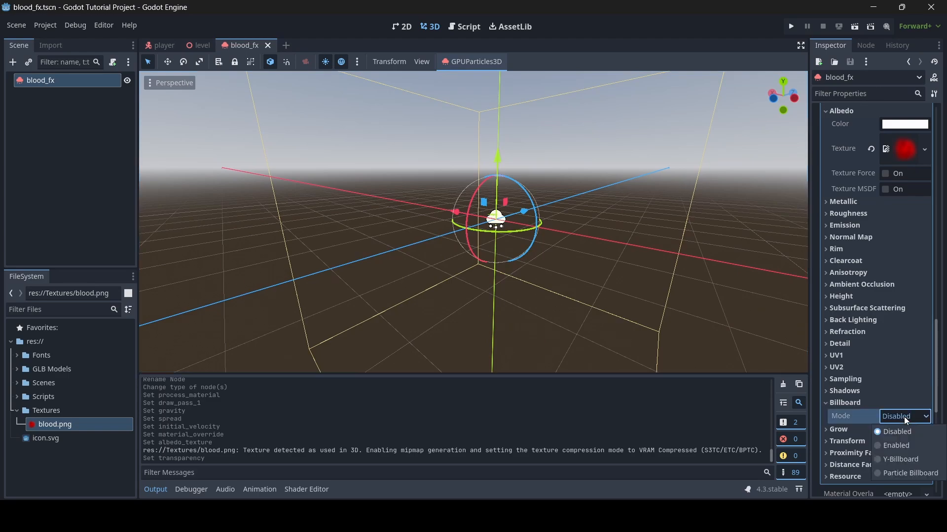
pyautogui.click(903, 445)
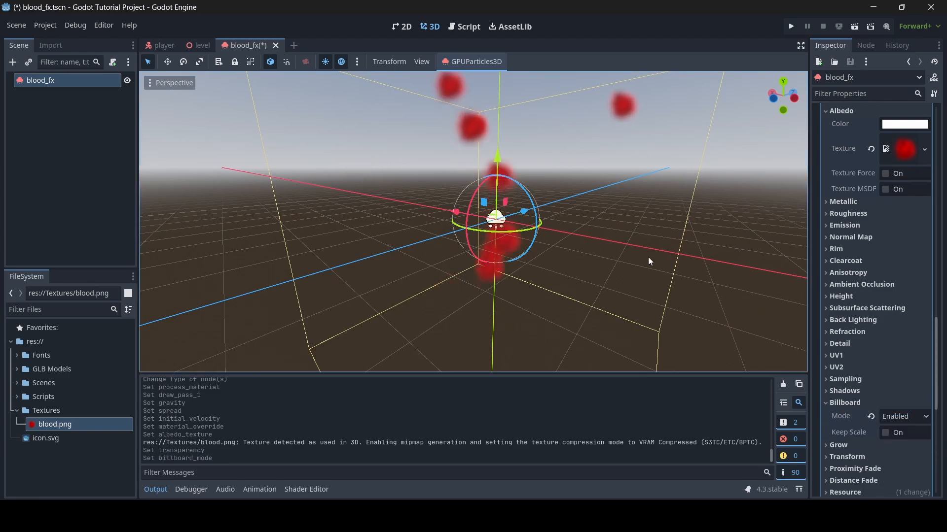
pyautogui.press('d')
pyautogui.moveTo(649, 260)
pyautogui.mouseDown(button='right')
pyautogui.moveTo(183, 237)
pyautogui.moveTo(167, 265)
pyautogui.moveTo(232, 254)
pyautogui.moveTo(235, 326)
pyautogui.moveTo(236, 231)
pyautogui.moveTo(239, 290)
pyautogui.moveTo(240, 281)
pyautogui.moveTo(195, 256)
pyautogui.moveTo(187, 234)
pyautogui.moveTo(189, 247)
pyautogui.moveTo(503, 251)
pyautogui.mouseUp(button='right')
pyautogui.press('s')
pyautogui.hotkey('ctrl', 's')
# Set the blood_fx particle amount to 32.
pyautogui.scroll(4, 907, 255)
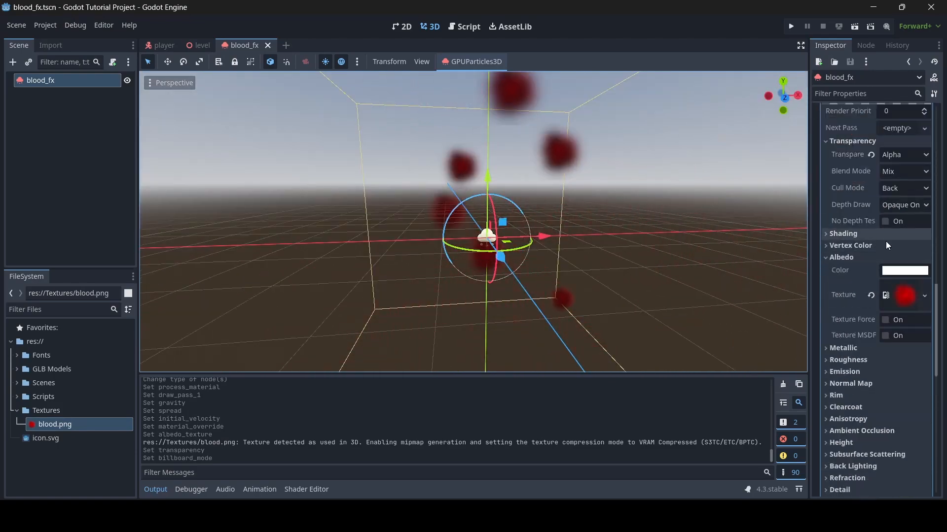
pyautogui.scroll(-5, 887, 245)
pyautogui.scroll(20, 883, 247)
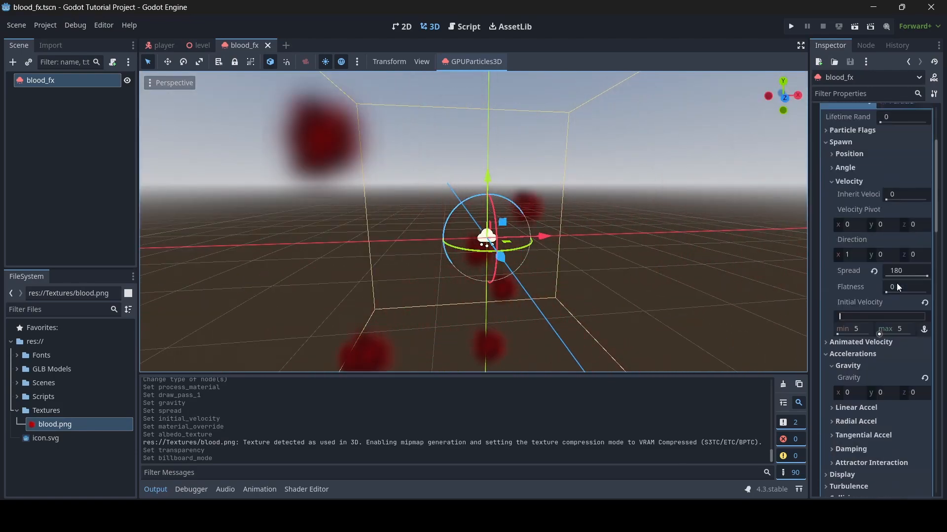
pyautogui.scroll(4, 898, 261)
pyautogui.scroll(-8, 861, 266)
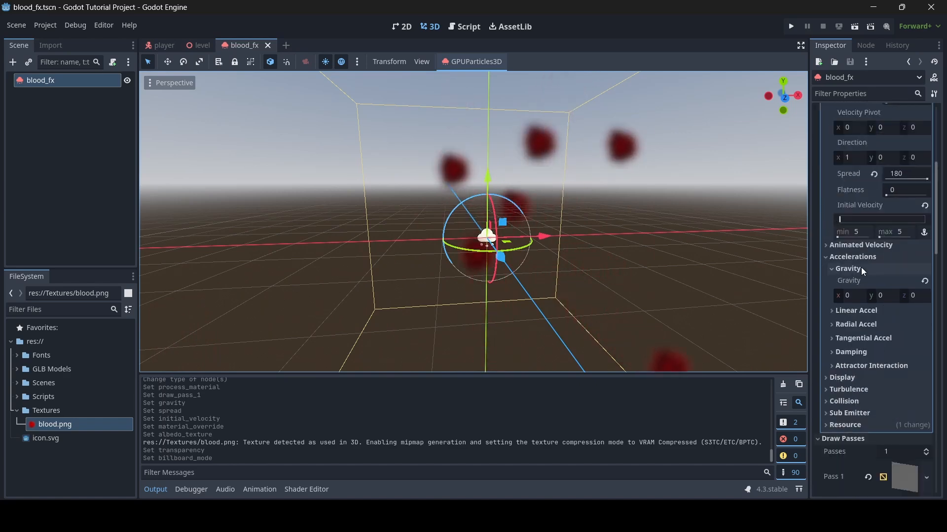
pyautogui.scroll(5, 882, 252)
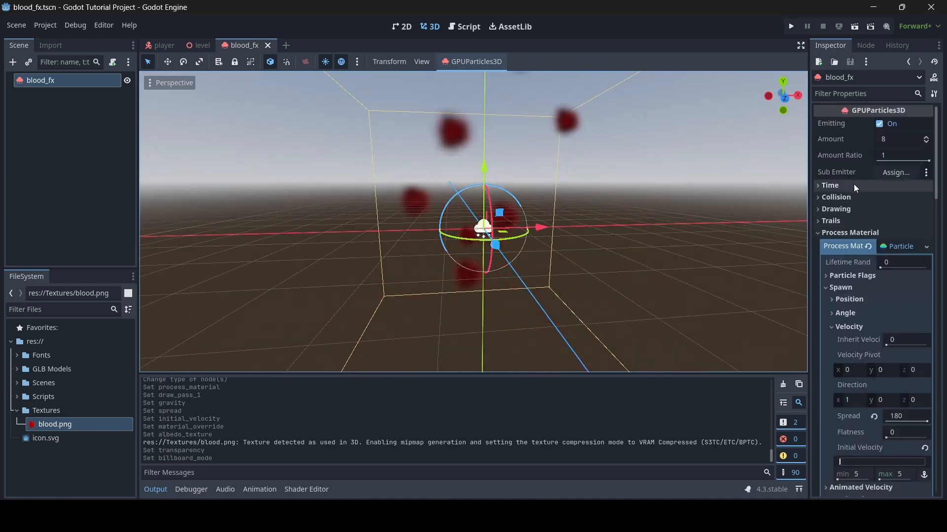
pyautogui.moveTo(496, 245); pyautogui.dragTo(504, 244, button='right')
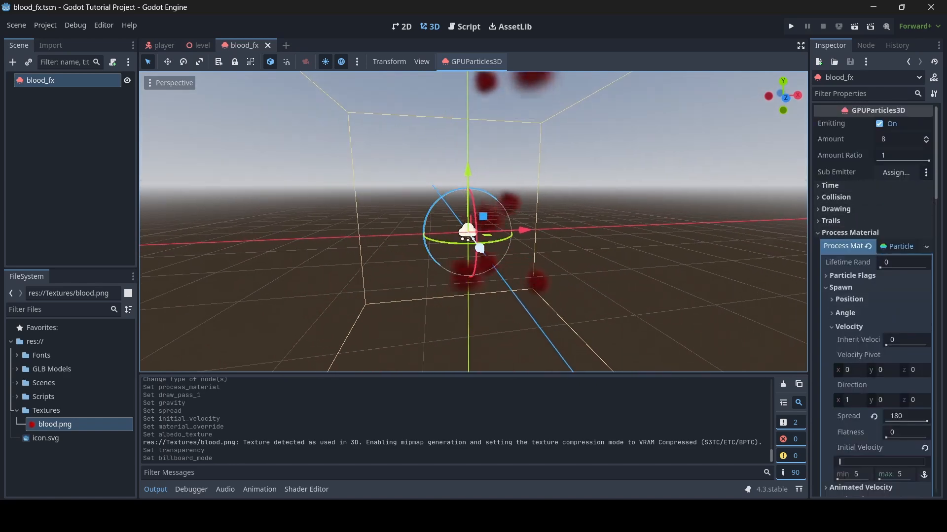
pyautogui.click(892, 138)
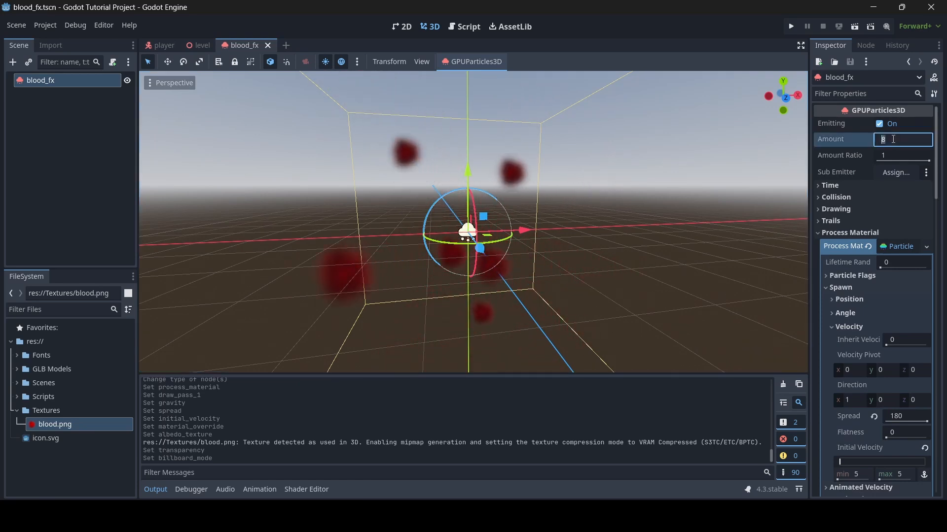
pyautogui.write('16')
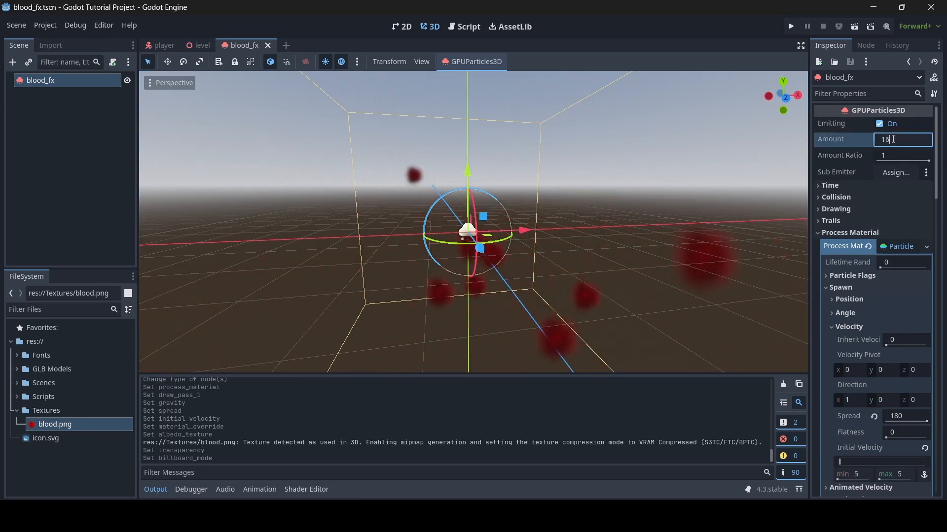
pyautogui.press('Return')
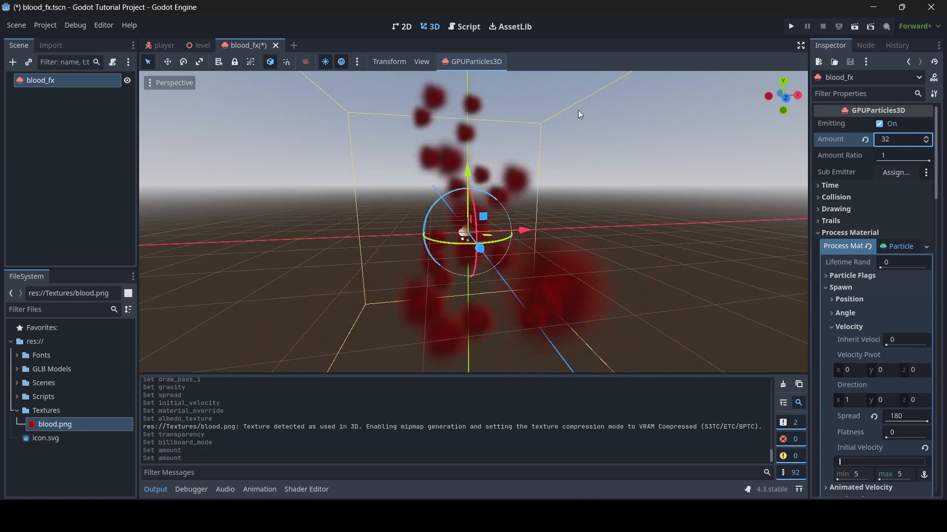
pyautogui.moveTo(580, 115); pyautogui.dragTo(559, 136, button='right')
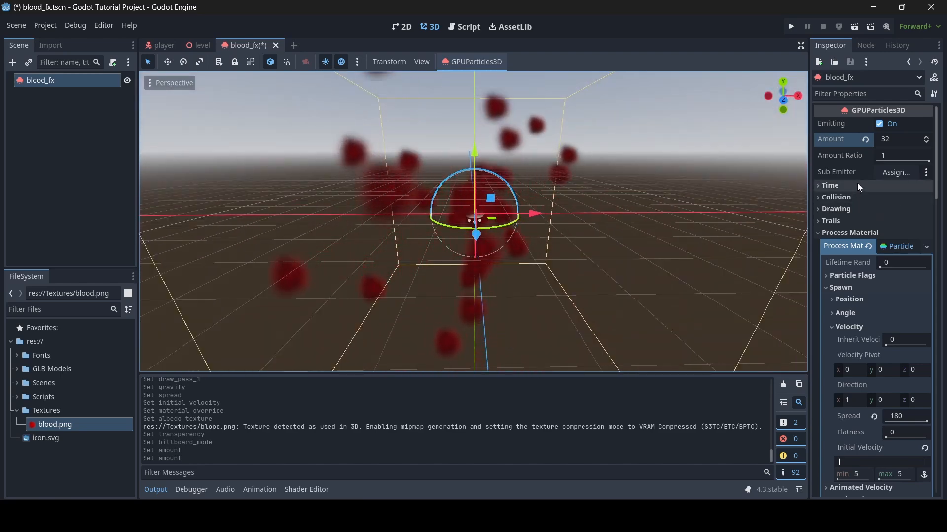
# Set the particle lifetime to 0.2 s in the blood_fx time settings and check the burst in the viewport.
pyautogui.click(853, 185)
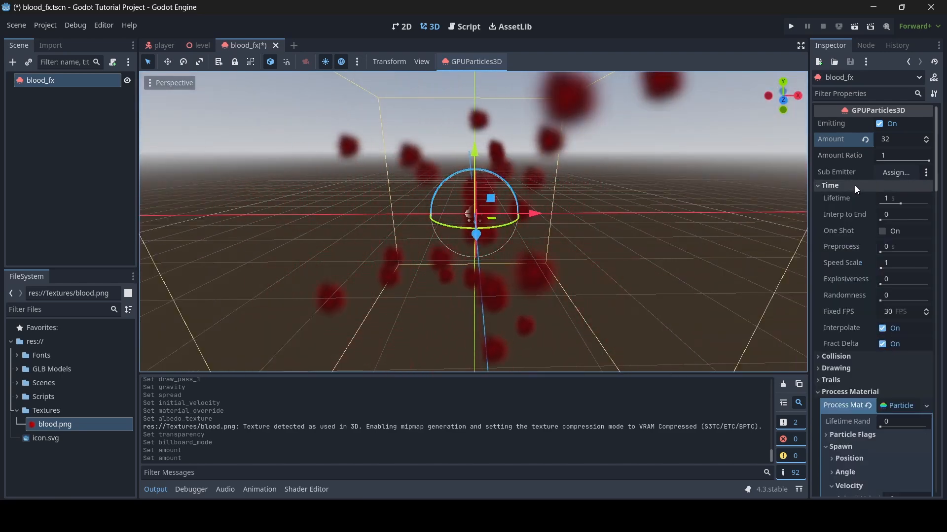
pyautogui.click(886, 199)
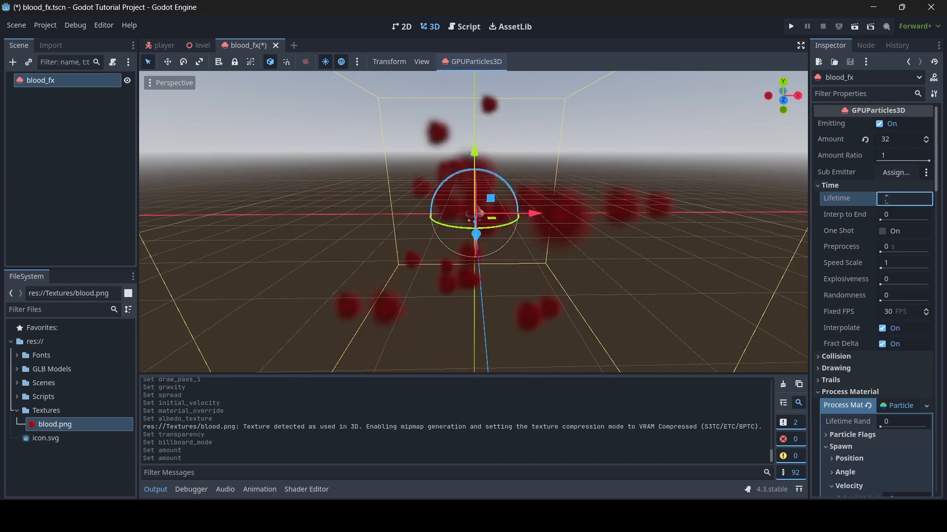
pyautogui.press('w')
pyautogui.moveTo(543, 160); pyautogui.dragTo(572, 146, button='right')
pyautogui.press('a')
pyautogui.press('s')
pyautogui.press('d')
pyautogui.press('a')
pyautogui.press('w')
pyautogui.press('d')
pyautogui.press('s')
pyautogui.press('w')
pyautogui.press('s')
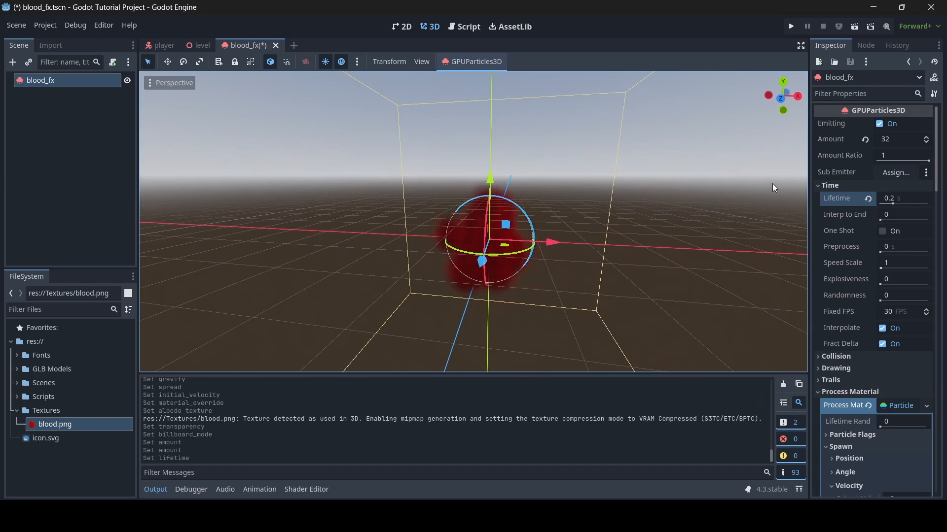
# Examine the short-lived particle burst from other angles and distances in the viewport.
pyautogui.moveTo(582, 207); pyautogui.dragTo(903, 202, button='right')
pyautogui.press('w')
pyautogui.press('s')
pyautogui.press('d')
pyautogui.press('a')
pyautogui.press('s')
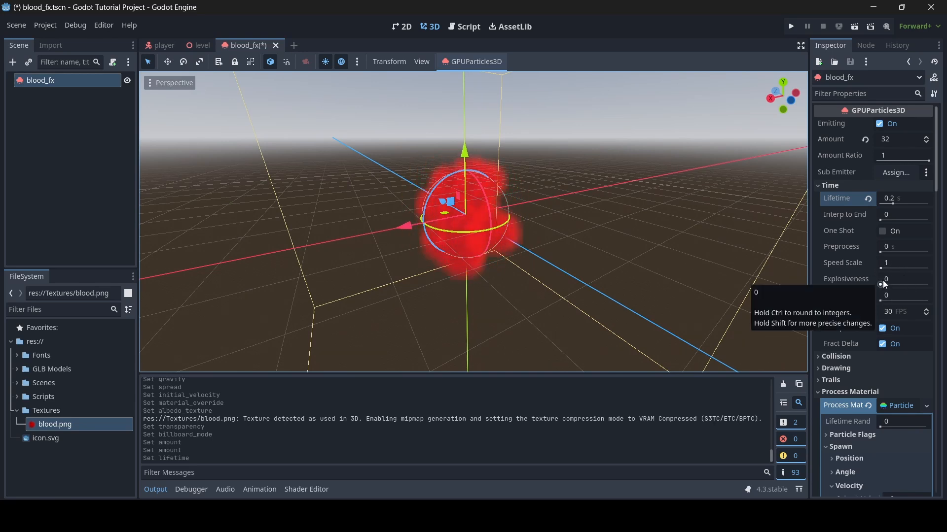
# Enable One Shot for the blood_fx particles and retrigger emitting several times to preview the single burst.
pyautogui.click(882, 232)
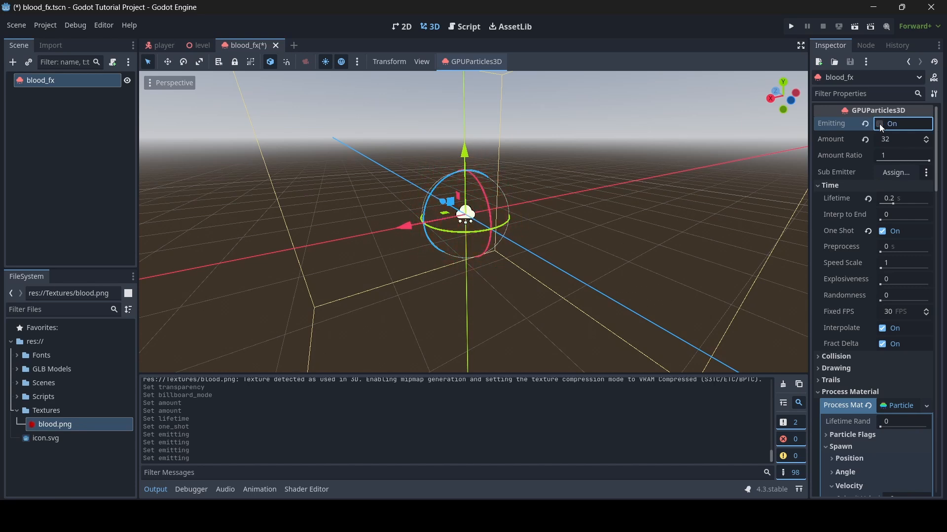
pyautogui.click(879, 123)
pyautogui.click(880, 124)
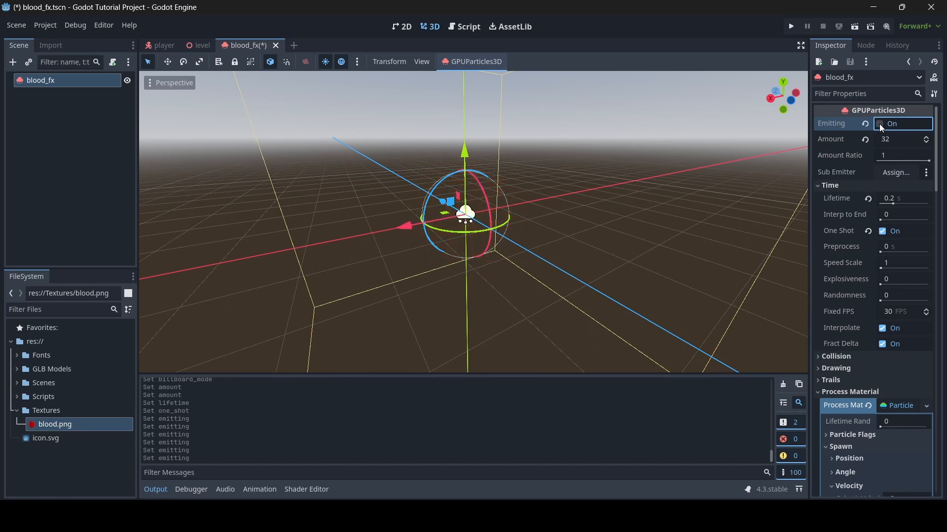
pyautogui.click(880, 125)
pyautogui.click(880, 125)
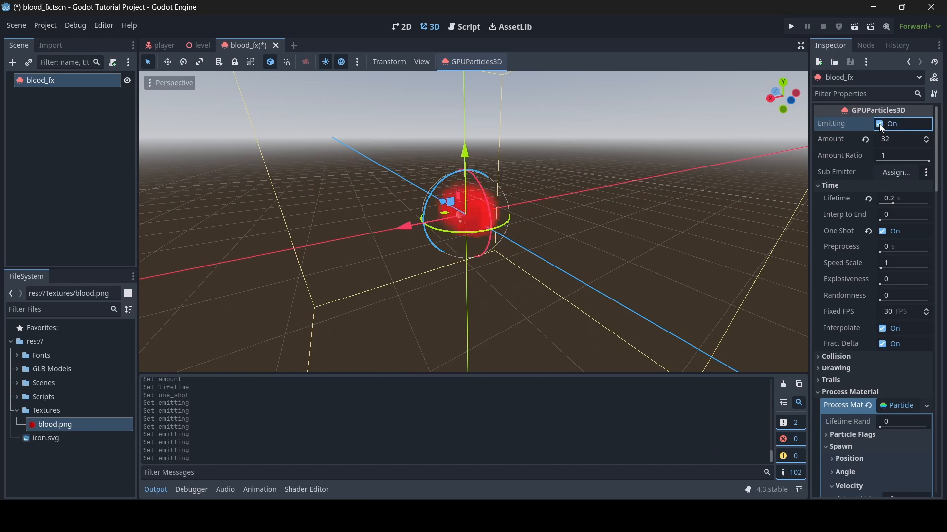
pyautogui.click(880, 125)
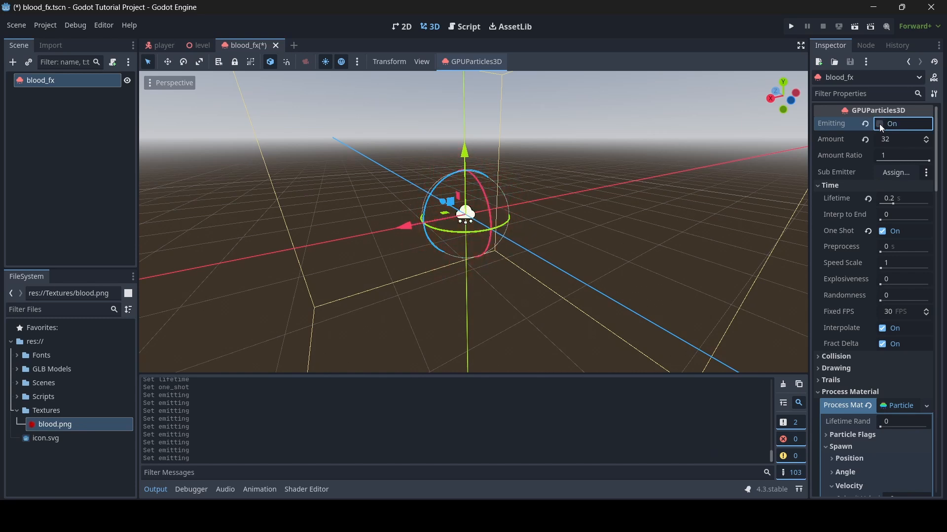
pyautogui.click(880, 124)
pyautogui.click(880, 125)
pyautogui.click(881, 126)
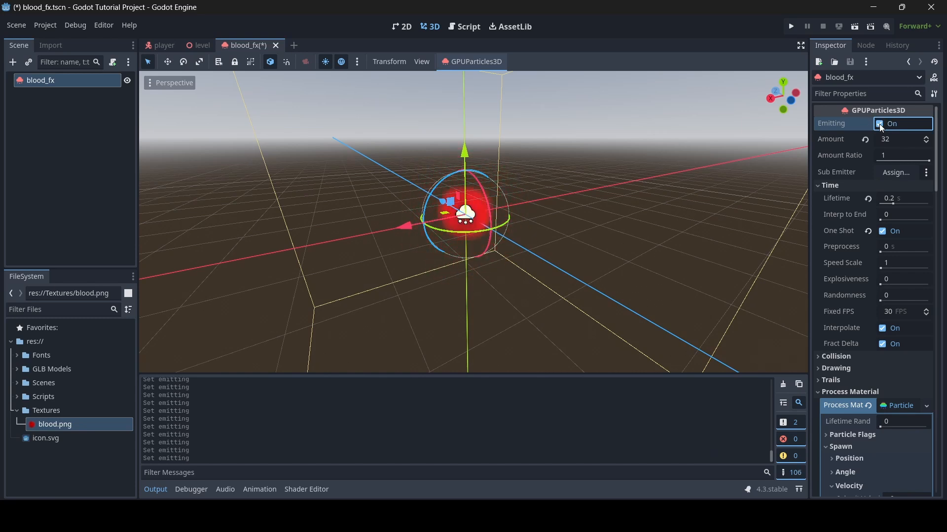
pyautogui.click(879, 127)
# Replay the one-shot burst from other viewing angles and save the blood_fx scene.
pyautogui.moveTo(705, 197); pyautogui.dragTo(557, 176, button='right')
pyautogui.press('s')
pyautogui.click(879, 126)
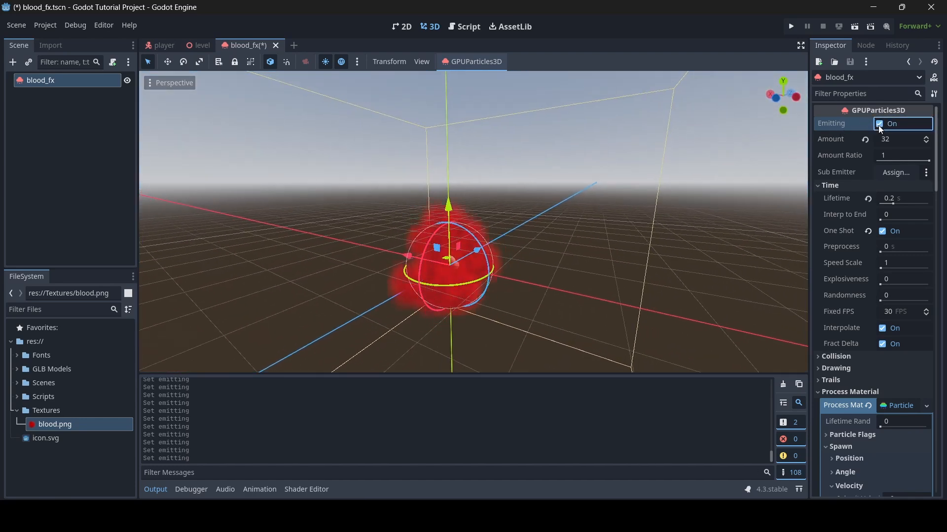
pyautogui.moveTo(690, 197); pyautogui.dragTo(404, 231, button='right')
pyautogui.press('d')
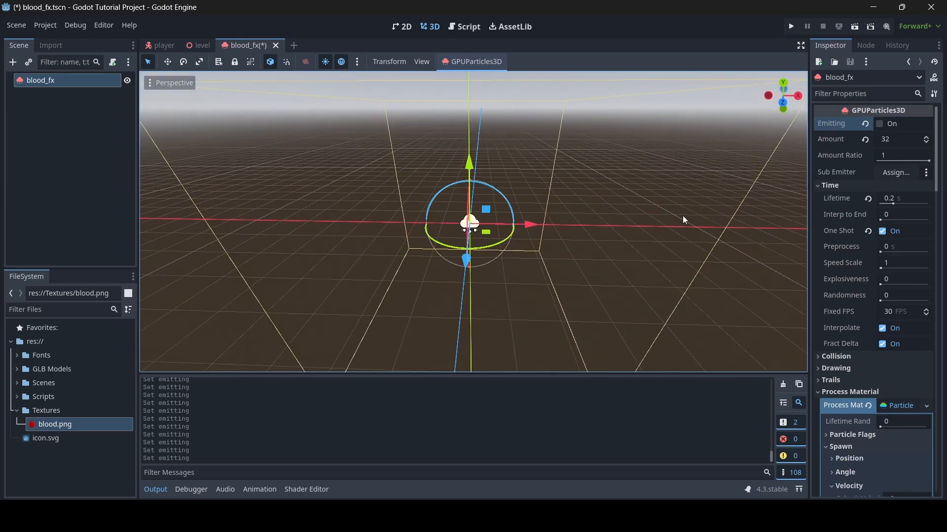
pyautogui.hotkey('ctrl', 's')
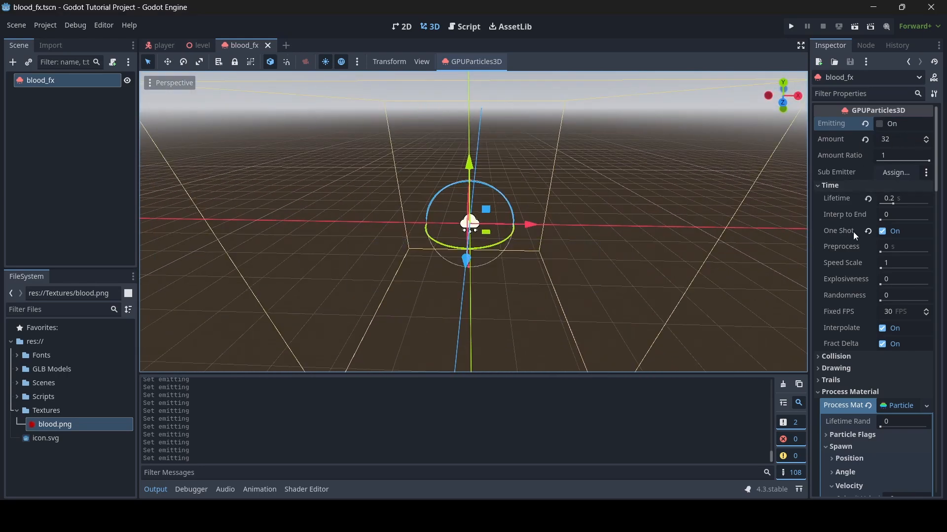
# Collapse the process material's settings and retrigger emitting to check the one-shot burst again.
pyautogui.scroll(-5, 868, 231)
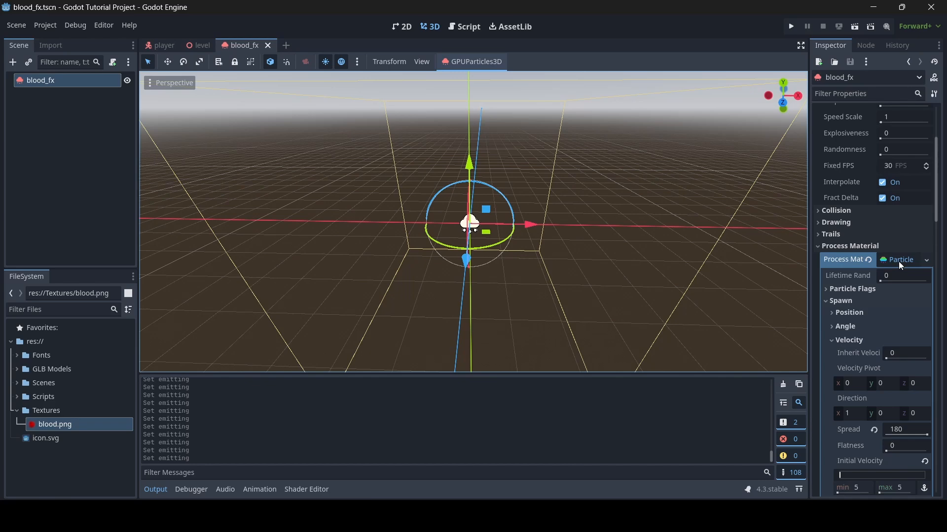
pyautogui.scroll(-5, 899, 261)
pyautogui.scroll(5, 895, 267)
pyautogui.click(903, 260)
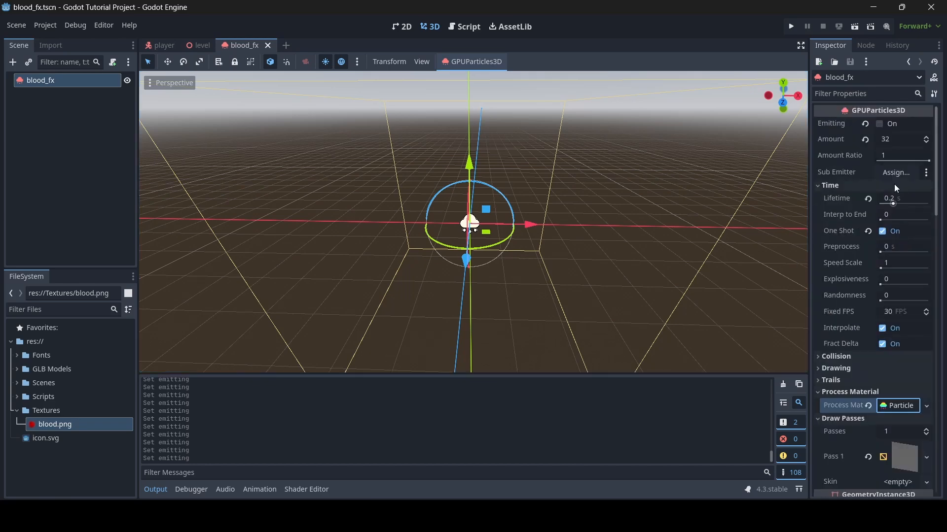
pyautogui.click(880, 124)
pyautogui.click(880, 123)
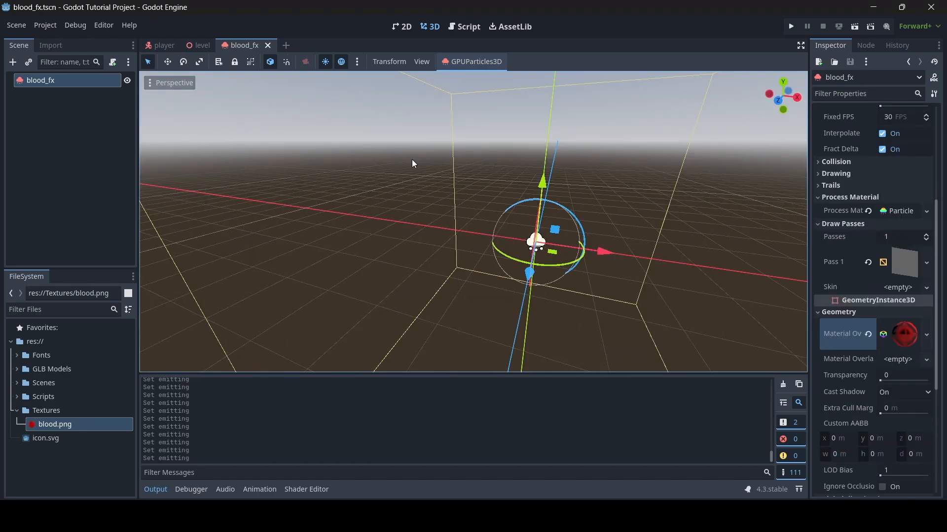
pyautogui.moveTo(412, 160); pyautogui.dragTo(370, 181, button='right')
pyautogui.press('d')
pyautogui.press('a')
pyautogui.press('d')
pyautogui.press('a')
pyautogui.press('a')
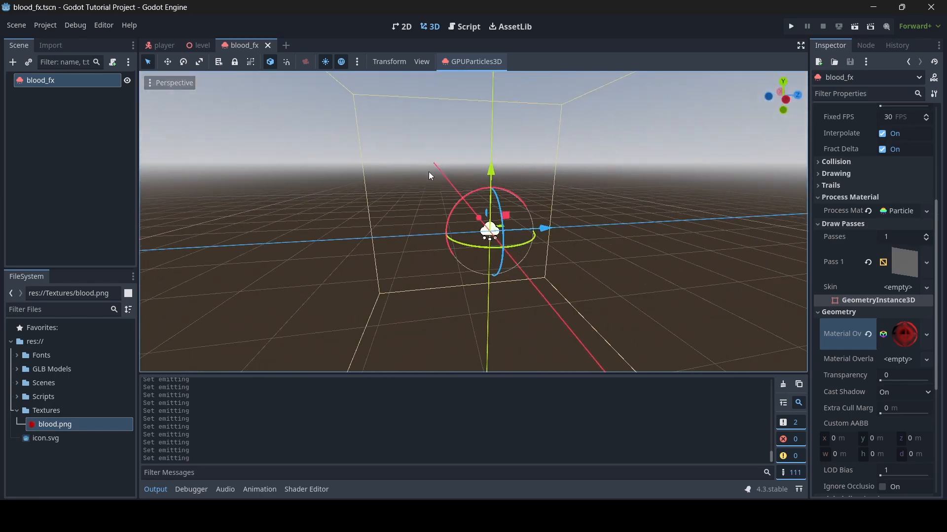
pyautogui.moveTo(428, 171); pyautogui.dragTo(493, 198, button='right')
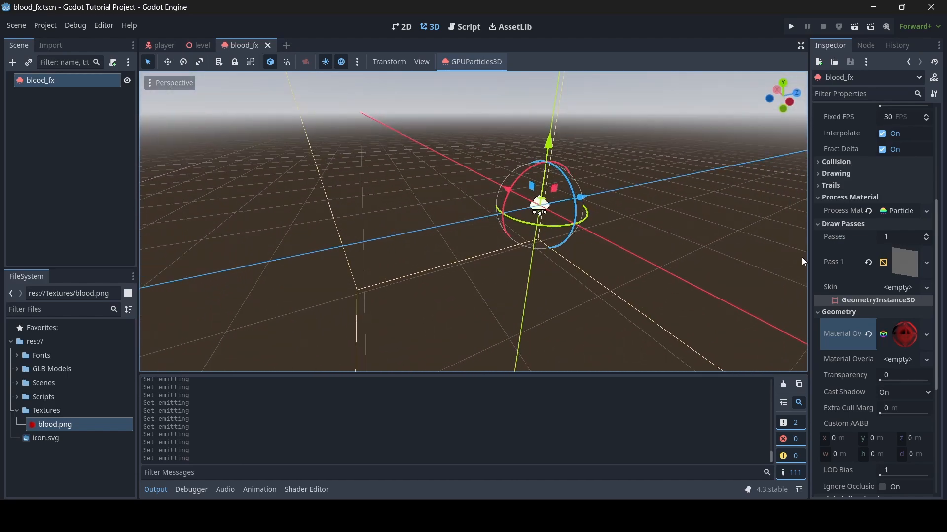
# Start a new GDScript for the blood_fx node and browse to the project root res:// for its location.
pyautogui.scroll(-5, 857, 289)
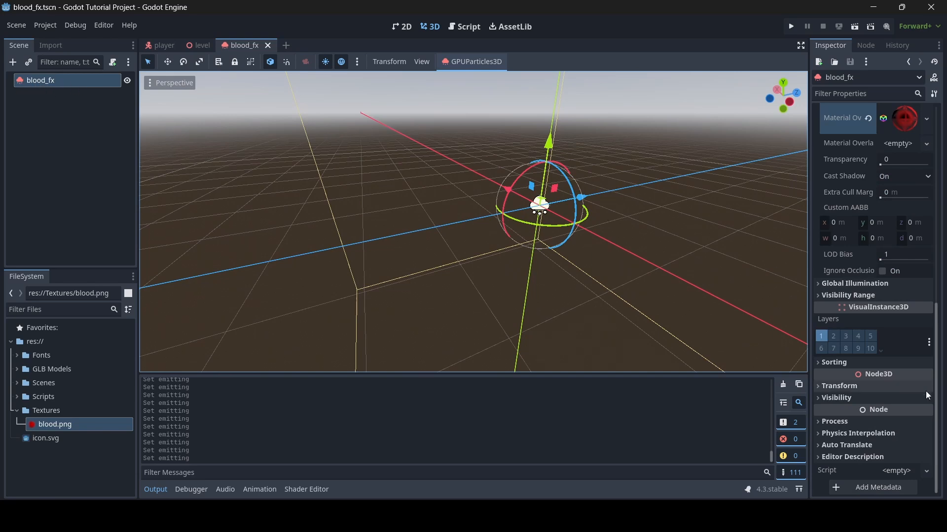
pyautogui.scroll(3, 865, 381)
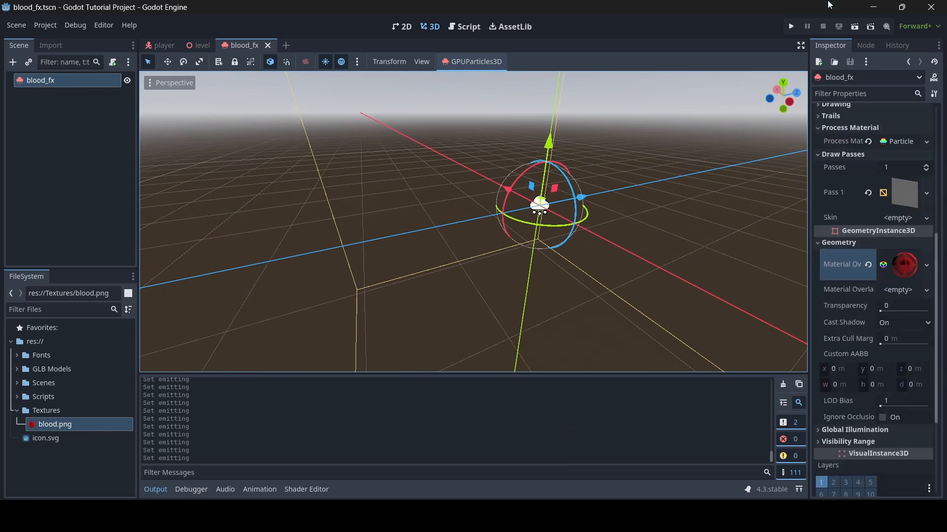
pyautogui.scroll(-3, 873, 236)
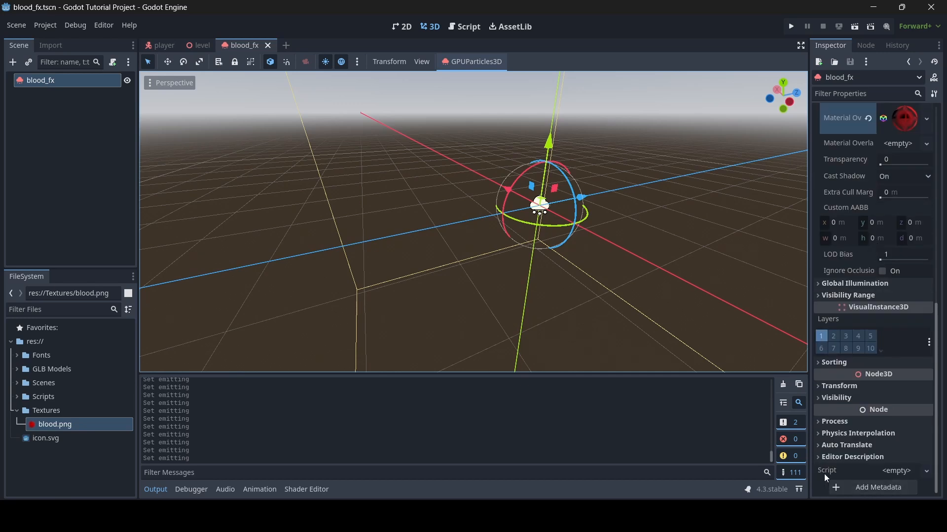
pyautogui.click(894, 470)
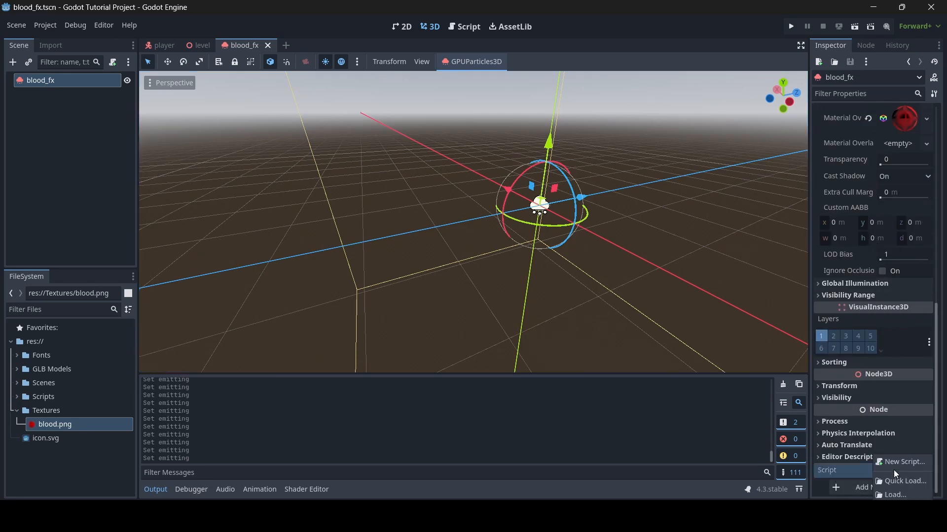
pyautogui.click(898, 462)
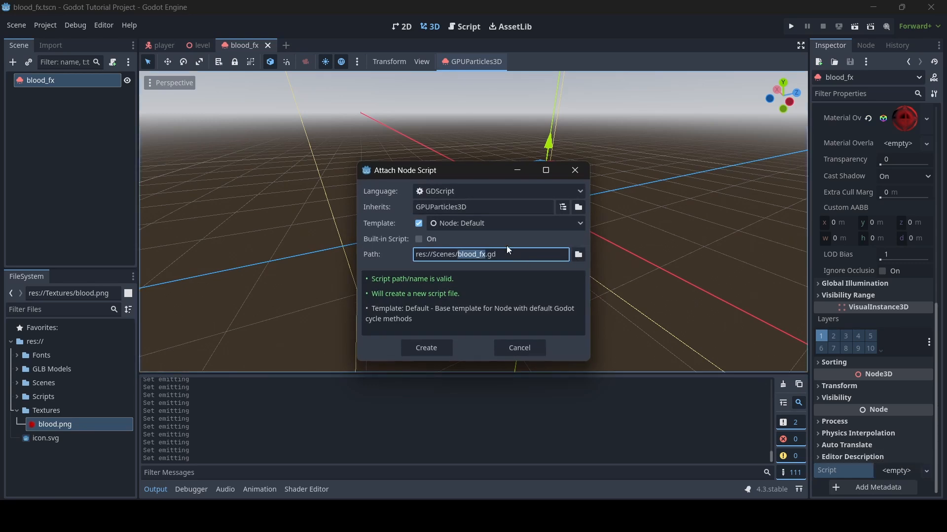
pyautogui.click(579, 254)
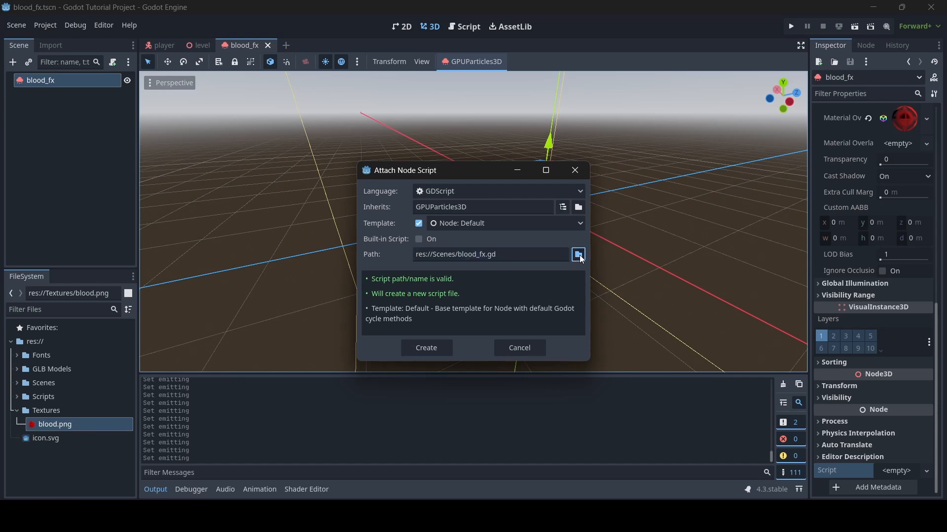
pyautogui.click(250, 102)
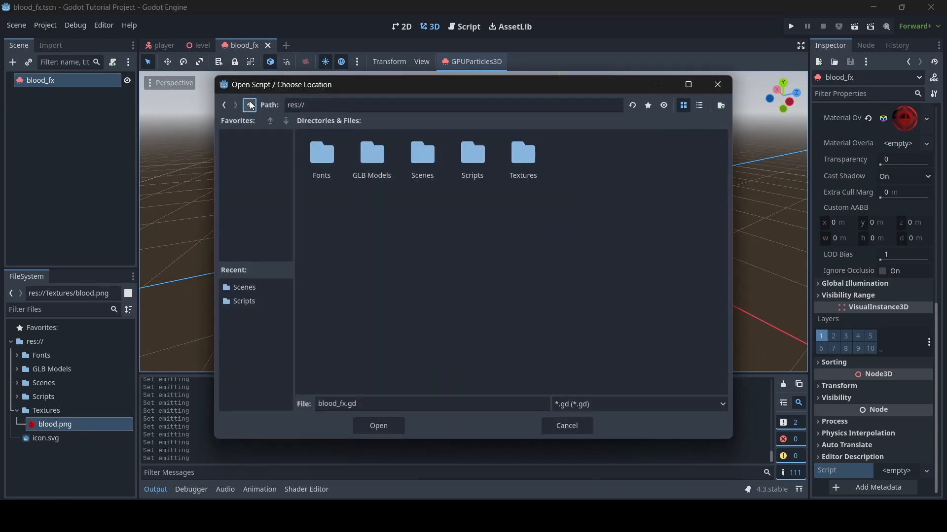
pyautogui.click(720, 106)
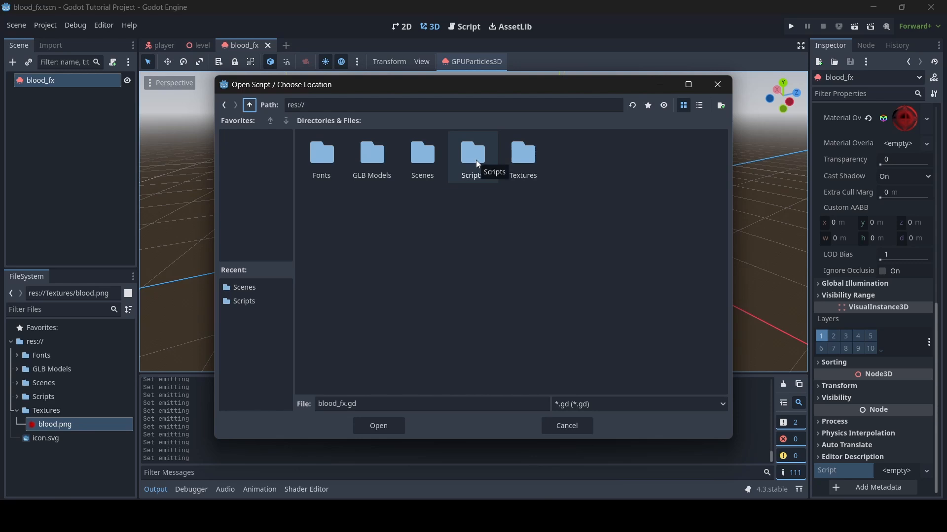
pyautogui.click(720, 106)
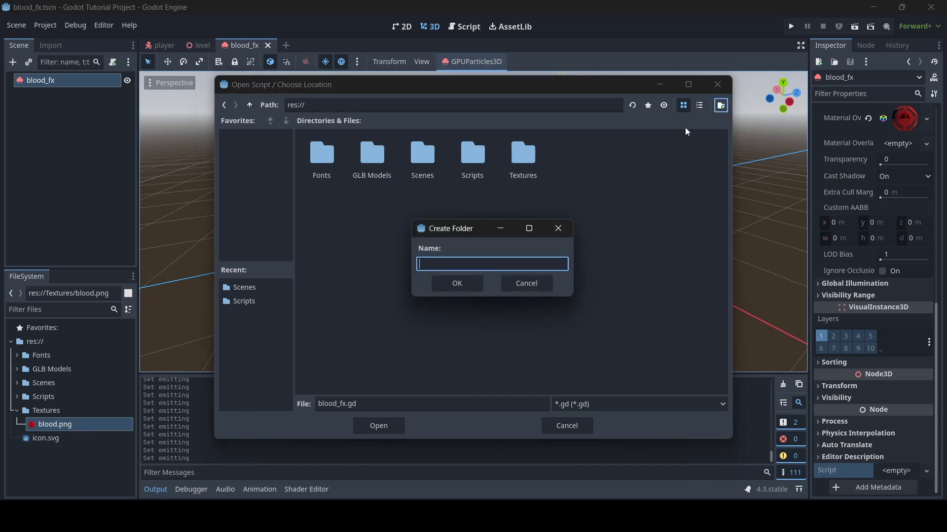
pyautogui.write('scripts')
pyautogui.click(528, 280)
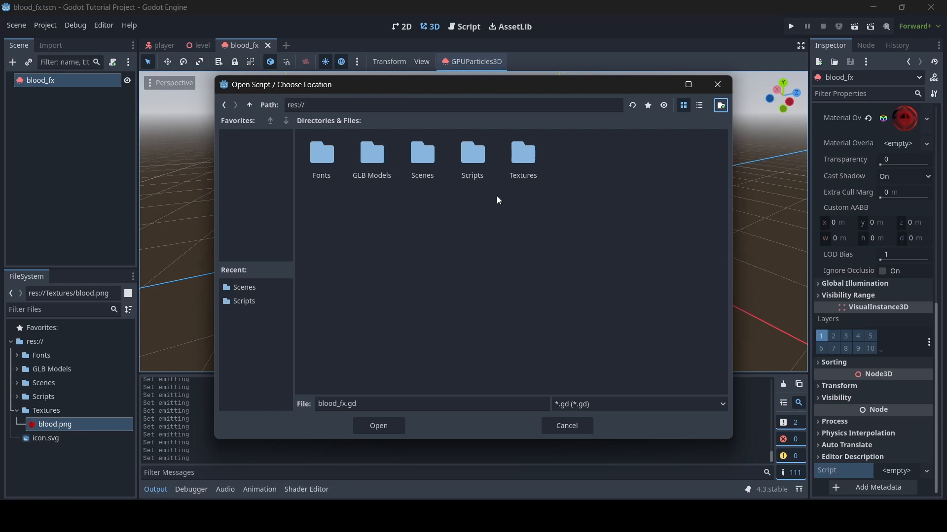
# Choose the Scripts folder for blood_fx.gd and create the script on the blood_fx node.
pyautogui.doubleClick(477, 160)
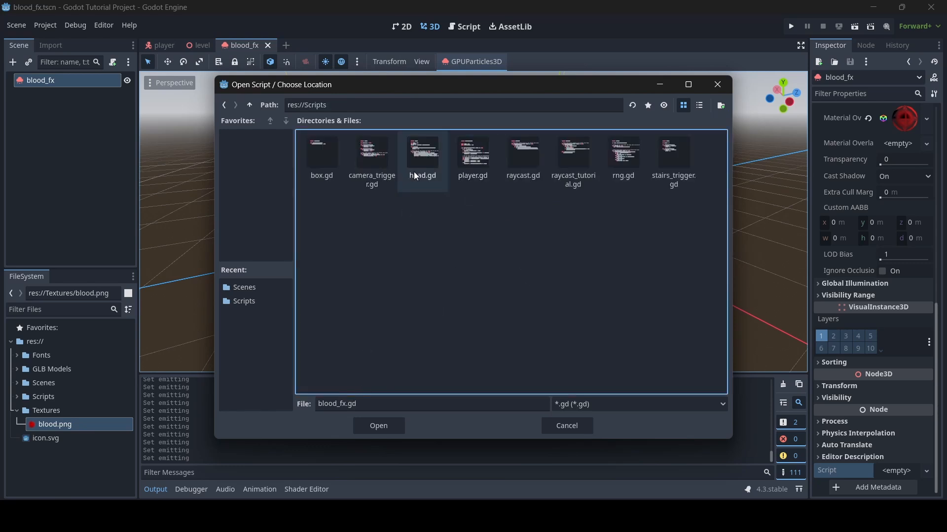
pyautogui.click(377, 427)
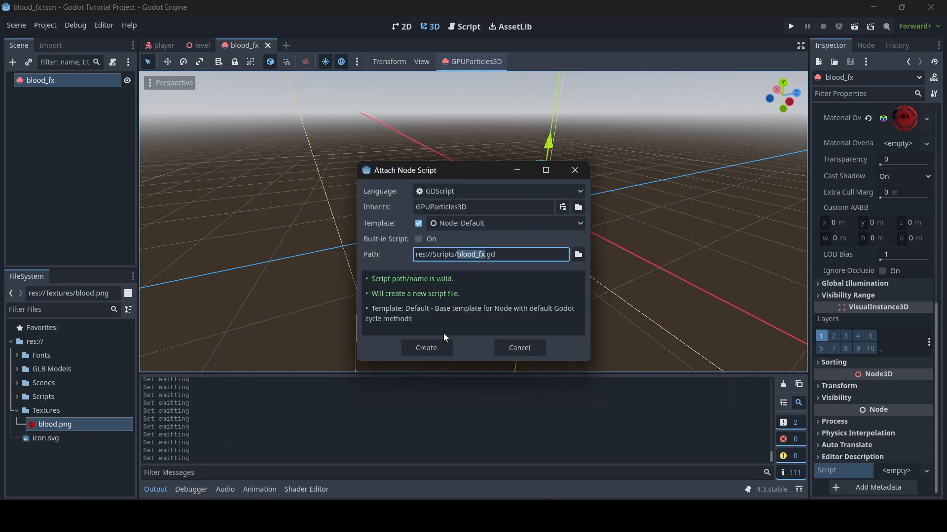
pyautogui.click(479, 255)
pyautogui.click(431, 349)
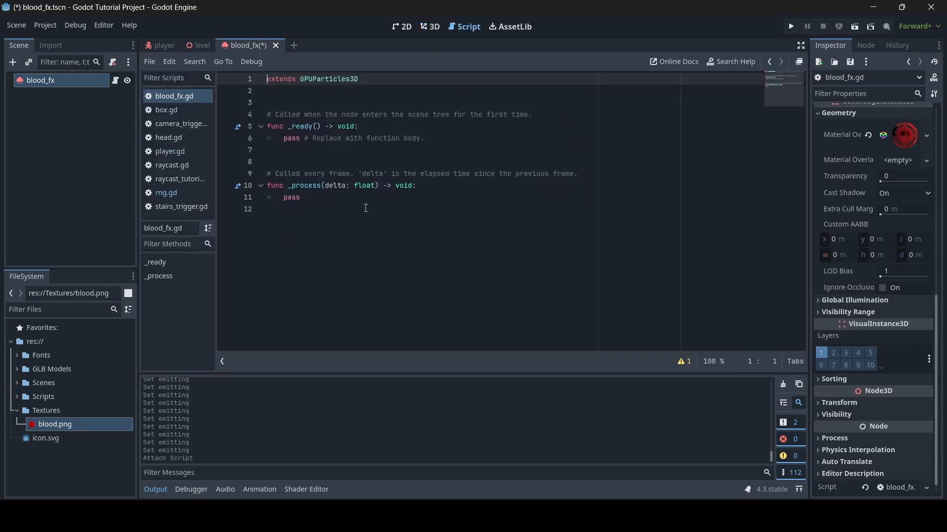
# Replace the _ready placeholder with "emitting = true", remove the _process function, and add a new line below.
pyautogui.moveTo(346, 200); pyautogui.dragTo(281, 137)
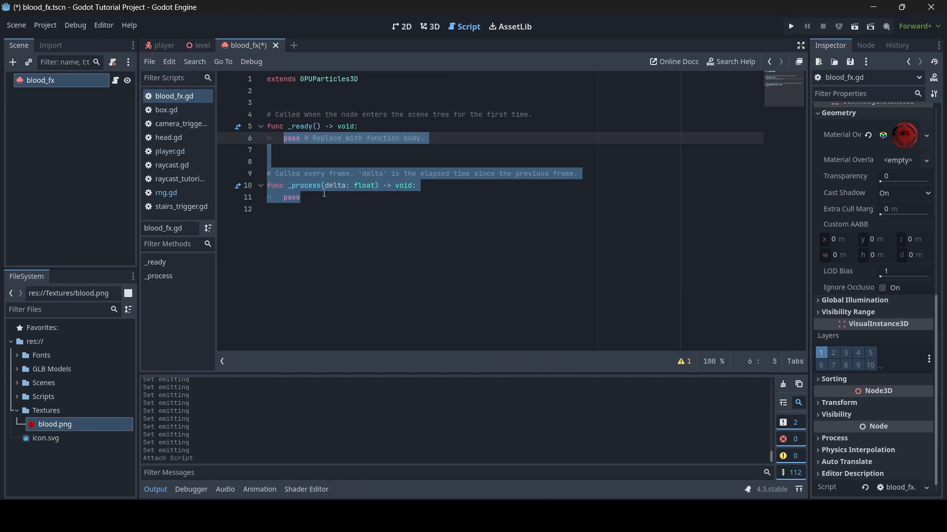
pyautogui.press('BackSpace')
pyautogui.write('emitting')
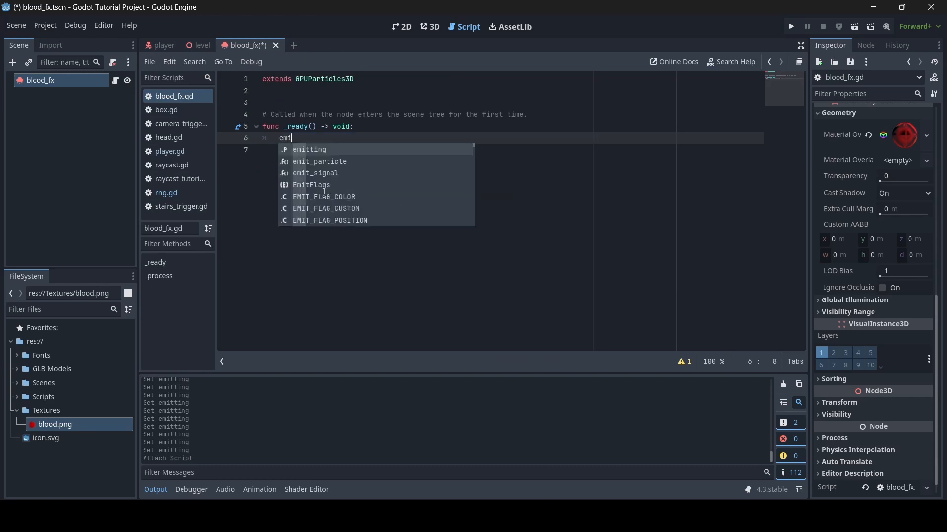
pyautogui.press('Return')
pyautogui.write('= true')
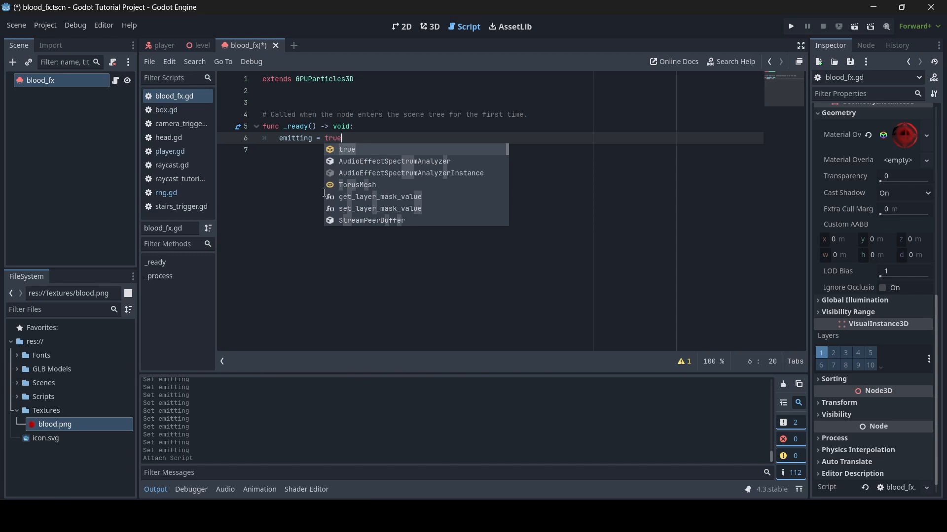
pyautogui.press('Return')
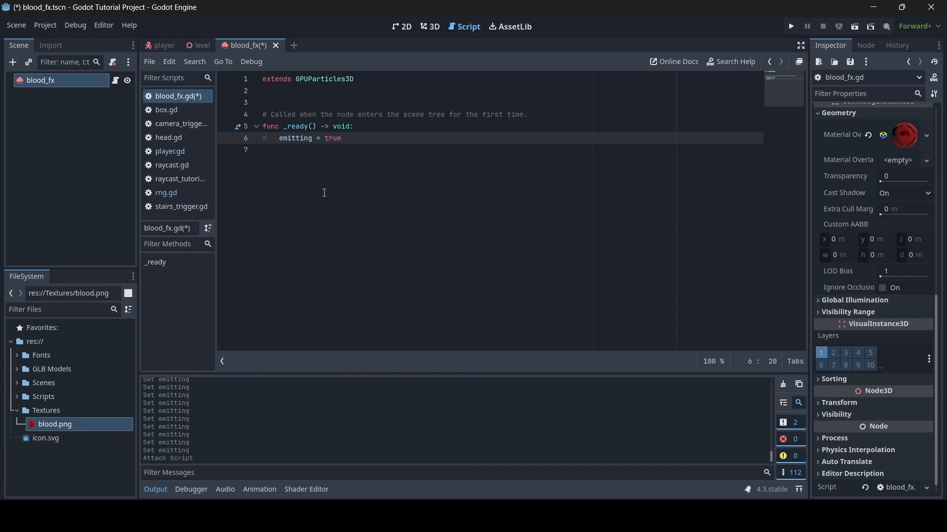
pyautogui.press('Return')
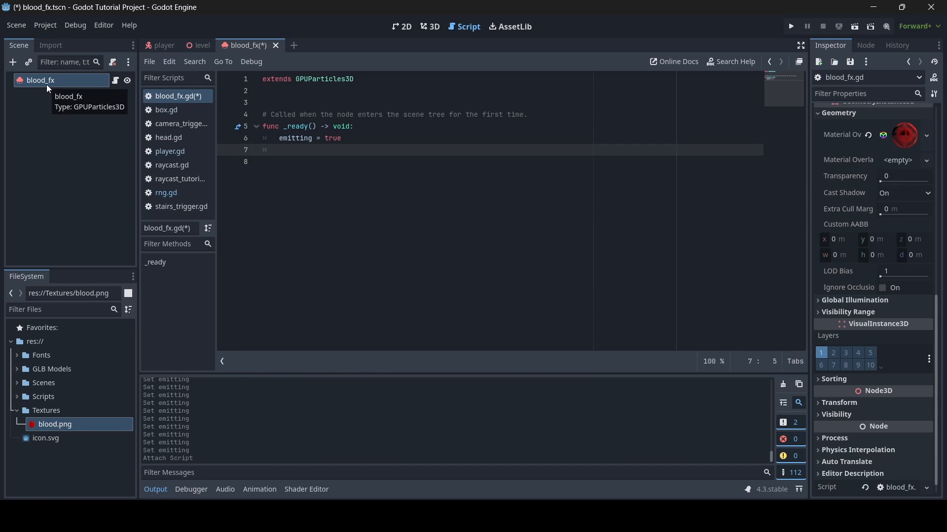
# Try emitting with One Shot off in the blood_fx properties, and turn One Shot back on.
pyautogui.scroll(7, 930, 212)
pyautogui.scroll(2, 907, 263)
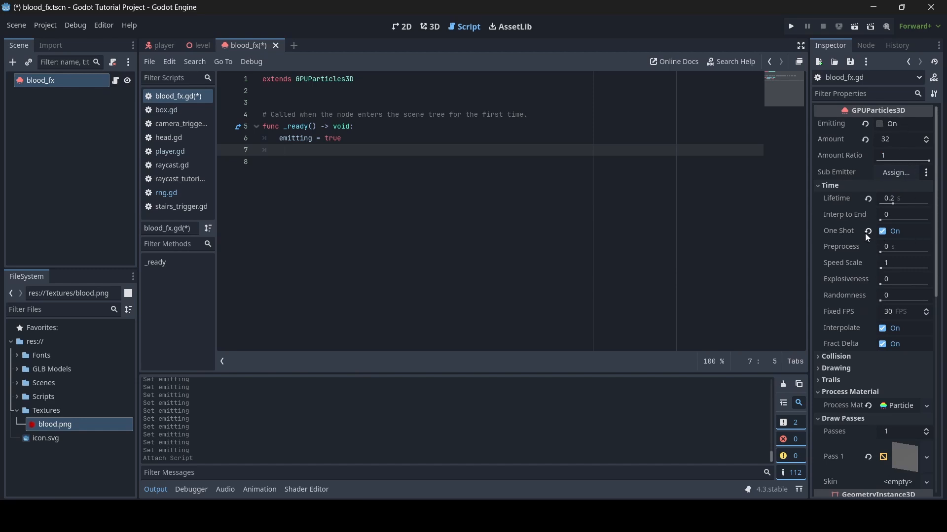
pyautogui.click(880, 232)
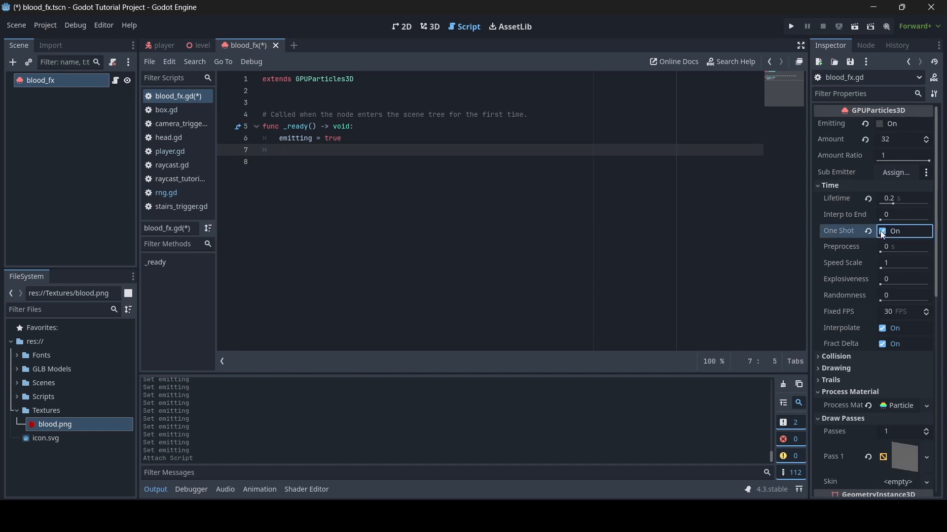
pyautogui.click(881, 124)
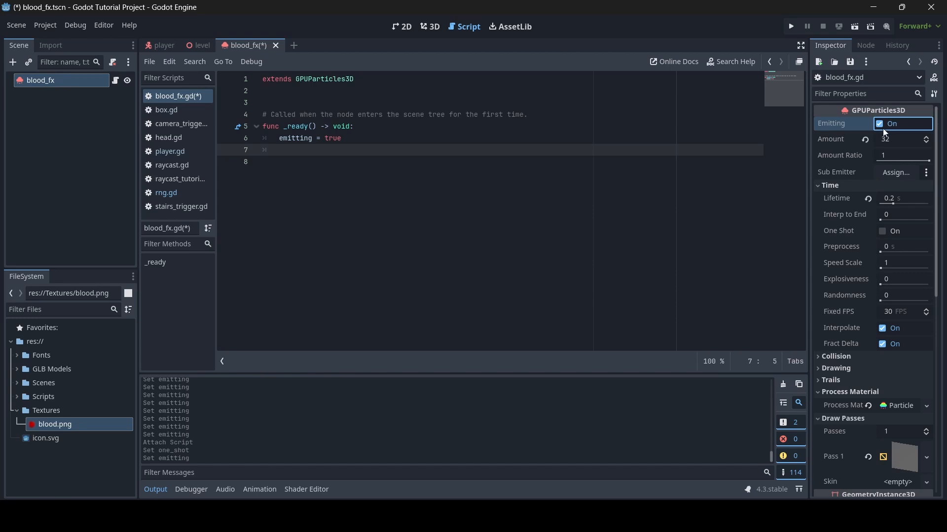
pyautogui.click(881, 232)
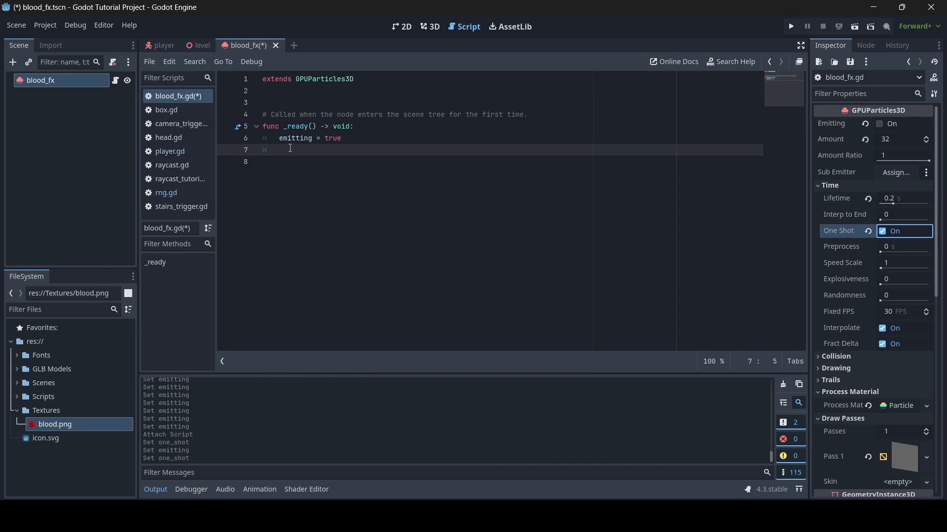
# Add the line "await get_tree().create_timer(1.0, false).timeout" below "emitting = true" in blood_fx.gd and save the script.
pyautogui.click(308, 139)
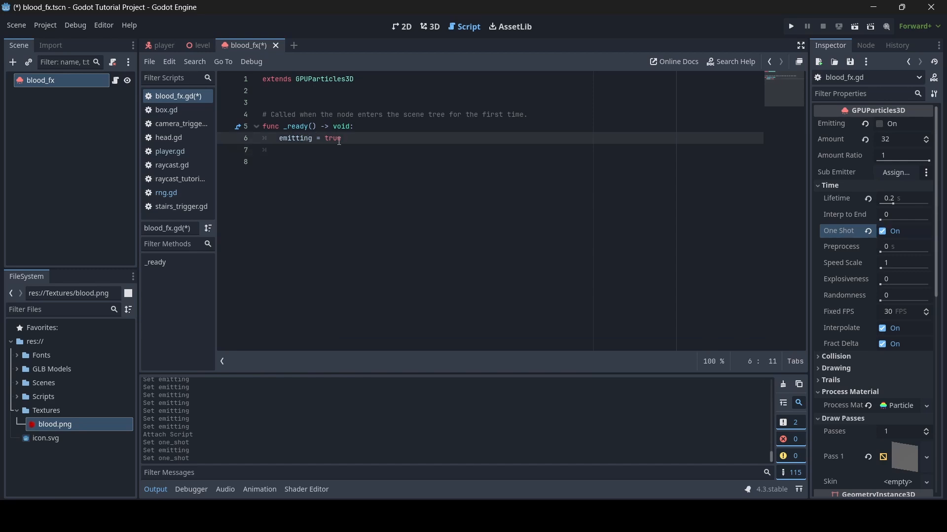
pyautogui.press('Down')
pyautogui.hotkey('ctrl', 's')
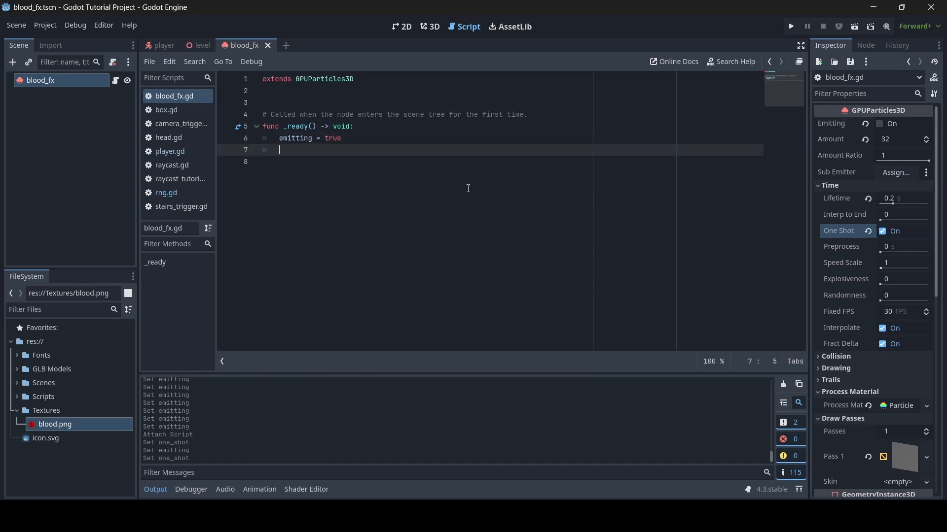
pyautogui.write('await get_tree().crea')
pyautogui.press('Return')
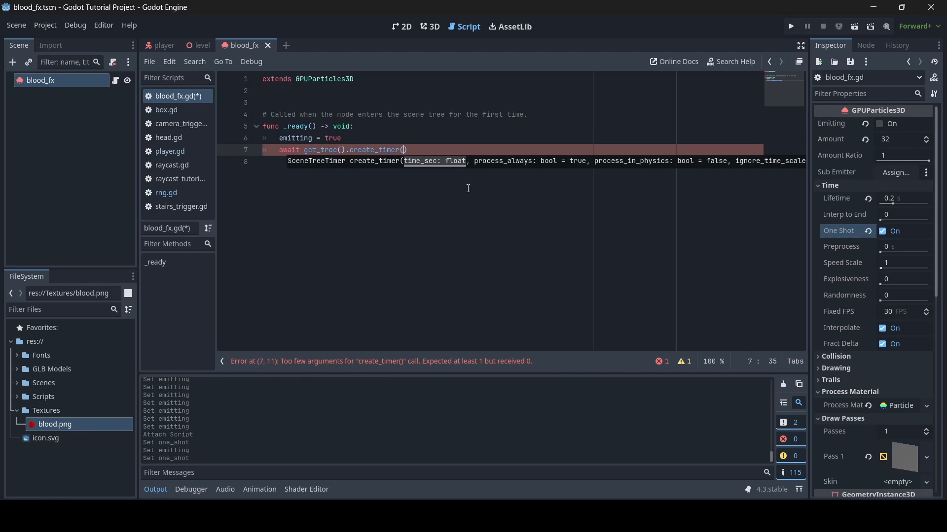
pyautogui.write('1.0')
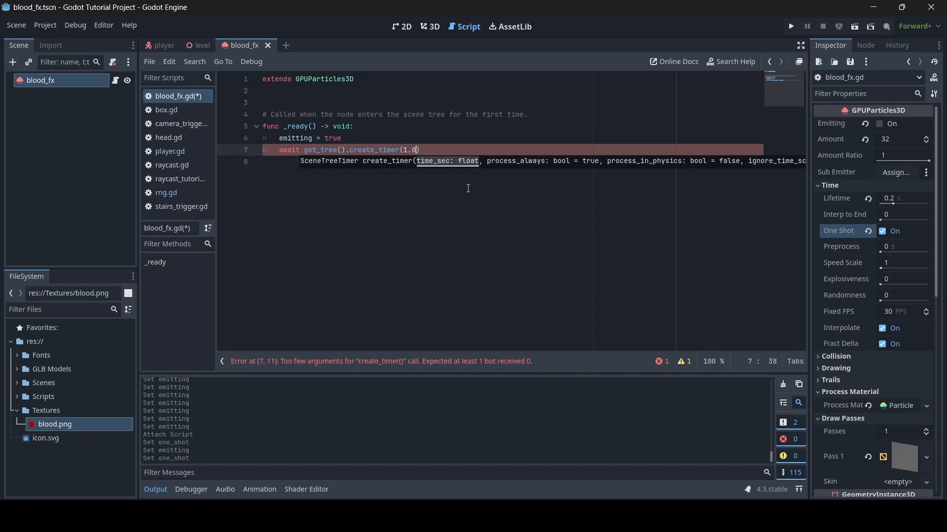
pyautogui.write(', ')
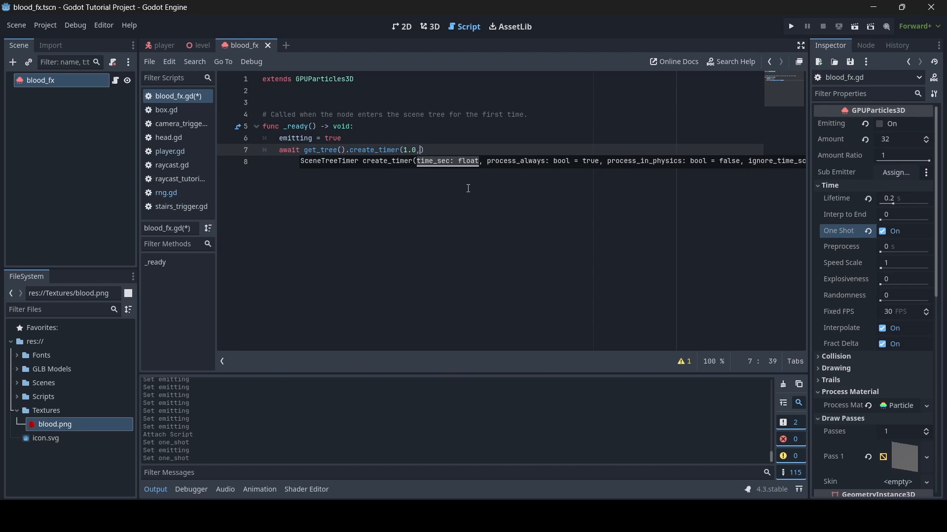
pyautogui.write('false')
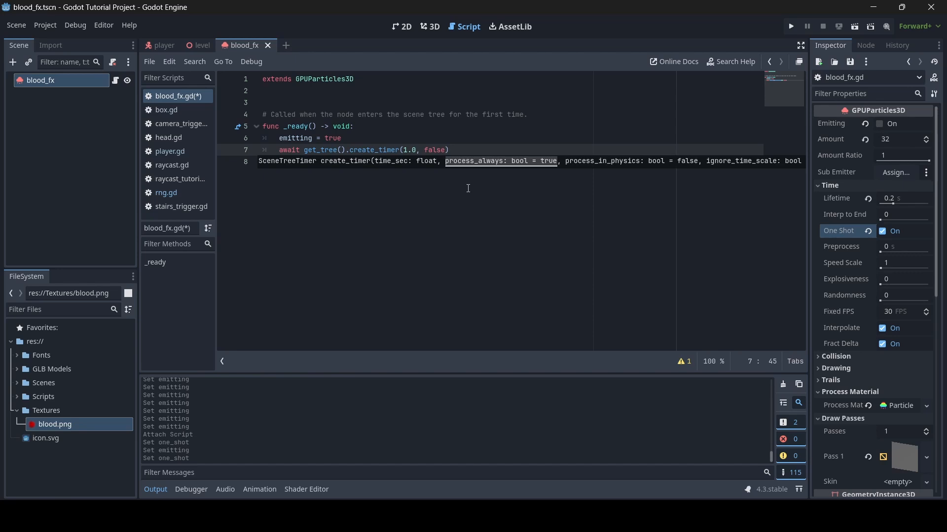
pyautogui.click(467, 142)
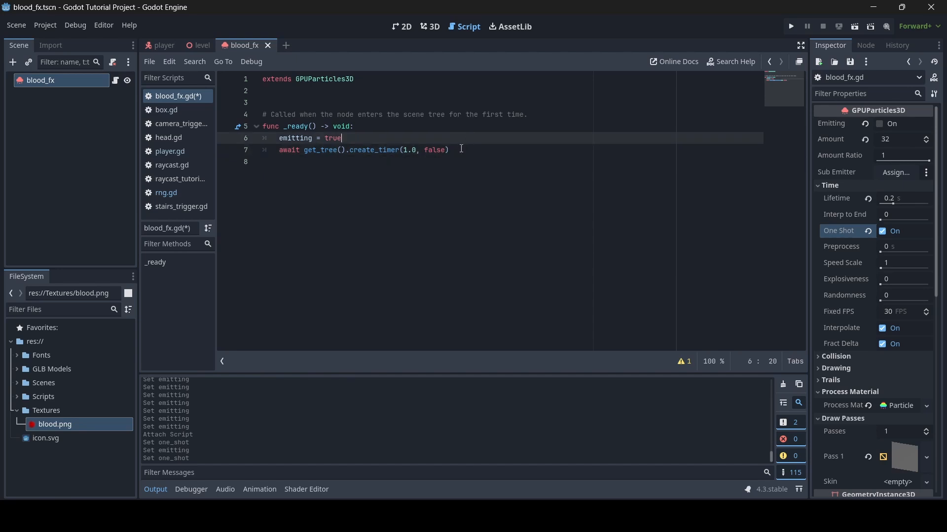
pyautogui.click(460, 154)
pyautogui.write('.timeout')
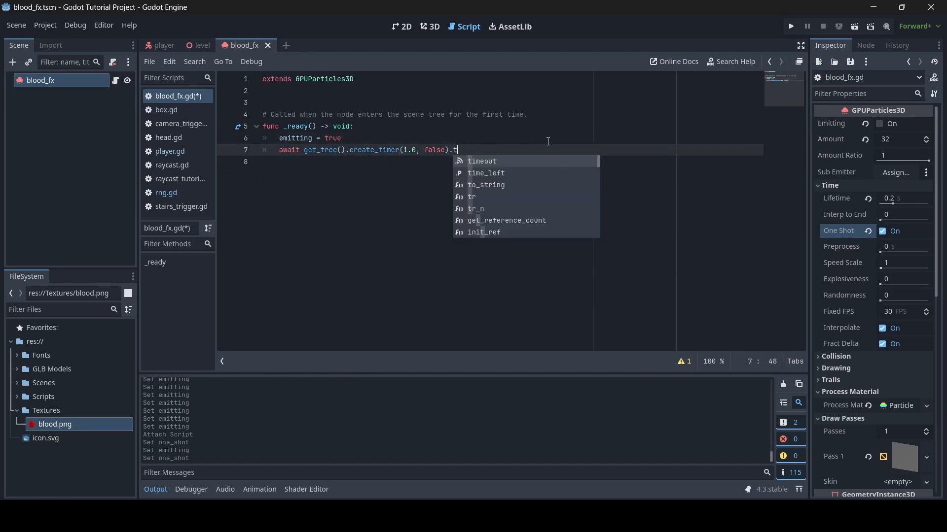
pyautogui.press('Return')
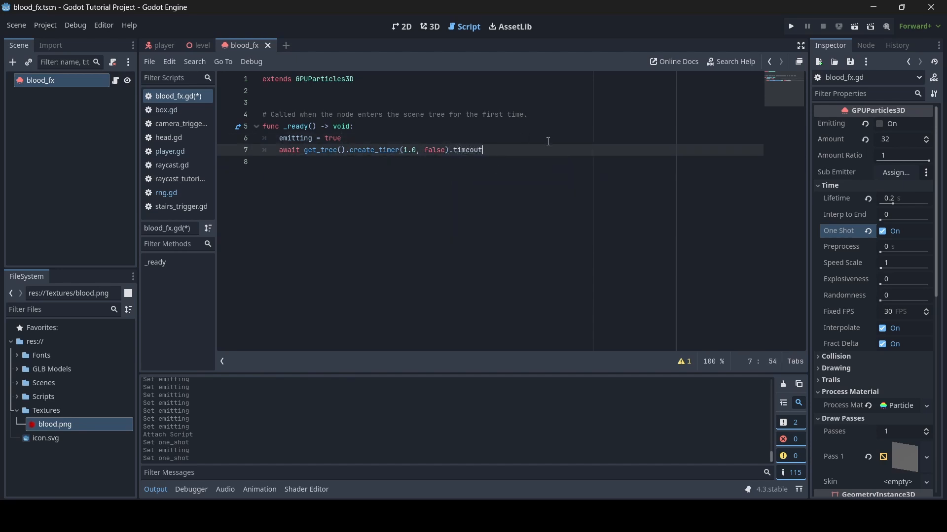
pyautogui.hotkey('ctrl', 's')
# Add "queue_free()" on a new line after the timer await, save the script, and return to the 3D view.
pyautogui.press('Return')
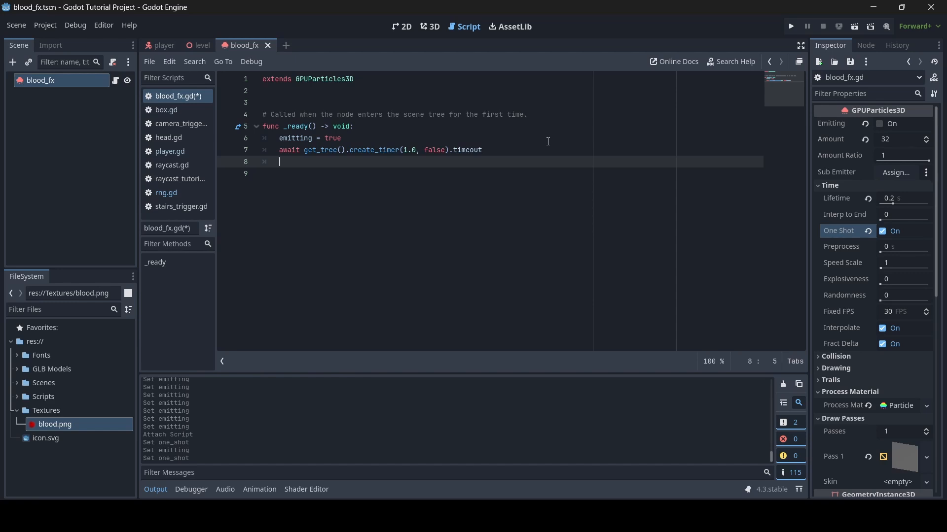
pyautogui.write('queue_free()')
pyautogui.hotkey('ctrl', 's')
pyautogui.click(430, 27)
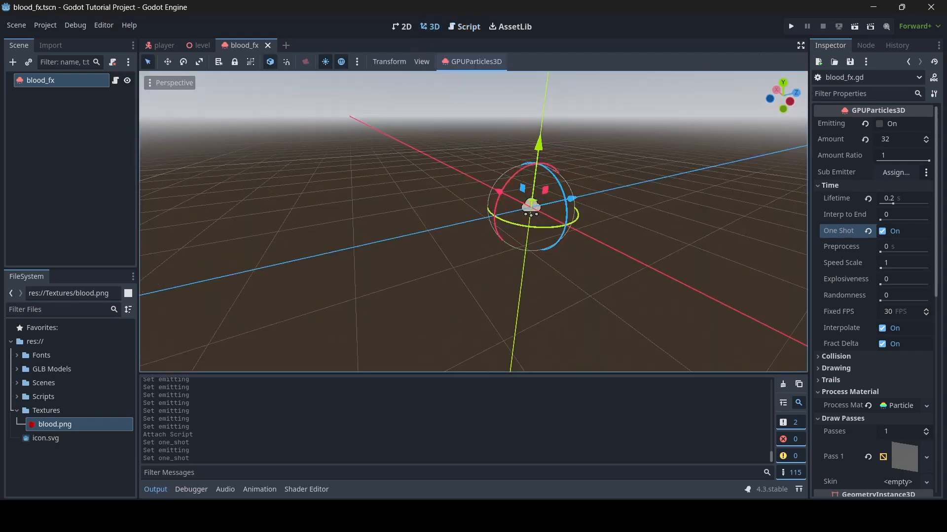
pyautogui.moveTo(567, 227); pyautogui.dragTo(566, 229, button='right')
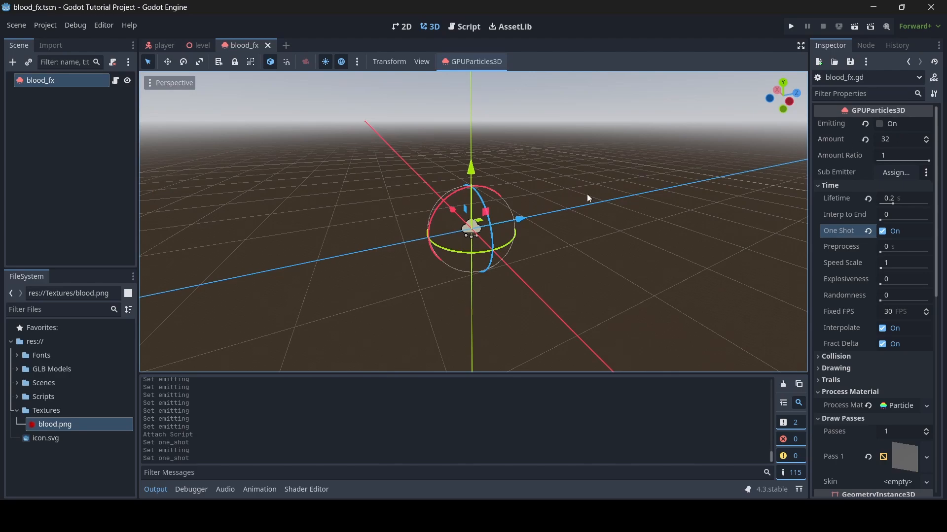
pyautogui.moveTo(587, 195)
pyautogui.mouseDown(button='right')
pyautogui.moveTo(573, 197)
pyautogui.moveTo(596, 201)
pyautogui.mouseUp(button='right')
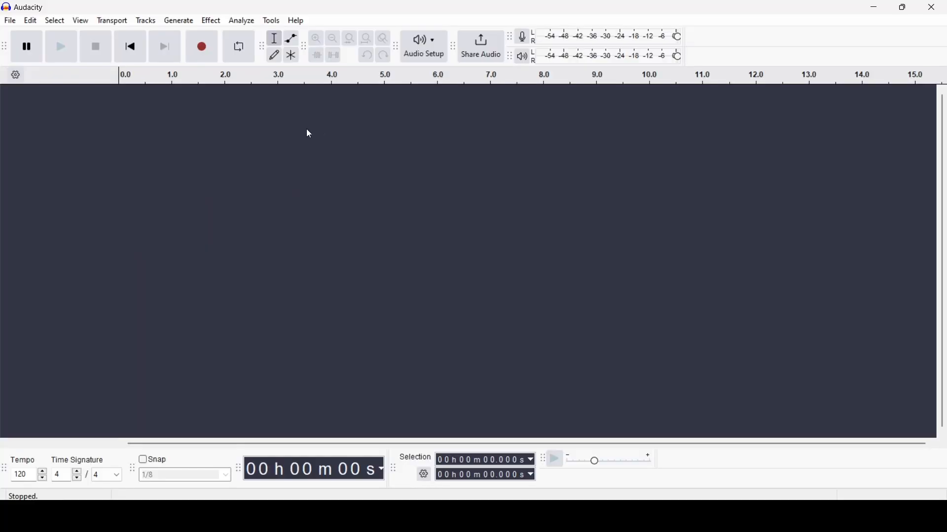
# Switch to Audacity, try recording a take of the splatter sound, and undo it after playing it back.
pyautogui.click(205, 46)
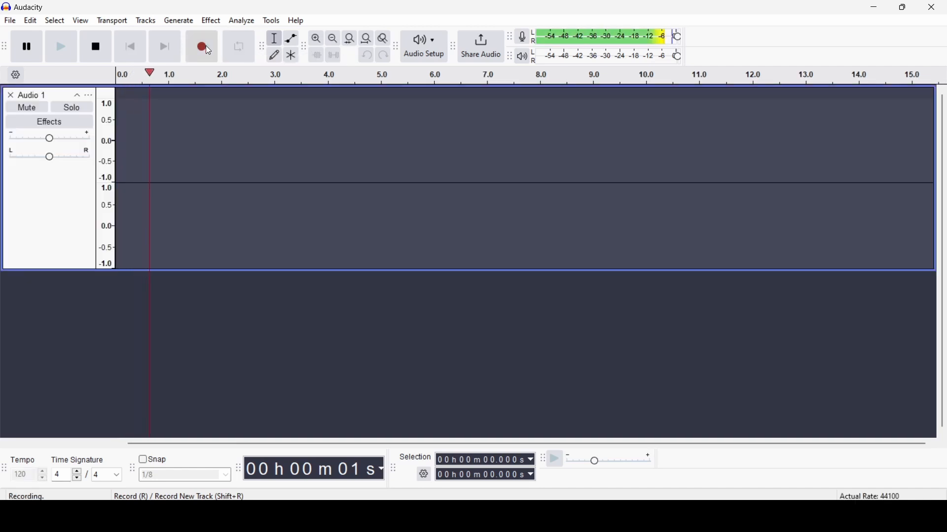
pyautogui.click(106, 48)
pyautogui.click(58, 52)
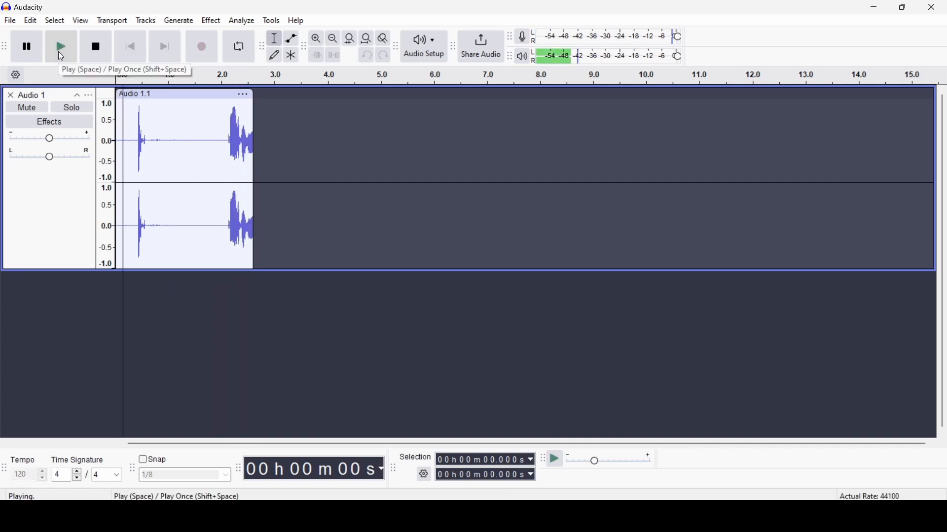
pyautogui.click(89, 47)
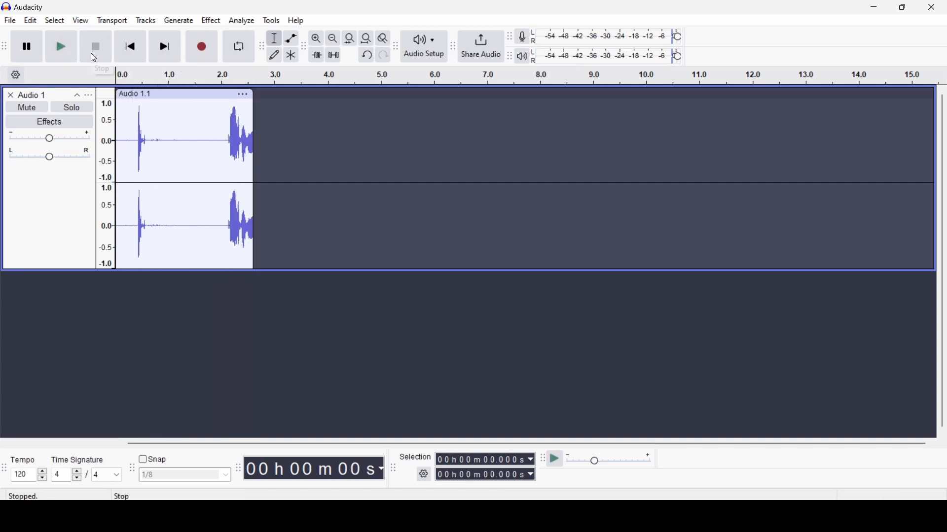
pyautogui.hotkey('ctrl', 'z')
# Record a new two-second take of the splatter sound and play it back.
pyautogui.click(206, 48)
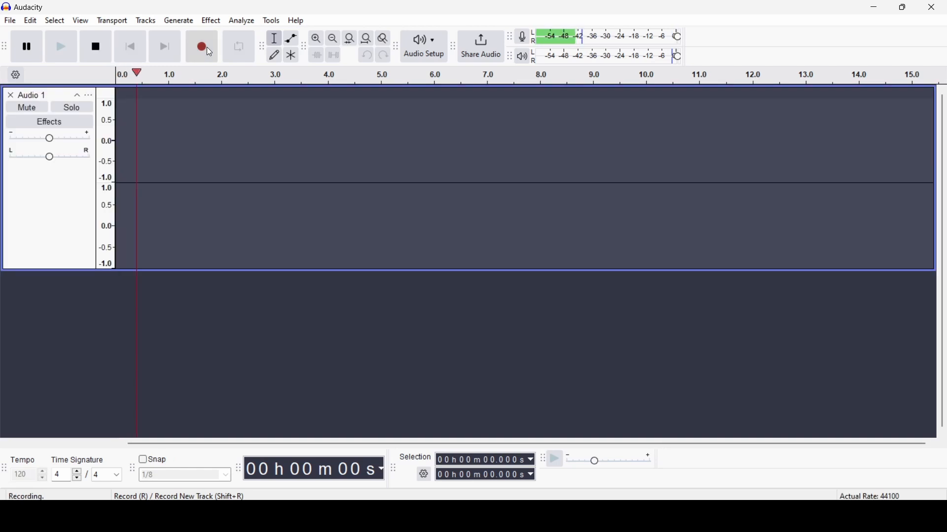
pyautogui.click(92, 59)
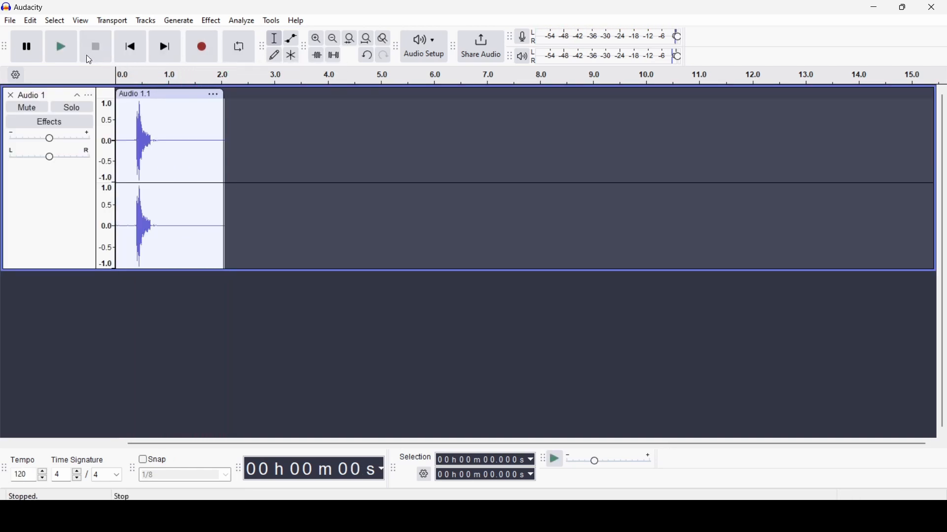
pyautogui.click(58, 52)
pyautogui.click(87, 47)
# Delete the first 0.372 s of silence before the recorded sound.
pyautogui.moveTo(135, 144); pyautogui.dragTo(30, 141)
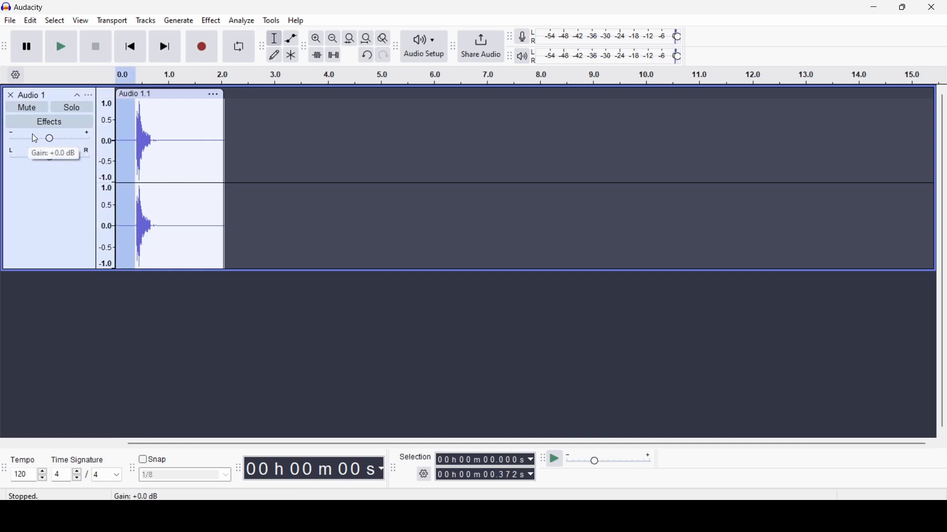
pyautogui.press('Delete')
# Capture a noise profile with Noise Reduction from the silent part between 0.580 s and 1.370 s after listening to it.
pyautogui.moveTo(221, 142); pyautogui.dragTo(146, 143)
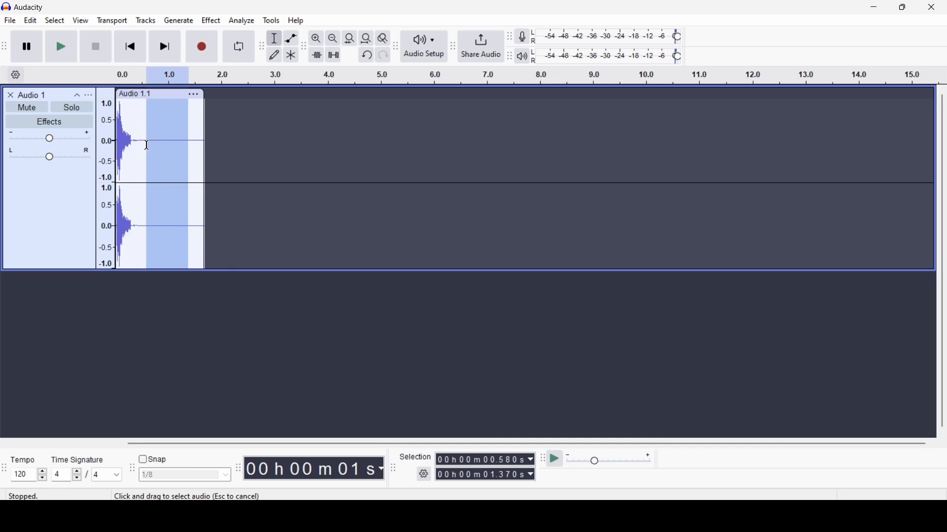
pyautogui.click(65, 59)
pyautogui.click(66, 46)
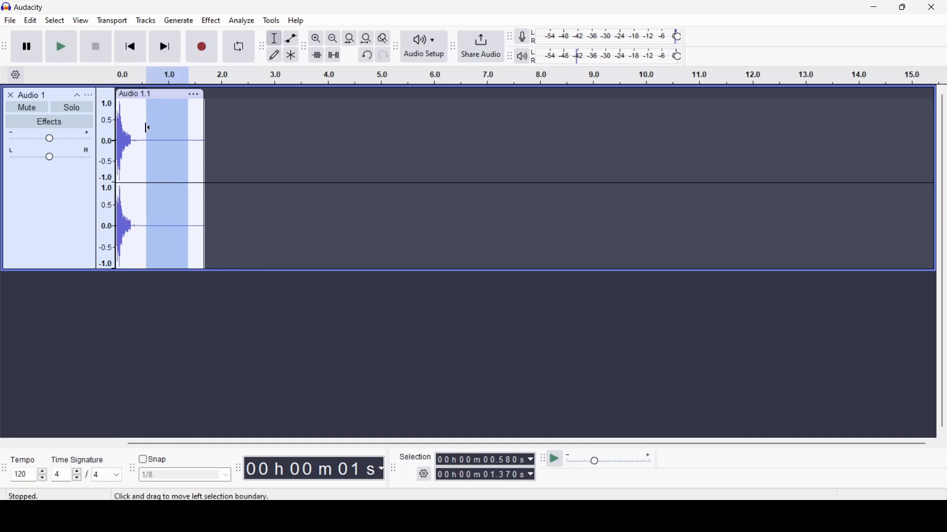
pyautogui.click(214, 23)
pyautogui.moveTo(265, 175)
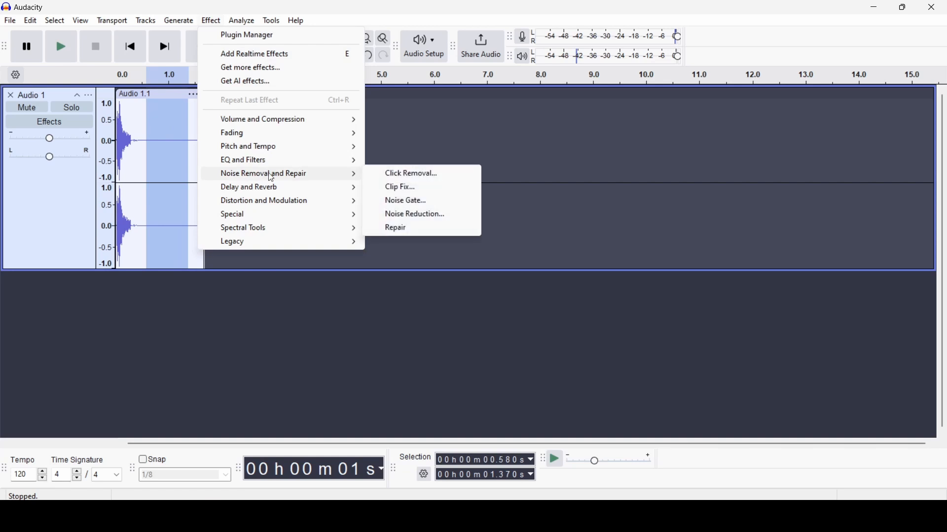
pyautogui.click(396, 215)
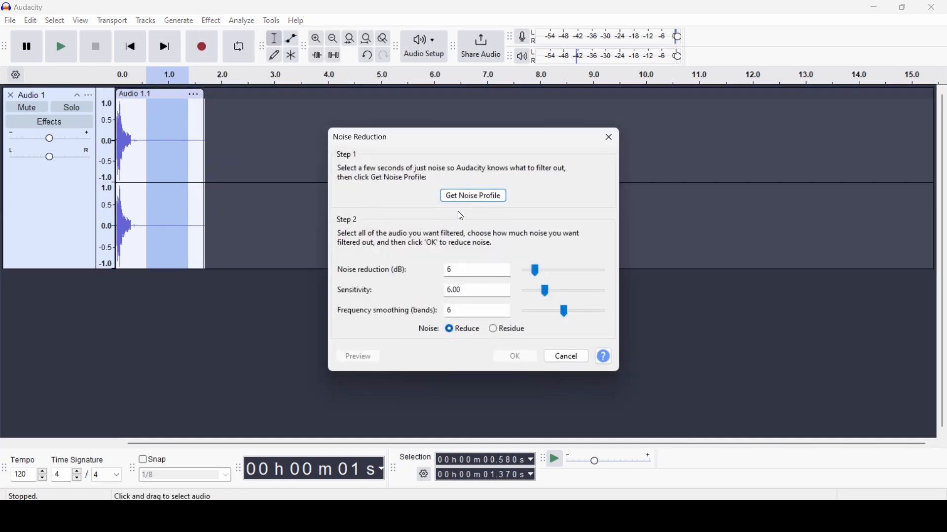
pyautogui.click(472, 196)
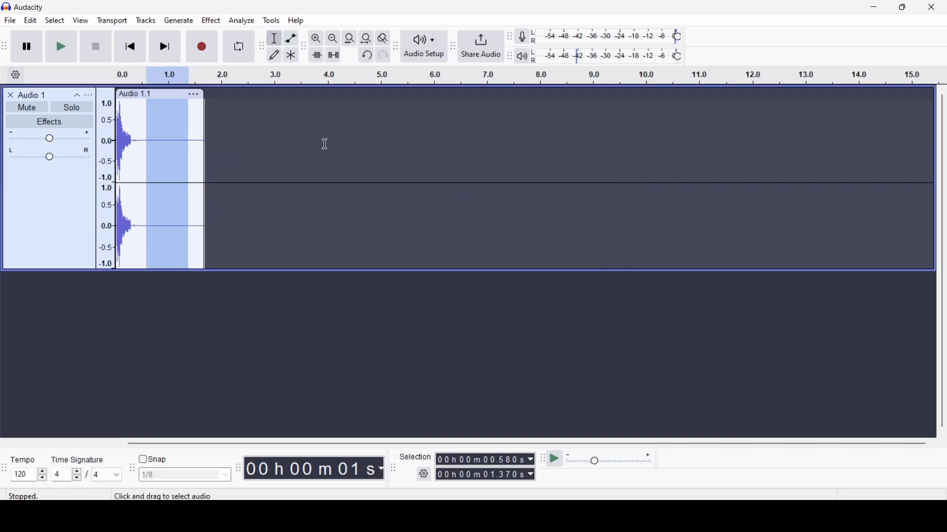
# Apply Noise Reduction to the whole clip with 6 dB reduction, sensitivity 6.00 and 6 frequency smoothing bands.
pyautogui.hotkey('ctrl', 'a')
pyautogui.click(212, 22)
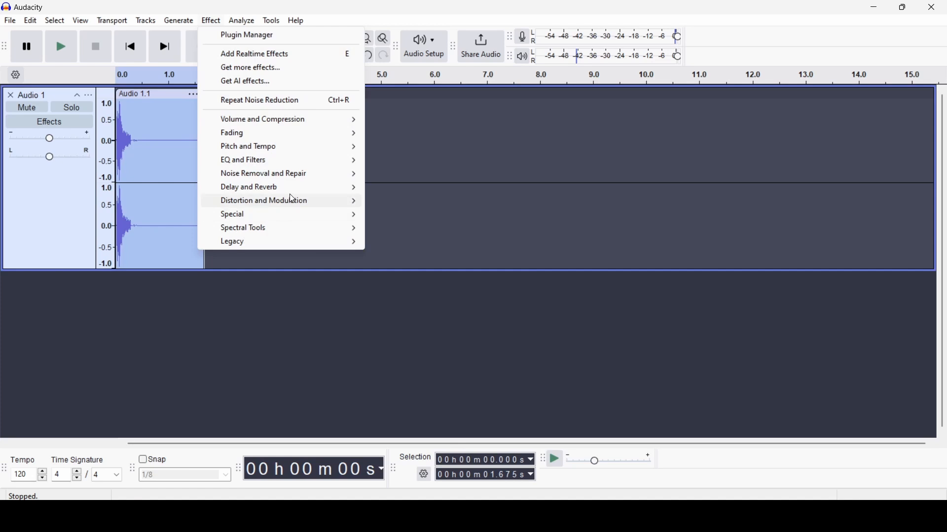
pyautogui.moveTo(300, 178)
pyautogui.click(397, 214)
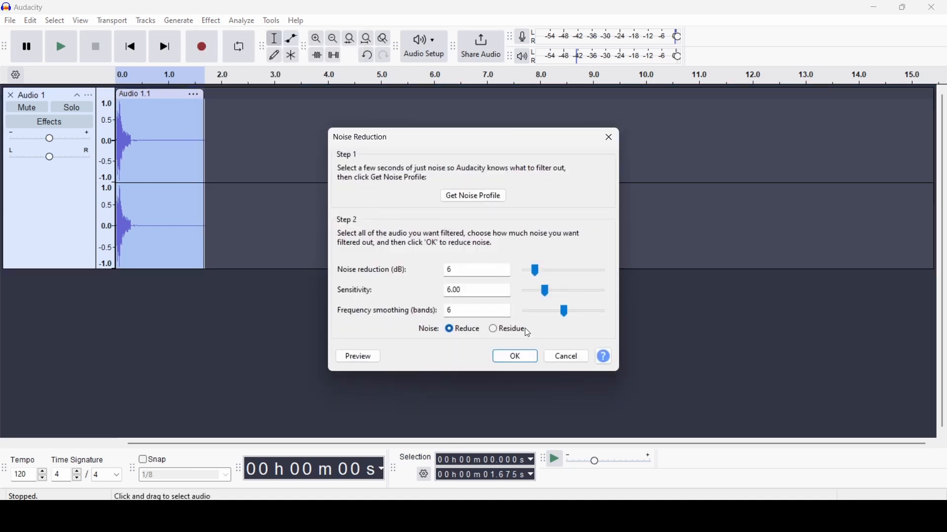
pyautogui.click(513, 361)
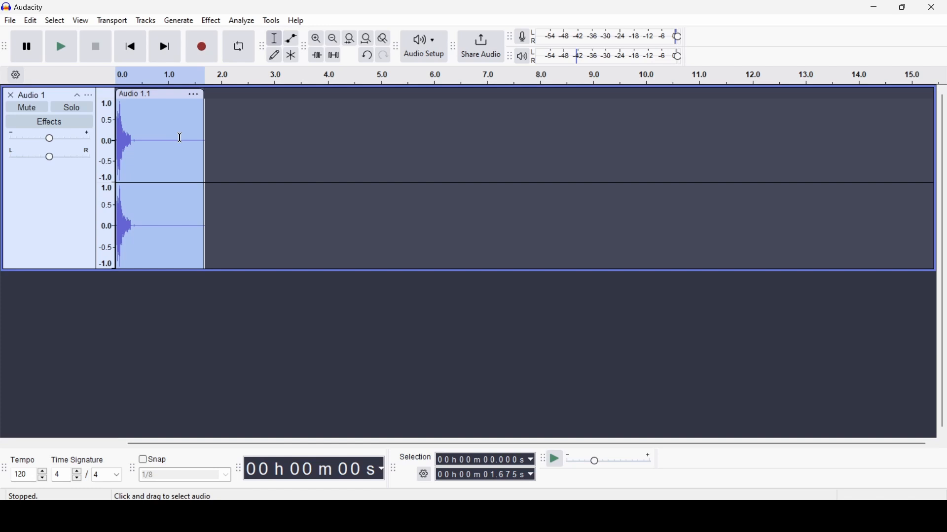
# Play the noise-reduced clip from its beginning.
pyautogui.click(180, 136)
pyautogui.click(116, 139)
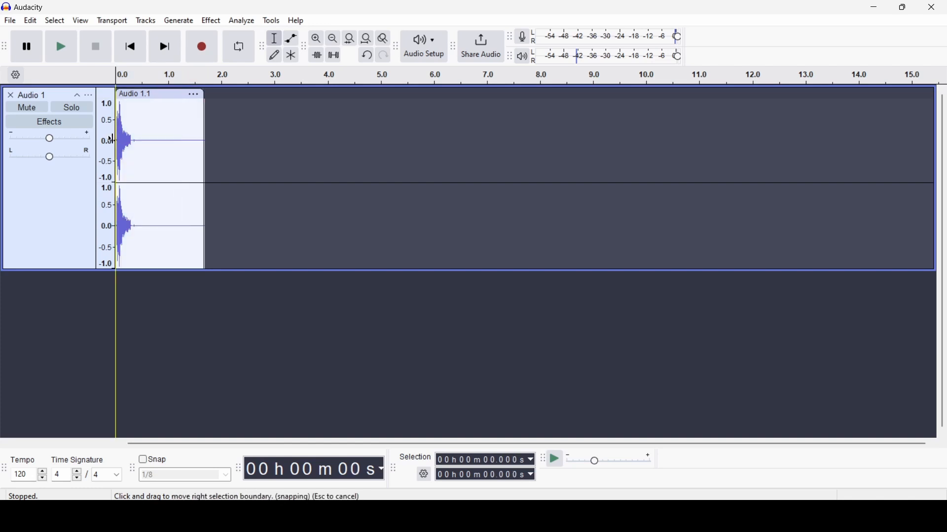
pyautogui.click(71, 53)
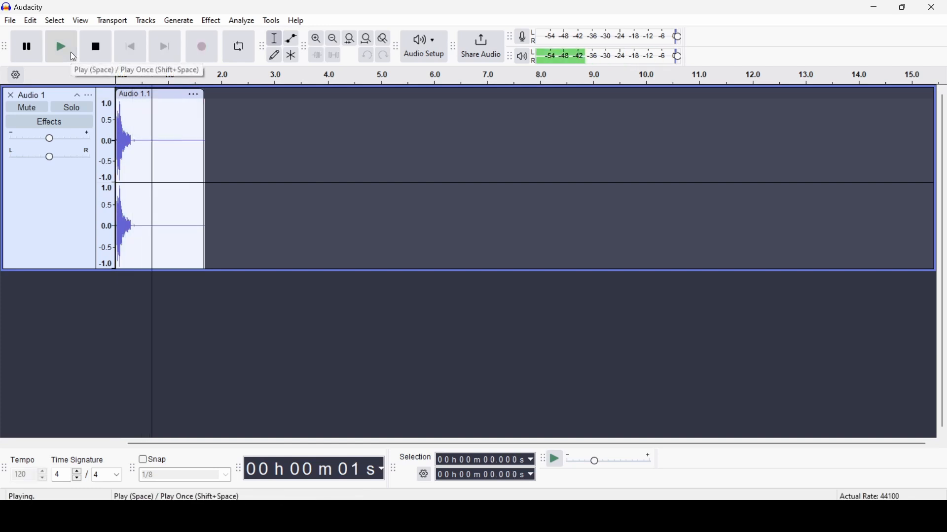
# Delete the silent tail of the clip from about 0.43 s onward and play the trimmed clip from the start.
pyautogui.moveTo(217, 150); pyautogui.dragTo(139, 152)
pyautogui.press('Delete')
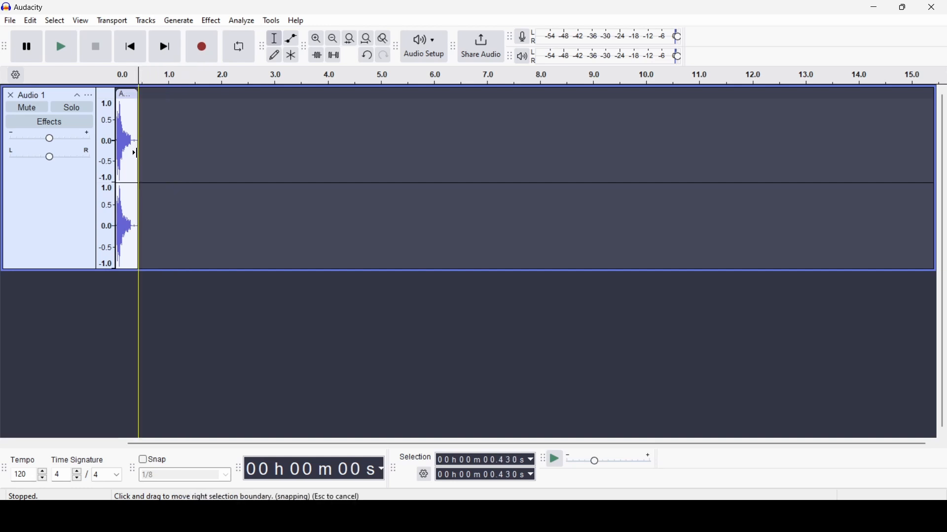
pyautogui.click(117, 151)
pyautogui.click(74, 55)
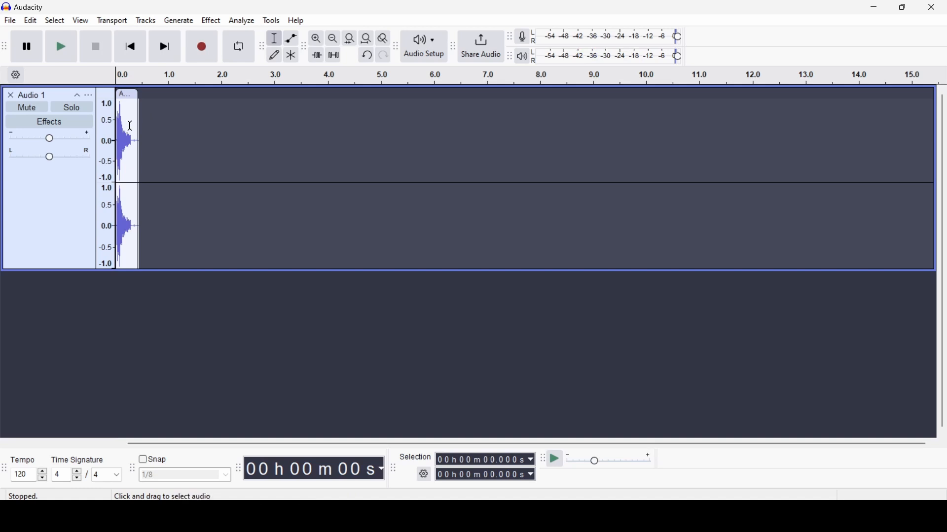
pyautogui.click(126, 126)
pyautogui.click(117, 129)
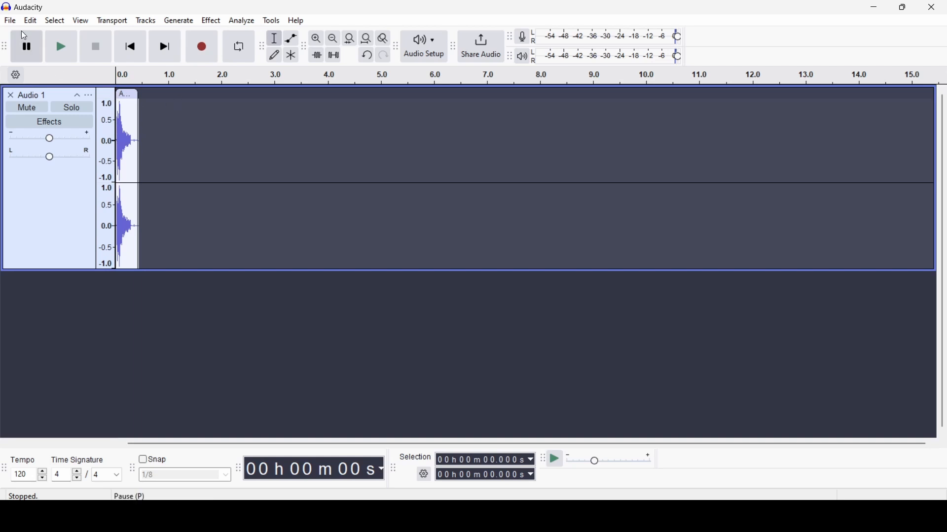
# Export the clip as blood_splatter.mp3, switch to Godot, and open the file from the Sounds folder in the Audio Stream Importer.
pyautogui.click(10, 22)
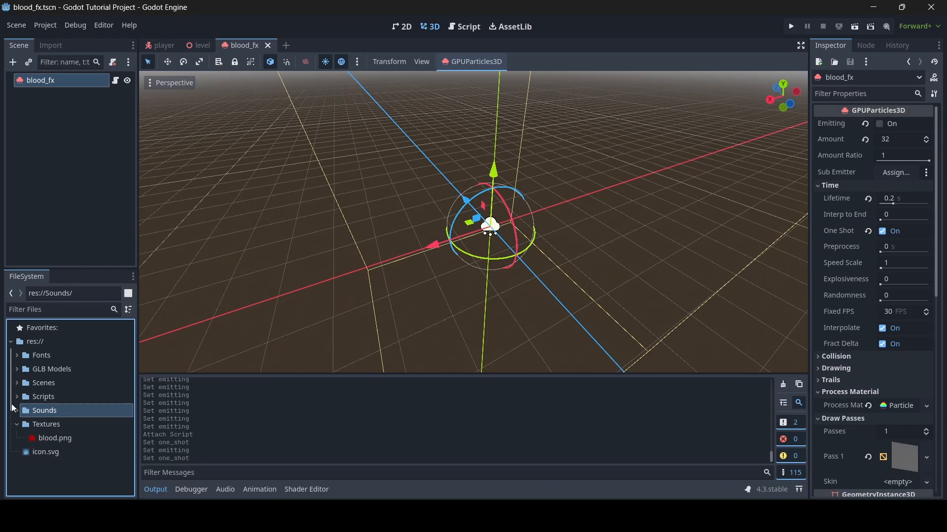
pyautogui.click(14, 410)
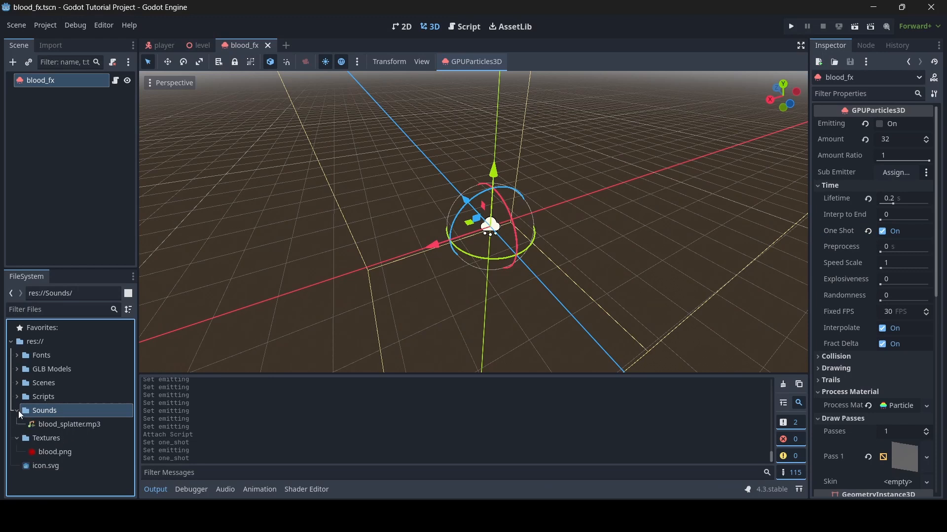
pyautogui.doubleClick(58, 424)
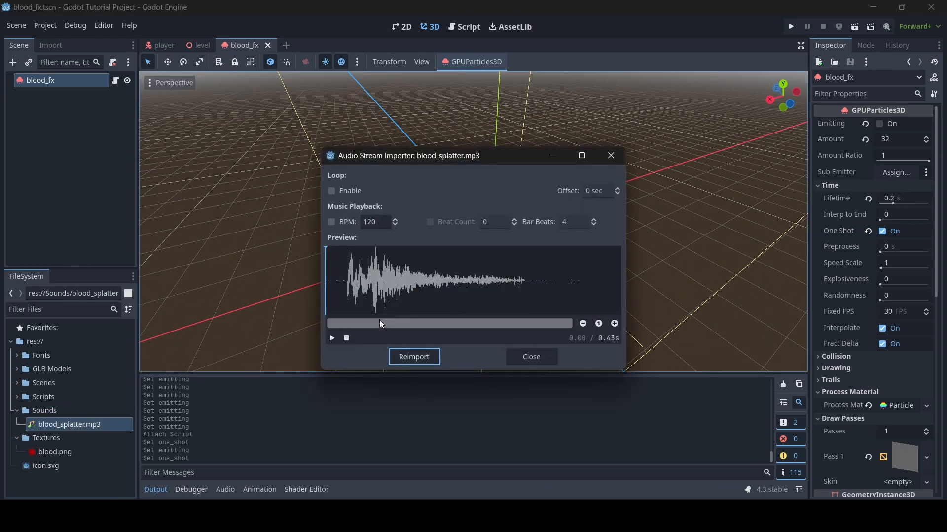
# Play the blood_splatter.mp3 preview and close the Audio Stream Importer.
pyautogui.click(328, 341)
pyautogui.click(327, 341)
pyautogui.click(328, 342)
pyautogui.click(542, 357)
# Add an AudioStreamPlayer3D node as a child of the blood_fx root node.
pyautogui.moveTo(530, 342); pyautogui.dragTo(550, 211, button='middle')
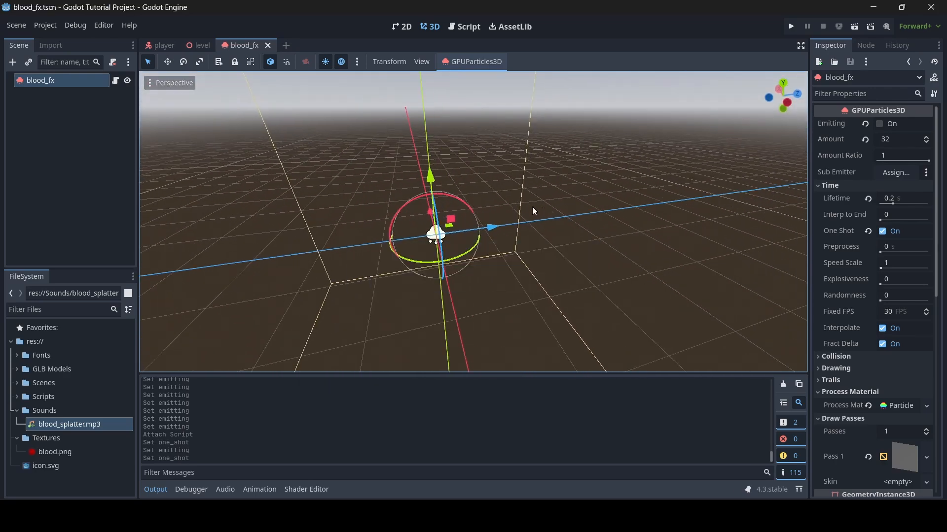
pyautogui.rightClick(69, 81)
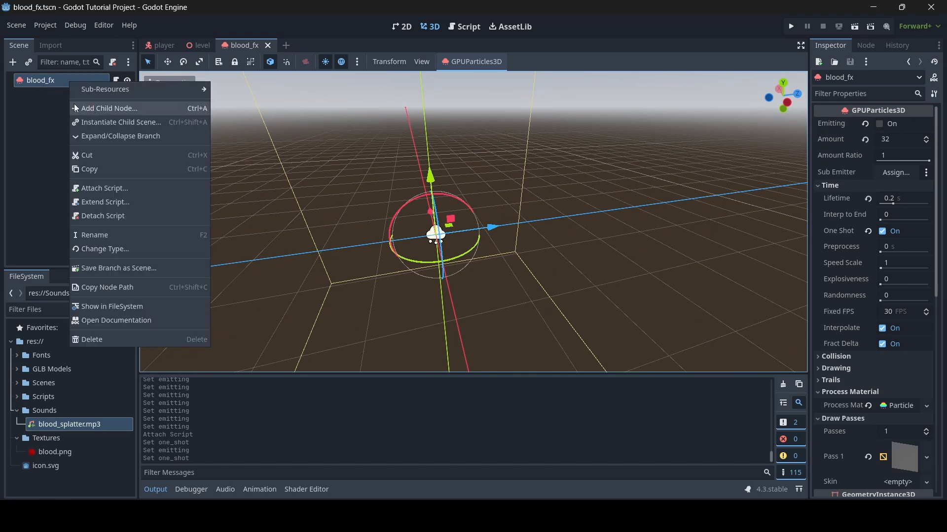
pyautogui.click(86, 113)
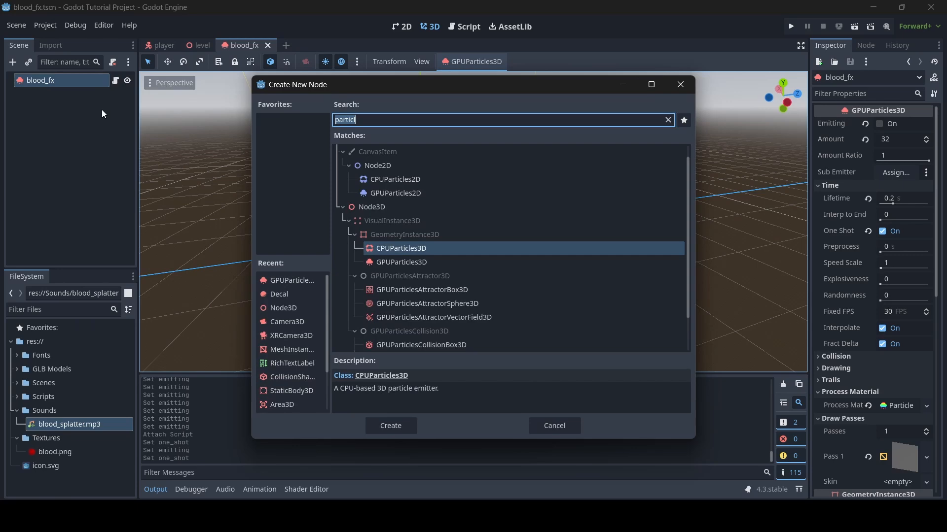
pyautogui.write('audio')
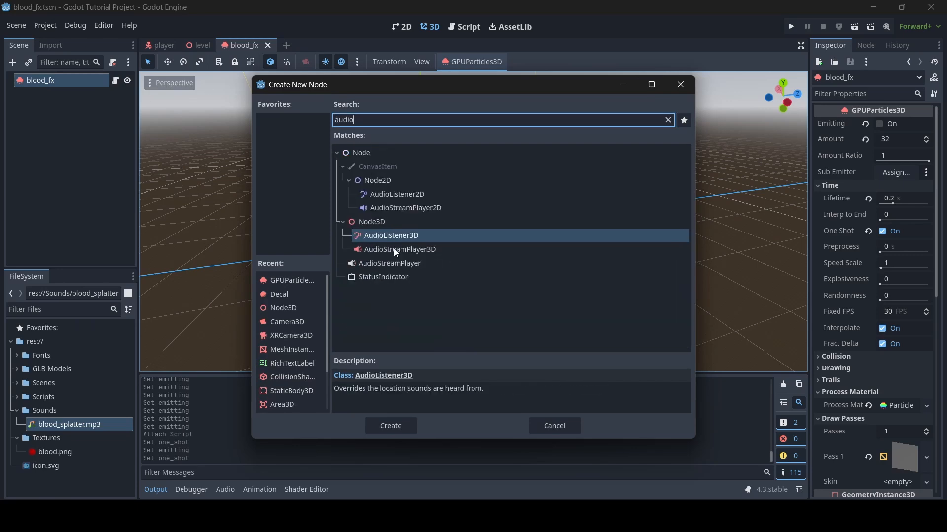
pyautogui.doubleClick(396, 251)
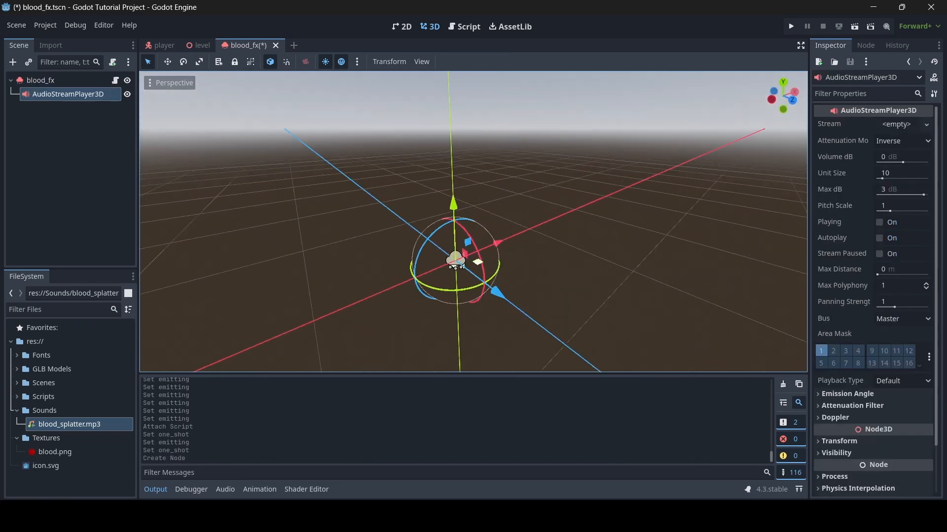
# Open the AudioStreamPlayer3D node's name for editing in the scene tree.
pyautogui.doubleClick(58, 95)
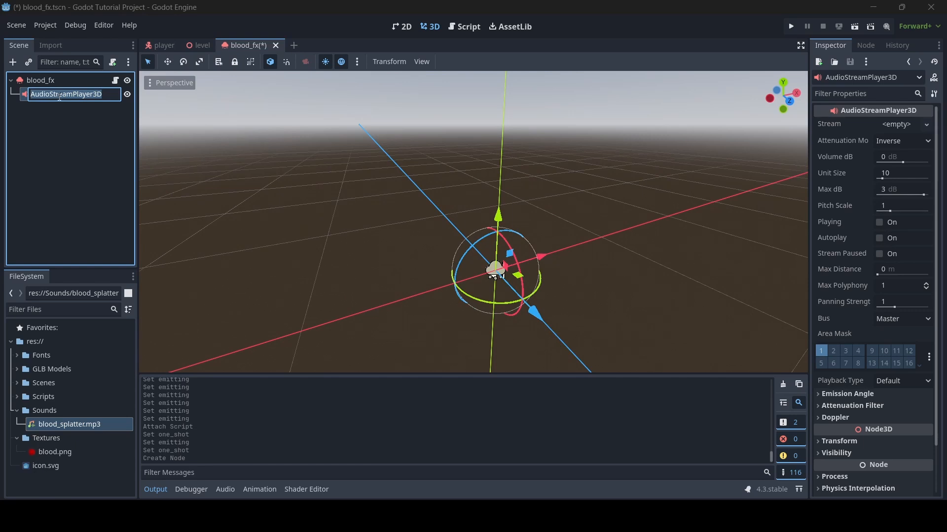
# Rename the AudioStreamPlayer3D node to splatter and load blood_splatter.mp3 as its stream.
pyautogui.write('splatter')
pyautogui.press('Return')
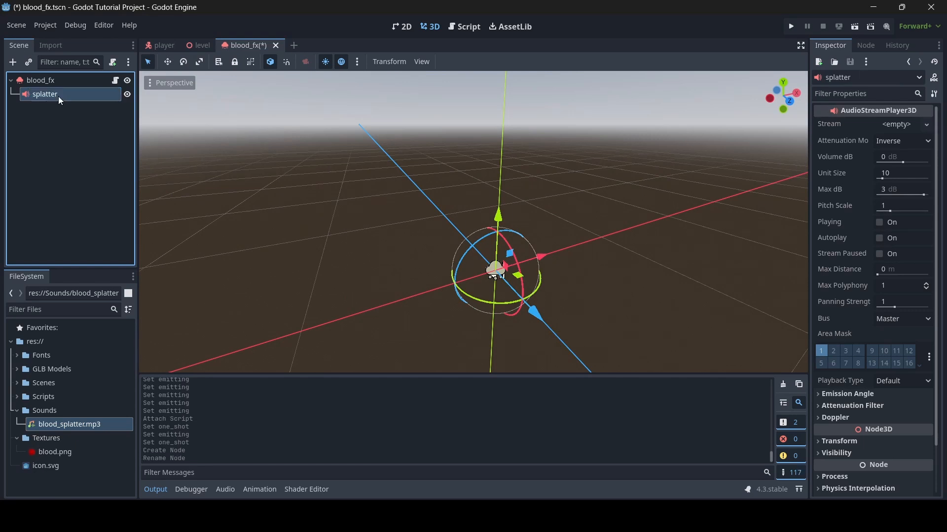
pyautogui.click(895, 125)
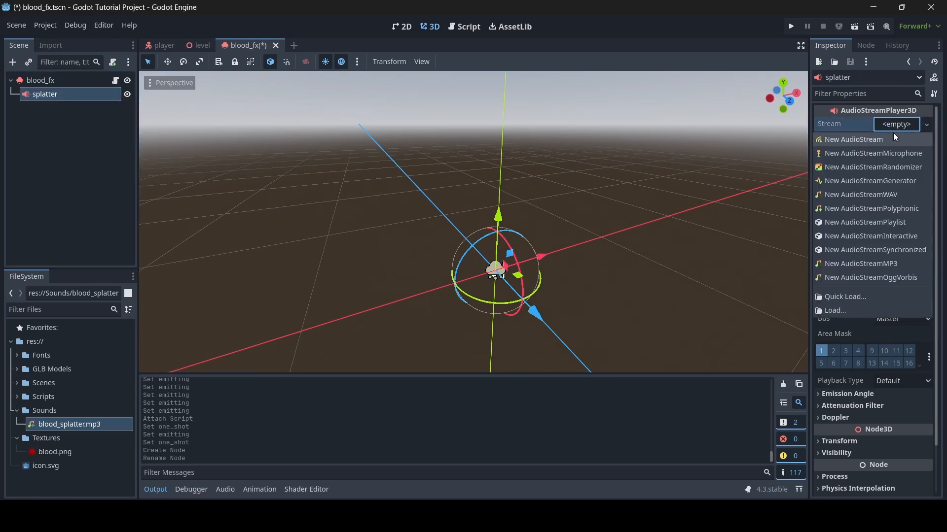
pyautogui.click(868, 302)
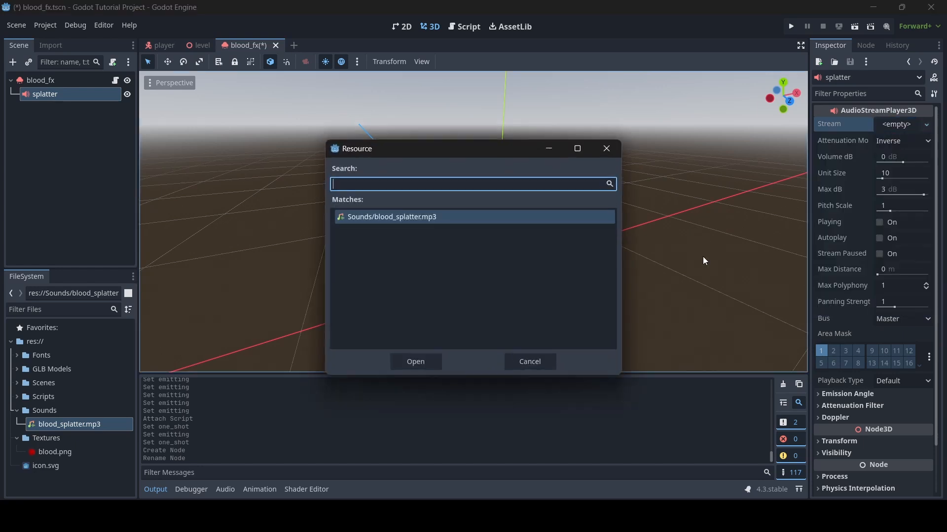
pyautogui.doubleClick(415, 220)
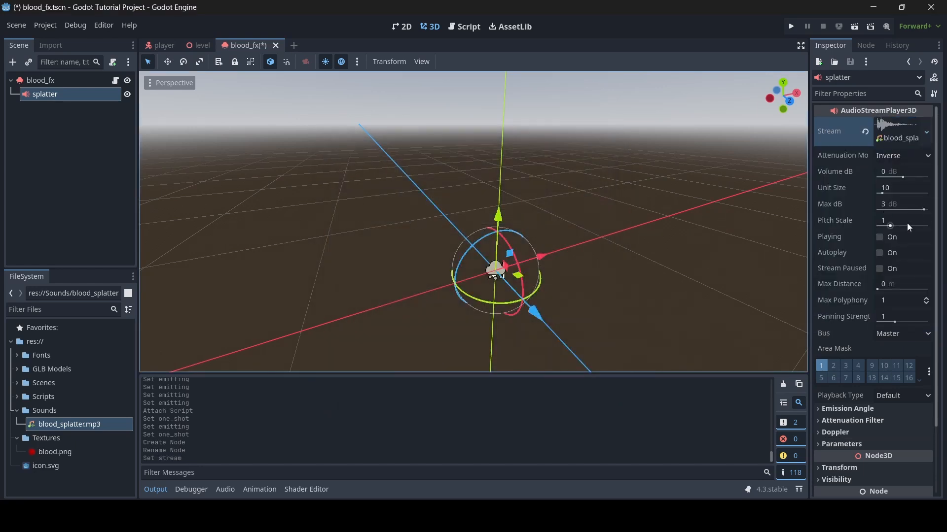
# Turn on autoplay for the splatter audio node and set its max distance to 30 m.
pyautogui.click(880, 254)
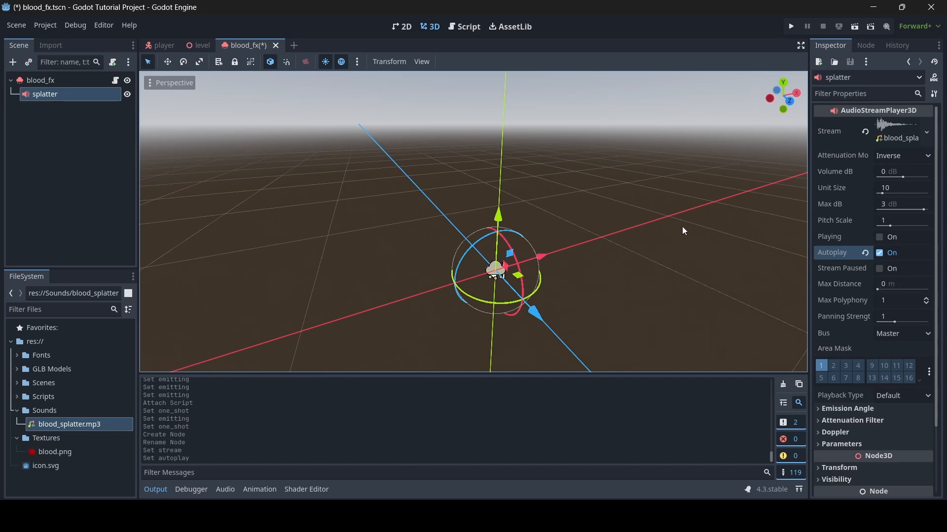
pyautogui.moveTo(681, 226); pyautogui.dragTo(689, 237, button='right')
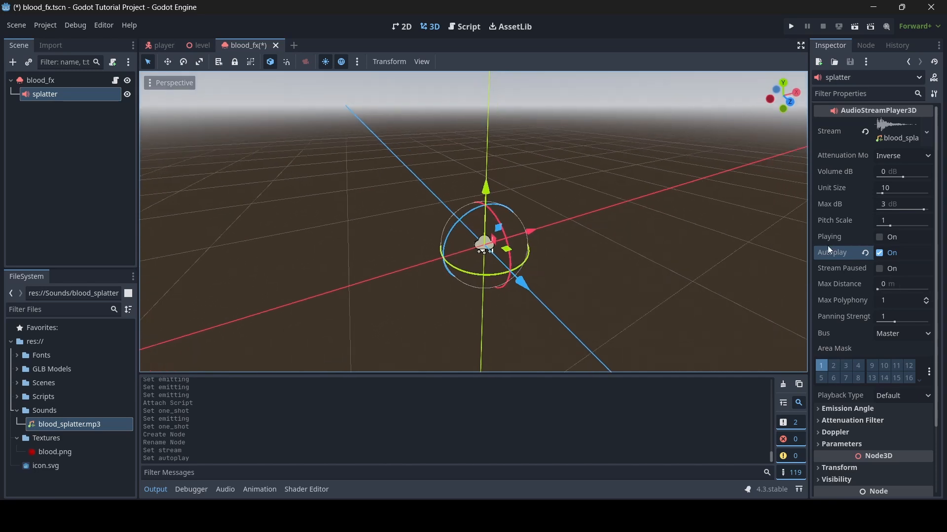
pyautogui.click(907, 285)
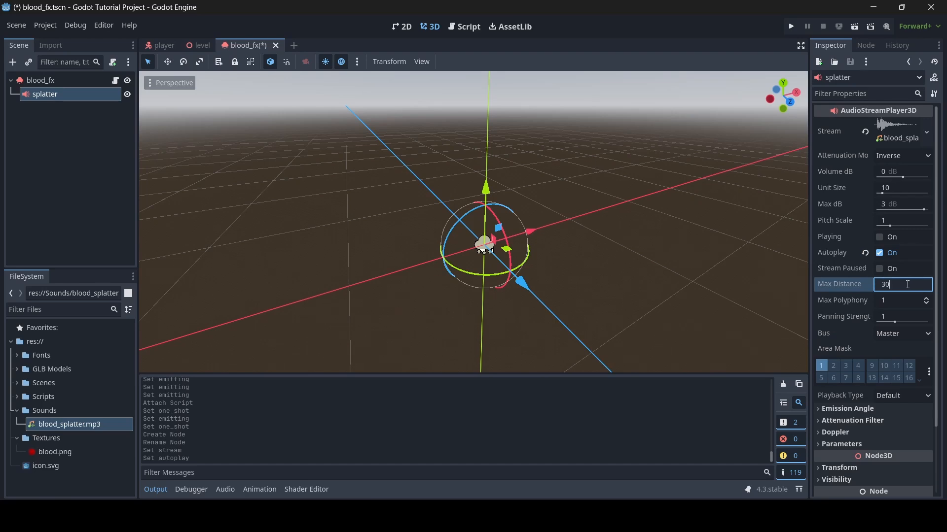
pyautogui.press('Return')
# Save the blood_fx scene.
pyautogui.moveTo(586, 202)
pyautogui.mouseDown(button='right')
pyautogui.moveTo(496, 203)
pyautogui.moveTo(616, 200)
pyautogui.moveTo(577, 193)
pyautogui.mouseUp(button='right')
pyautogui.press('d')
pyautogui.press('a')
pyautogui.press('d')
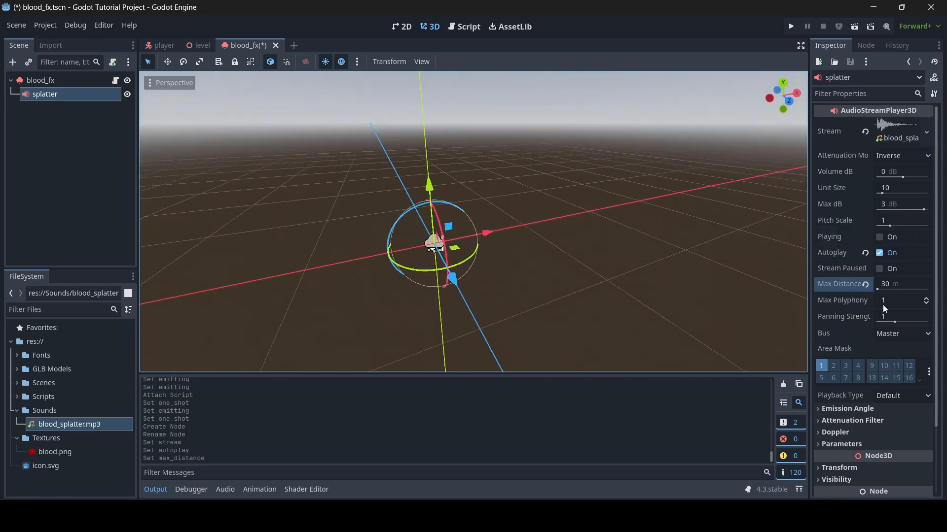
pyautogui.press('d')
pyautogui.moveTo(542, 222); pyautogui.dragTo(577, 179, button='right')
pyautogui.press('a')
pyautogui.hotkey('ctrl', 's')
pyautogui.press('d')
pyautogui.press('a')
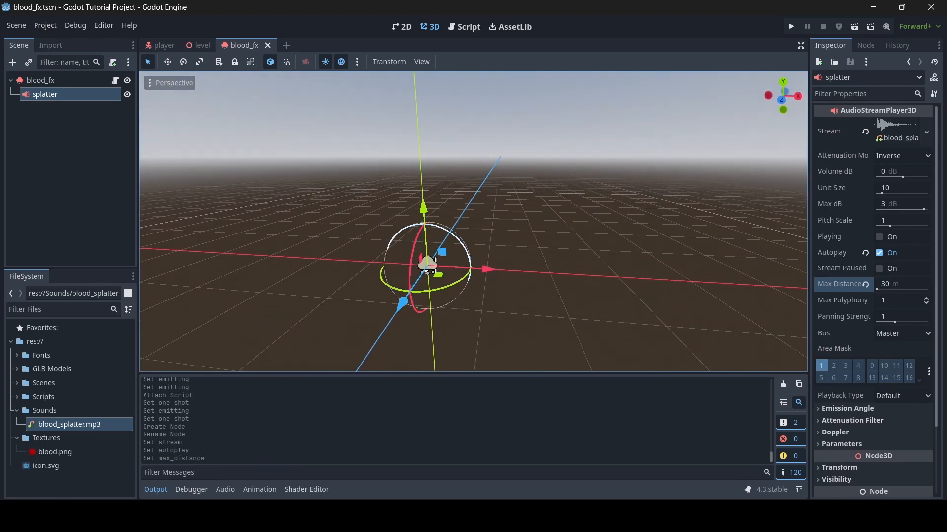
# Create a new scene with a 3D root node and change the root's type to Decal.
pyautogui.click(287, 45)
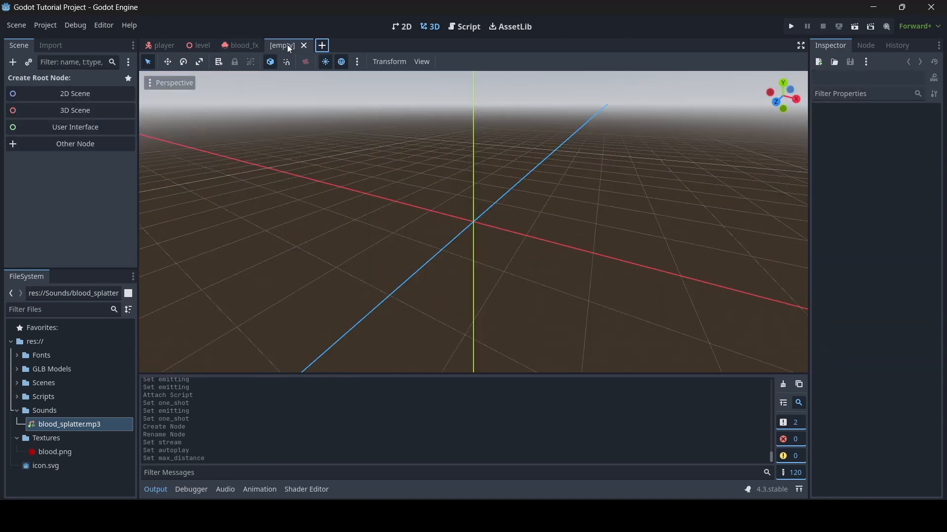
pyautogui.click(68, 110)
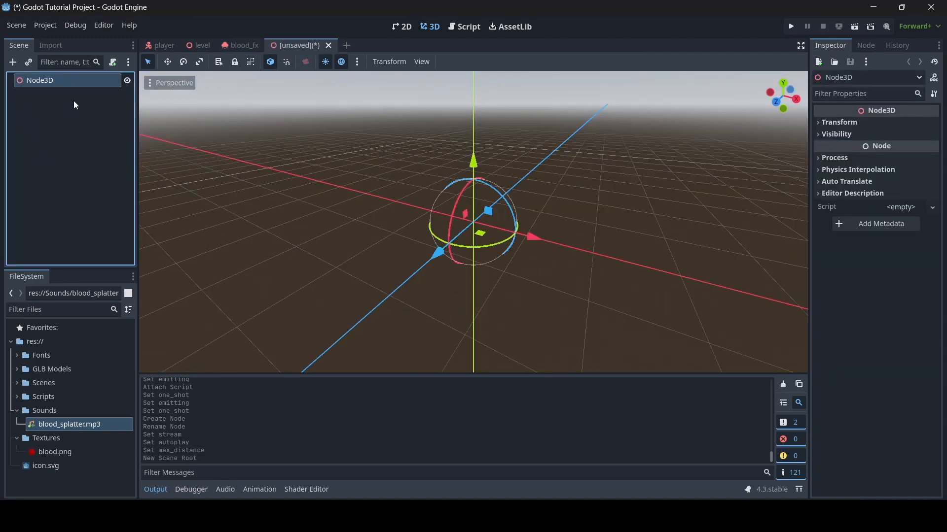
pyautogui.moveTo(345, 197); pyautogui.dragTo(513, 200, button='right')
pyautogui.press('a')
pyautogui.moveTo(390, 147)
pyautogui.mouseDown(button='right')
pyautogui.moveTo(444, 150)
pyautogui.moveTo(493, 173)
pyautogui.moveTo(444, 148)
pyautogui.moveTo(390, 147)
pyautogui.mouseUp(button='right')
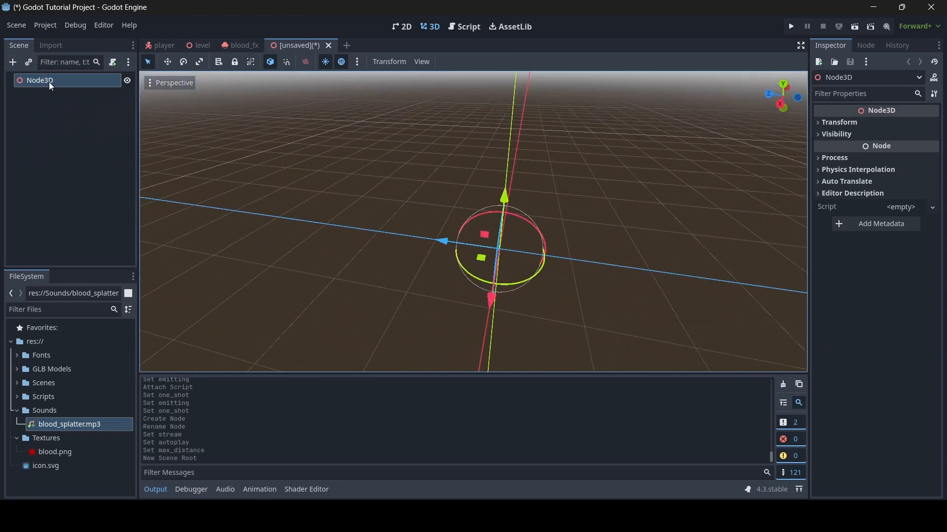
pyautogui.rightClick(49, 82)
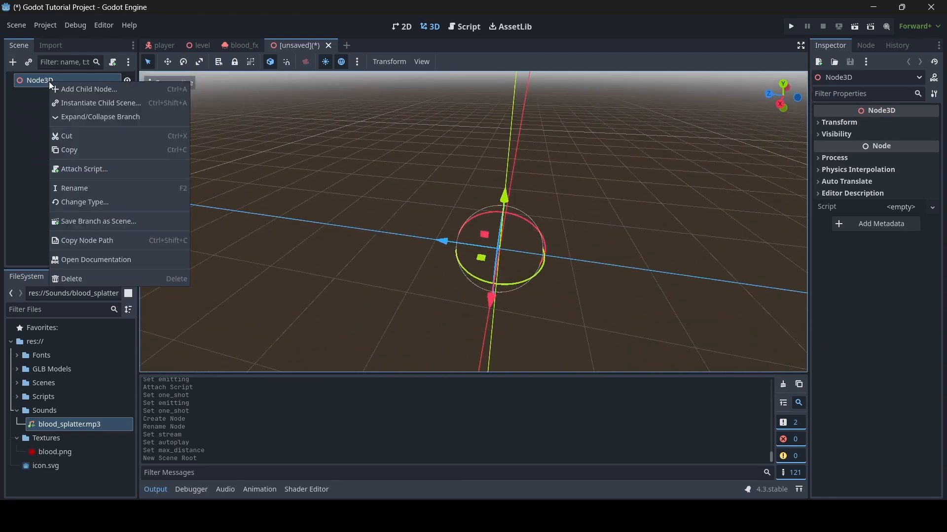
pyautogui.click(87, 202)
pyautogui.write('deca')
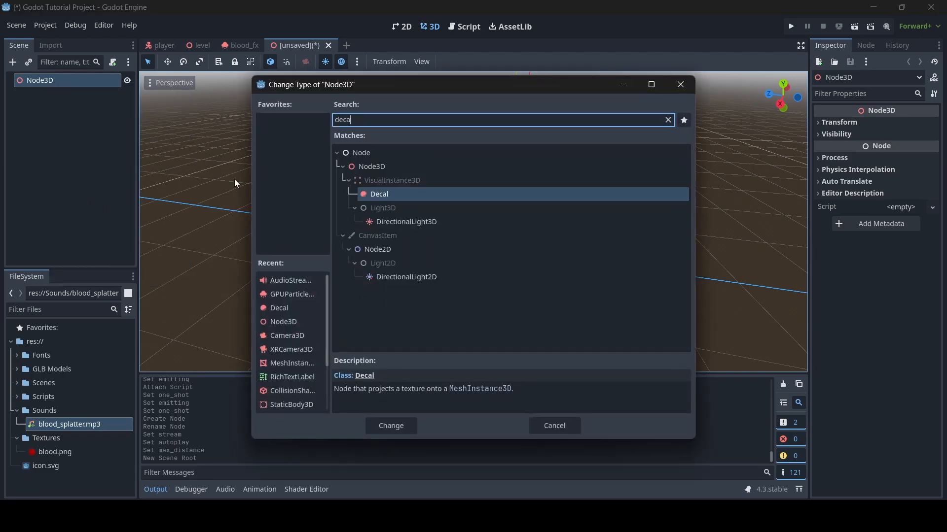
pyautogui.doubleClick(404, 193)
# Load Textures/blood.png as the decal's albedo texture.
pyautogui.moveTo(404, 194); pyautogui.dragTo(266, 200, button='middle')
pyautogui.click(871, 154)
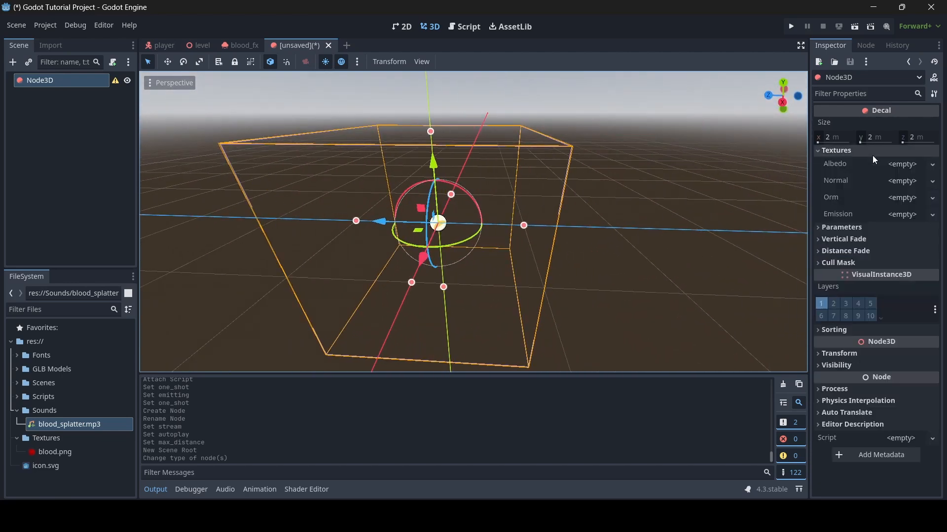
pyautogui.click(897, 165)
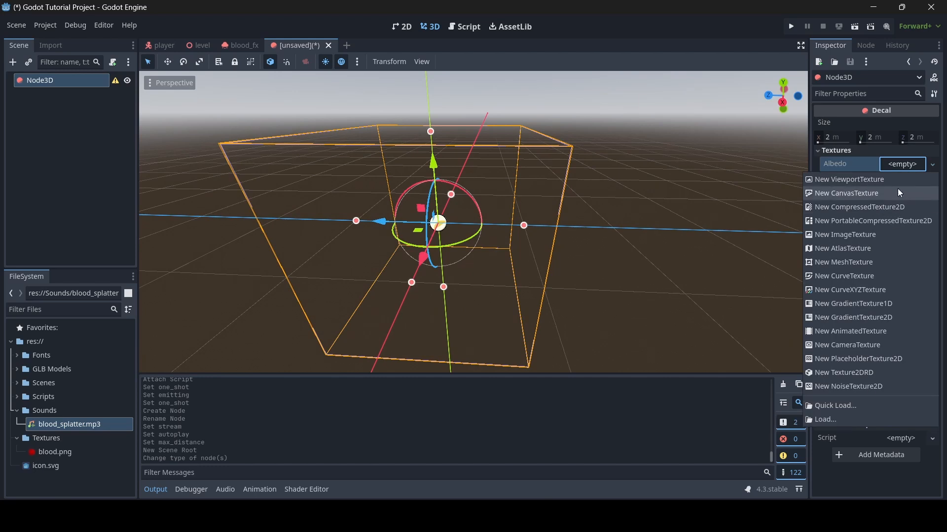
pyautogui.click(879, 160)
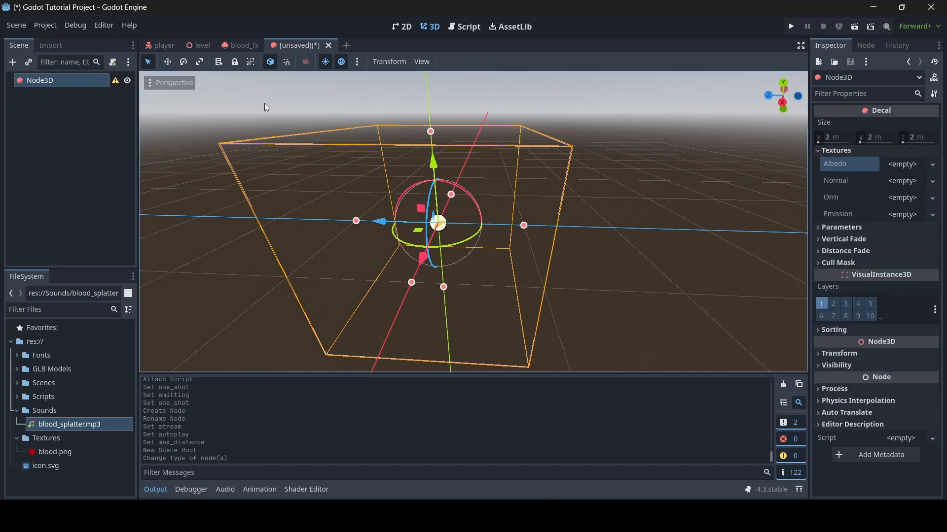
pyautogui.click(908, 167)
pyautogui.click(881, 410)
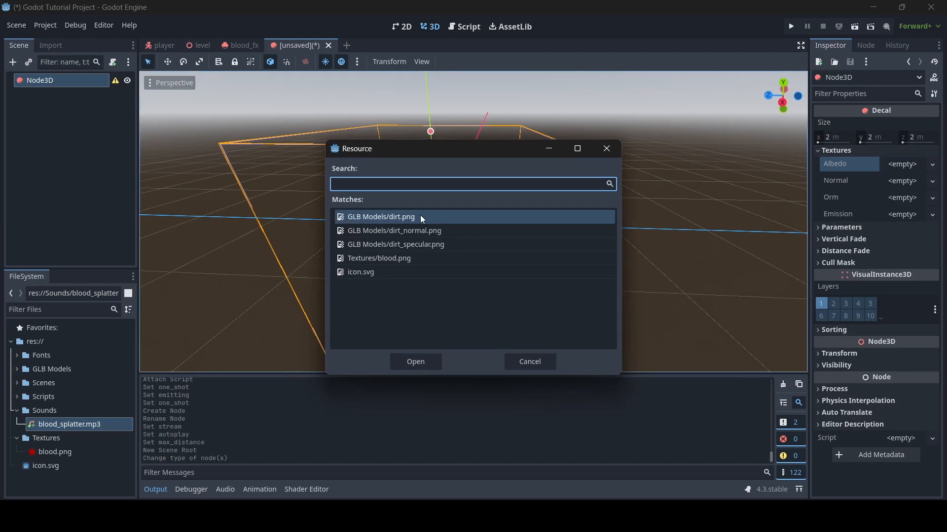
pyautogui.doubleClick(411, 256)
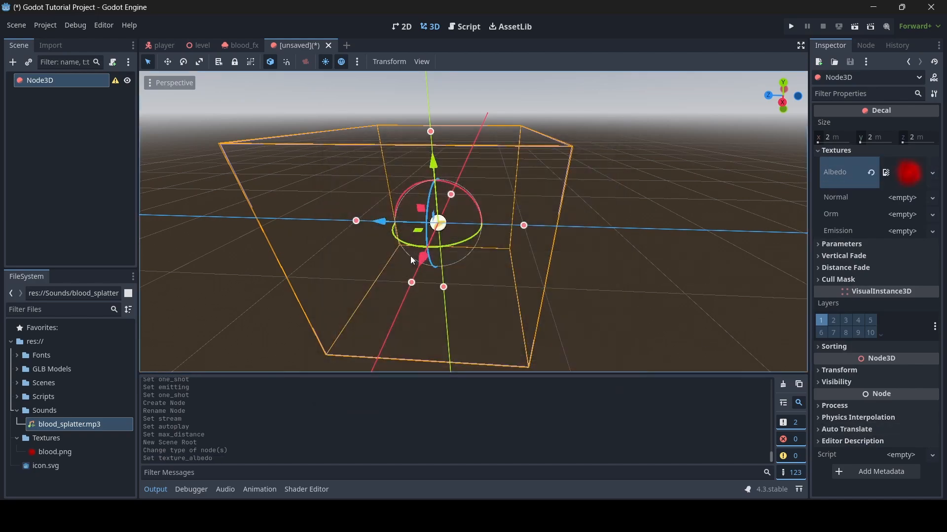
# Try an X size of 1 m for the decal and undo the size change.
pyautogui.press('a')
pyautogui.moveTo(474, 237); pyautogui.dragTo(557, 213, button='right')
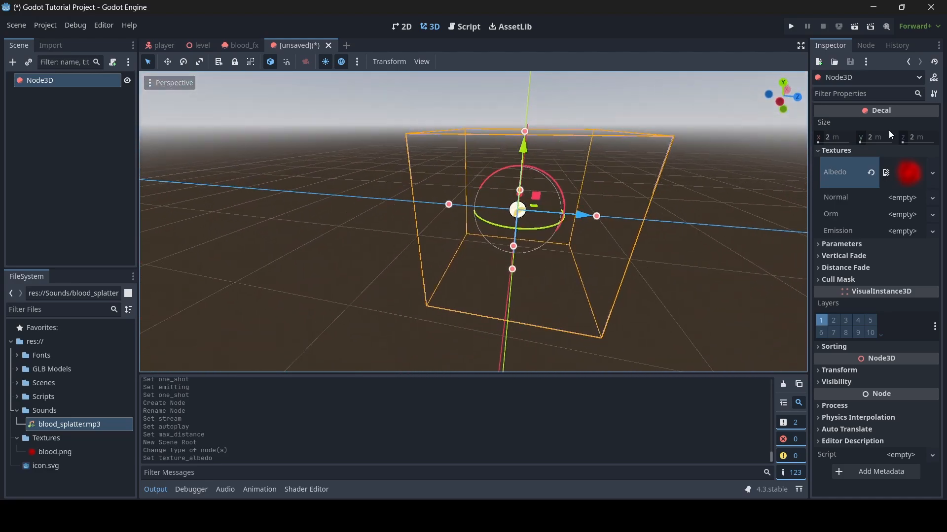
pyautogui.click(846, 137)
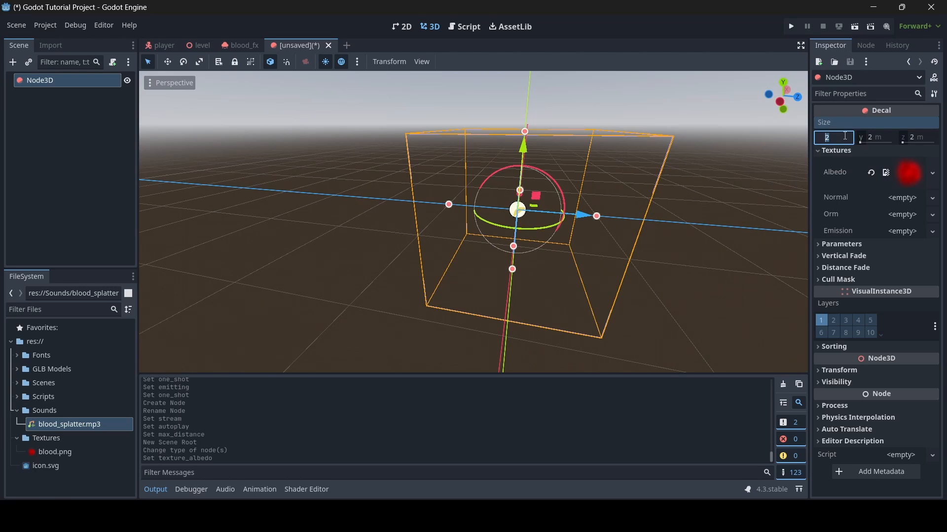
pyautogui.write('1')
pyautogui.press('Return')
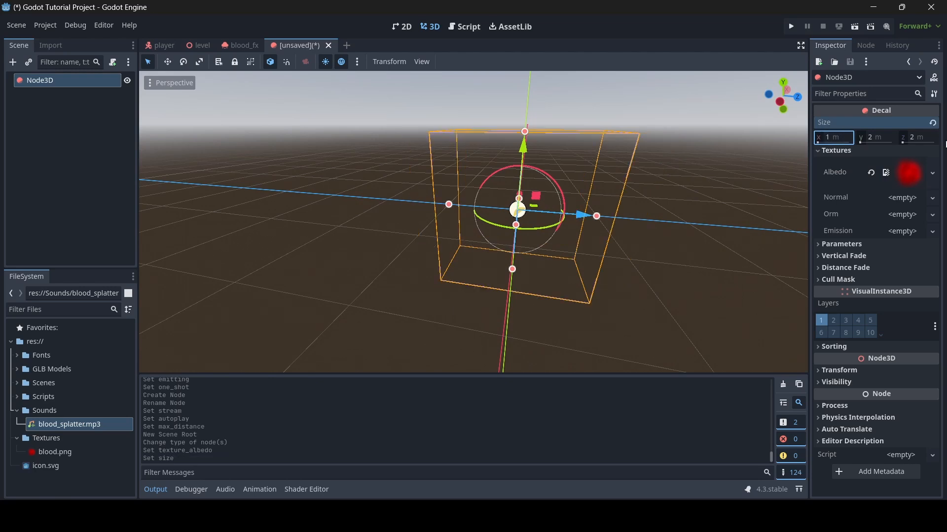
pyautogui.hotkey('ctrl', 'z')
pyautogui.moveTo(691, 208); pyautogui.dragTo(754, 227, button='right')
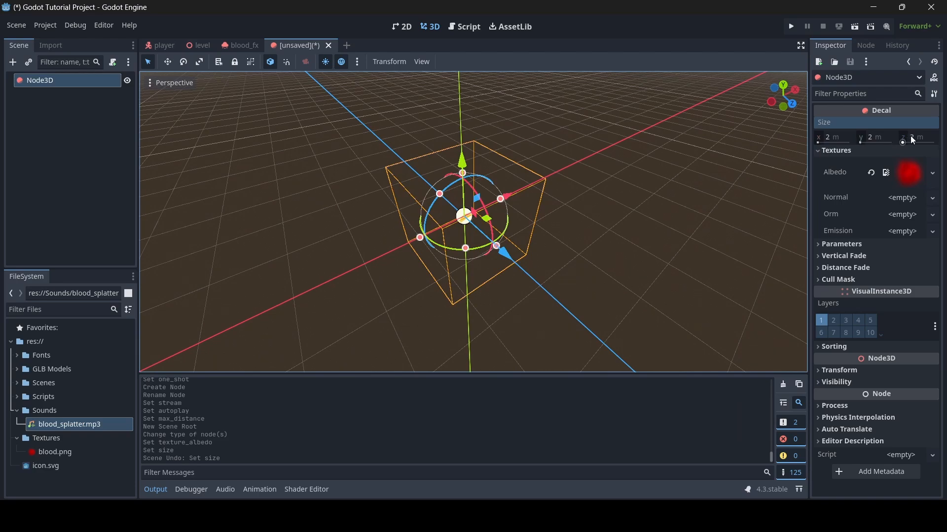
# Read the description of the decal's cull mask and exclude layer 2 from the mask.
pyautogui.moveTo(739, 207); pyautogui.dragTo(623, 217, button='right')
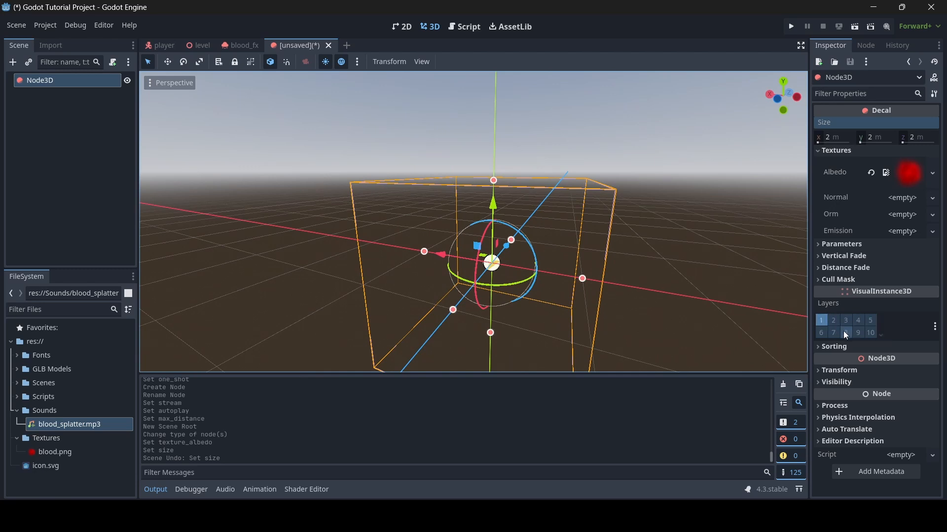
pyautogui.click(846, 279)
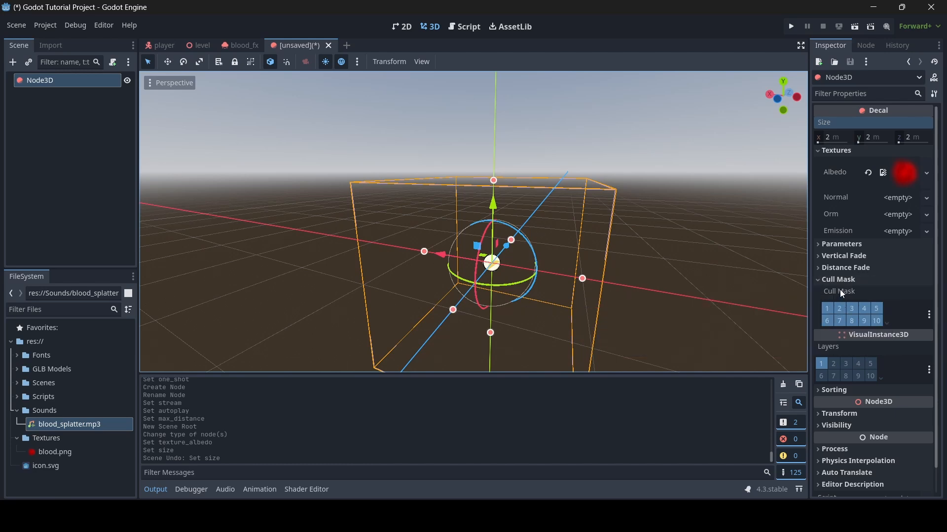
pyautogui.moveTo(840, 290)
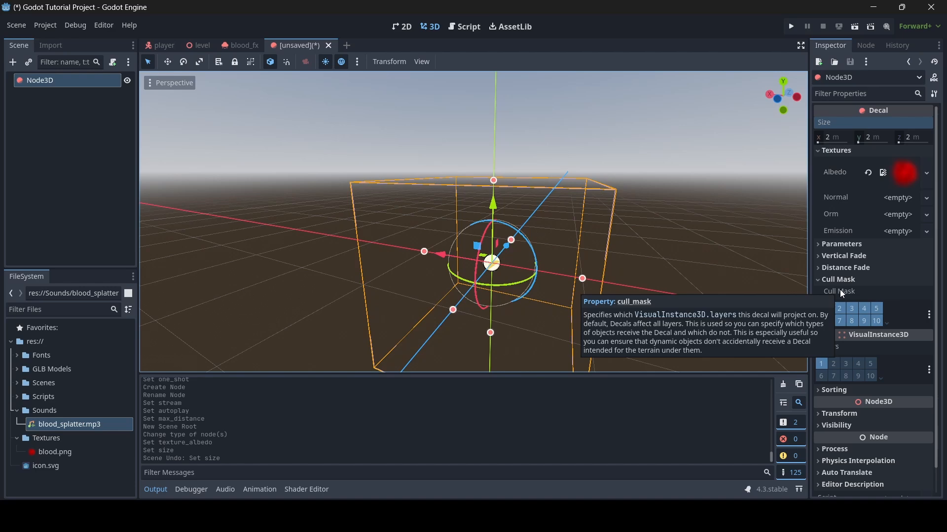
pyautogui.moveTo(575, 238); pyautogui.dragTo(158, 236, button='middle')
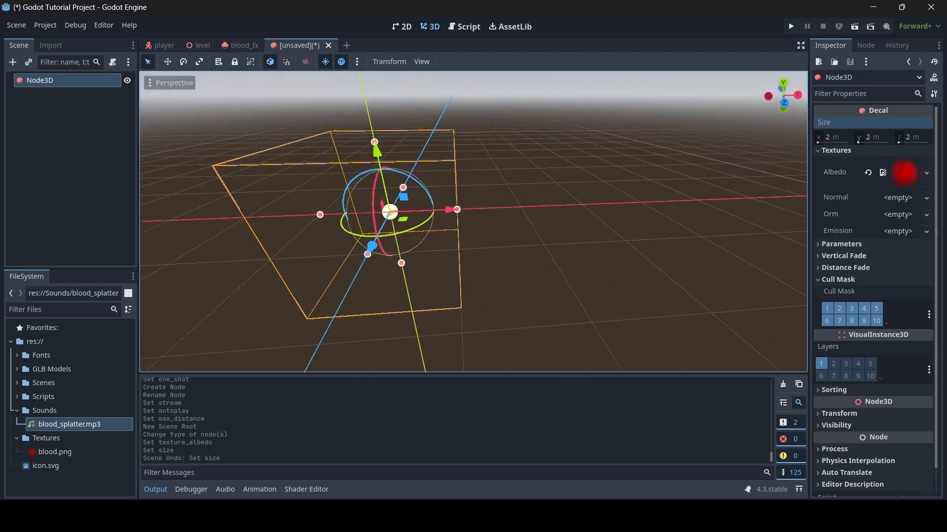
pyautogui.moveTo(611, 242); pyautogui.dragTo(584, 241, button='middle')
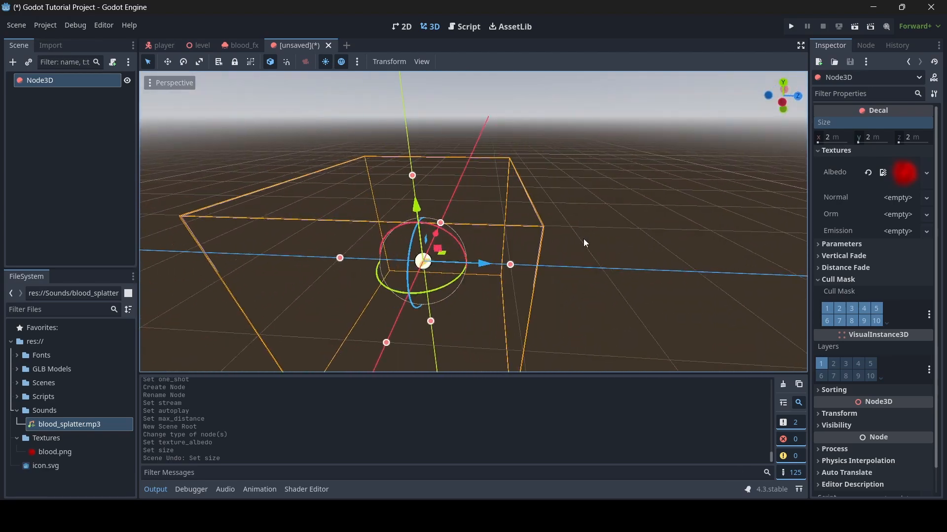
pyautogui.click(841, 308)
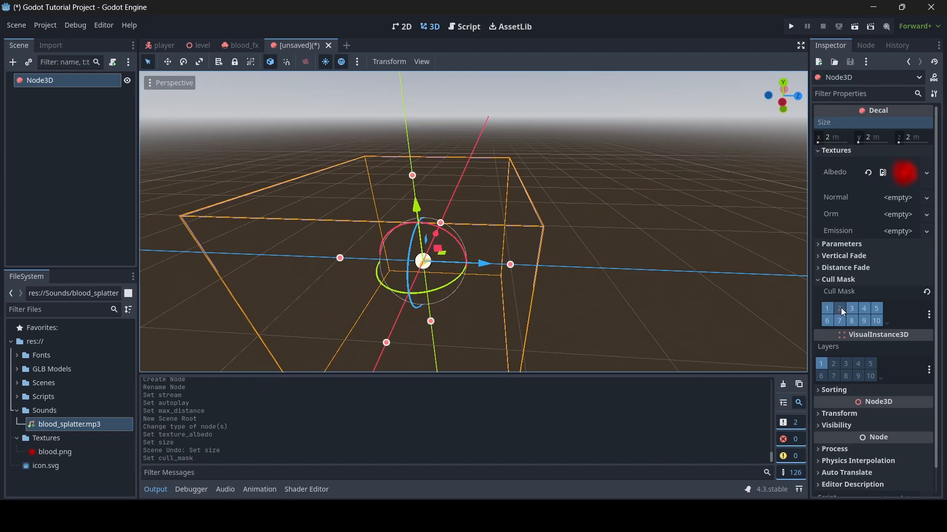
pyautogui.moveTo(485, 264); pyautogui.dragTo(546, 276, button='middle')
pyautogui.scroll(-6, 493, 264)
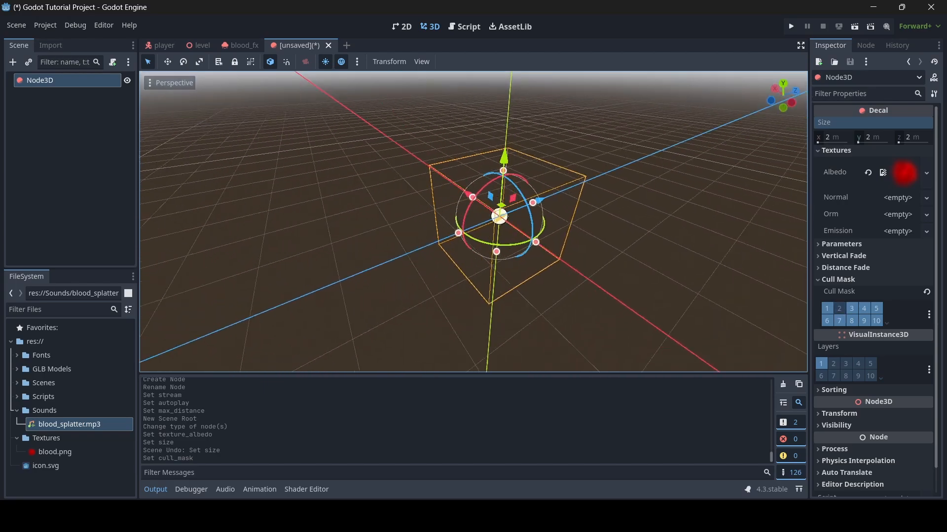
pyautogui.press('a')
pyautogui.moveTo(476, 261); pyautogui.dragTo(601, 272, button='right')
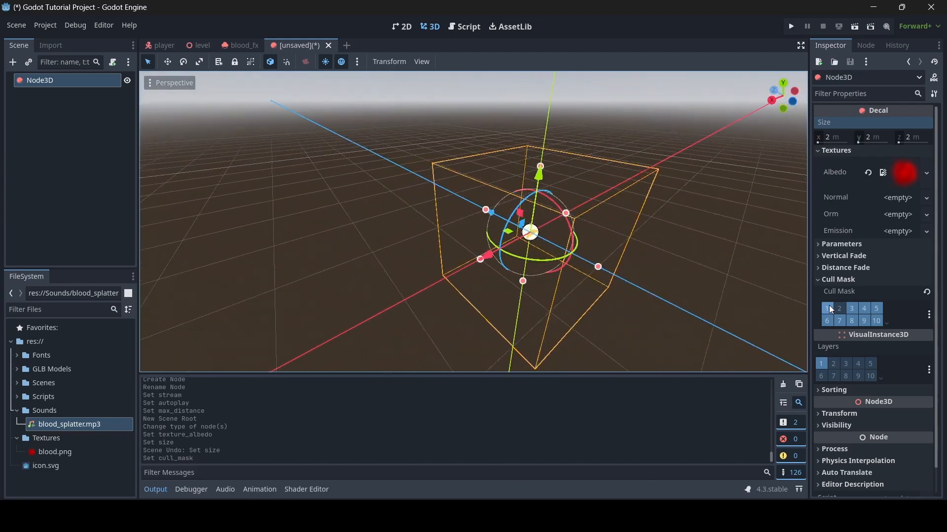
pyautogui.press('d')
pyautogui.moveTo(567, 237); pyautogui.dragTo(360, 242, button='right')
pyautogui.moveTo(473, 222); pyautogui.dragTo(462, 201, button='right')
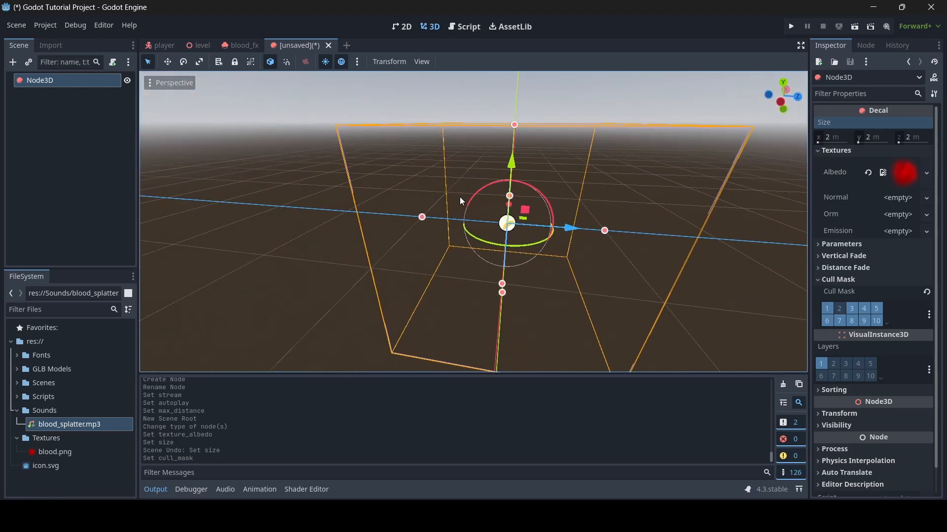
# Add a MeshInstance3D as a child of the decal root and give it a box mesh.
pyautogui.rightClick(50, 84)
pyautogui.click(79, 110)
pyautogui.write('m')
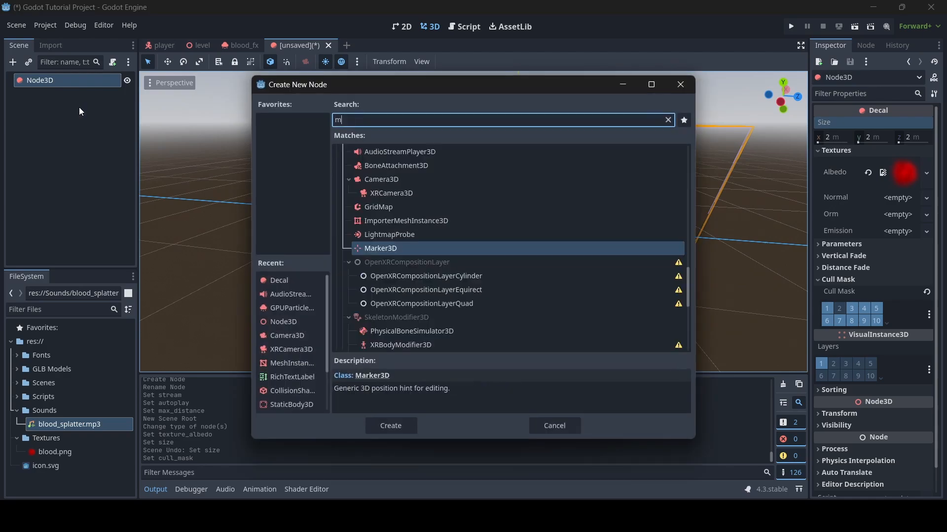
pyautogui.write('esh')
pyautogui.doubleClick(398, 247)
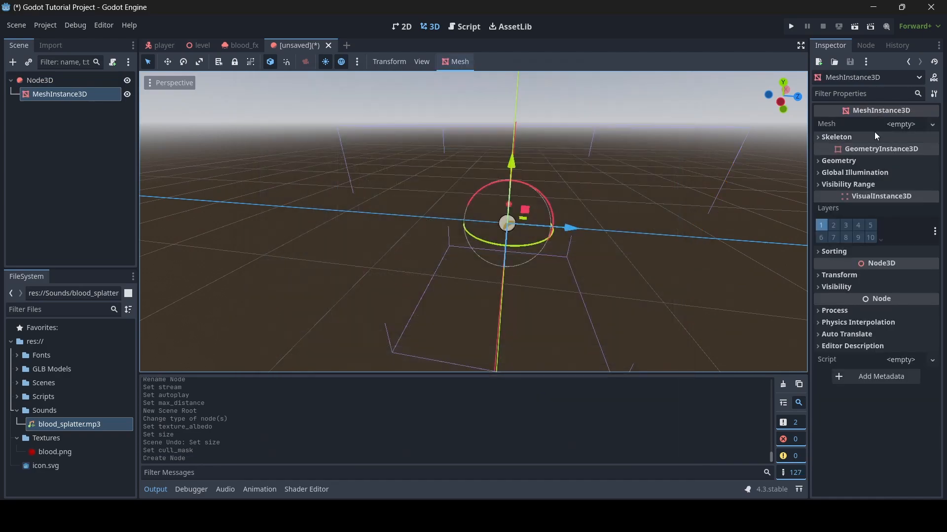
pyautogui.click(887, 125)
pyautogui.click(885, 186)
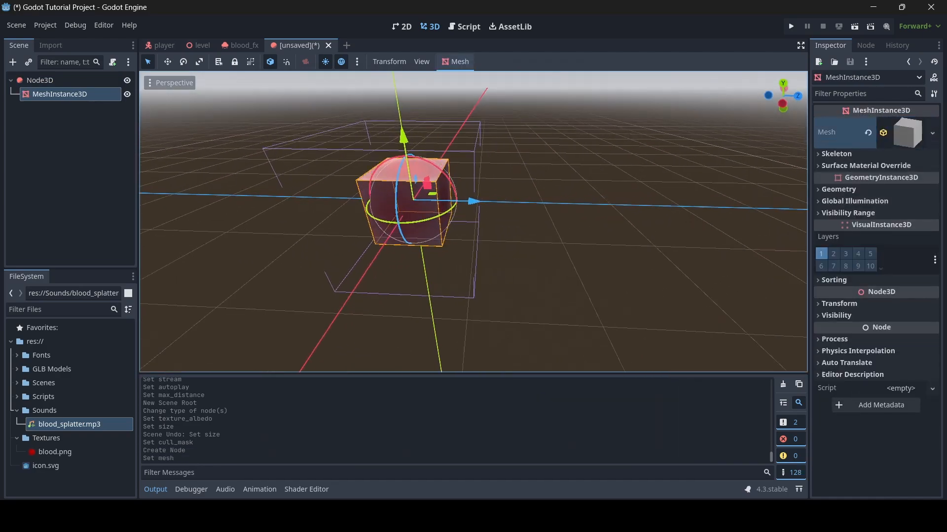
# Move the box mesh along its Z axis so it sits only partly inside the decal volume.
pyautogui.press('w')
pyautogui.moveTo(473, 252)
pyautogui.mouseDown(button='right')
pyautogui.moveTo(424, 253)
pyautogui.moveTo(443, 311)
pyautogui.moveTo(419, 251)
pyautogui.moveTo(472, 253)
pyautogui.mouseUp(button='right')
pyautogui.press('s')
pyautogui.press('w')
pyautogui.press('s')
pyautogui.press('a')
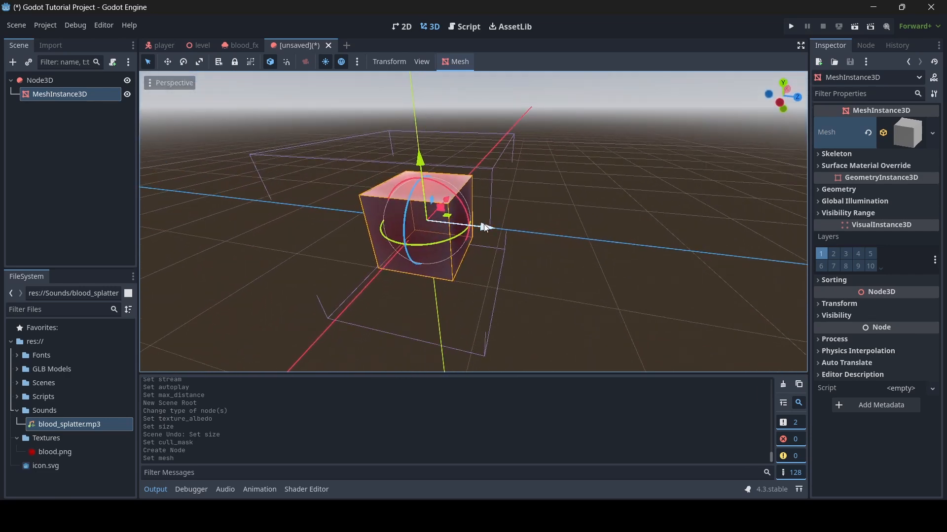
pyautogui.moveTo(483, 227); pyautogui.dragTo(430, 221)
# Assign the box mesh to visual layer 2 only, removing it from layer 1.
pyautogui.press('w')
pyautogui.press('a')
pyautogui.moveTo(432, 223); pyautogui.dragTo(434, 220, button='right')
pyautogui.click(834, 254)
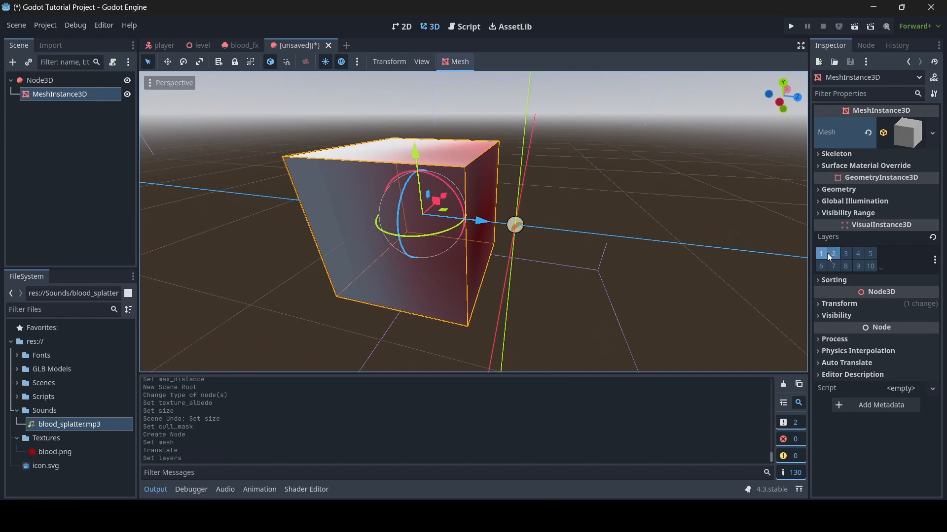
pyautogui.click(825, 253)
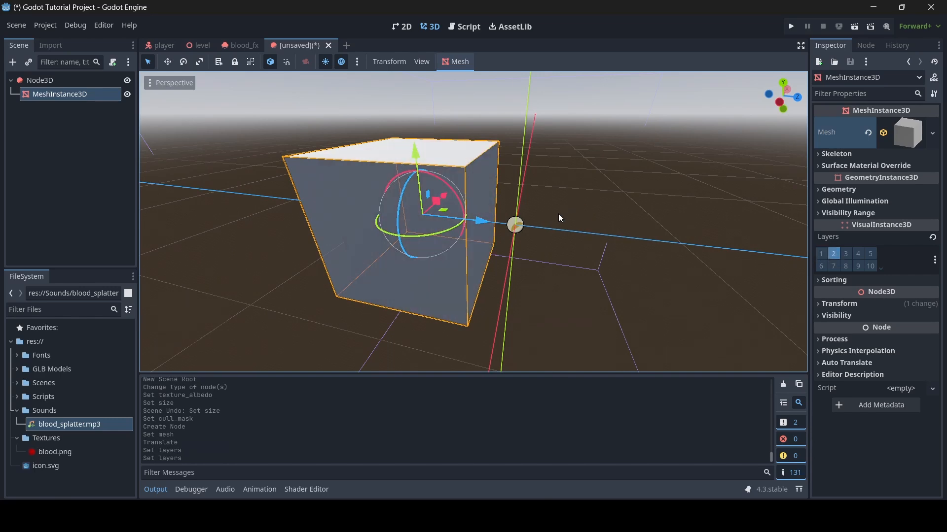
# Toggle layer 2 in the decal's cull mask repeatedly to compare its effect on the box, leaving the layer excluded.
pyautogui.click(54, 81)
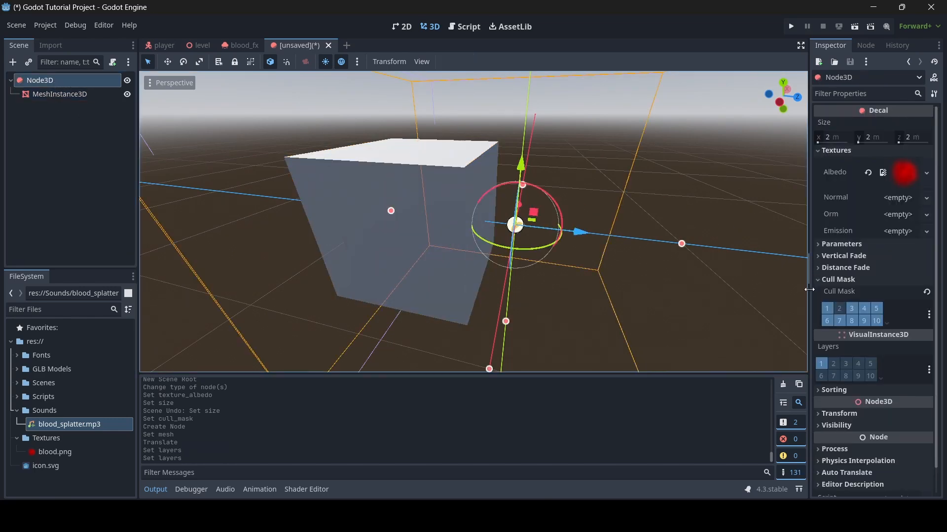
pyautogui.moveTo(687, 270)
pyautogui.mouseDown(button='right')
pyautogui.moveTo(707, 269)
pyautogui.moveTo(688, 270)
pyautogui.mouseUp(button='right')
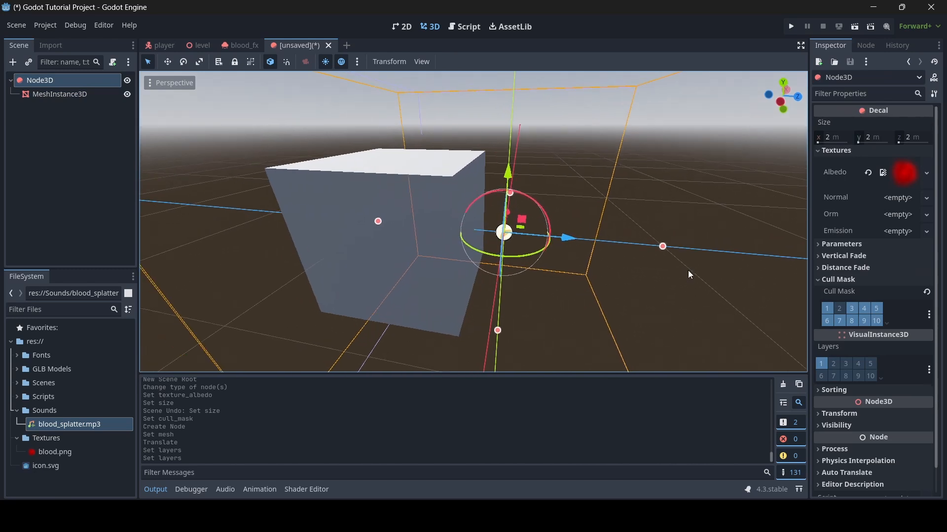
pyautogui.click(842, 307)
pyautogui.click(842, 307)
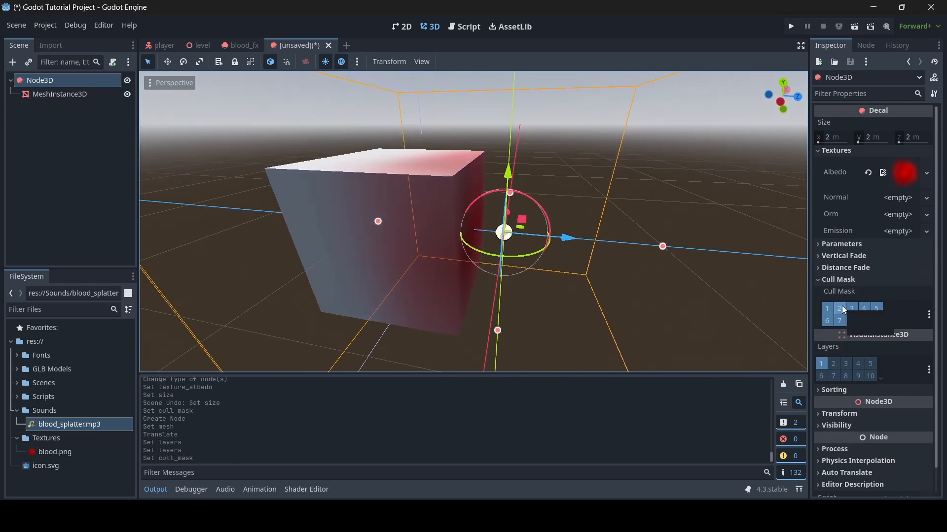
pyautogui.click(842, 306)
pyautogui.click(842, 306)
pyautogui.click(841, 306)
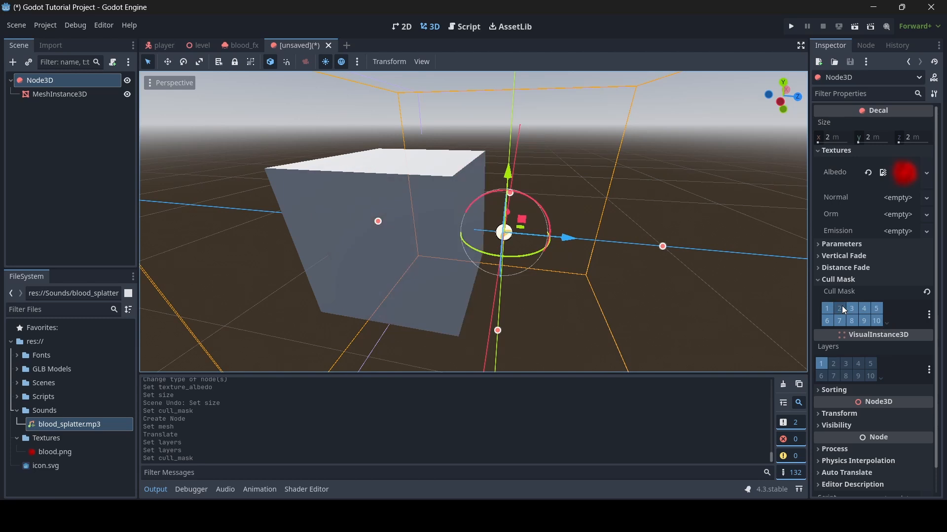
pyautogui.click(841, 305)
pyautogui.click(841, 306)
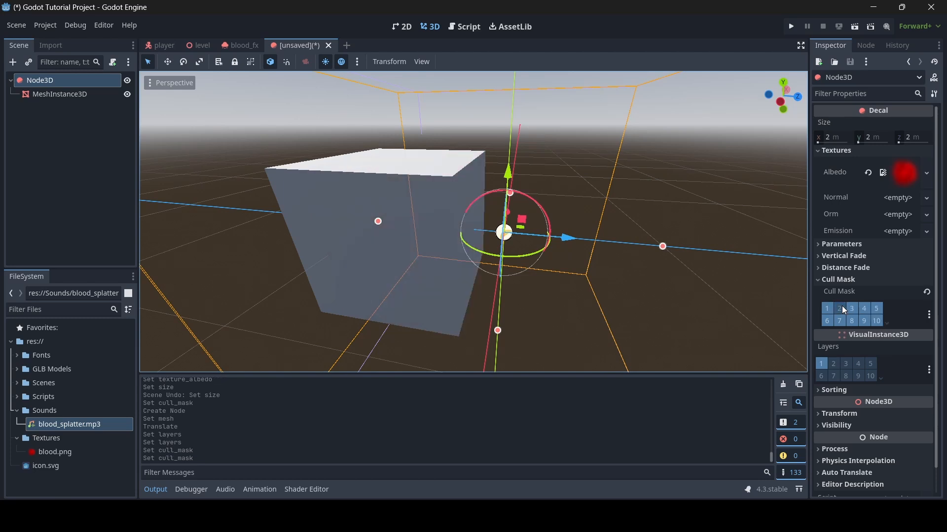
pyautogui.moveTo(464, 144); pyautogui.dragTo(475, 150, button='right')
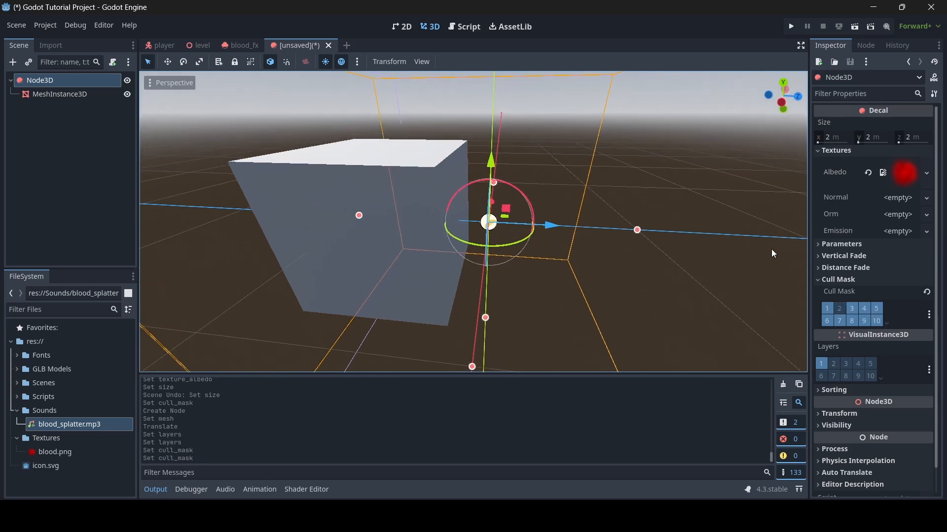
pyautogui.click(839, 306)
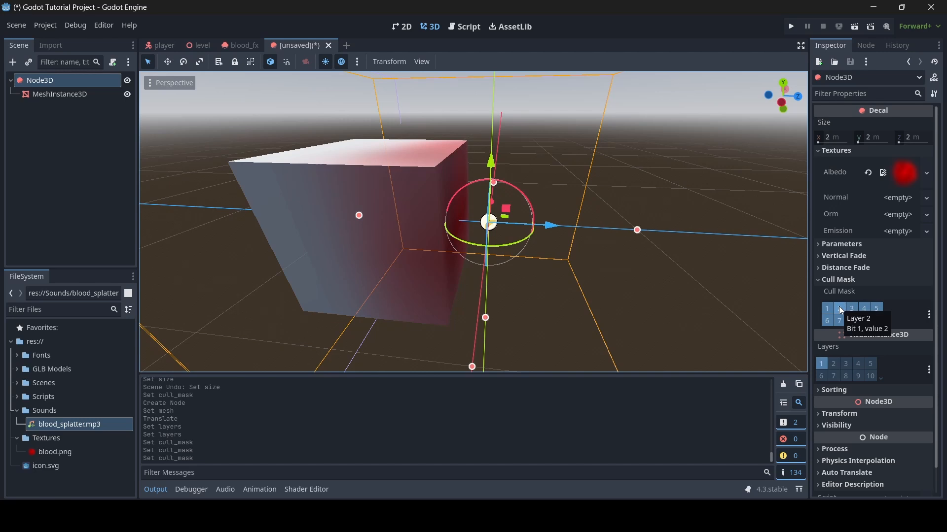
pyautogui.click(838, 306)
# Check the box mesh's layer against the decal's cull mask and include layer 2 in the mask again.
pyautogui.click(68, 92)
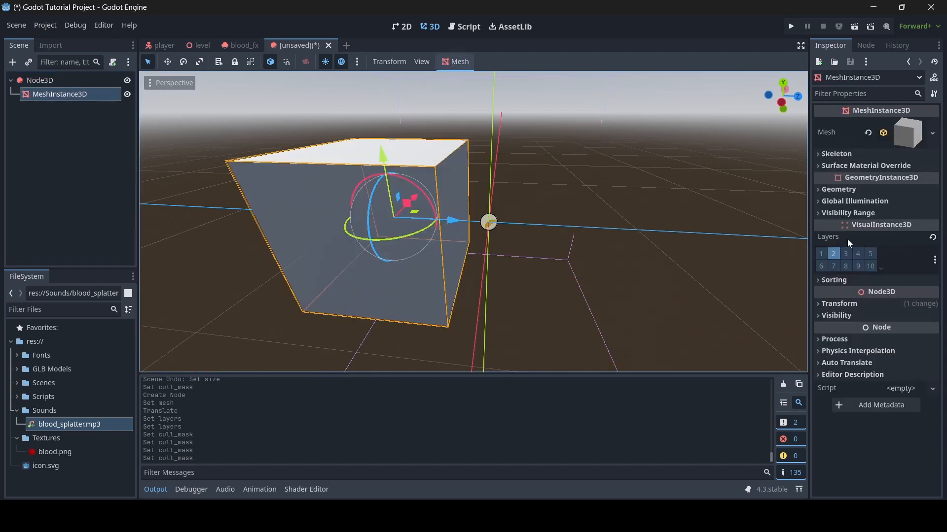
pyautogui.click(41, 80)
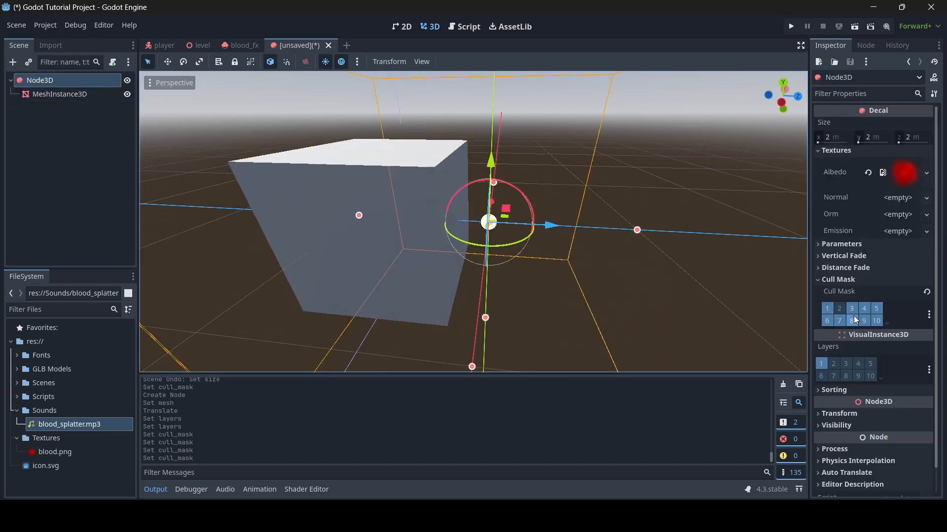
pyautogui.click(839, 311)
pyautogui.click(839, 312)
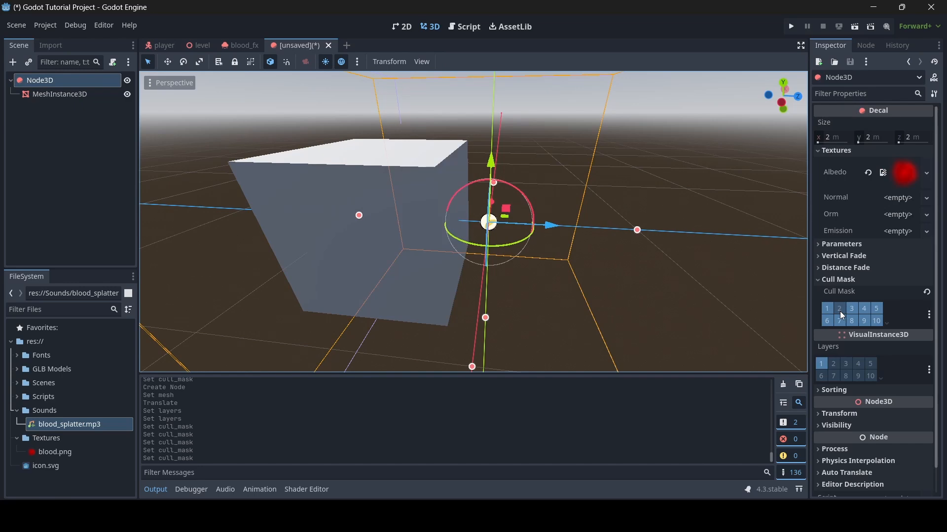
pyautogui.click(839, 311)
pyautogui.click(839, 312)
pyautogui.click(839, 311)
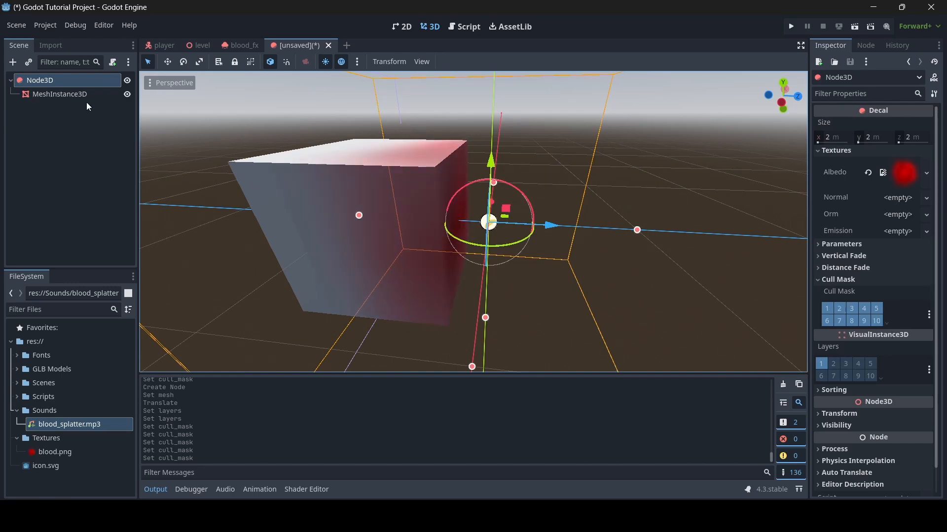
# Delete the MeshInstance3D test box from the decal scene.
pyautogui.click(68, 94)
pyautogui.press('Delete')
pyautogui.click(470, 273)
pyautogui.moveTo(470, 270); pyautogui.dragTo(542, 274, button='middle')
pyautogui.moveTo(474, 246)
pyautogui.mouseDown(button='right')
pyautogui.moveTo(454, 244)
pyautogui.moveTo(562, 256)
pyautogui.moveTo(473, 247)
pyautogui.mouseUp(button='right')
pyautogui.press('d')
# Rename the decal root node to blood_decal and save the scene as blood_decal.tscn in res://Scenes.
pyautogui.doubleClick(49, 80)
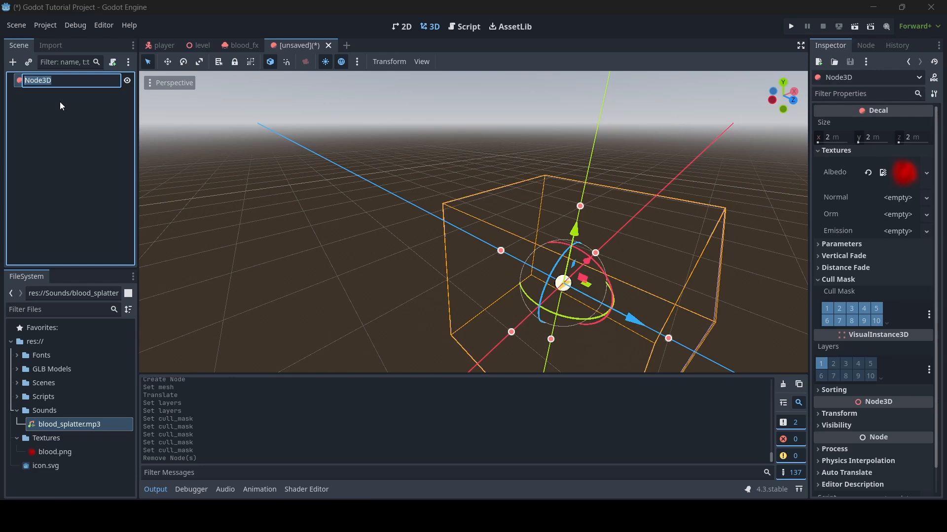
pyautogui.write('blood_decal')
pyautogui.press('Return')
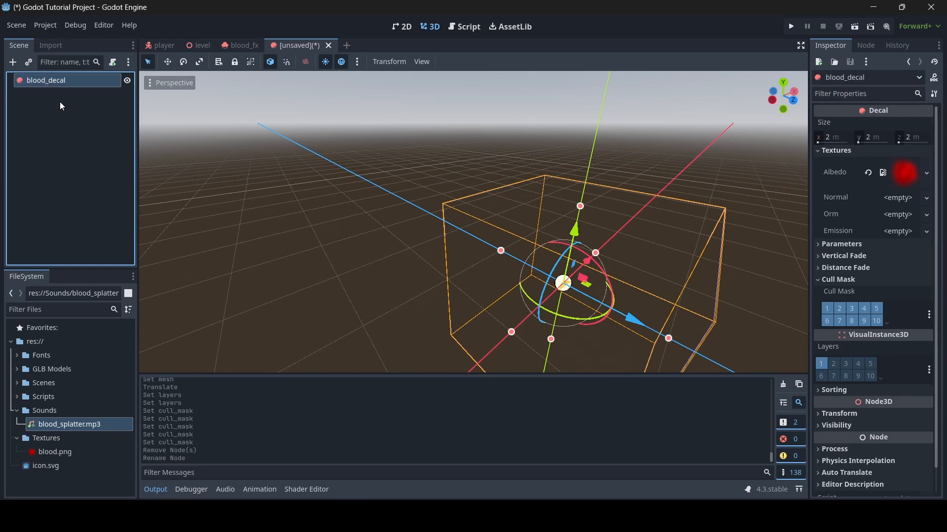
pyautogui.hotkey('ctrl', 's')
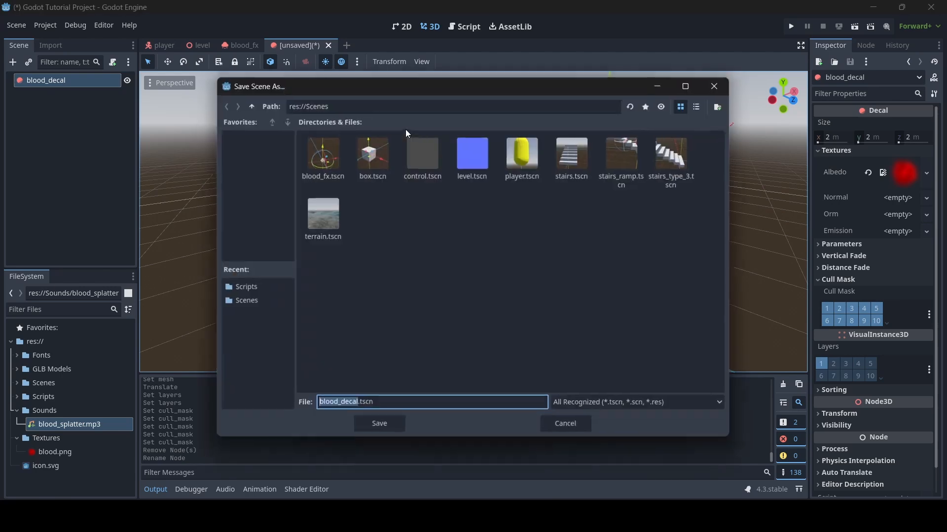
pyautogui.click(379, 425)
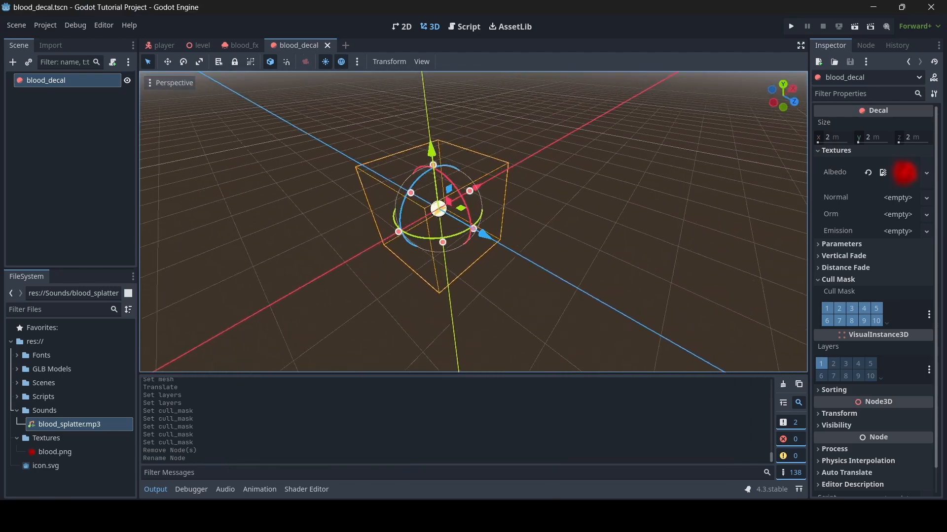
pyautogui.click(390, 197)
pyautogui.moveTo(473, 222); pyautogui.dragTo(381, 196, button='right')
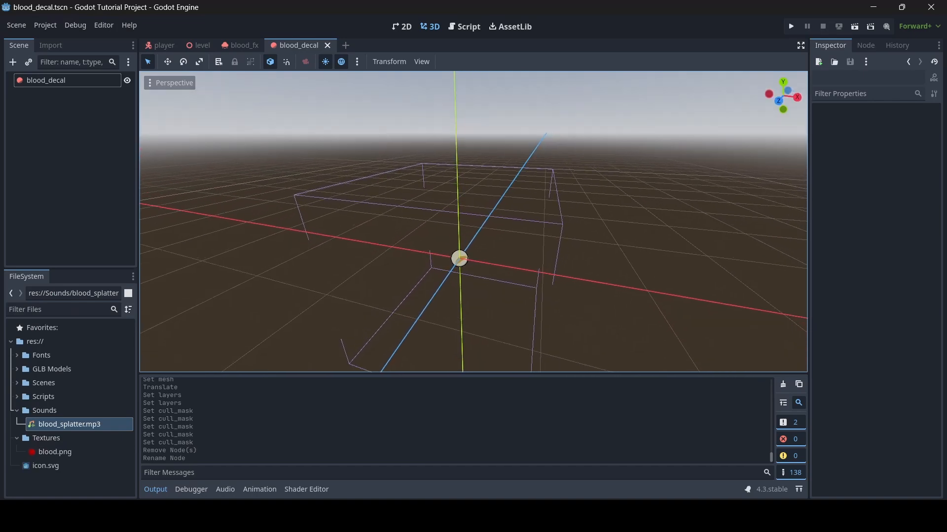
pyautogui.press('s')
pyautogui.press('a')
pyautogui.moveTo(505, 250); pyautogui.dragTo(604, 251, button='right')
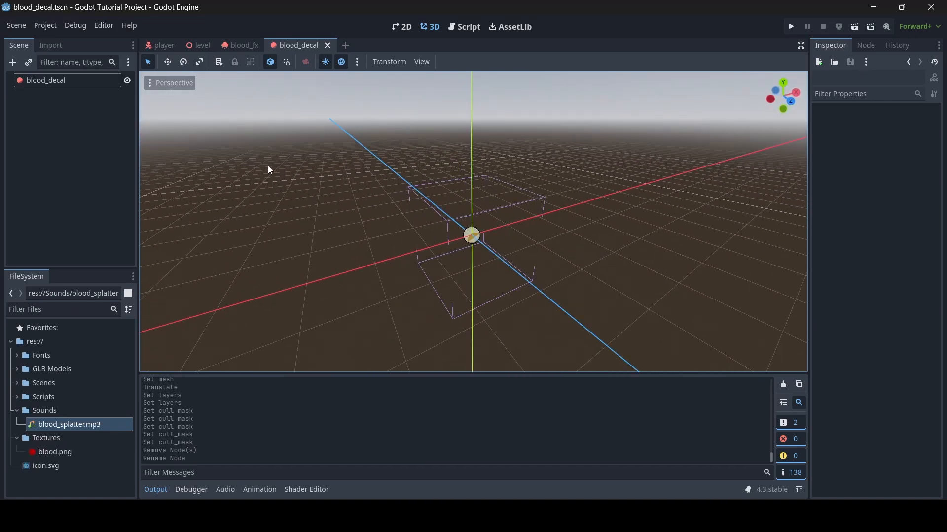
# Attach a new GDScript to the blood_decal node with the path res://Scripts/blood_decal.gd.
pyautogui.click(43, 83)
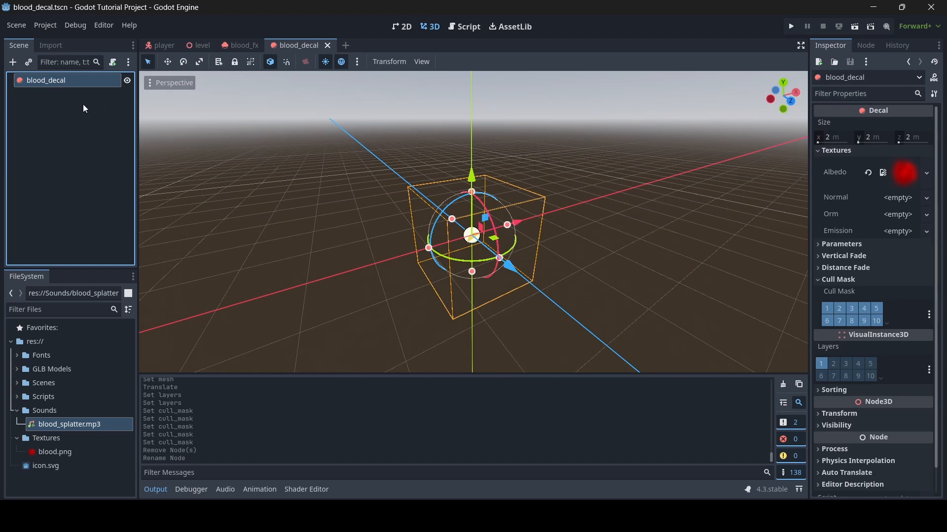
pyautogui.scroll(-3, 864, 325)
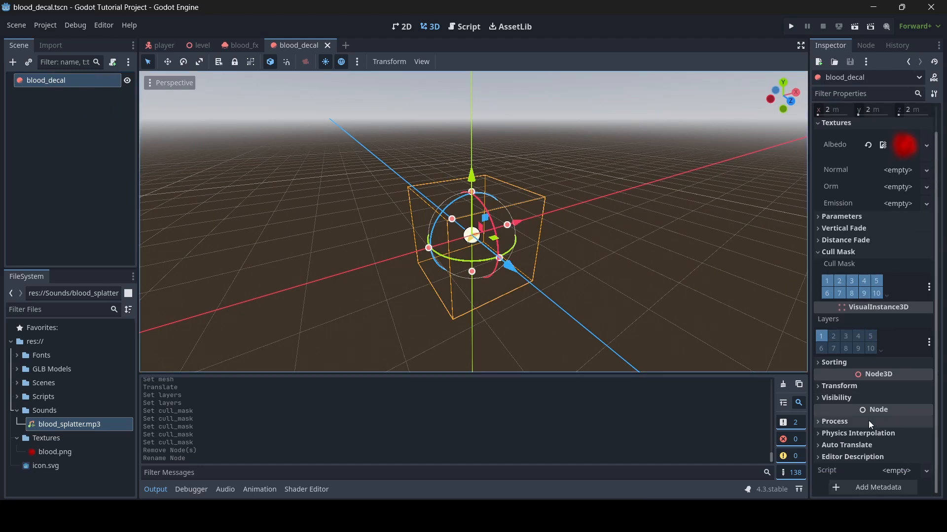
pyautogui.click(905, 473)
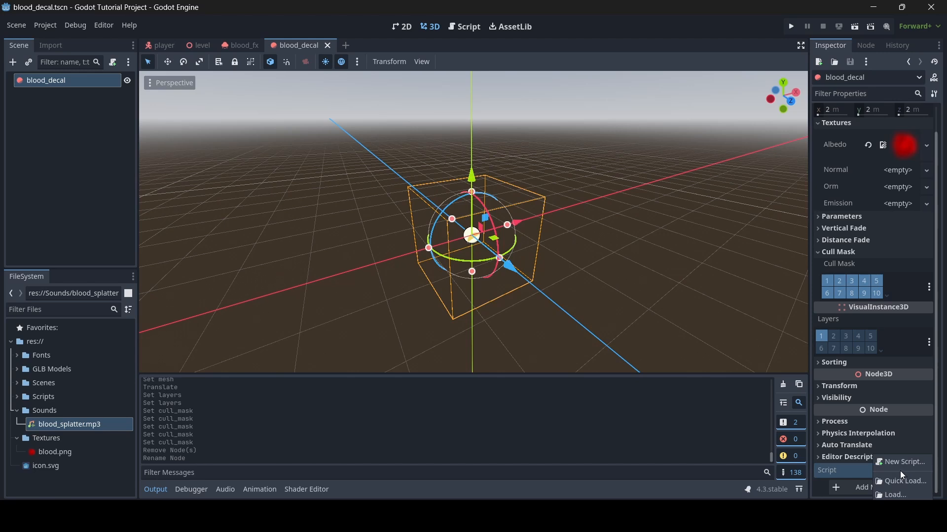
pyautogui.click(898, 462)
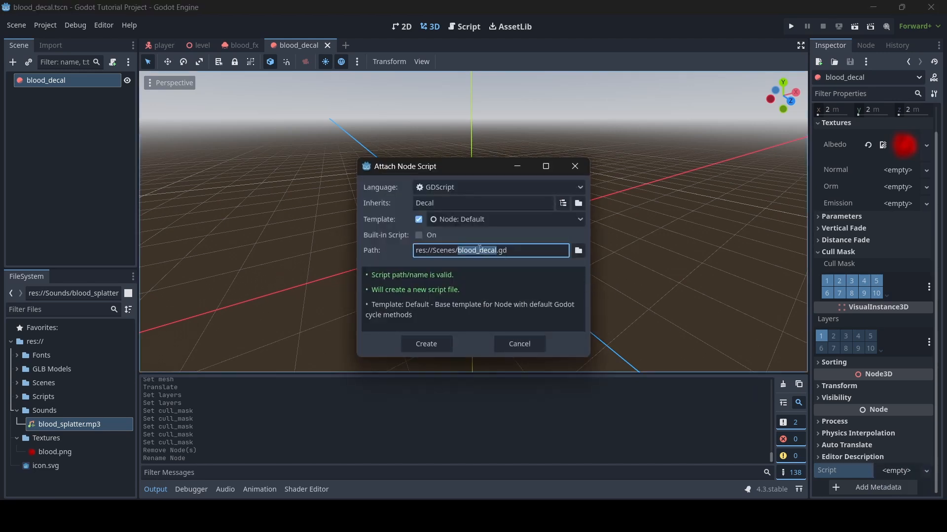
pyautogui.click(449, 250)
pyautogui.moveTo(455, 250); pyautogui.dragTo(439, 251)
pyautogui.write('ripts')
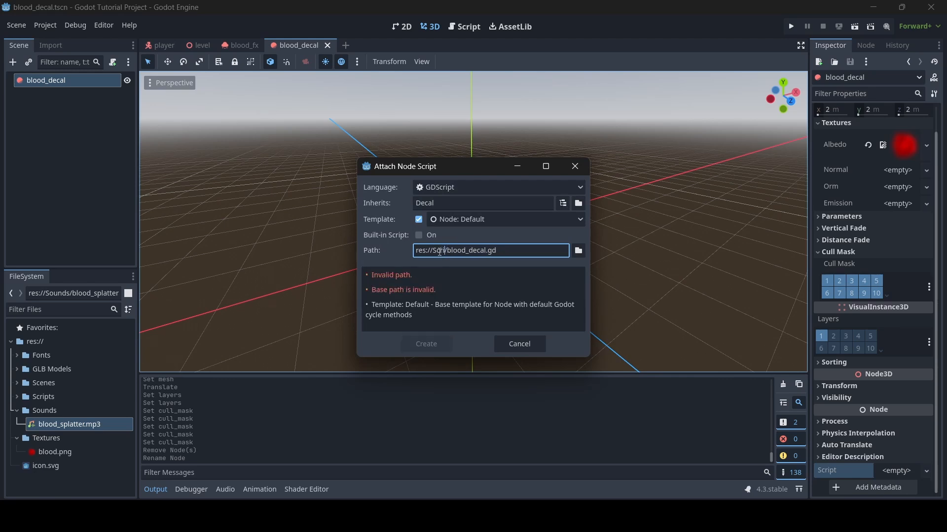
pyautogui.click(426, 345)
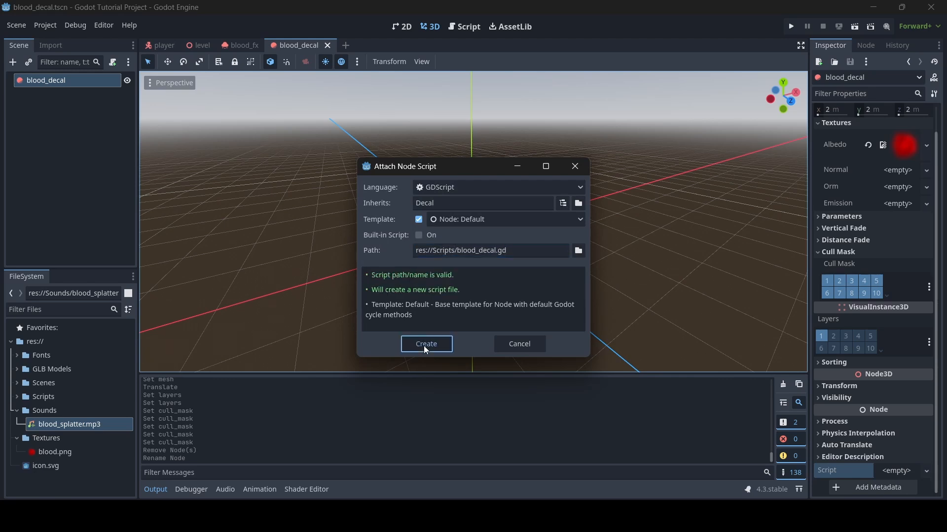
# Replace the placeholder body of _ready and the whole _process function with an await get_tree().create_timer() call.
pyautogui.moveTo(326, 203); pyautogui.dragTo(284, 135)
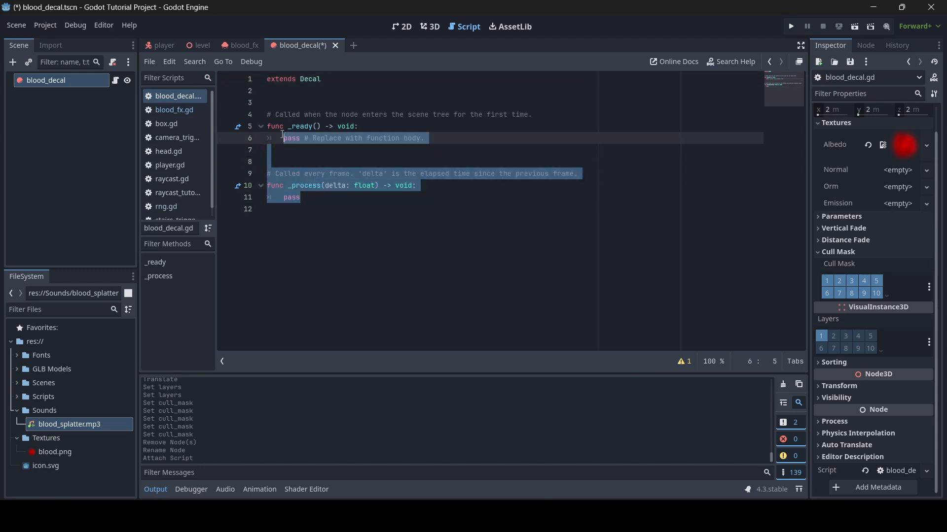
pyautogui.press('BackSpace')
pyautogui.write('await g')
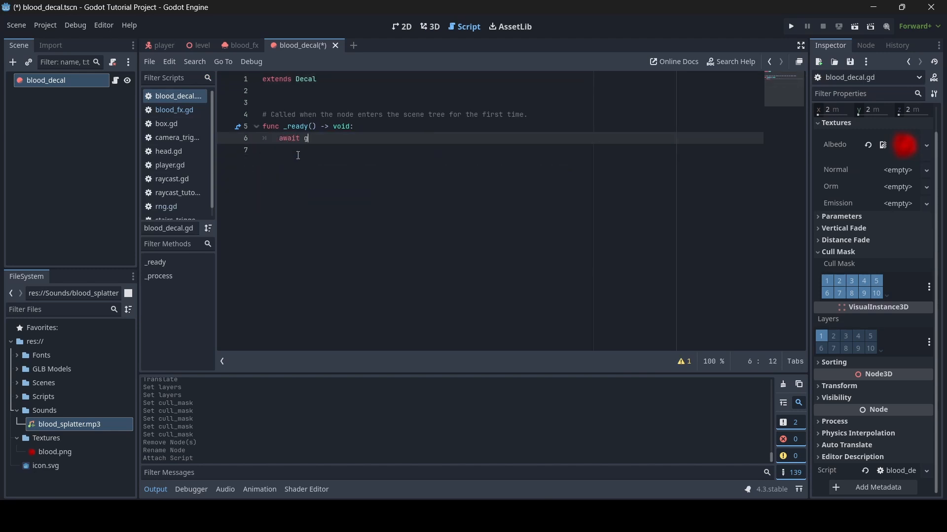
pyautogui.write('et_tree')
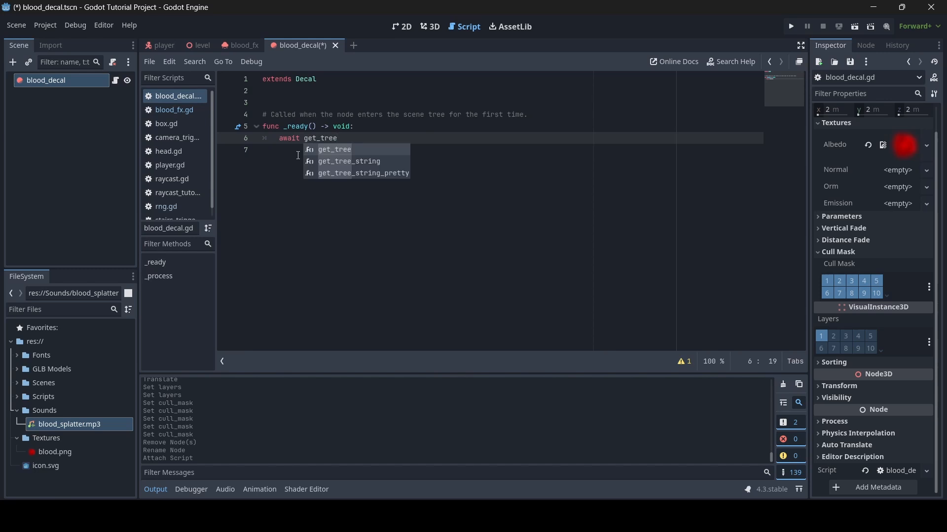
pyautogui.press('Return')
pyautogui.write('.cr')
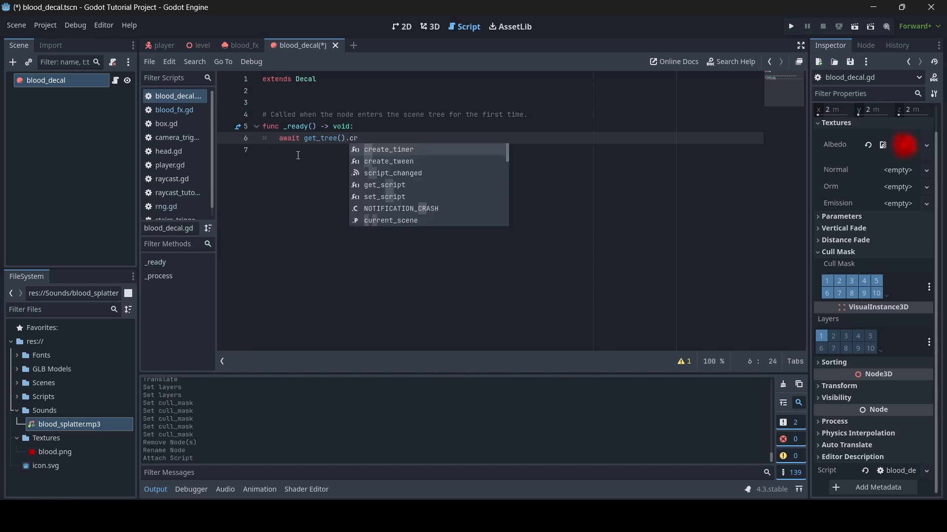
pyautogui.press('Return')
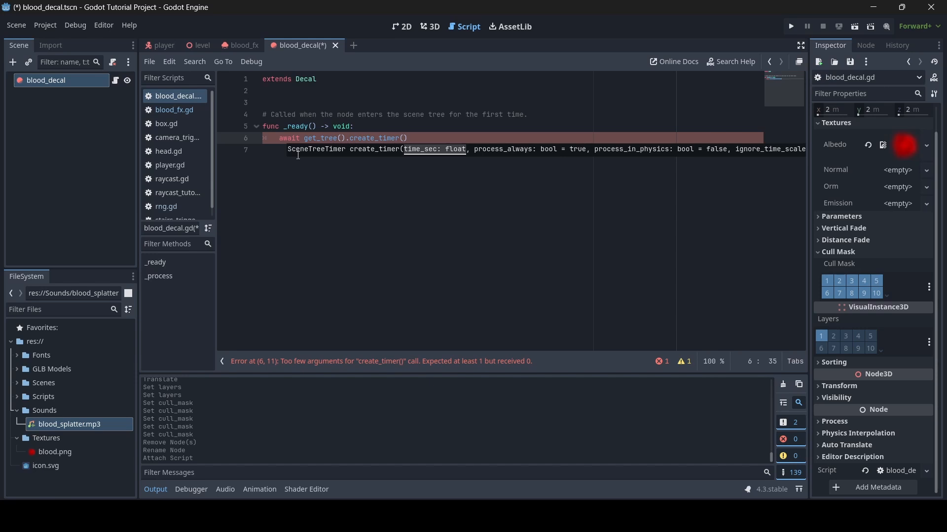
# Complete the await line in _ready with the timer arguments 10.0 and false, followed by .timeout.
pyautogui.write('10.0')
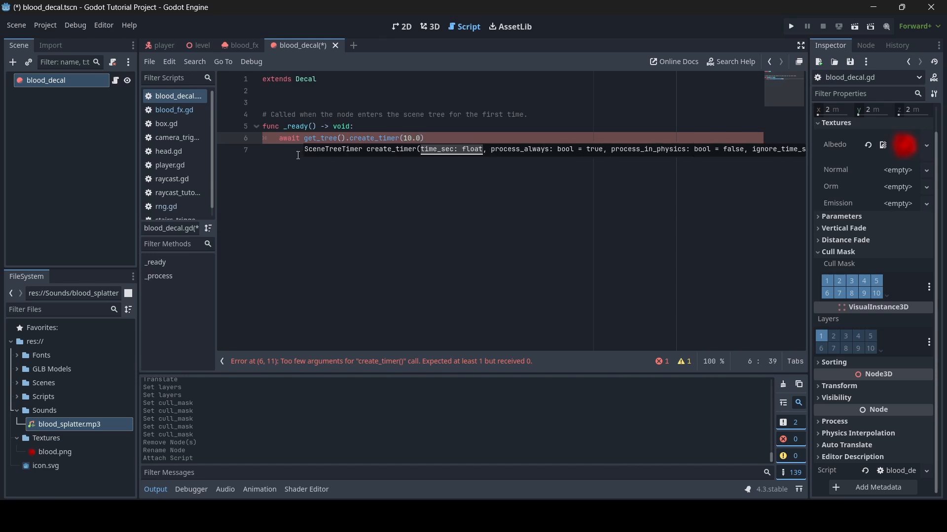
pyautogui.write(', fals')
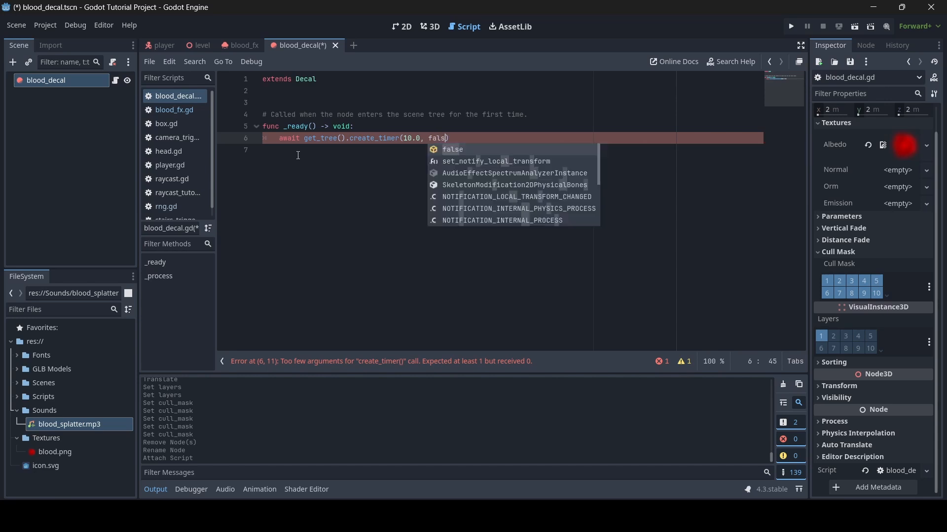
pyautogui.write('e')
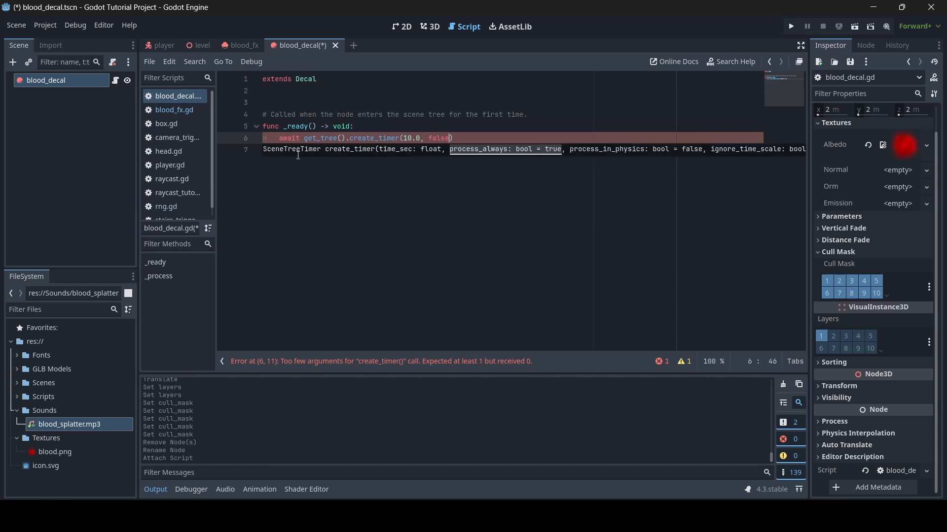
pyautogui.write(')')
pyautogui.write('.timeout')
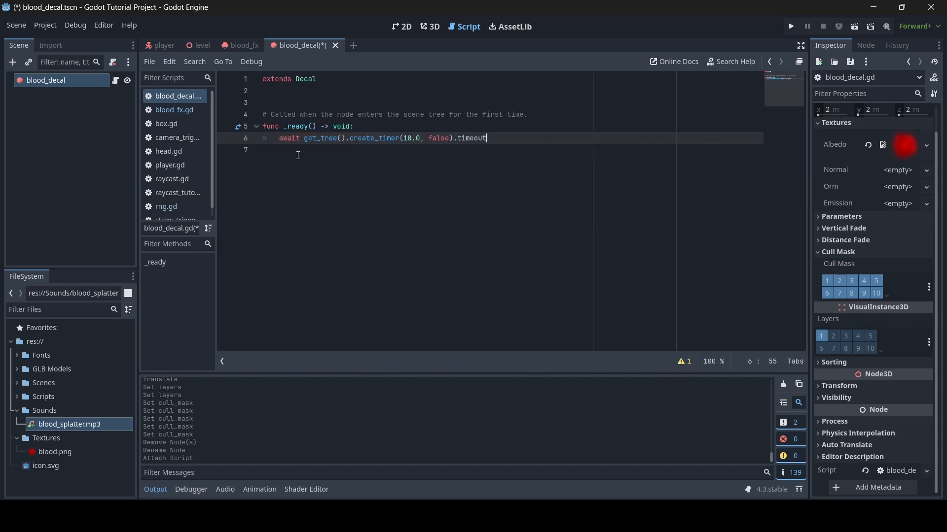
# Add a queue_free() call after the await line in _ready and save the blood_decal scene.
pyautogui.press('Return')
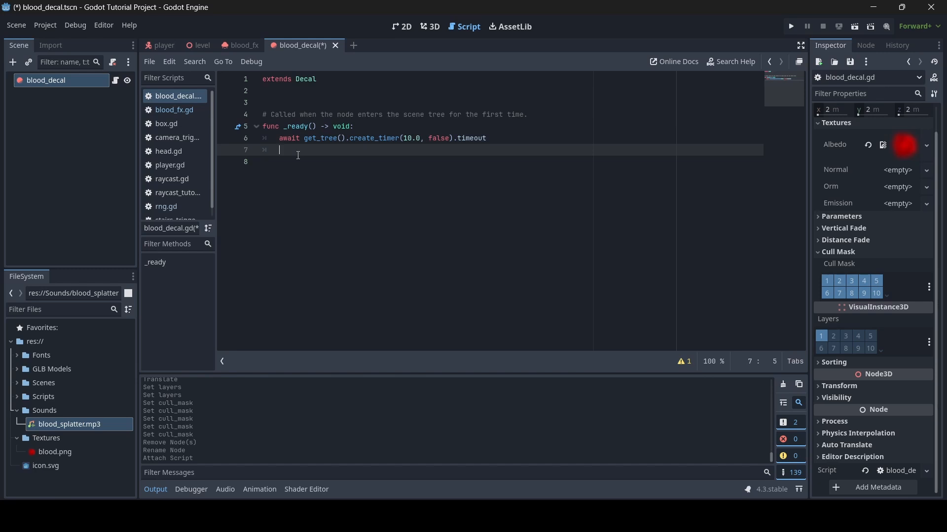
pyautogui.write('qu')
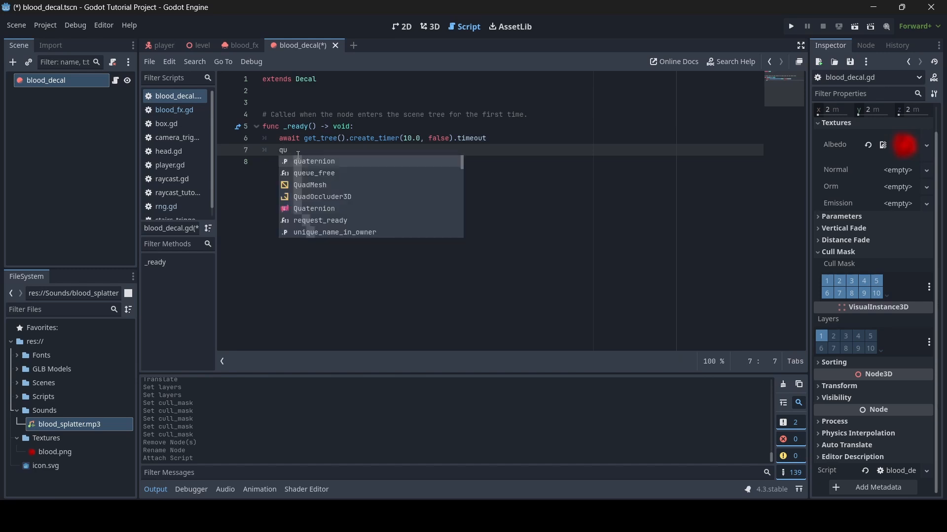
pyautogui.write('e')
pyautogui.press('Return')
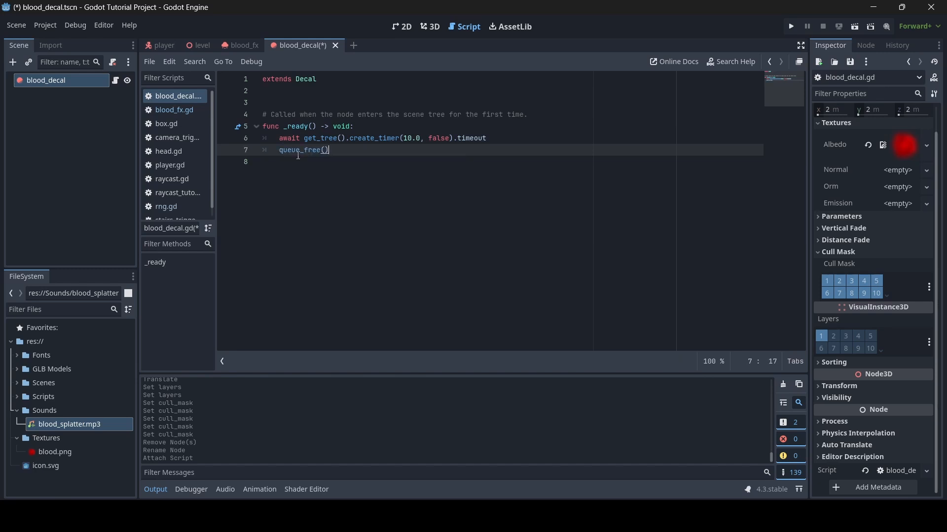
pyautogui.hotkey('ctrl', 's')
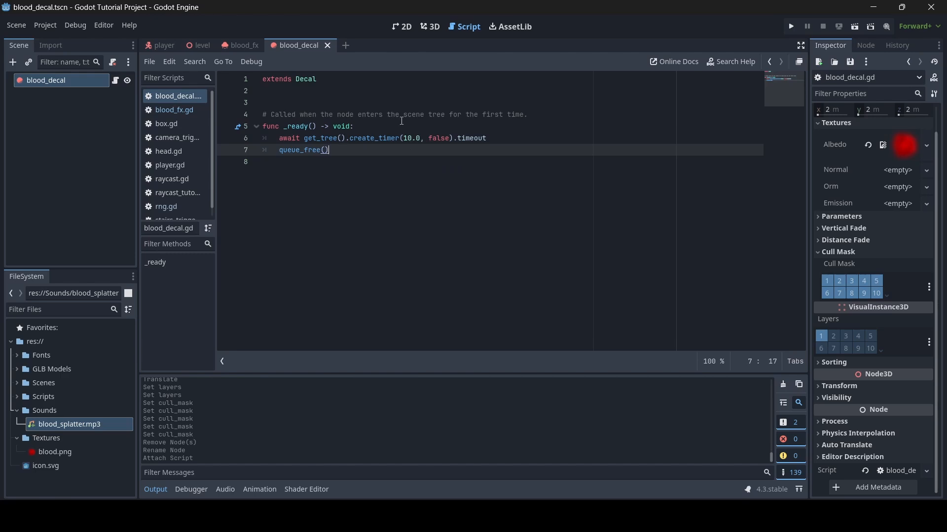
# Open the player scene in the 3D view and select its Player root node.
pyautogui.click(432, 27)
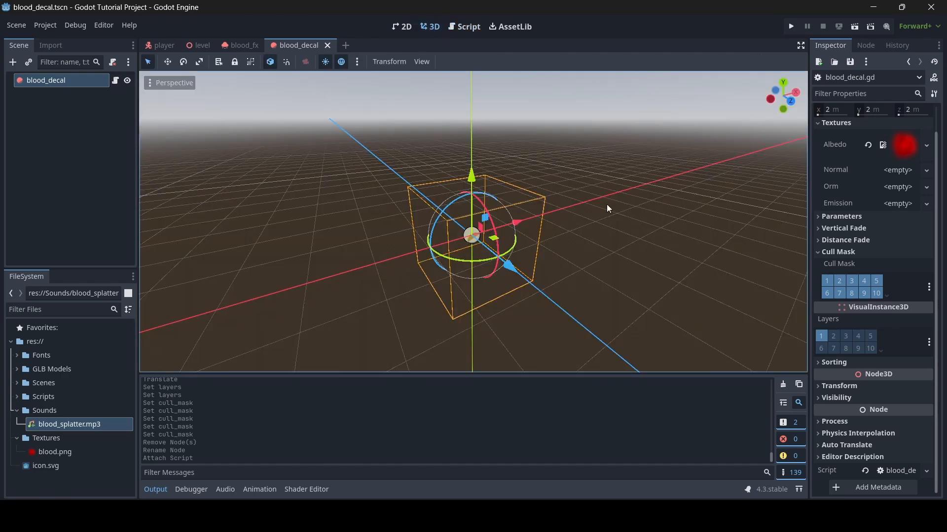
pyautogui.press('s')
pyautogui.moveTo(607, 204)
pyautogui.mouseDown(button='right')
pyautogui.moveTo(567, 200)
pyautogui.moveTo(573, 187)
pyautogui.moveTo(578, 199)
pyautogui.moveTo(673, 201)
pyautogui.moveTo(601, 208)
pyautogui.mouseUp(button='right')
pyautogui.press('w')
pyautogui.press('s')
pyautogui.press('s')
pyautogui.press('a')
pyautogui.press('d')
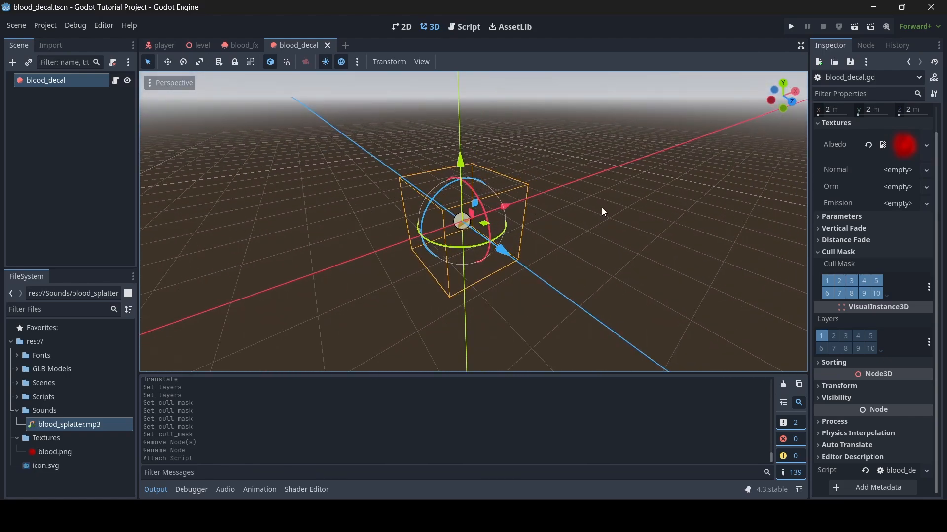
pyautogui.click(157, 45)
pyautogui.press('a')
pyautogui.moveTo(474, 222); pyautogui.dragTo(718, 221, button='right')
pyautogui.press('w')
pyautogui.press('s')
pyautogui.press('d')
pyautogui.click(69, 80)
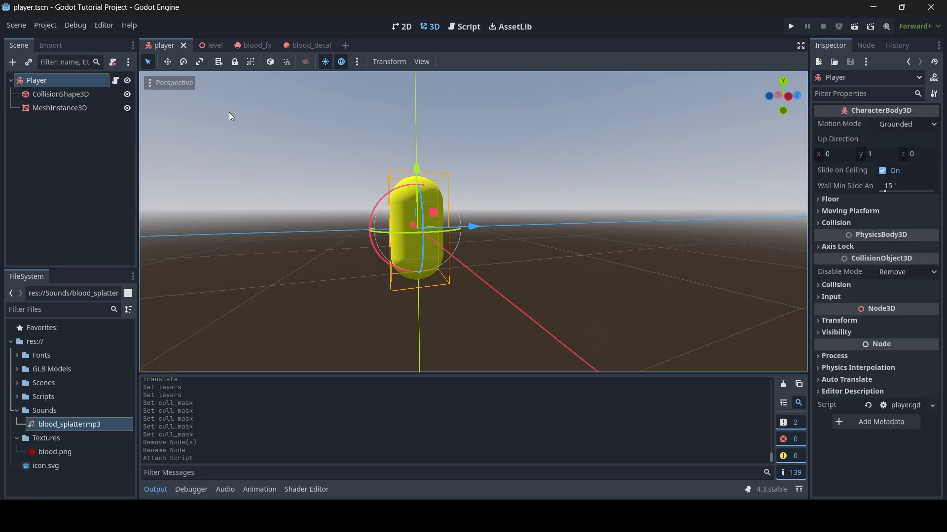
# Examine the player capsule from several sides and distances in the 3D view.
pyautogui.moveTo(229, 112); pyautogui.dragTo(645, 125, button='right')
pyautogui.press('w')
pyautogui.press('a')
pyautogui.press('s')
pyautogui.press('a')
pyautogui.press('w')
pyautogui.press('a')
pyautogui.press('s')
pyautogui.press('d')
pyautogui.press('w')
pyautogui.press('s')
pyautogui.press('d')
pyautogui.press('w')
pyautogui.press('a')
pyautogui.press('s')
pyautogui.press('d')
pyautogui.press('w')
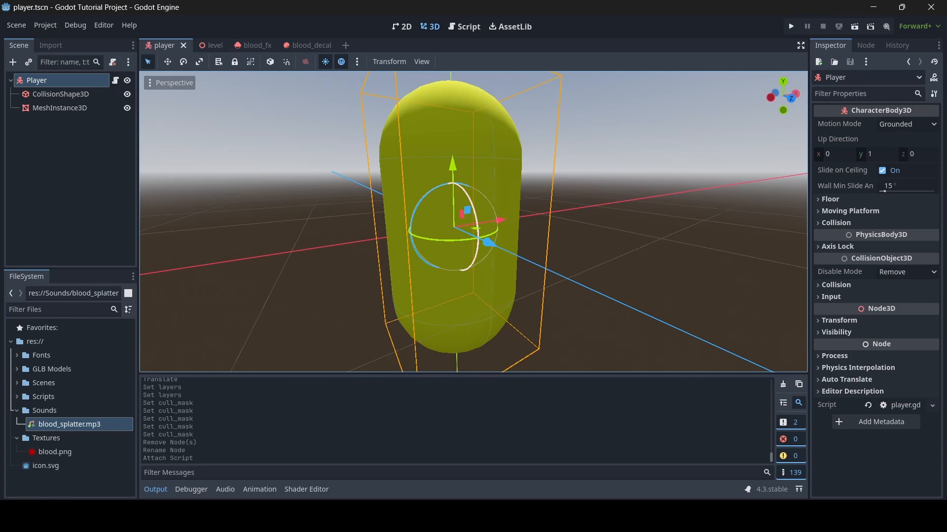
pyautogui.press('s')
pyautogui.moveTo(644, 124); pyautogui.dragTo(282, 140, button='right')
pyautogui.press('d')
pyautogui.press('w')
pyautogui.press('s')
pyautogui.press('w')
pyautogui.press('s')
pyautogui.press('d')
pyautogui.press('w')
pyautogui.press('s')
pyautogui.press('d')
pyautogui.press('a')
pyautogui.press('w')
pyautogui.press('d')
pyautogui.press('w')
pyautogui.press('d')
pyautogui.press('s')
pyautogui.press('d')
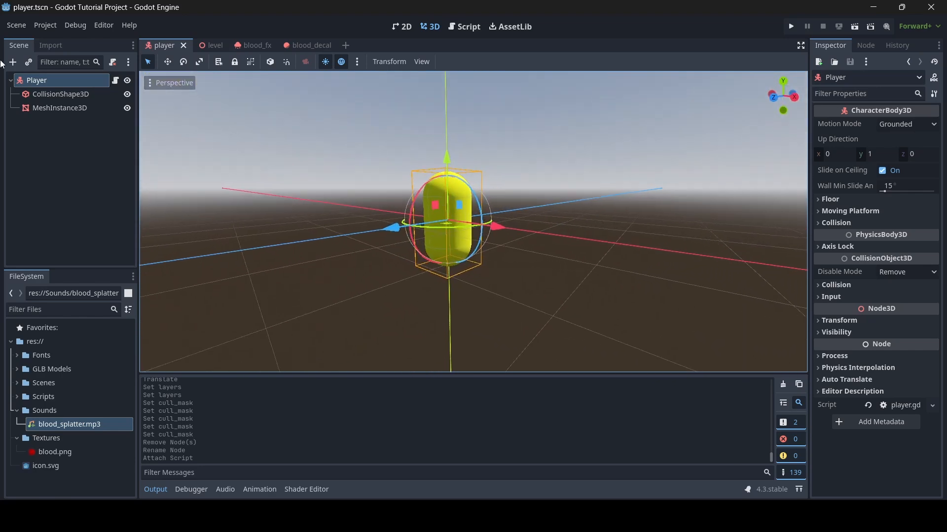
# Add a Node3D as a child of the Player node.
pyautogui.rightClick(41, 81)
pyautogui.click(55, 111)
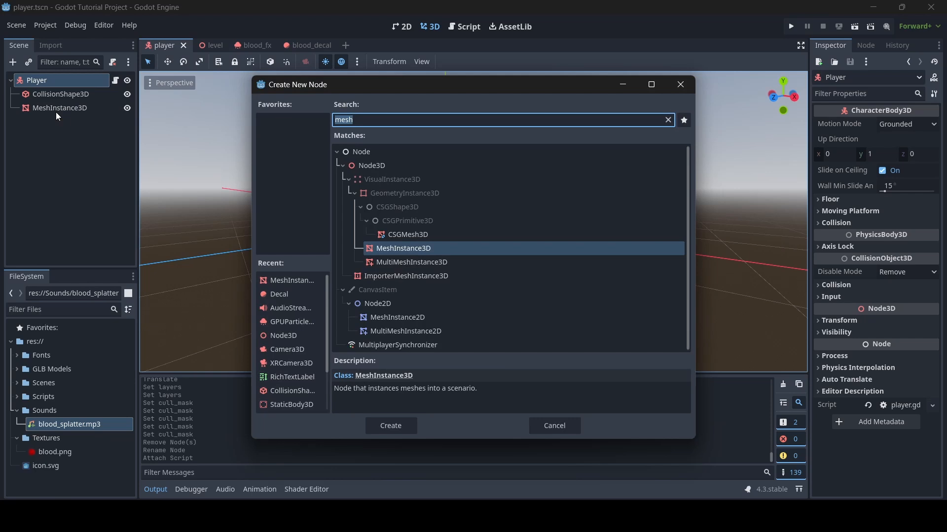
pyautogui.write('node3d')
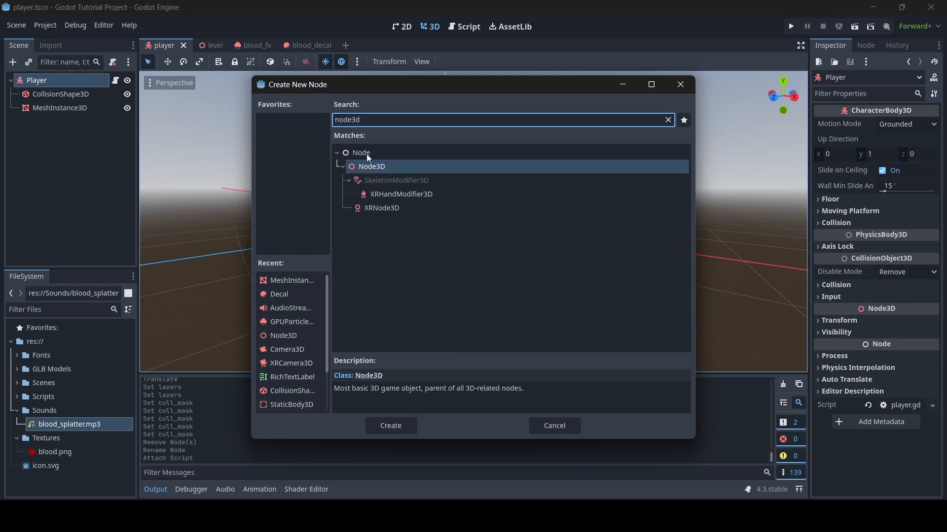
pyautogui.doubleClick(370, 166)
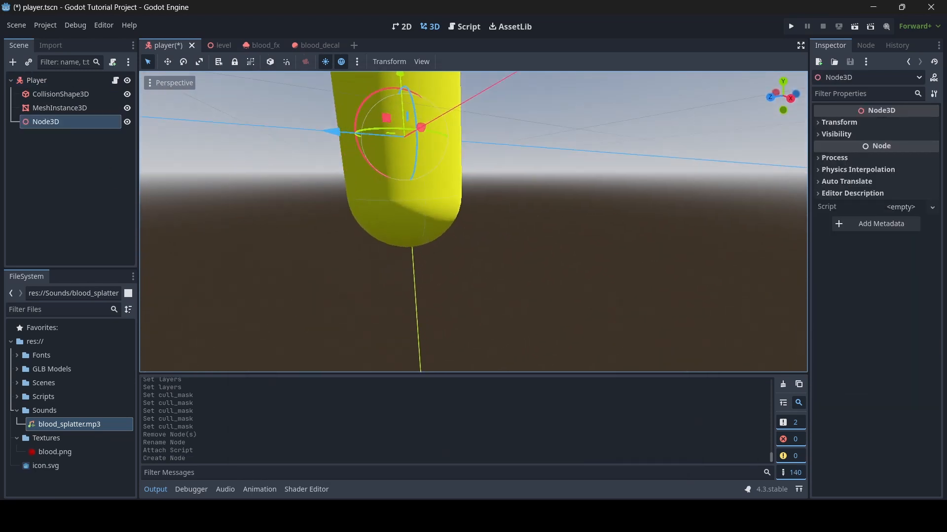
# Move the new Node3D straight down to the base of the player capsule.
pyautogui.moveTo(471, 150); pyautogui.dragTo(462, 229)
pyautogui.press('w')
pyautogui.moveTo(519, 210)
pyautogui.mouseDown(button='right')
pyautogui.moveTo(516, 260)
pyautogui.moveTo(508, 259)
pyautogui.moveTo(524, 225)
pyautogui.moveTo(511, 219)
pyautogui.moveTo(526, 207)
pyautogui.moveTo(528, 261)
pyautogui.moveTo(528, 227)
pyautogui.mouseUp(button='right')
pyautogui.press('s')
pyautogui.press('s')
pyautogui.press('w')
pyautogui.press('s')
pyautogui.press('w')
pyautogui.press('s')
# Rename the Node3D at the capsule's base to blood_spawn.
pyautogui.click(88, 125)
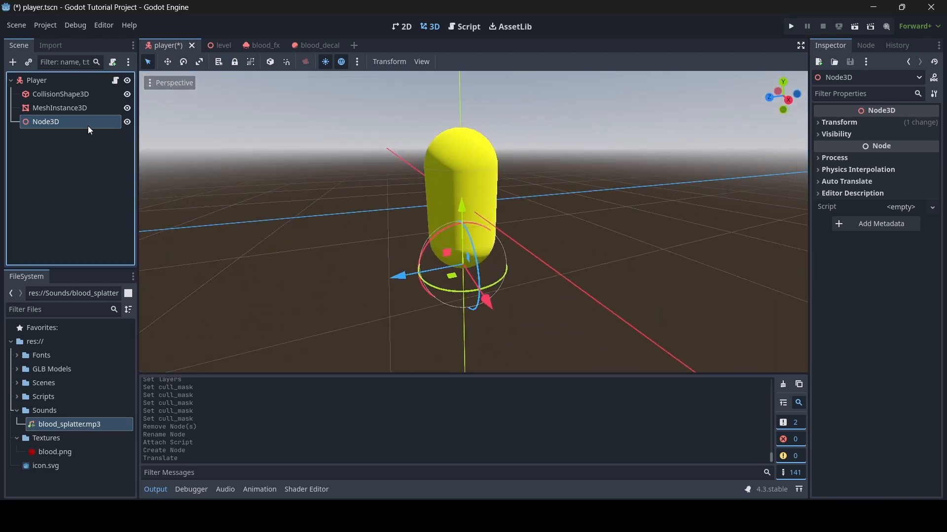
pyautogui.write('blood')
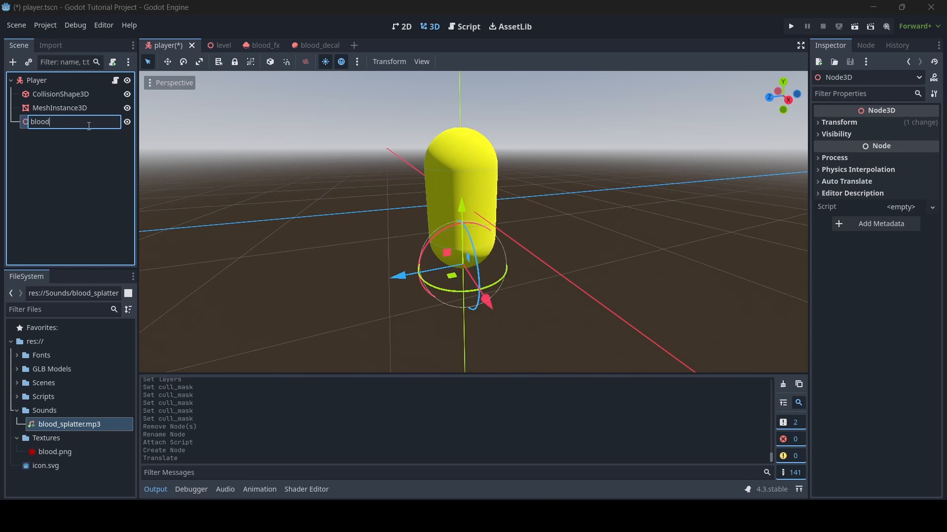
pyautogui.write('_spawn')
pyautogui.press('Return')
# Examine where the blood_spawn node sits relative to the bottom of the player capsule.
pyautogui.press('f')
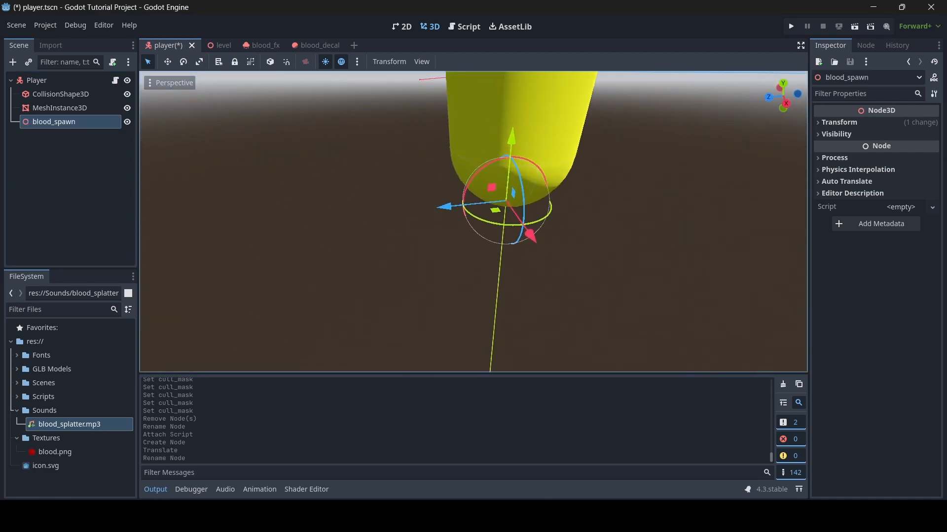
pyautogui.moveTo(473, 259); pyautogui.dragTo(581, 202, button='right')
pyautogui.press('s')
pyautogui.press('s')
pyautogui.press('w')
pyautogui.press('a')
pyautogui.press('s')
pyautogui.press('a')
pyautogui.moveTo(296, 148); pyautogui.dragTo(267, 156, button='right')
pyautogui.press('d')
pyautogui.press('w')
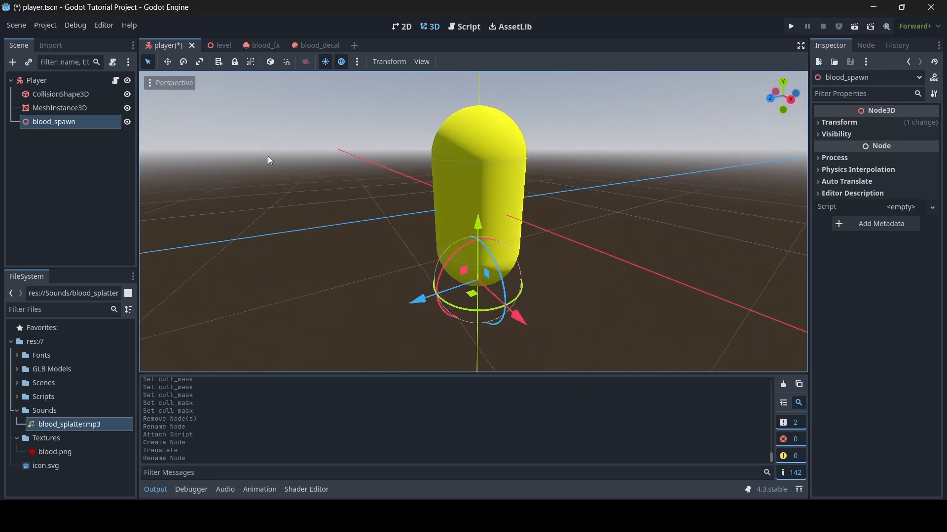
# Duplicate the blood_spawn node and move the copy up to the middle of the player capsule.
pyautogui.hotkey('ctrl', 'd')
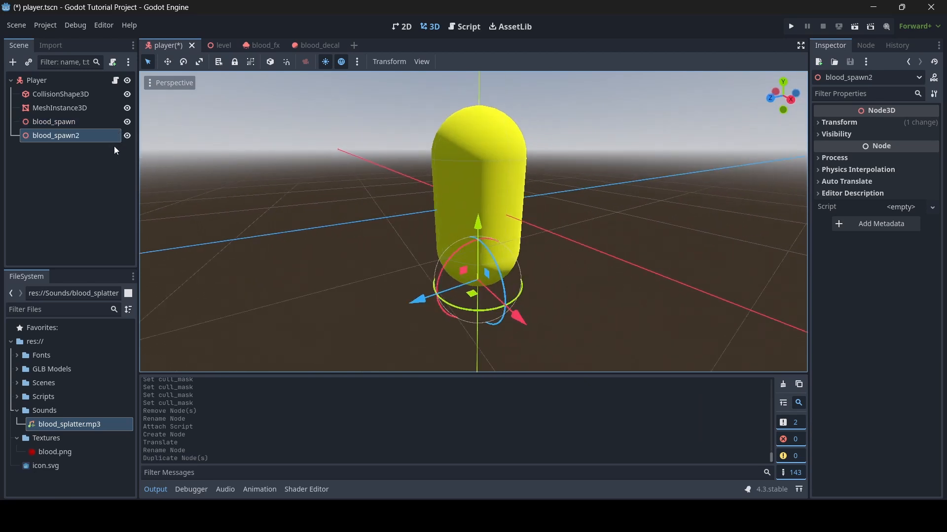
pyautogui.click(65, 123)
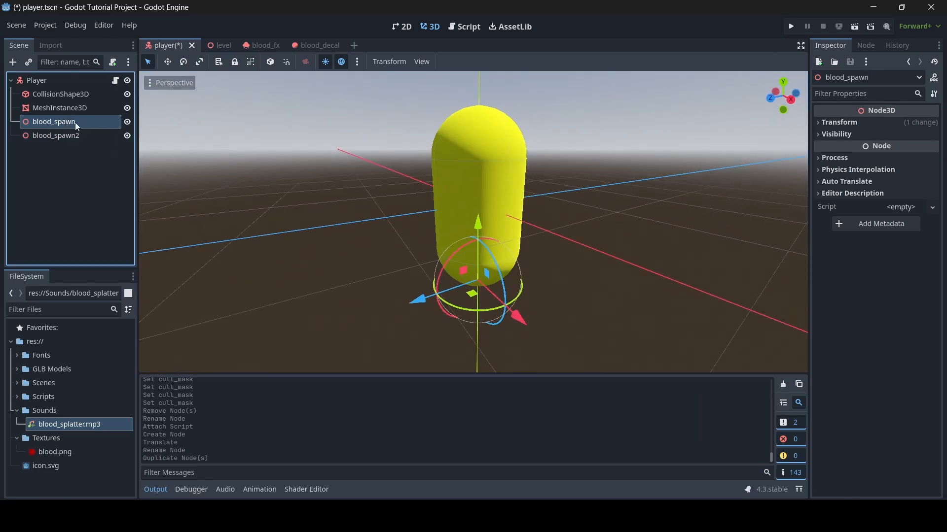
pyautogui.moveTo(461, 260); pyautogui.dragTo(461, 237, button='right')
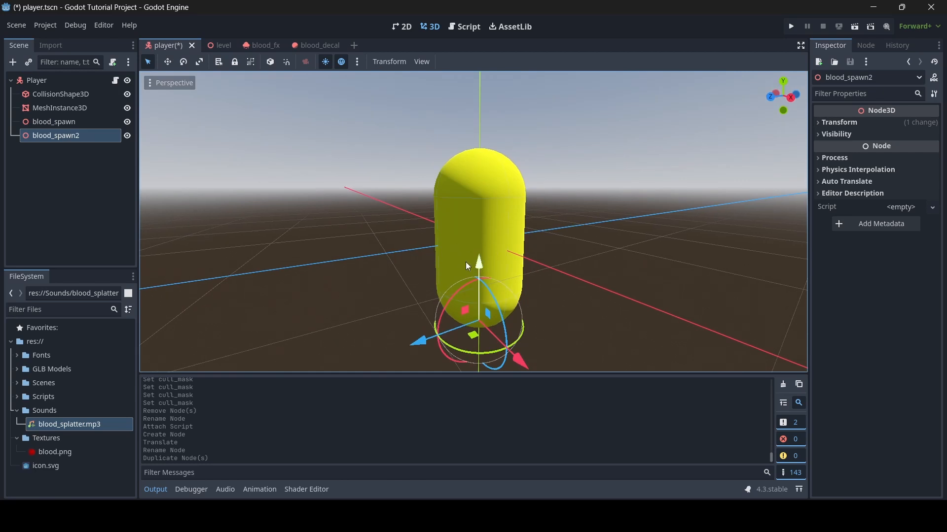
pyautogui.moveTo(481, 266); pyautogui.dragTo(469, 179)
# Rename the duplicated node at the capsule's middle to blood_fx_spawn.
pyautogui.click(73, 137)
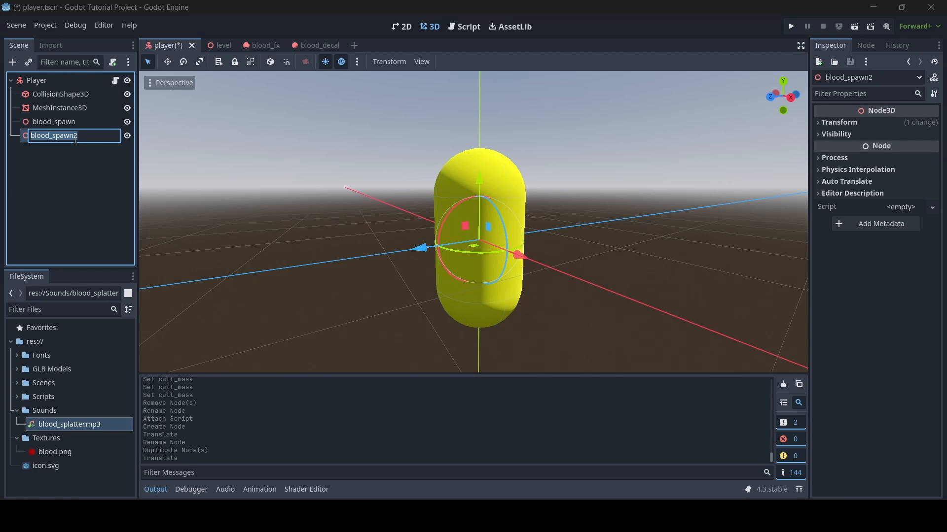
pyautogui.write('blood_fx_spawn')
pyautogui.press('Return')
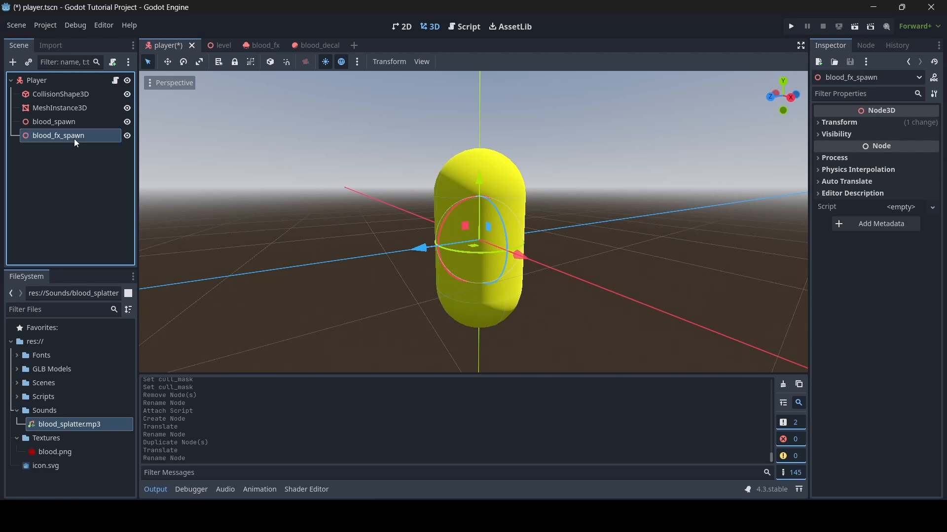
# Select the blood_spawn node and examine its position on the player from several sides.
pyautogui.click(78, 123)
pyautogui.moveTo(342, 122); pyautogui.dragTo(262, 157, button='right')
pyautogui.press('s')
pyautogui.press('a')
pyautogui.press('s')
pyautogui.press('d')
pyautogui.press('w')
pyautogui.press('s')
pyautogui.press('d')
pyautogui.press('w')
pyautogui.press('a')
pyautogui.press('s')
pyautogui.press('d')
pyautogui.press('w')
pyautogui.press('s')
pyautogui.press('w')
pyautogui.press('s')
pyautogui.press('w')
pyautogui.press('s')
pyautogui.press('w')
pyautogui.press('s')
# Select the blood_fx_spawn node and examine its position on the player from several sides.
pyautogui.click(85, 134)
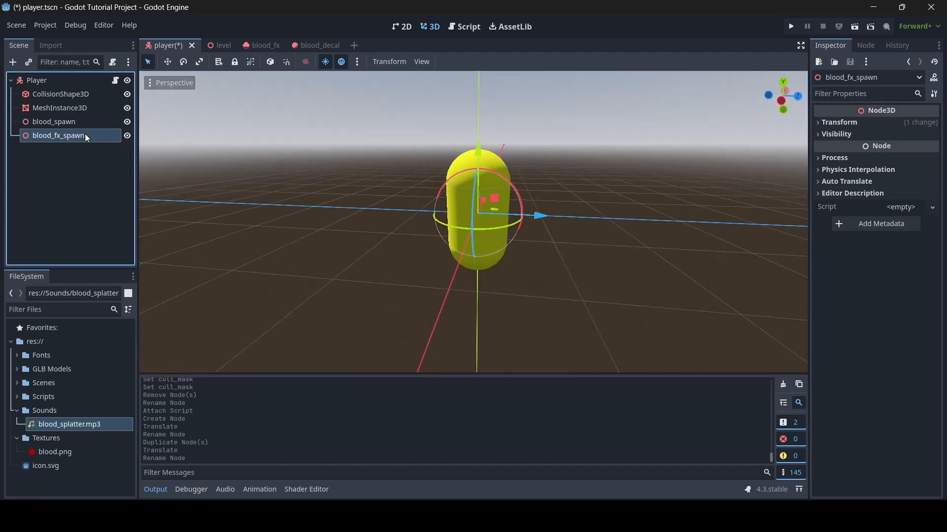
pyautogui.press('w')
pyautogui.moveTo(573, 227); pyautogui.dragTo(592, 231, button='right')
pyautogui.press('d')
pyautogui.press('s')
pyautogui.press('d')
pyautogui.press('w')
pyautogui.press('s')
pyautogui.press('a')
pyautogui.press('w')
pyautogui.press('s')
pyautogui.press('d')
pyautogui.press('a')
pyautogui.press('w')
pyautogui.press('s')
pyautogui.press('a')
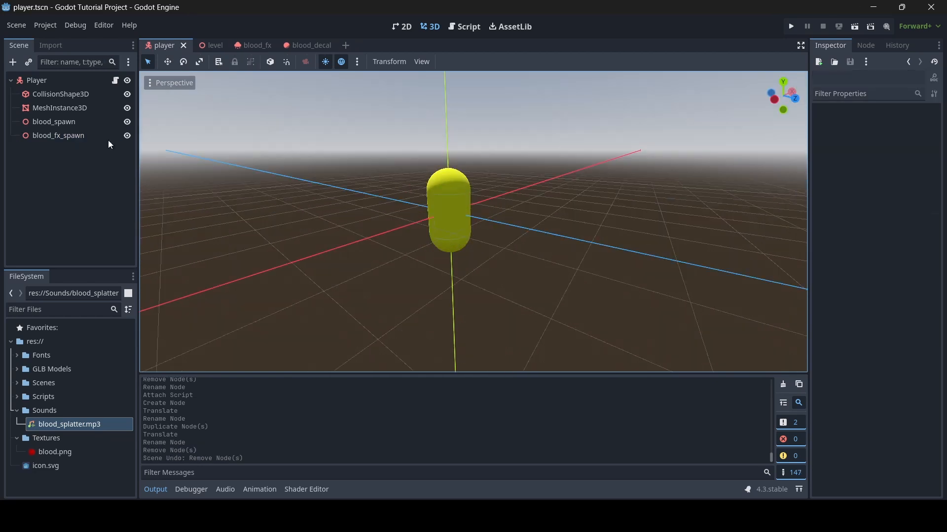
# Compare the placement of the blood_spawn and blood_fx_spawn nodes by selecting each in turn.
pyautogui.click(41, 131)
pyautogui.click(49, 125)
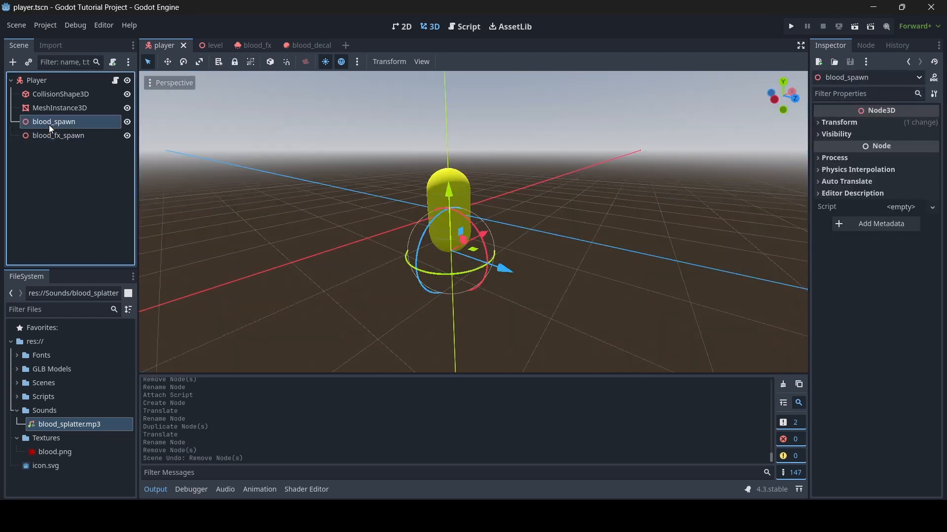
pyautogui.click(67, 137)
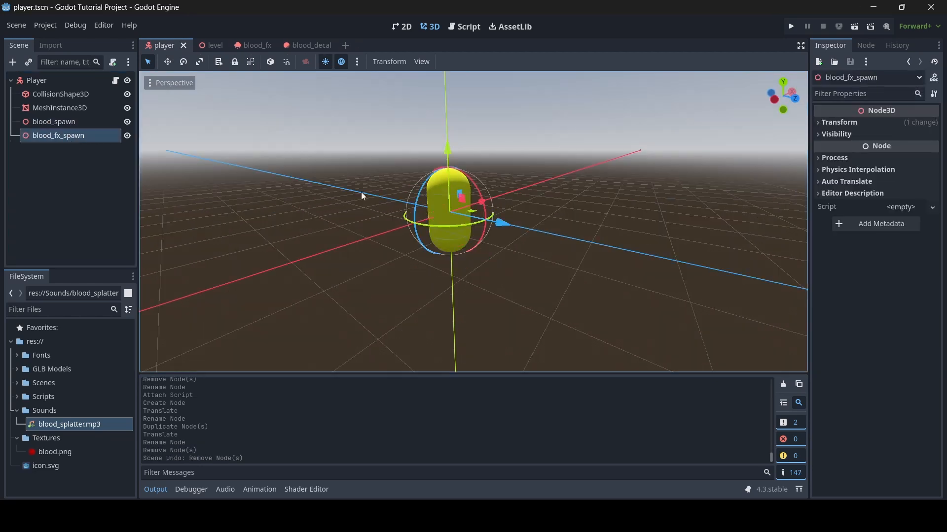
pyautogui.moveTo(361, 191); pyautogui.dragTo(339, 174, button='right')
pyautogui.press('w')
pyautogui.press('s')
# Open the Player node's player.gd script and go to the constants at its beginning.
pyautogui.click(56, 81)
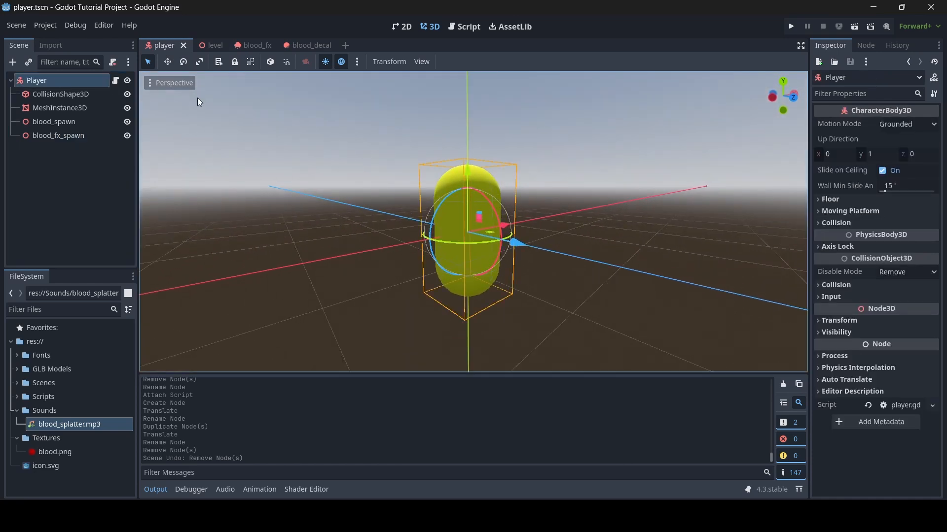
pyautogui.click(459, 28)
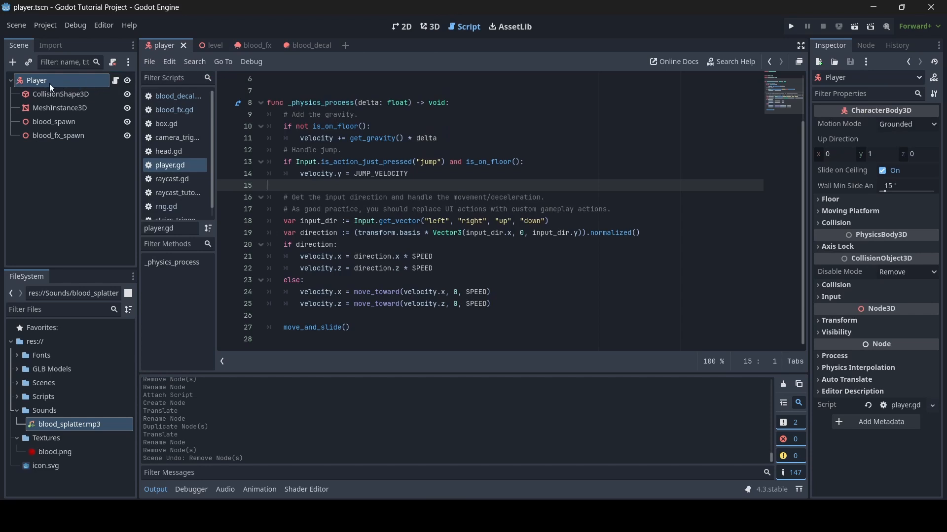
pyautogui.scroll(2, 327, 189)
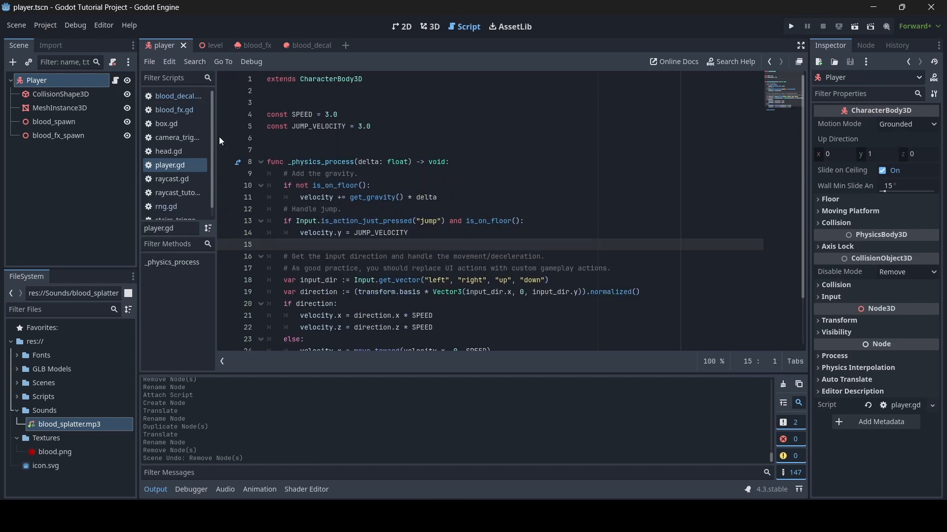
# Below the constants, declare the variable blood_decal as a preload of "res://Scenes/blood_decal.tscn".
pyautogui.click(391, 128)
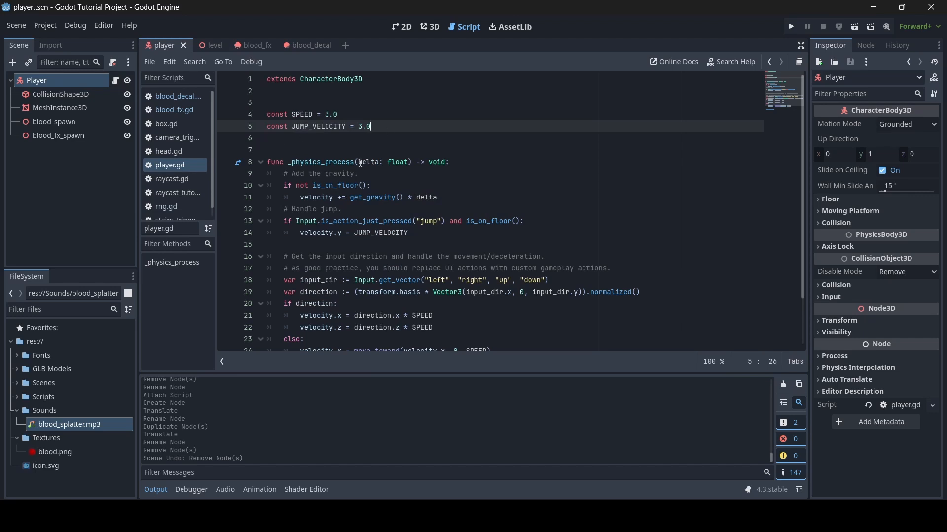
pyautogui.press('Return')
pyautogui.press('Return')
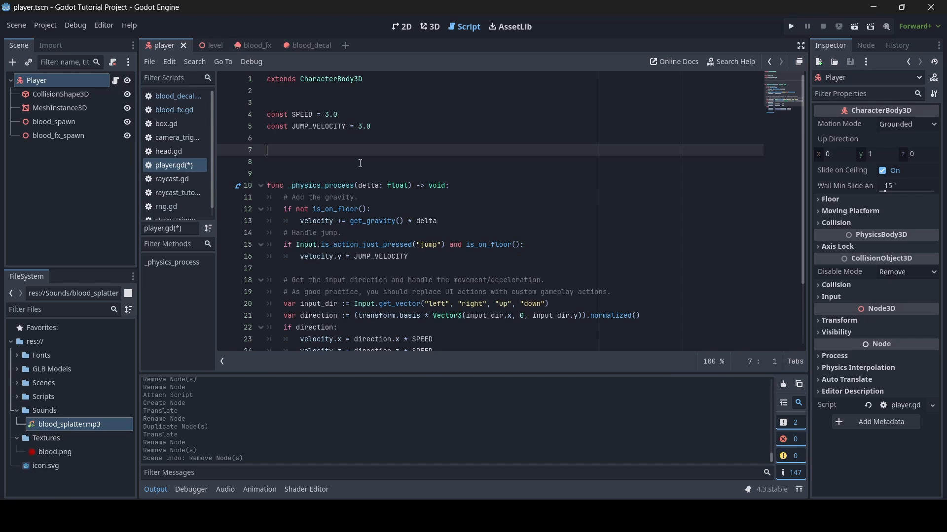
pyautogui.write('var blood_decal = preload')
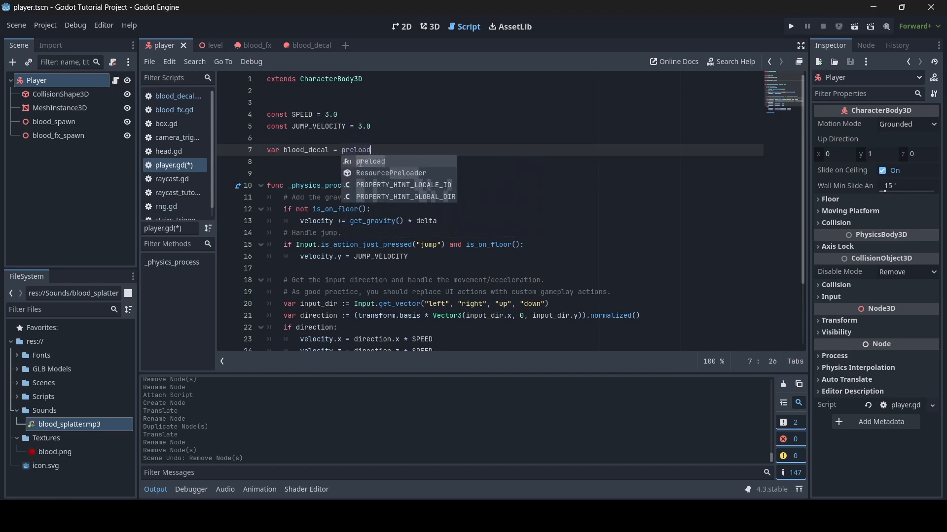
pyautogui.write('(')
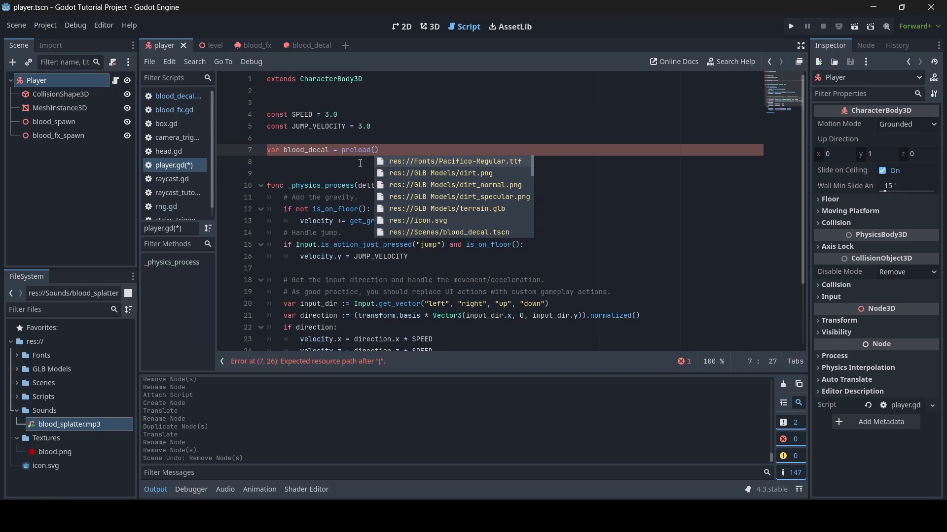
pyautogui.write('"')
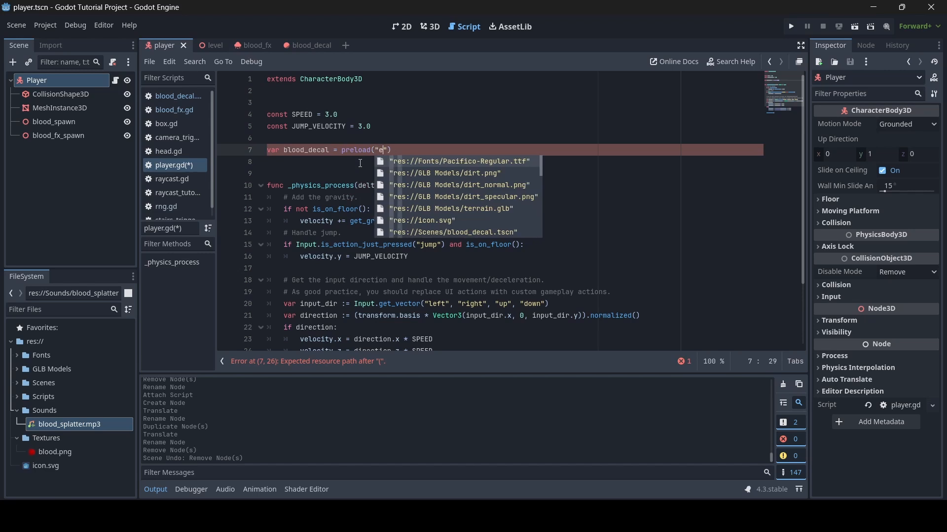
pyautogui.write('e')
pyautogui.write('es:')
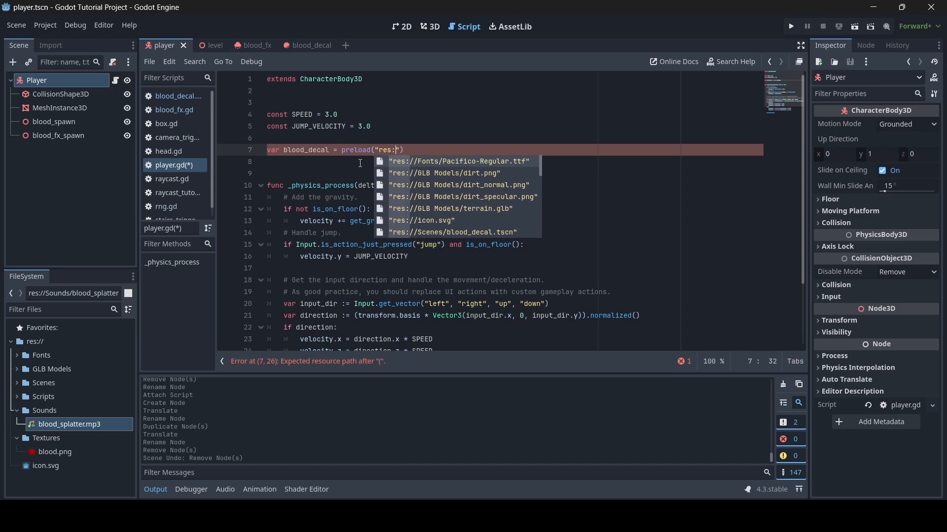
pyautogui.write('//')
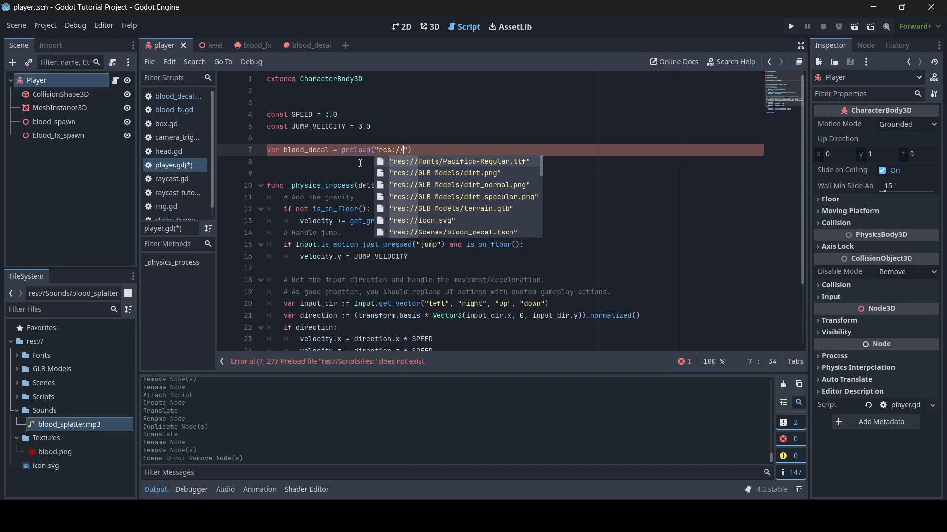
pyautogui.write('S')
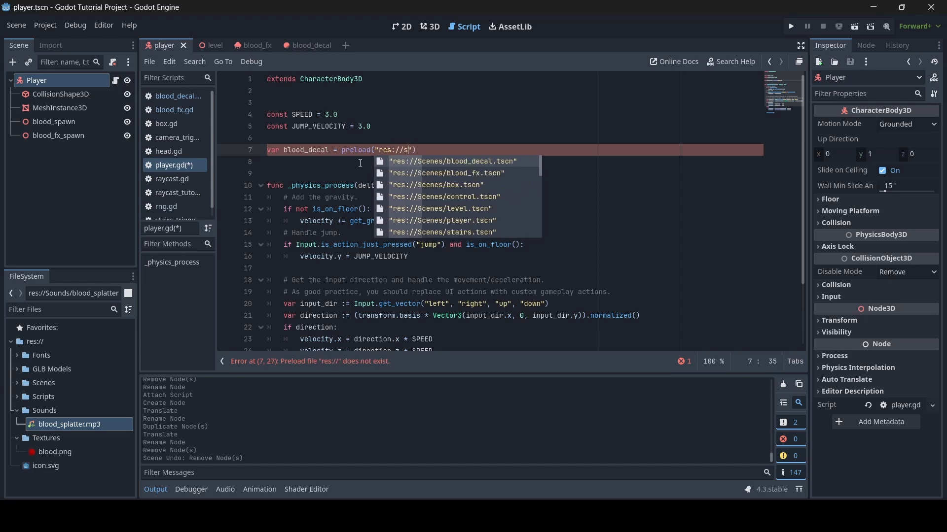
pyautogui.press('BackSpace')
pyautogui.write('Scenes/d')
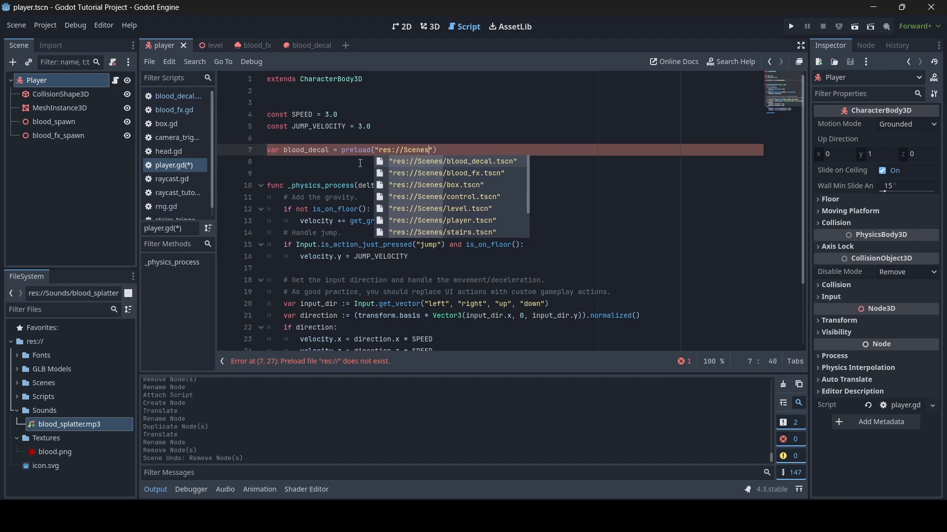
pyautogui.press('BackSpace')
pyautogui.write('b')
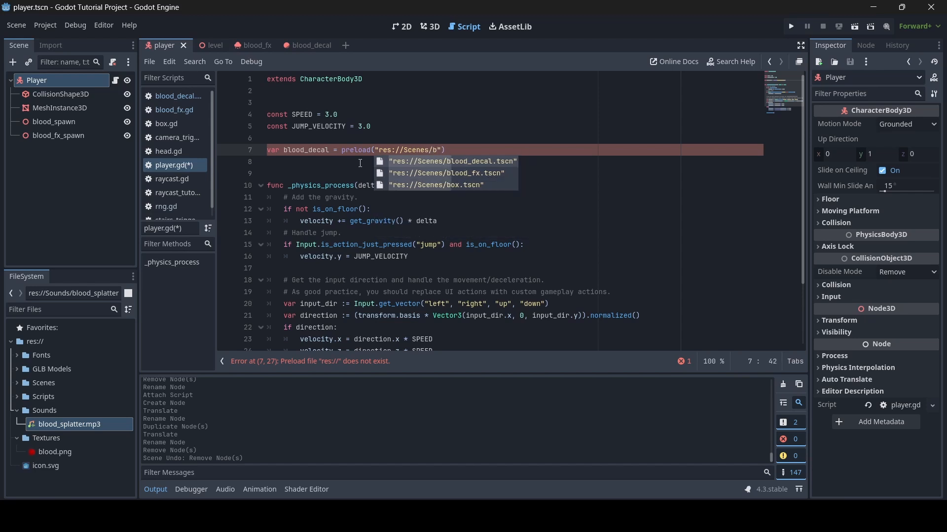
pyautogui.click(487, 164)
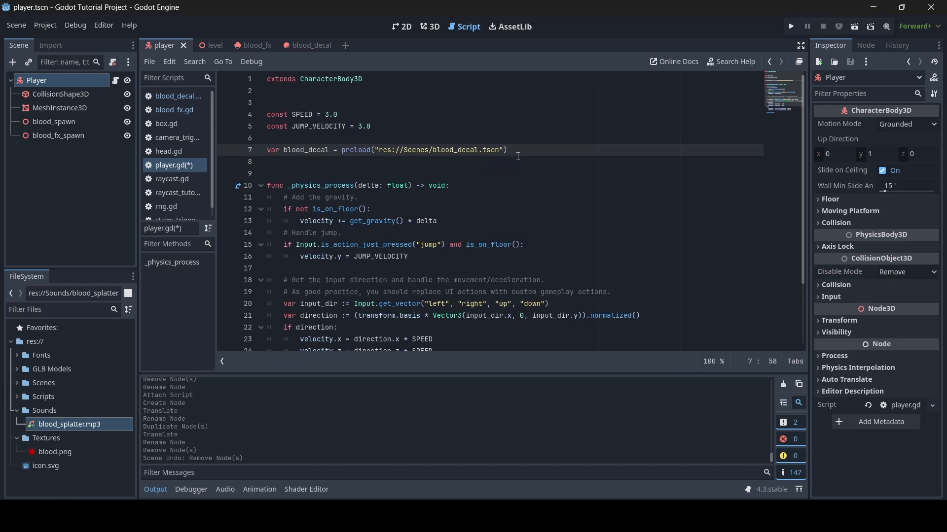
# Duplicate the blood_decal preload line, change the copy to blood_fx with "res://Scenes/blood_fx.tscn", and save the script.
pyautogui.moveTo(527, 148); pyautogui.dragTo(263, 152)
pyautogui.hotkey('ctrl', 'c')
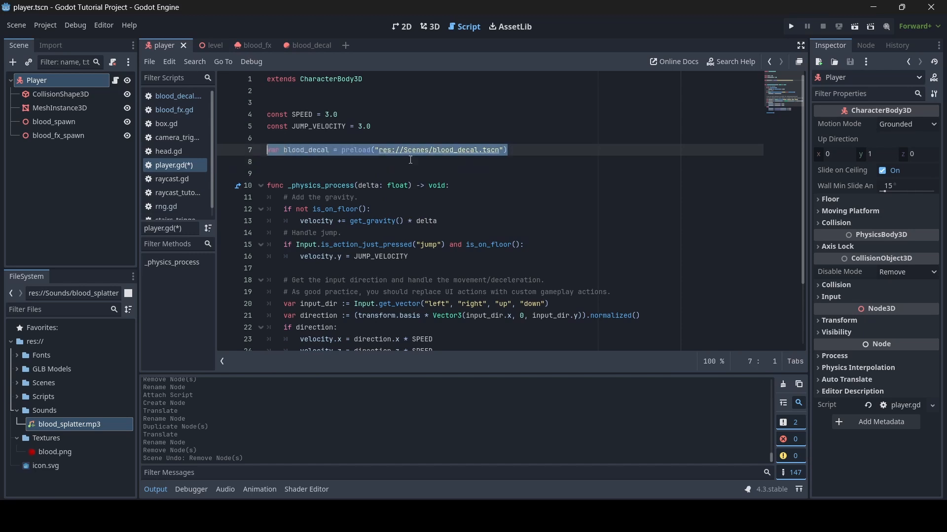
pyautogui.click(522, 154)
pyautogui.press('Return')
pyautogui.hotkey('ctrl', 'v')
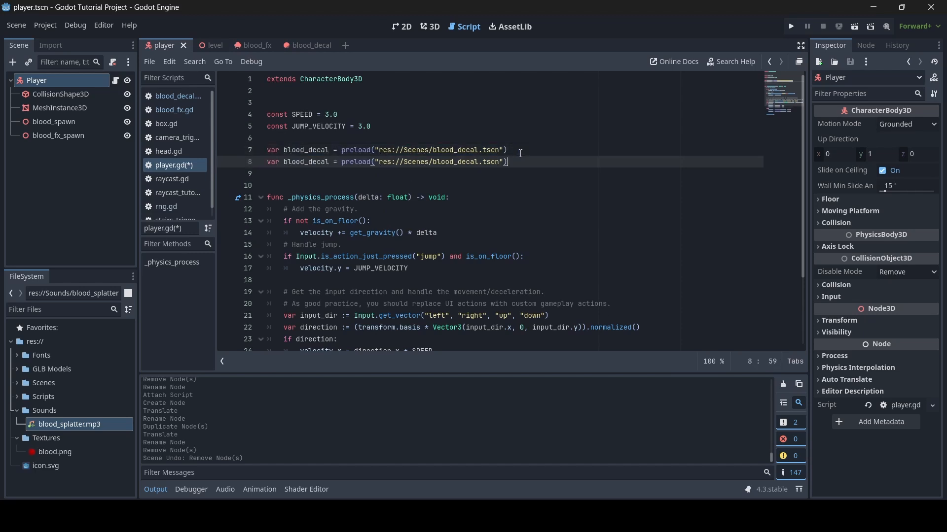
pyautogui.moveTo(329, 162); pyautogui.dragTo(309, 163)
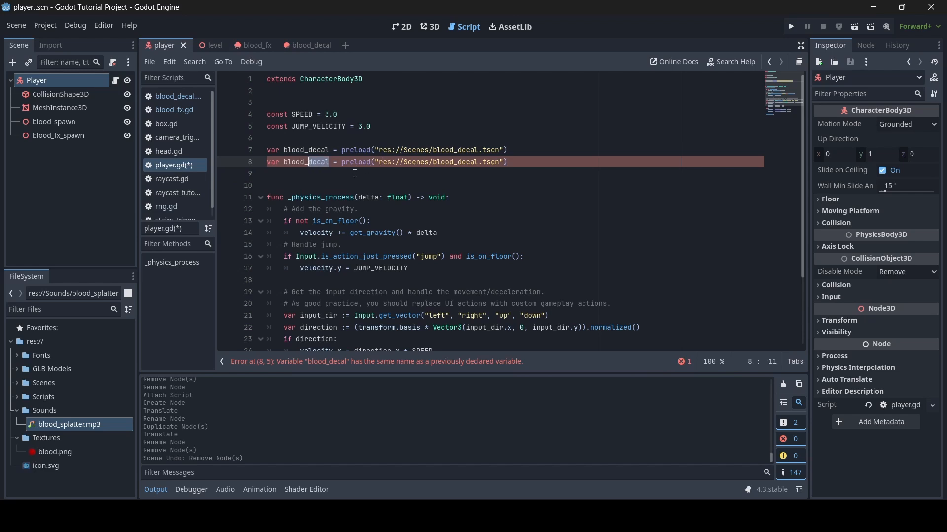
pyautogui.write('fx')
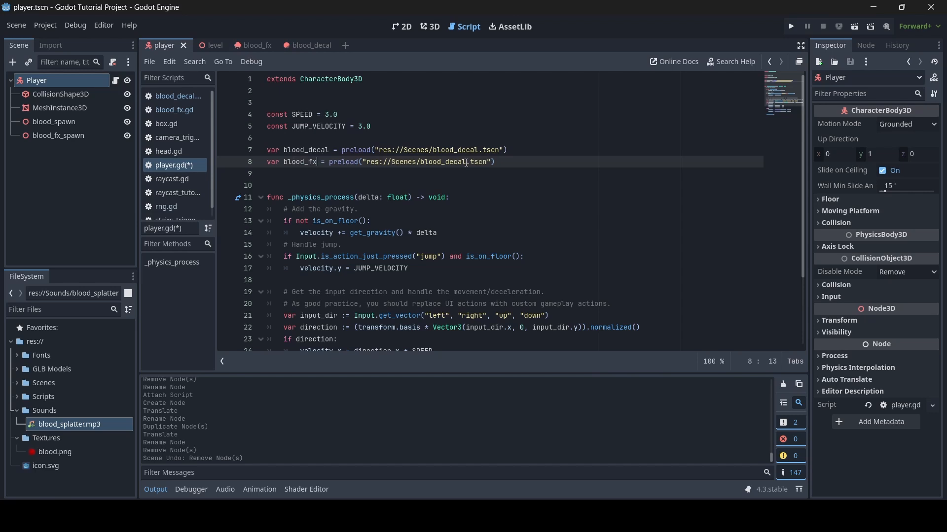
pyautogui.moveTo(466, 162); pyautogui.dragTo(448, 163)
pyautogui.write('fx')
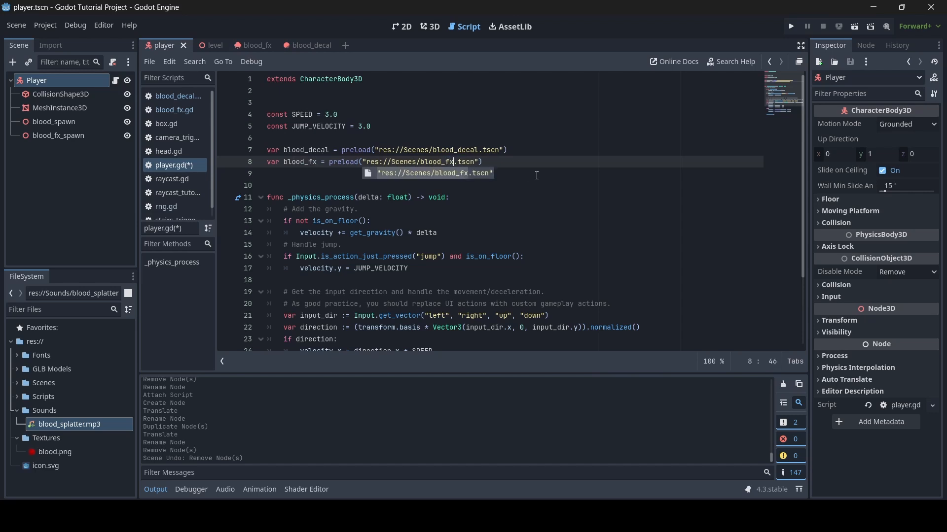
pyautogui.click(508, 161)
pyautogui.hotkey('ctrl', 's')
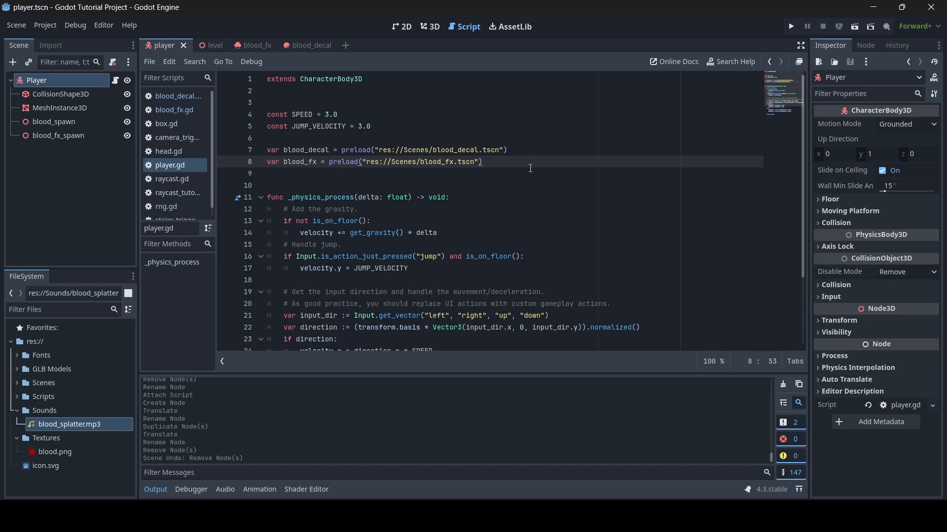
# Add a spawn_blood() function below the preloads containing var dec = blood_decal.instantiate(), and save the script.
pyautogui.press('Return')
pyautogui.press('Return')
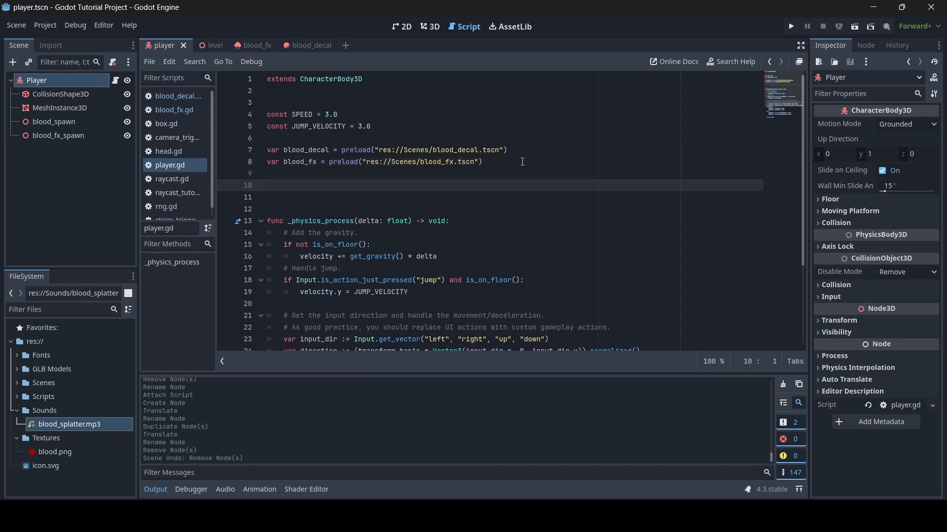
pyautogui.write('func sp')
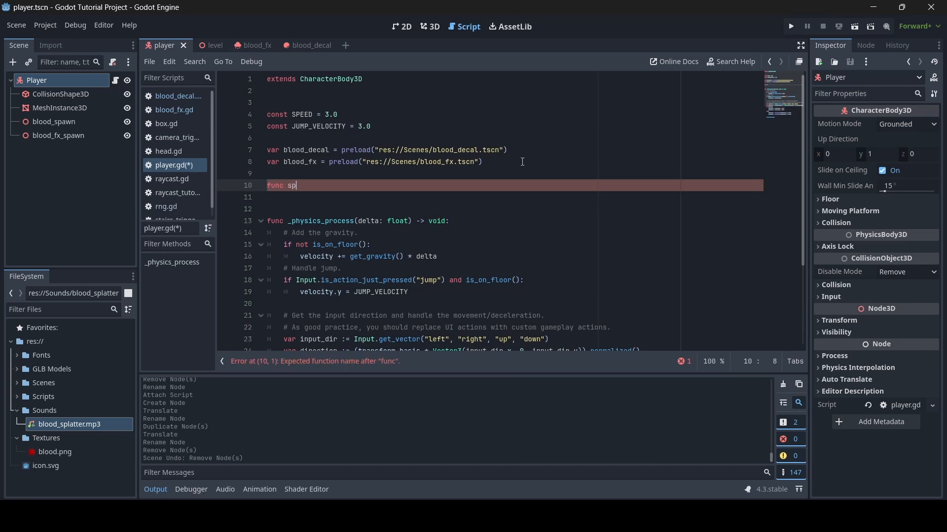
pyautogui.write('awn_blood():')
pyautogui.press('Return')
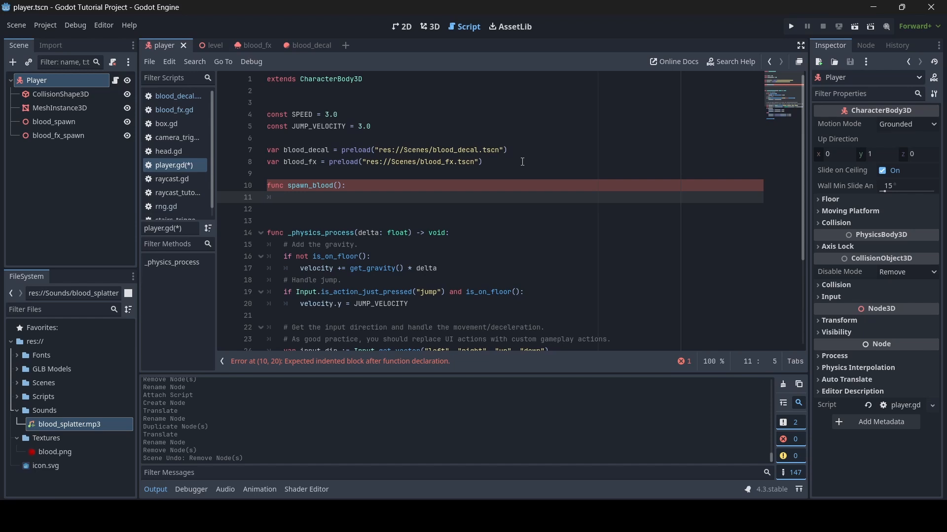
pyautogui.write('var dec = ')
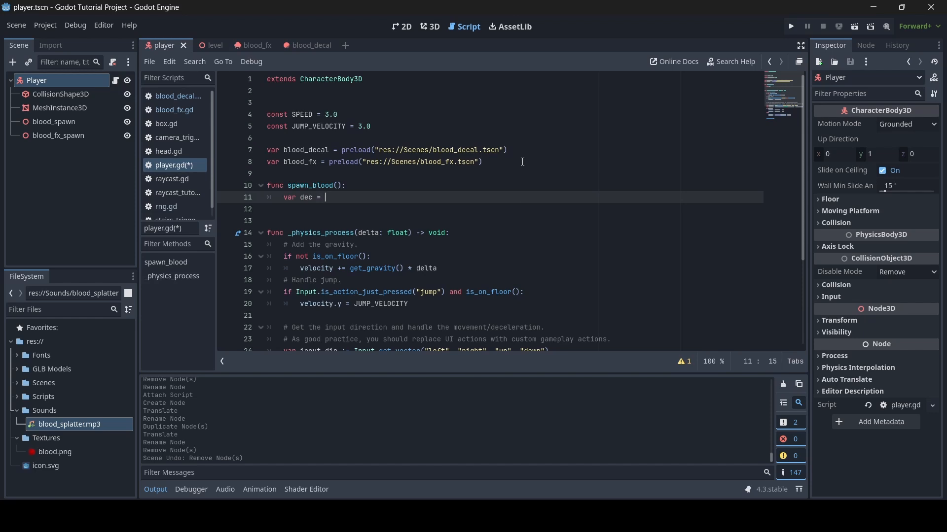
pyautogui.write('blood_decal.in')
pyautogui.press('Return')
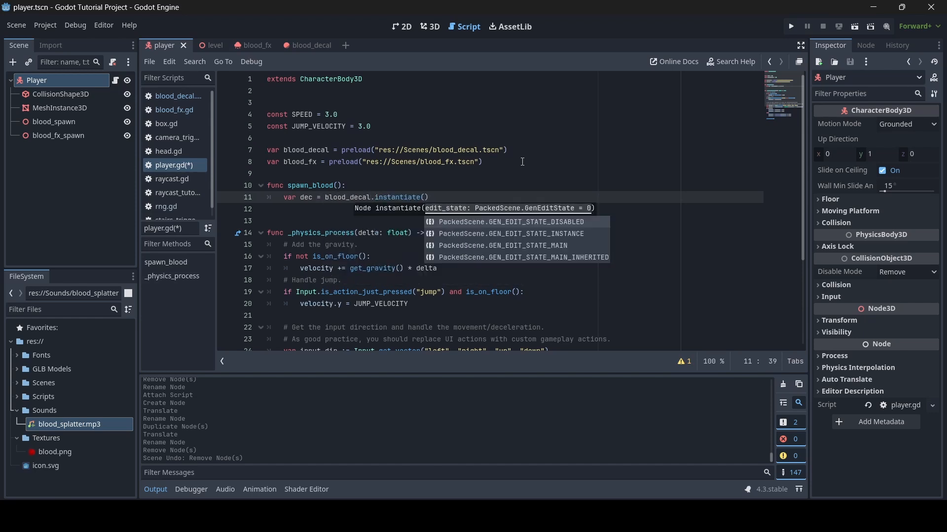
pyautogui.click(433, 196)
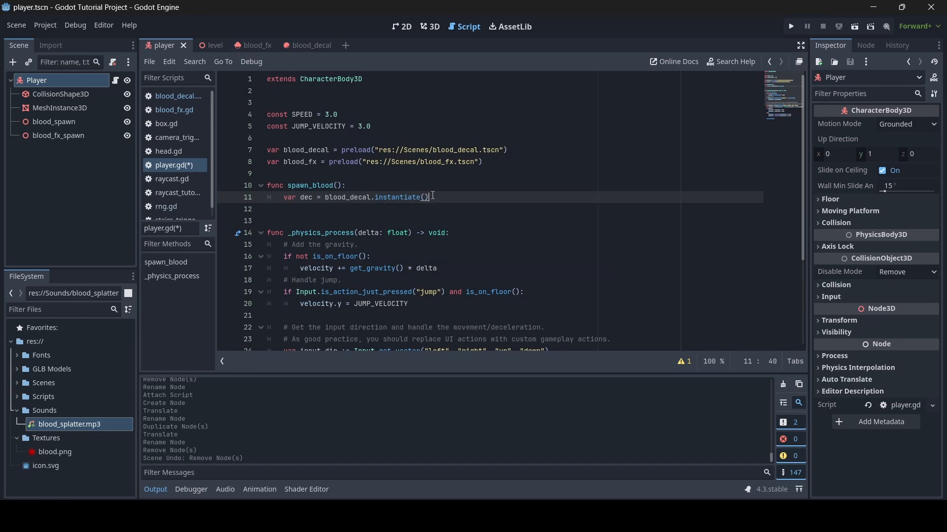
pyautogui.hotkey('ctrl', 's')
# Add var part = blood_fx.instantiate() as the second line of spawn_blood(), and save the script.
pyautogui.press('Return')
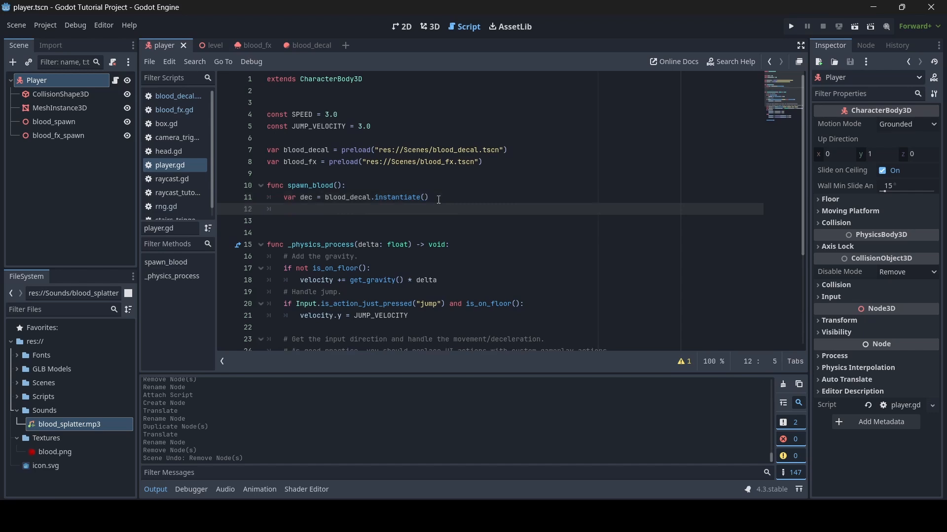
pyautogui.write('var part = bloo')
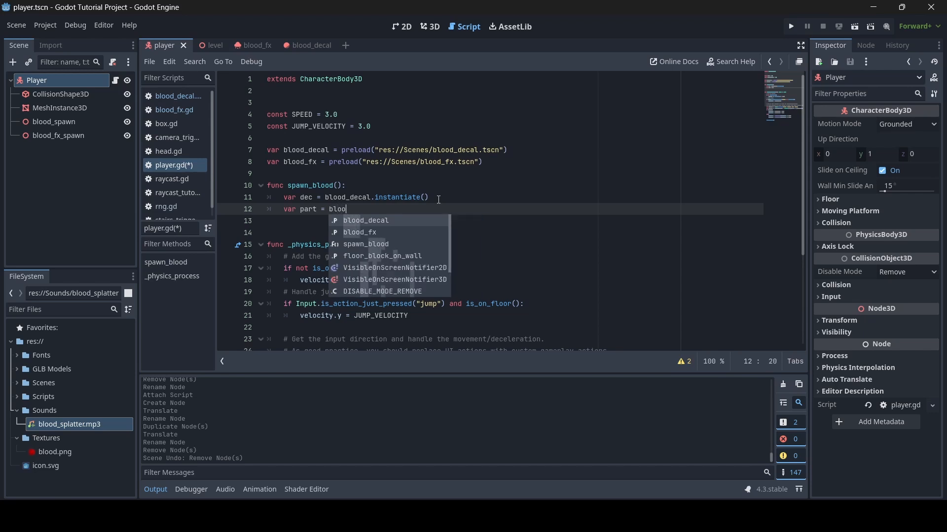
pyautogui.write('d_fx.in')
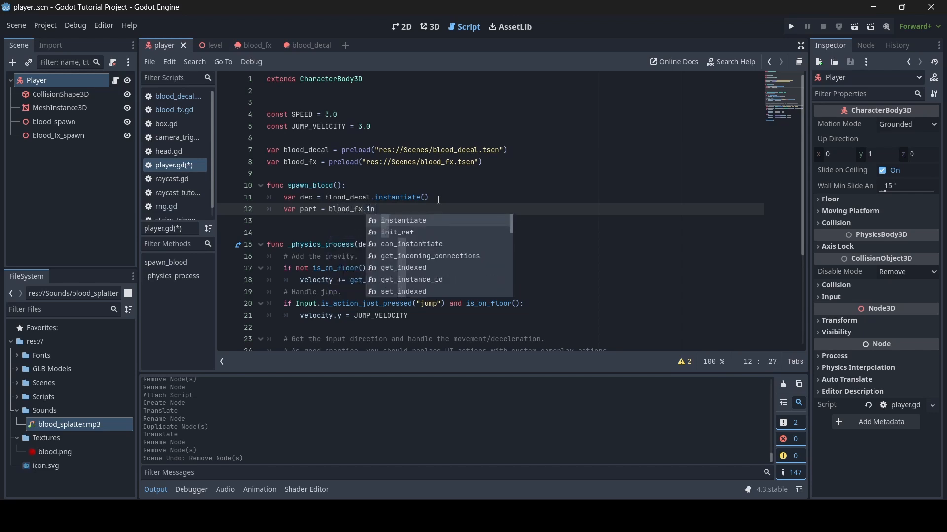
pyautogui.press('Return')
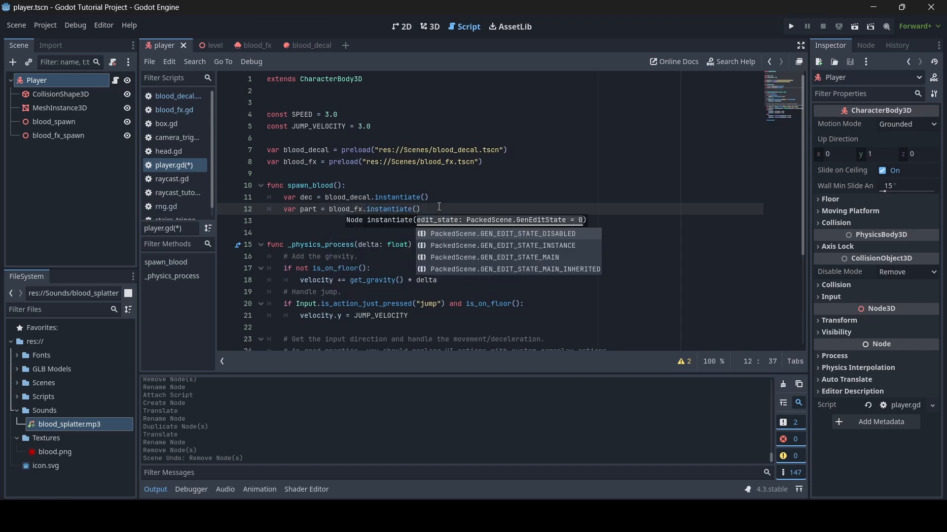
pyautogui.click(436, 213)
pyautogui.hotkey('ctrl', 's')
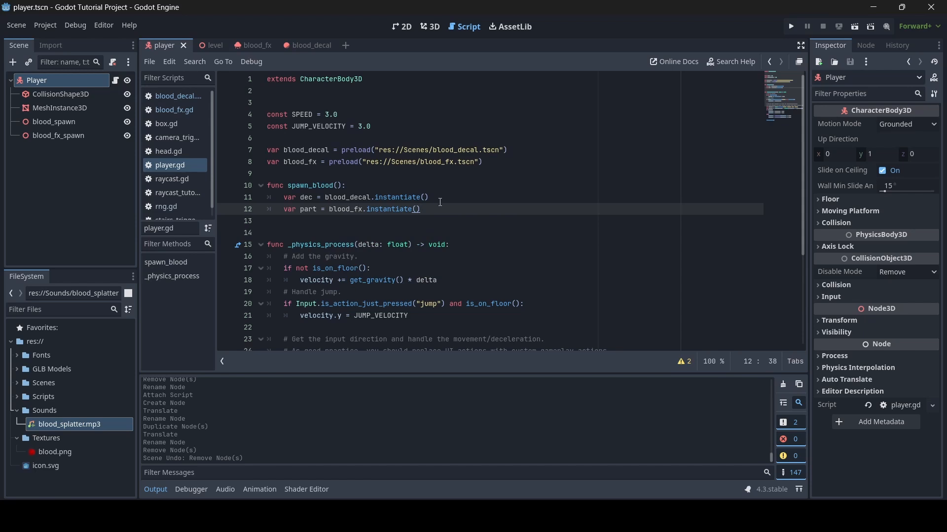
# Add the line get_tree().current_scene.add_child(dec) to spawn_blood() after the two instantiations.
pyautogui.press('Return')
pyautogui.write('get_')
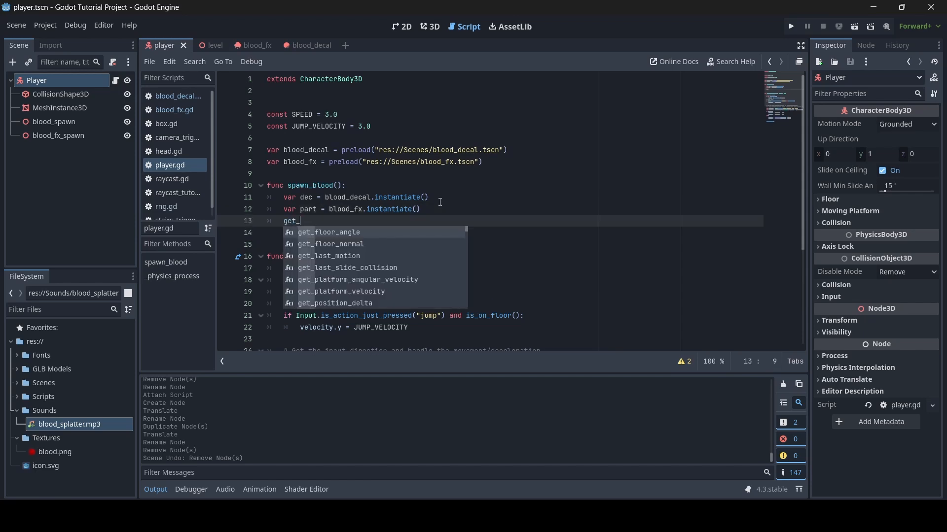
pyautogui.write('tre')
pyautogui.press('Return')
pyautogui.write('.cur')
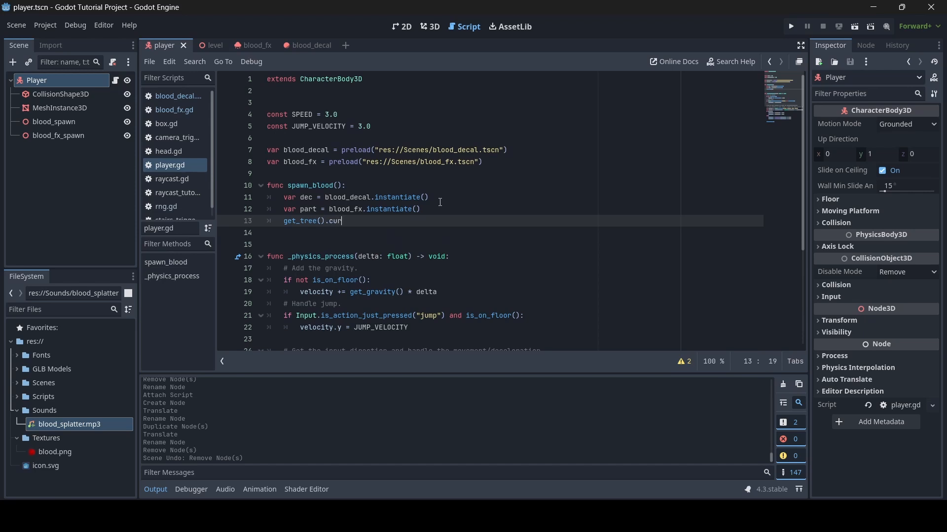
pyautogui.write('rent_scene')
pyautogui.press('Return')
pyautogui.write('.add_c')
pyautogui.press('Return')
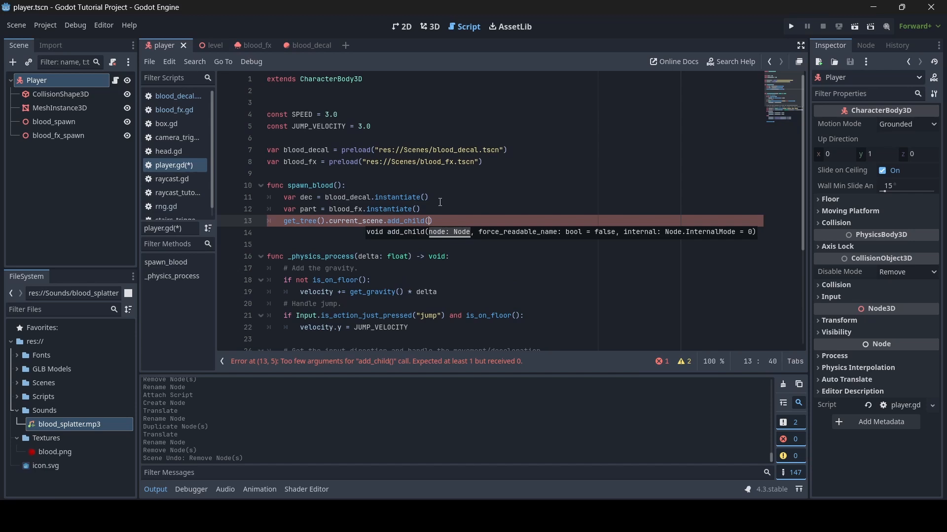
pyautogui.write('dec')
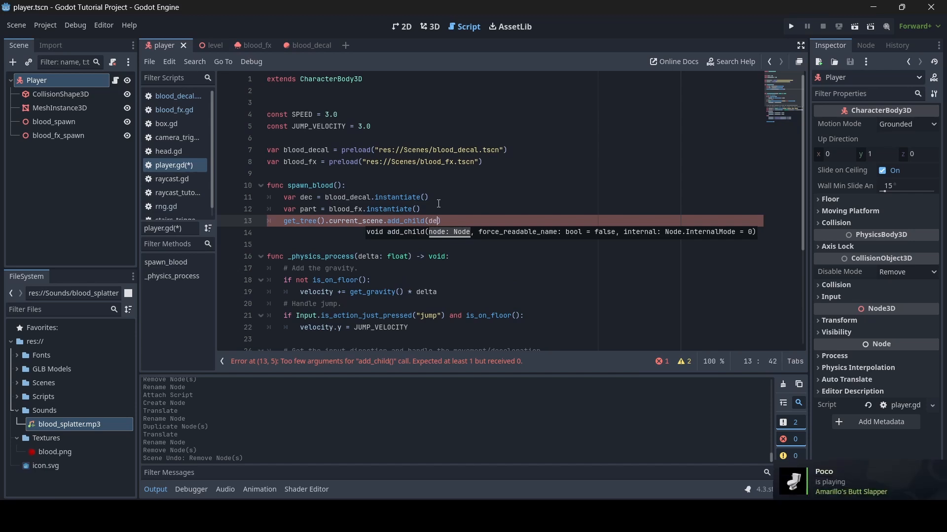
# Duplicate the get_tree().current_scene.add_child(dec) line in spawn_blood(), change the copy's argument to part, and save the script.
pyautogui.click(352, 220)
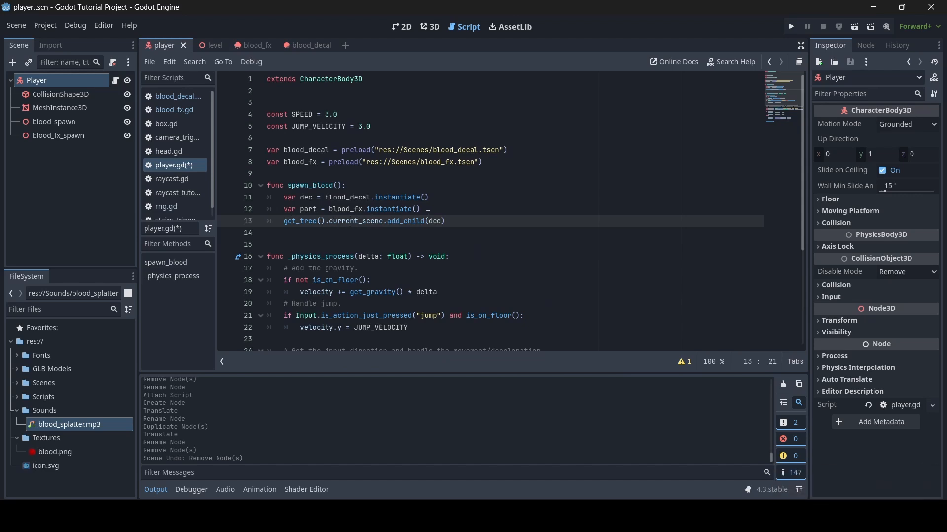
pyautogui.doubleClick(433, 221)
pyautogui.click(454, 218)
pyautogui.moveTo(461, 223); pyautogui.dragTo(285, 227)
pyautogui.hotkey('ctrl', 'c')
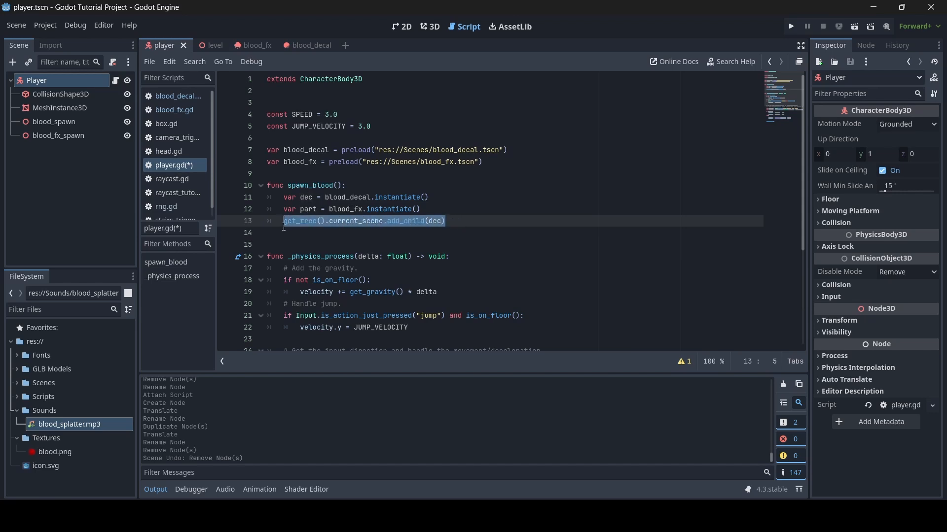
pyautogui.click(450, 225)
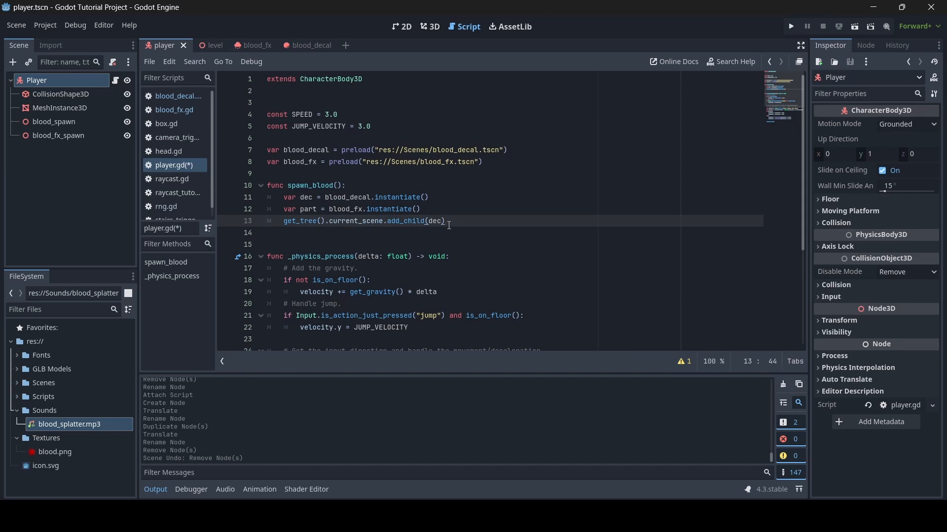
pyautogui.press('Return')
pyautogui.hotkey('ctrl', 'v')
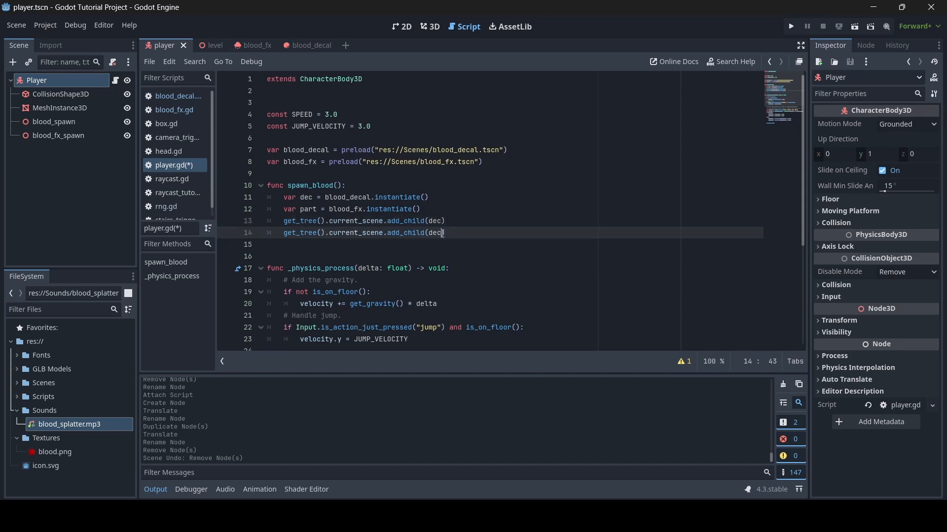
pyautogui.moveTo(443, 233); pyautogui.dragTo(430, 235)
pyautogui.write('part')
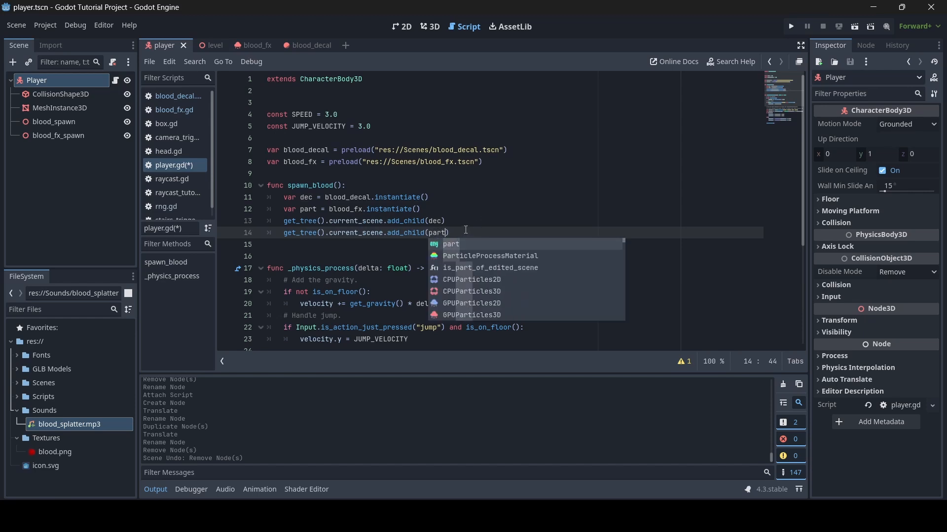
pyautogui.click(462, 232)
pyautogui.hotkey('ctrl', 's')
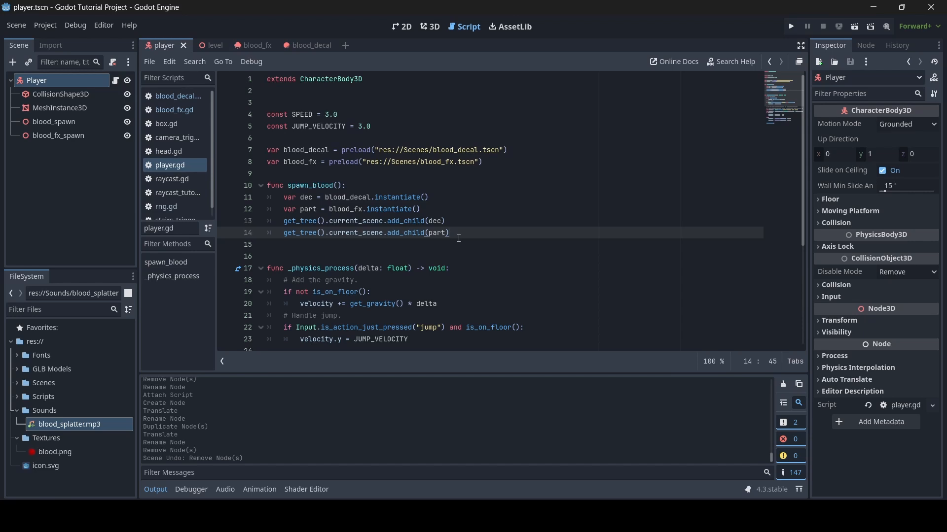
# Add a line to the end of spawn_blood() that reads dec.global_transform.origin = $blood_spawn.
pyautogui.press('Return')
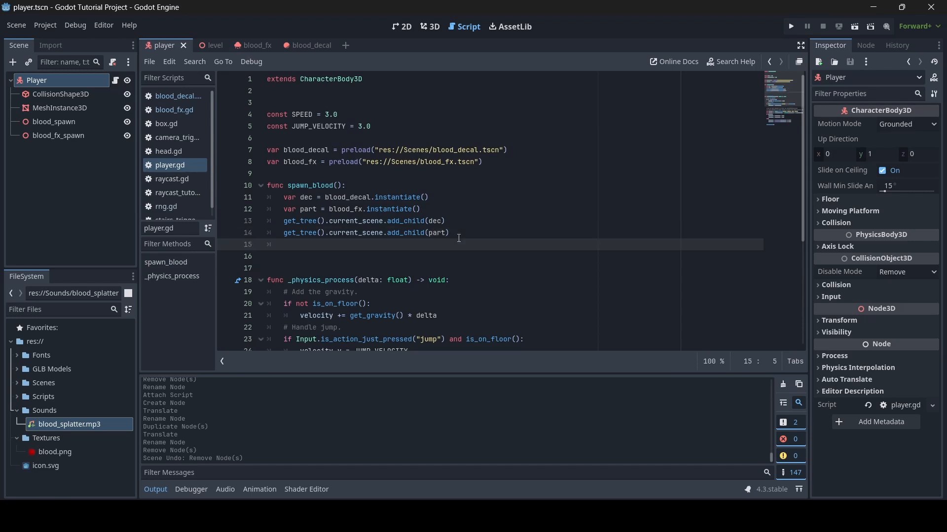
pyautogui.write('dec.g')
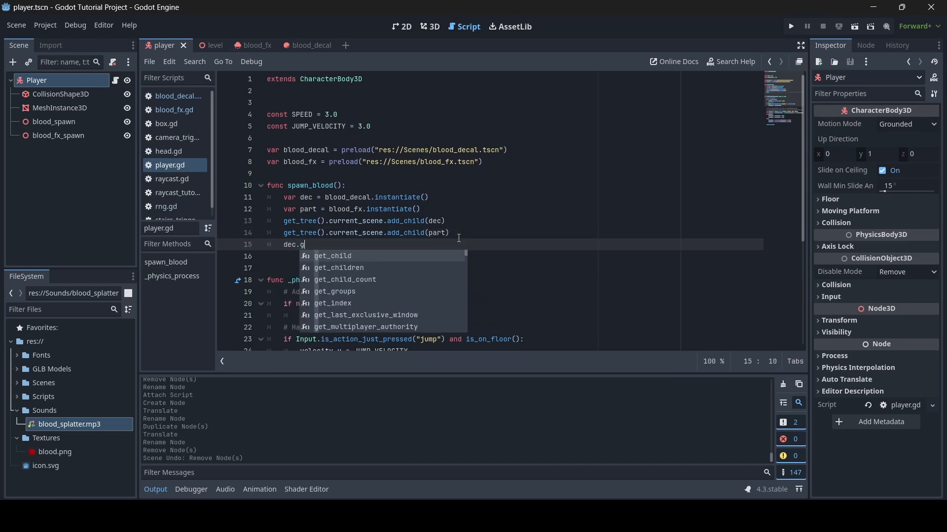
pyautogui.write('lobal_trans')
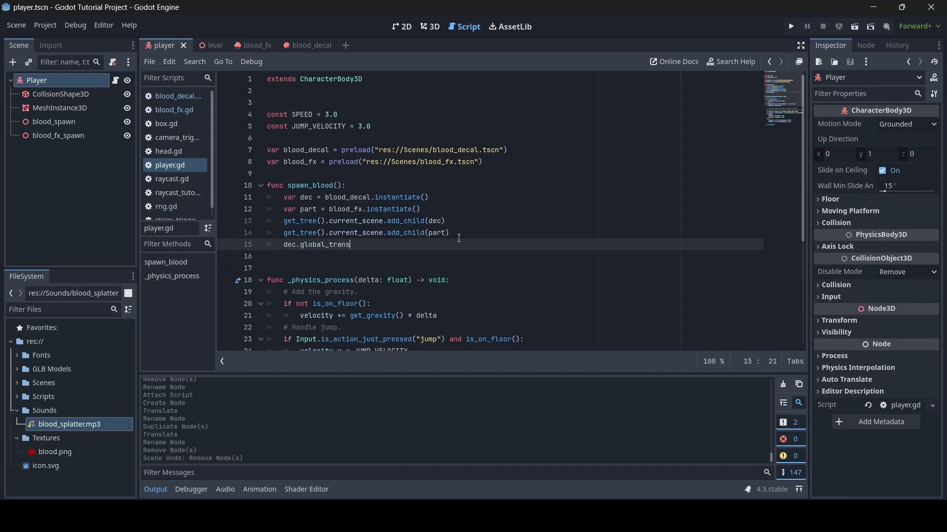
pyautogui.write('form.origin')
pyautogui.write('= ')
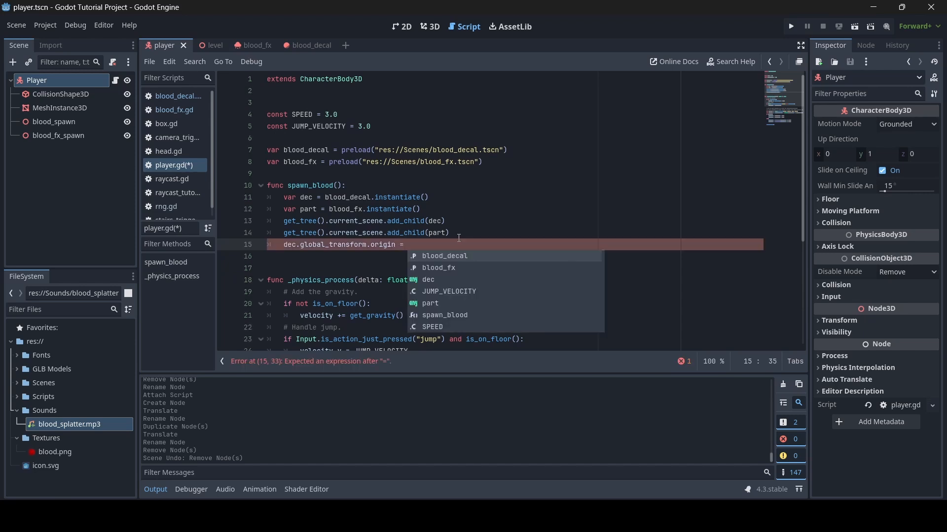
pyautogui.write('$')
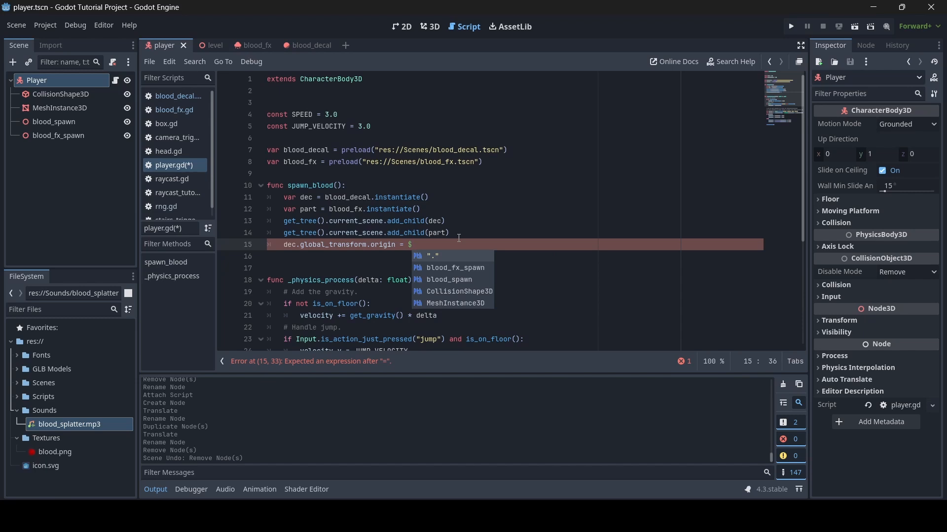
pyautogui.write('blood')
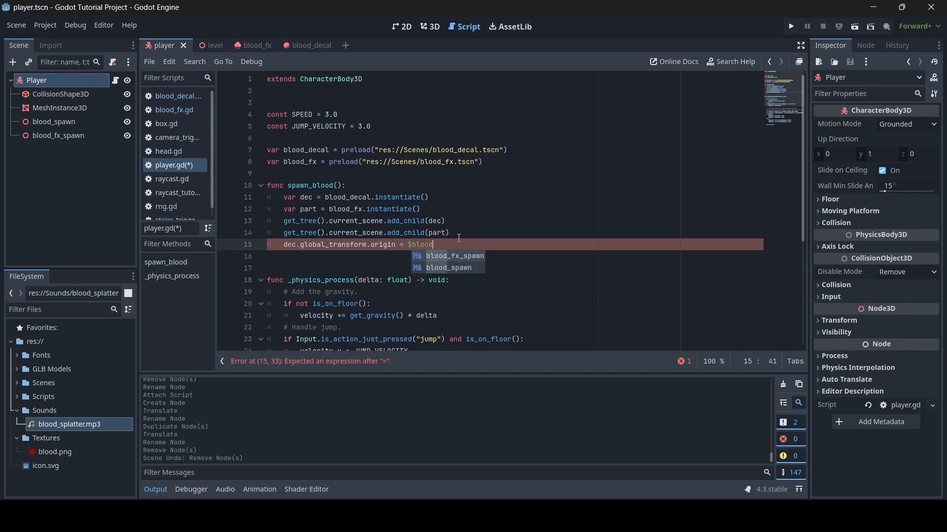
pyautogui.write('_s')
pyautogui.press('Return')
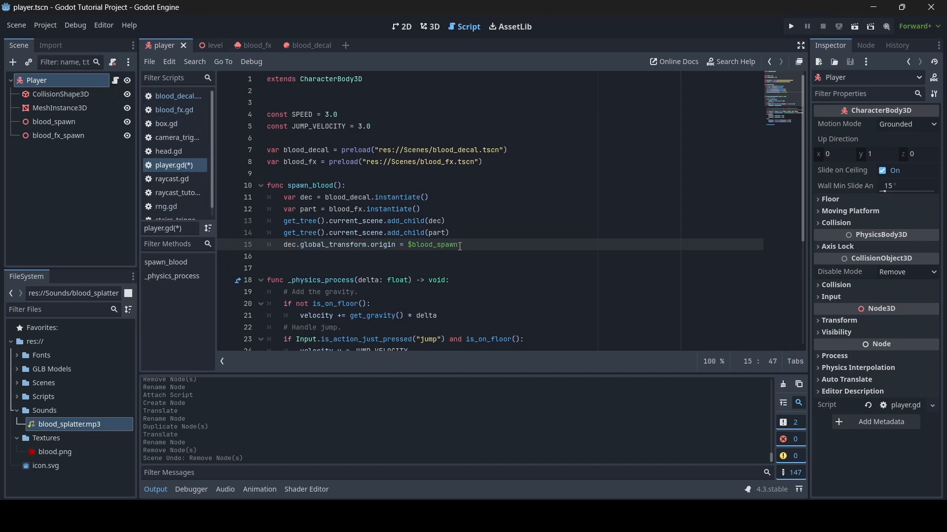
# Append .global_transform.origin after $blood_spawn on the dec line and save the script.
pyautogui.click(410, 245)
pyautogui.click(476, 242)
pyautogui.write('.global_transform.or')
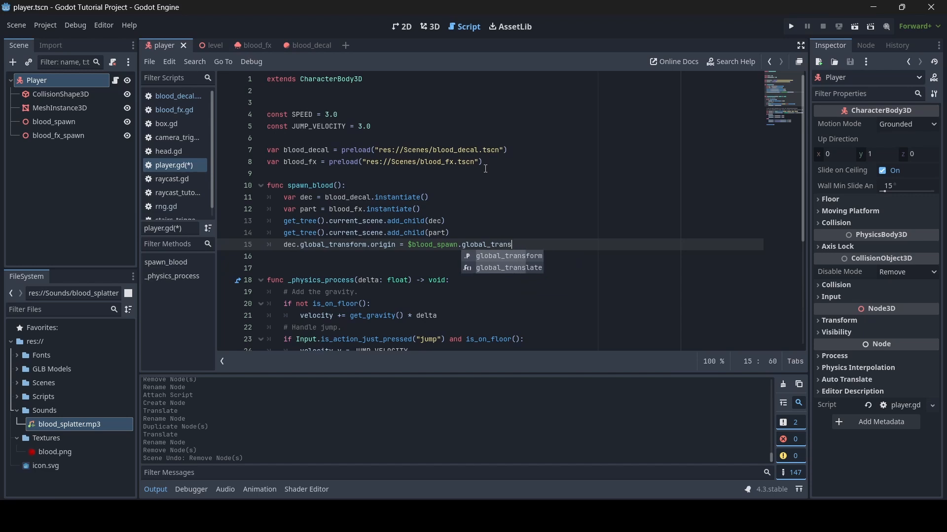
pyautogui.write('igin')
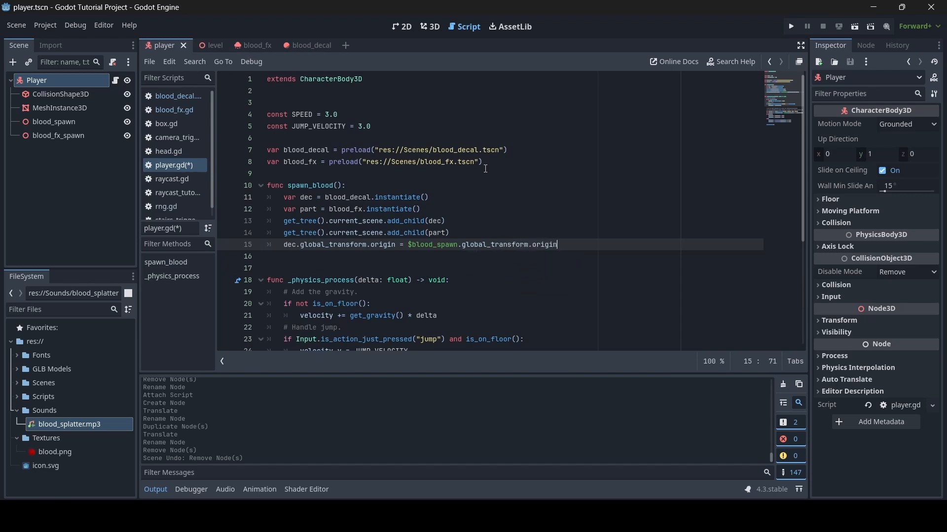
pyautogui.hotkey('ctrl', 's')
# Duplicate the dec.global_transform.origin line, change the copy to part and $blood_fx_spawn, and save the script.
pyautogui.moveTo(563, 245); pyautogui.dragTo(285, 243)
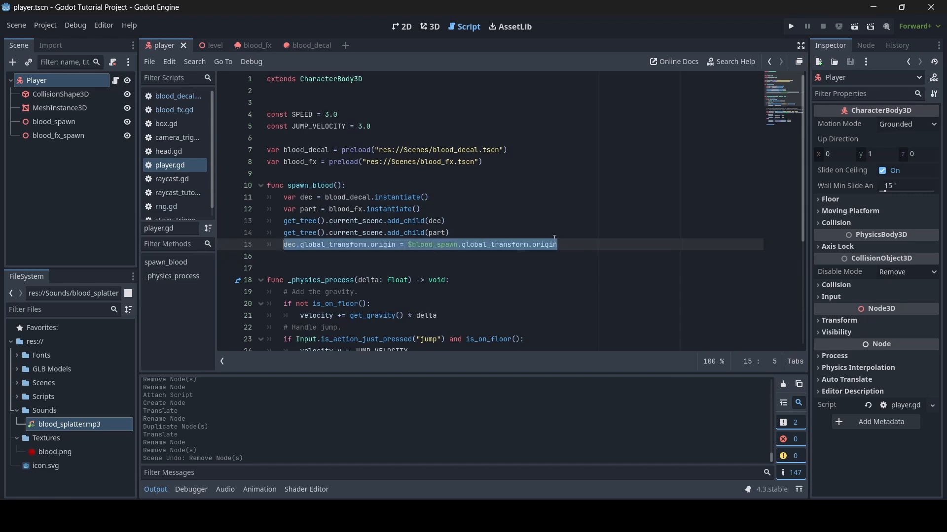
pyautogui.hotkey('ctrl', 'c')
pyautogui.click(571, 248)
pyautogui.press('Return')
pyautogui.hotkey('ctrl', 'v')
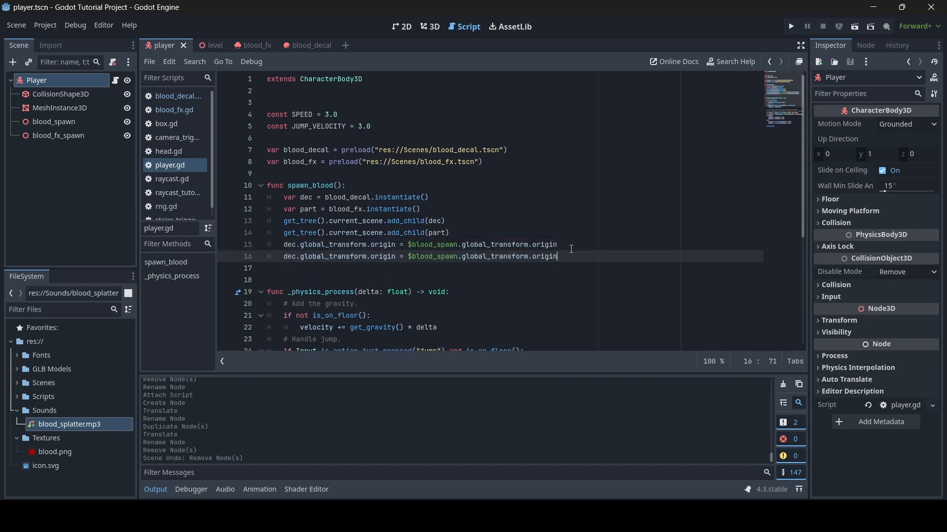
pyautogui.doubleClick(290, 256)
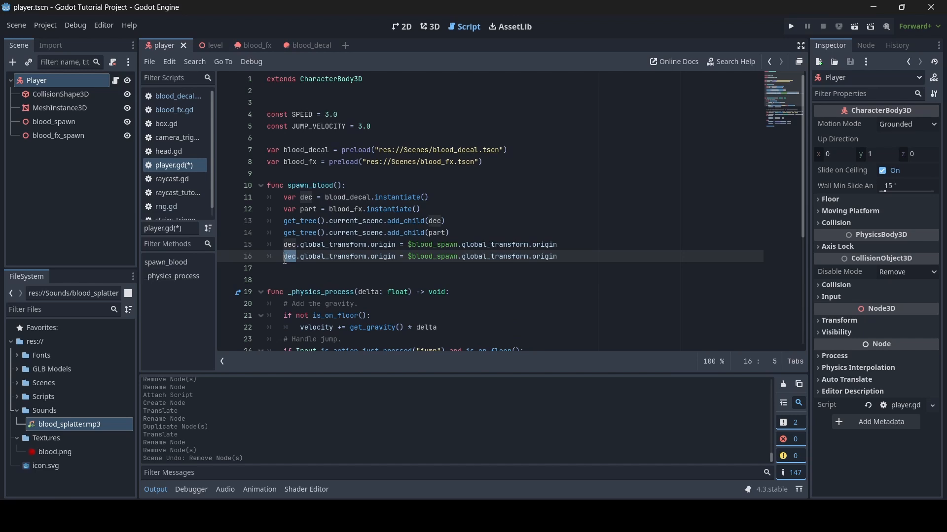
pyautogui.write('part')
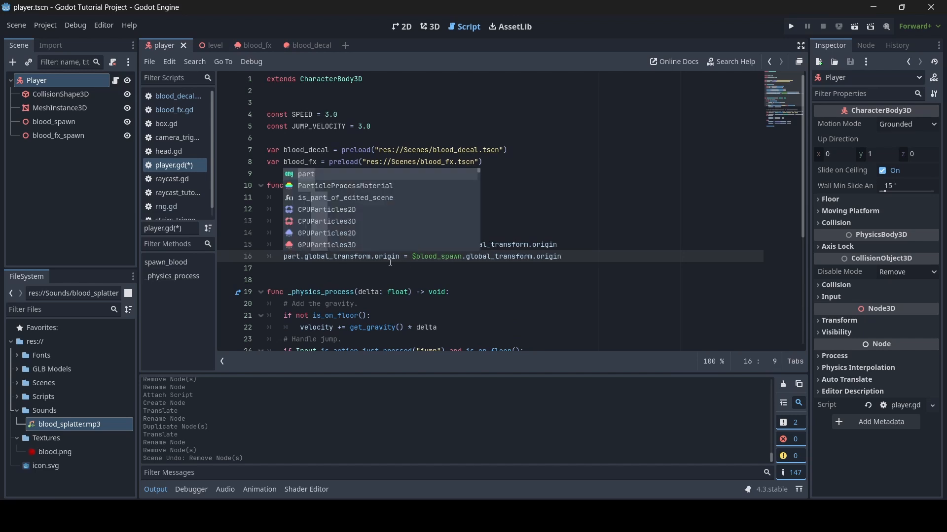
pyautogui.moveTo(462, 257); pyautogui.dragTo(442, 259)
pyautogui.write('fx_spawn')
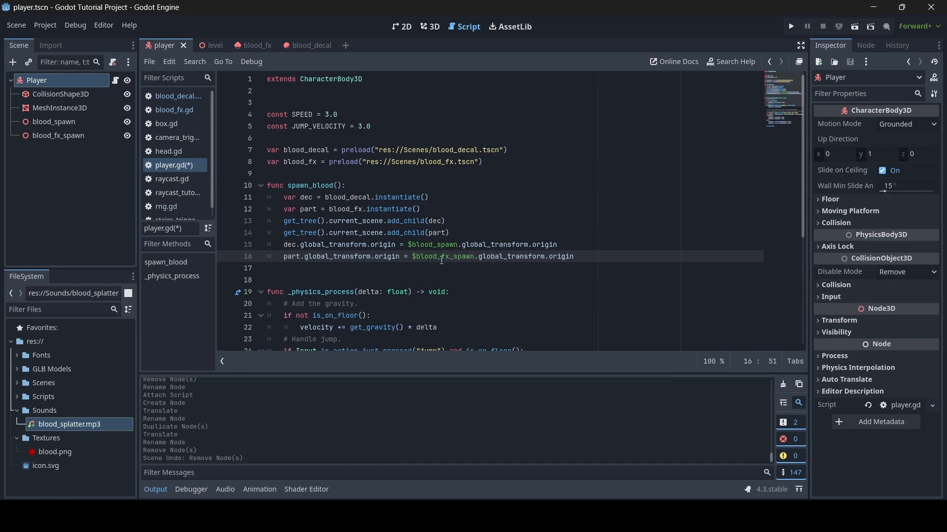
pyautogui.hotkey('ctrl', 's')
pyautogui.moveTo(284, 256); pyautogui.dragTo(425, 261)
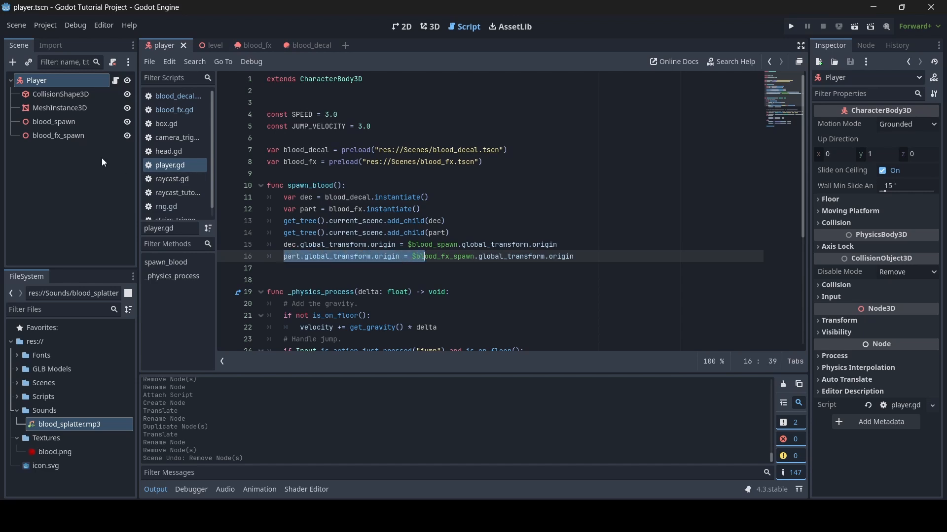
pyautogui.click(62, 137)
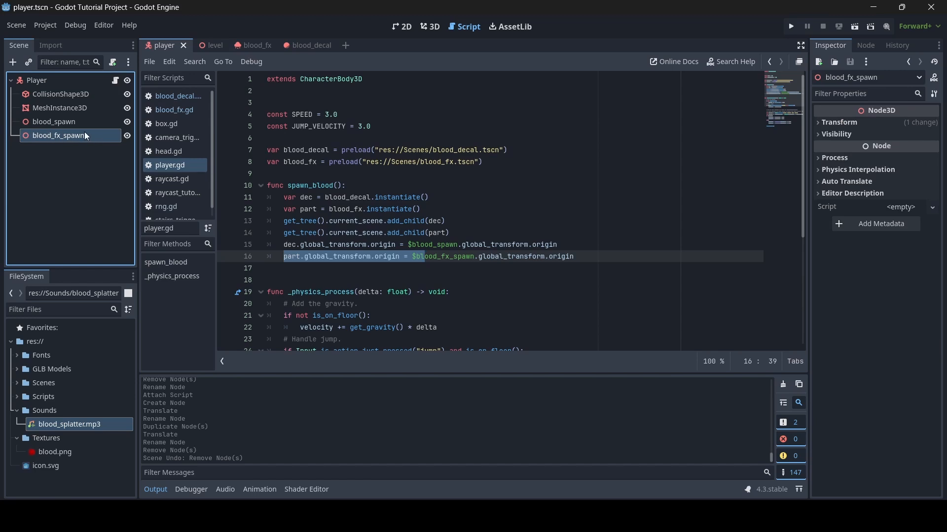
pyautogui.click(375, 259)
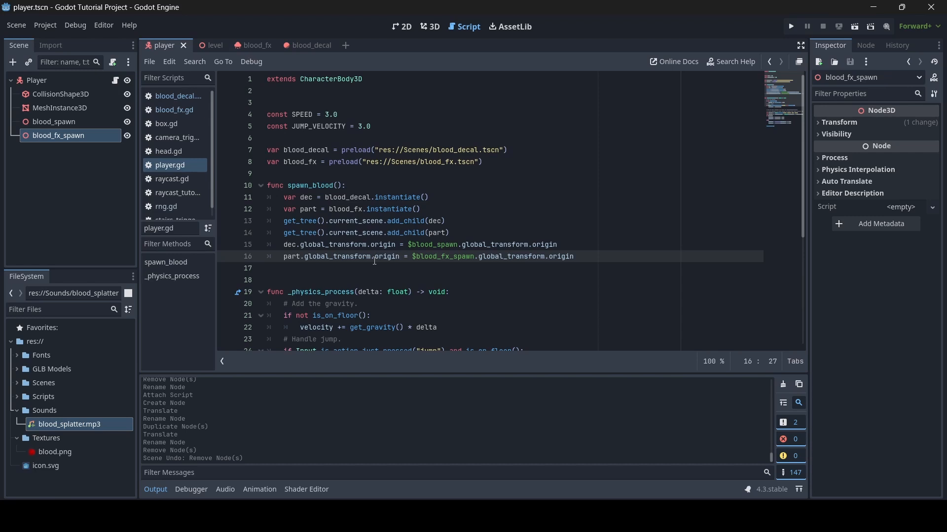
pyautogui.click(429, 257)
pyautogui.click(468, 257)
pyautogui.moveTo(474, 256); pyautogui.dragTo(418, 257)
pyautogui.click(451, 257)
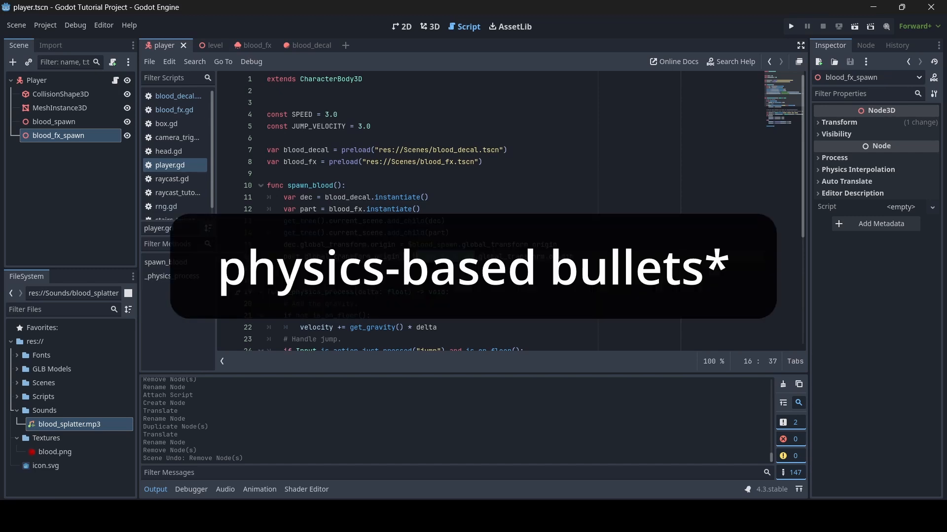
pyautogui.click(424, 257)
pyautogui.moveTo(476, 259); pyautogui.dragTo(419, 262)
pyautogui.click(430, 262)
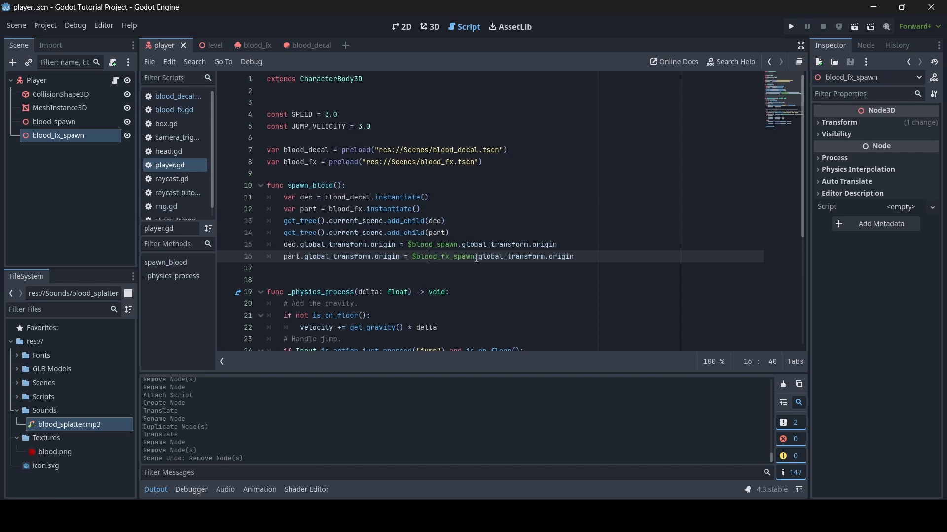
# Add a _process(delta: float) -> void function containing pass between spawn_blood() and _physics_process(), and save the script.
pyautogui.click(587, 261)
pyautogui.scroll(-5, 357, 194)
pyautogui.scroll(3, 356, 210)
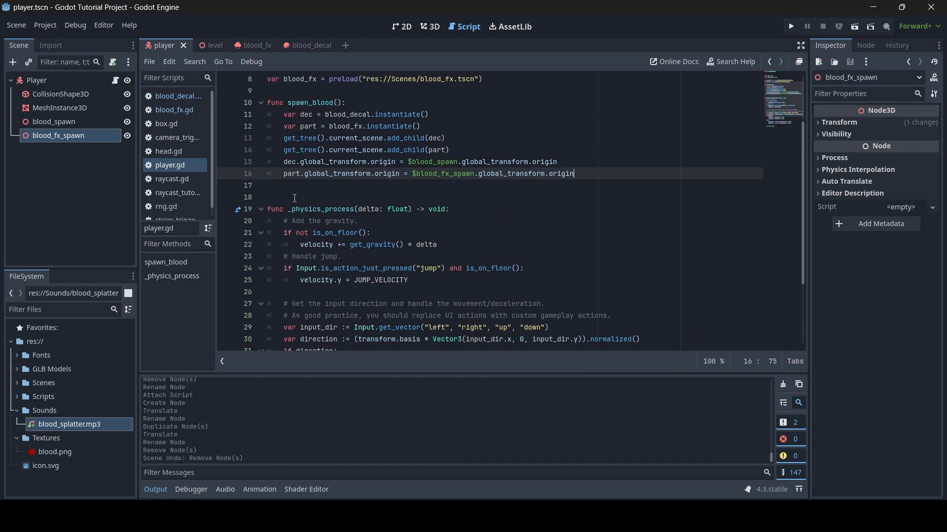
pyautogui.click(295, 198)
pyautogui.press('Return')
pyautogui.press('Up')
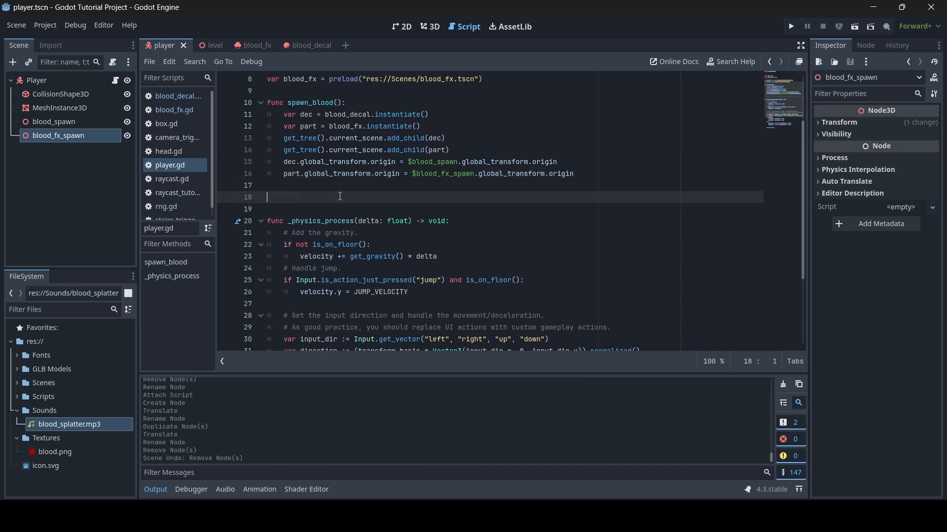
pyautogui.write('func _pr')
pyautogui.press('Return')
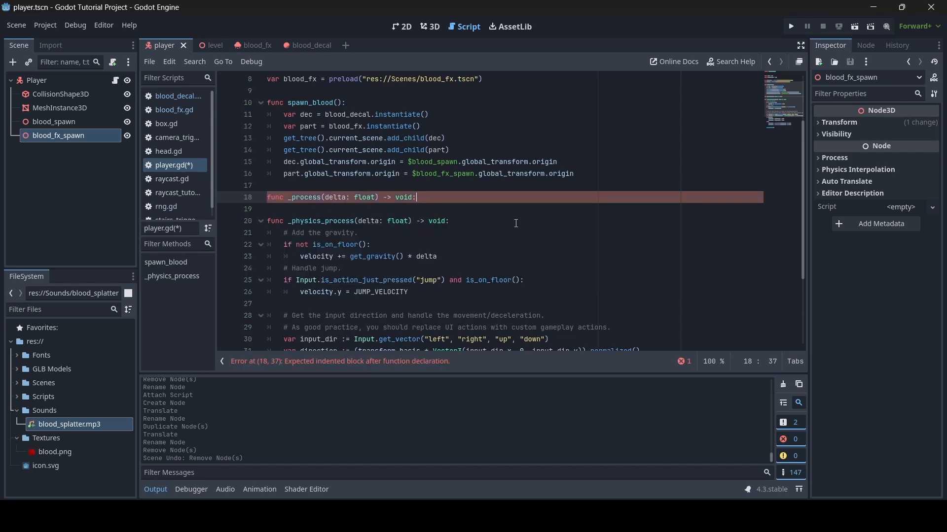
pyautogui.press('Return')
pyautogui.write('pass')
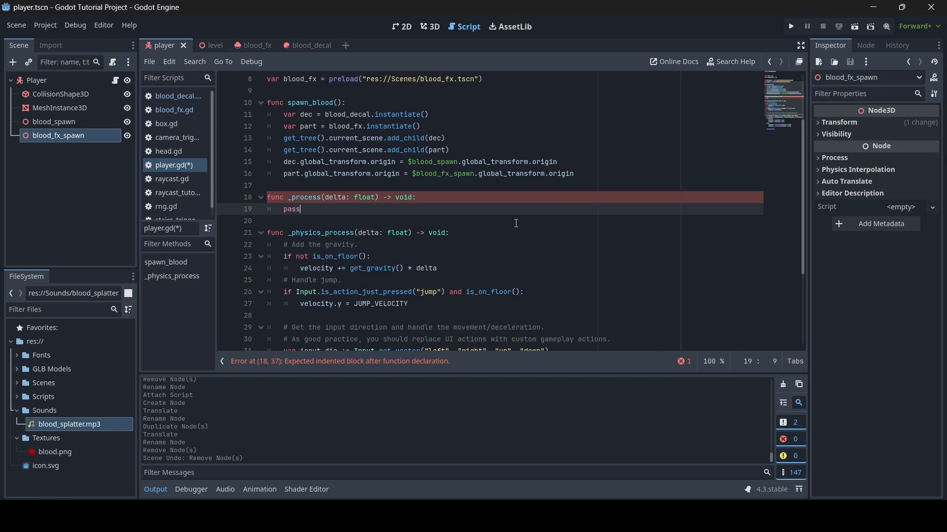
pyautogui.hotkey('ctrl', 's')
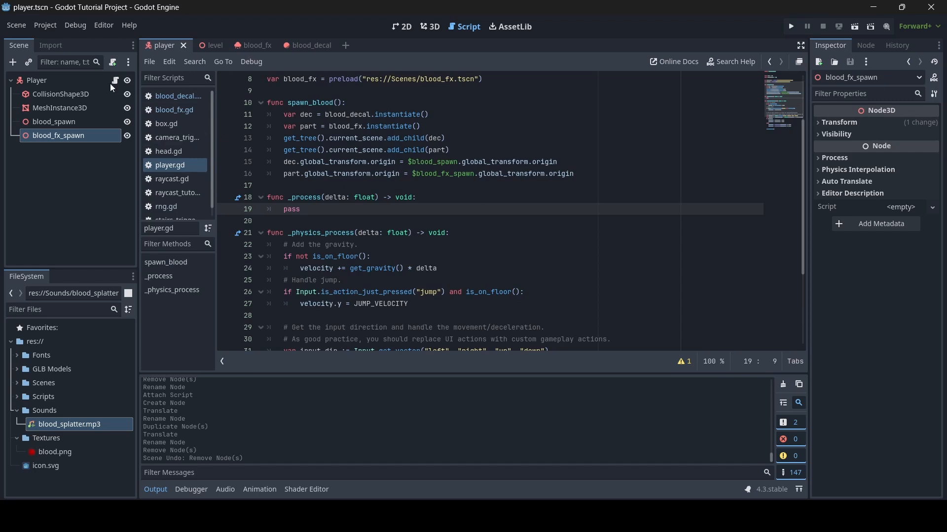
# Add a new input action named shoot to the project's Input Map.
pyautogui.click(43, 24)
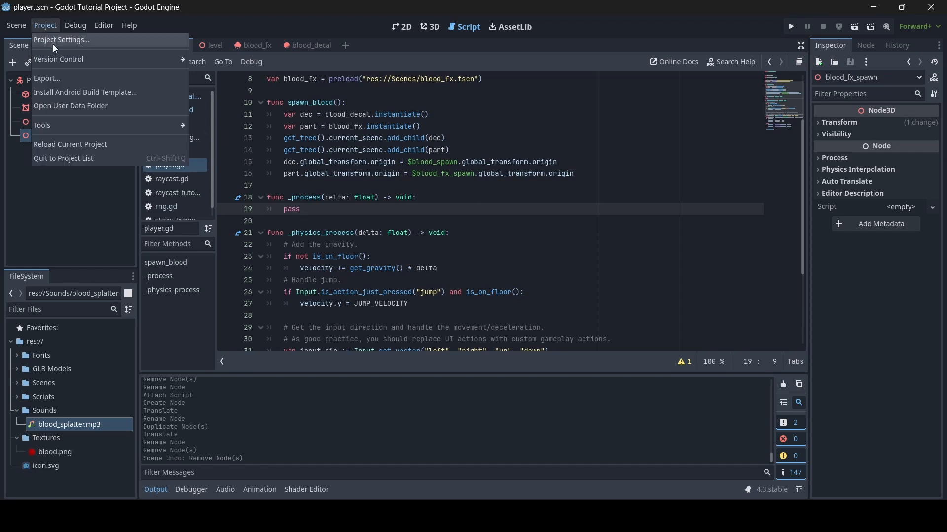
pyautogui.click(52, 42)
pyautogui.click(257, 103)
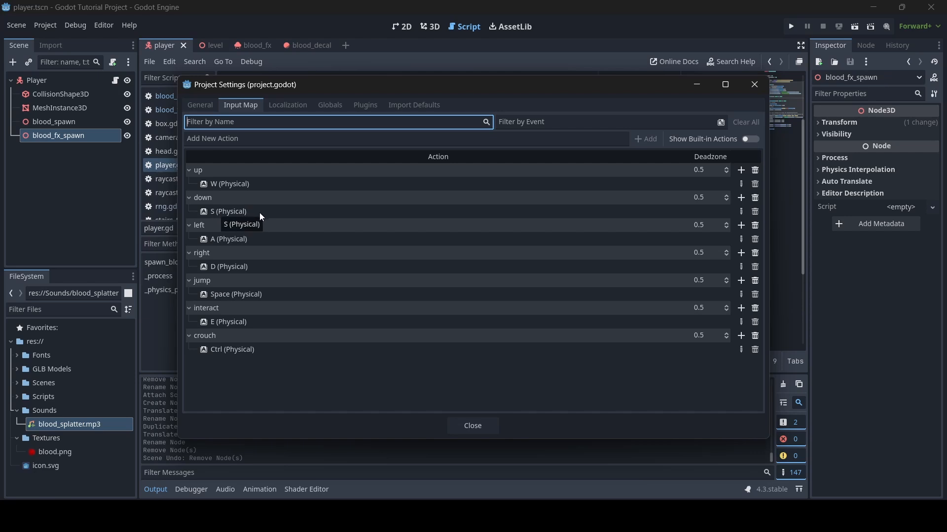
pyautogui.click(237, 143)
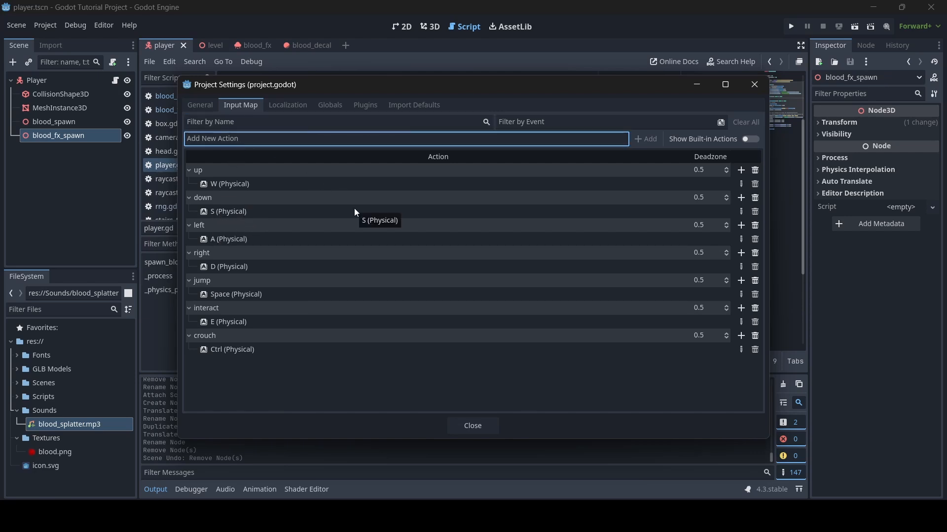
pyautogui.write('shoot')
pyautogui.press('Return')
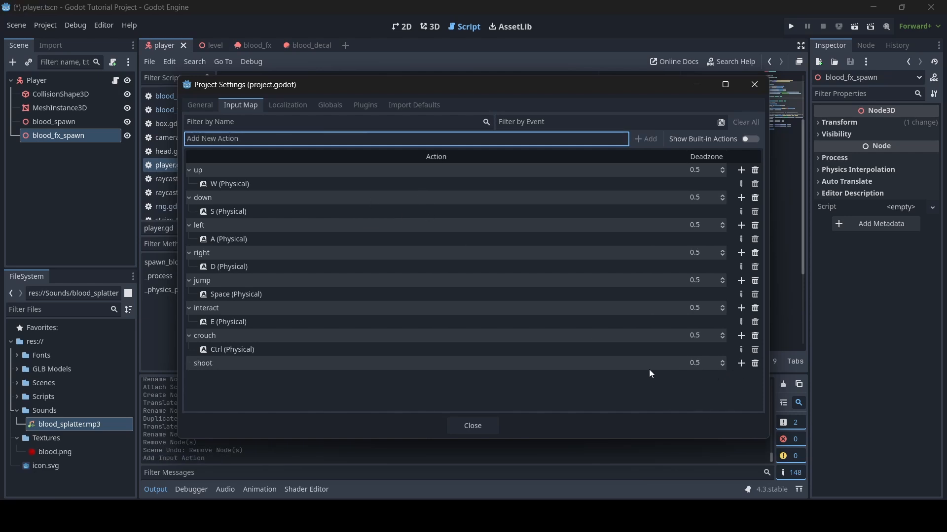
# Assign the Left Mouse Button on all devices to the shoot action and close the project settings.
pyautogui.click(742, 365)
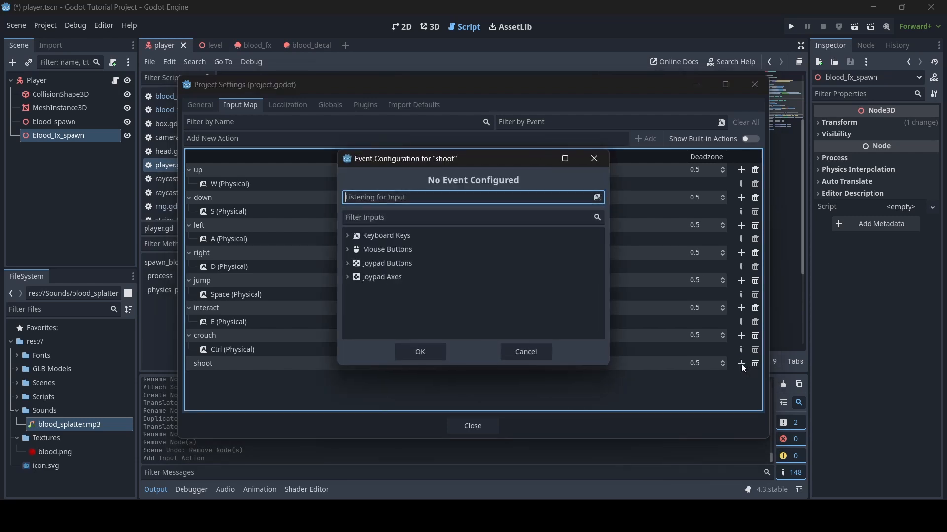
pyautogui.click(348, 250)
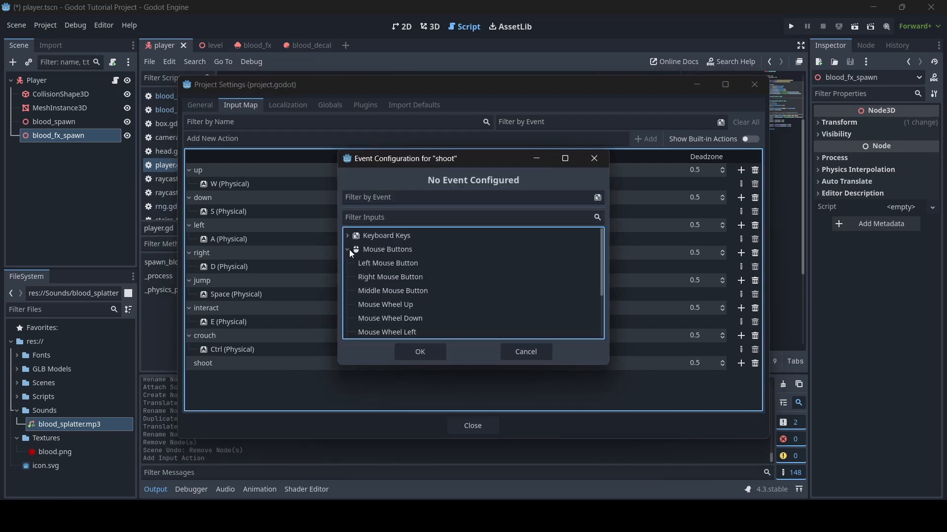
pyautogui.click(380, 265)
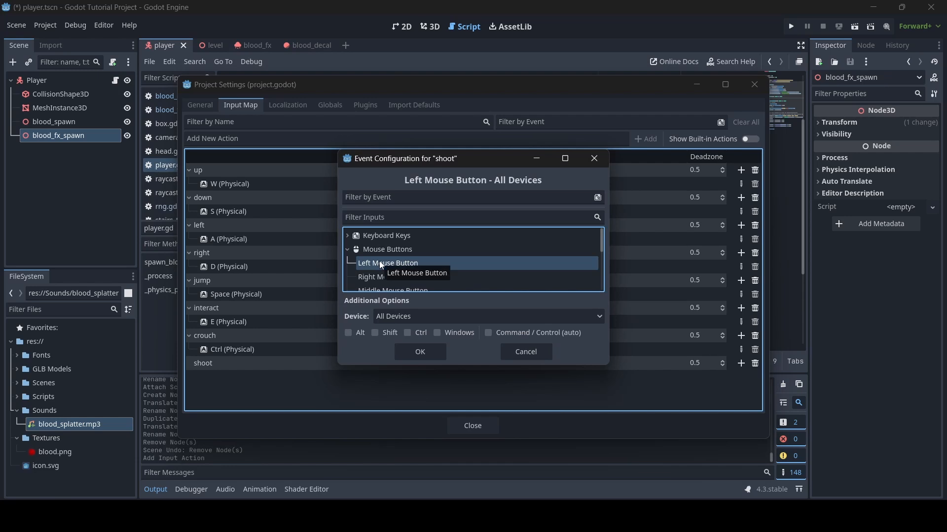
pyautogui.click(427, 351)
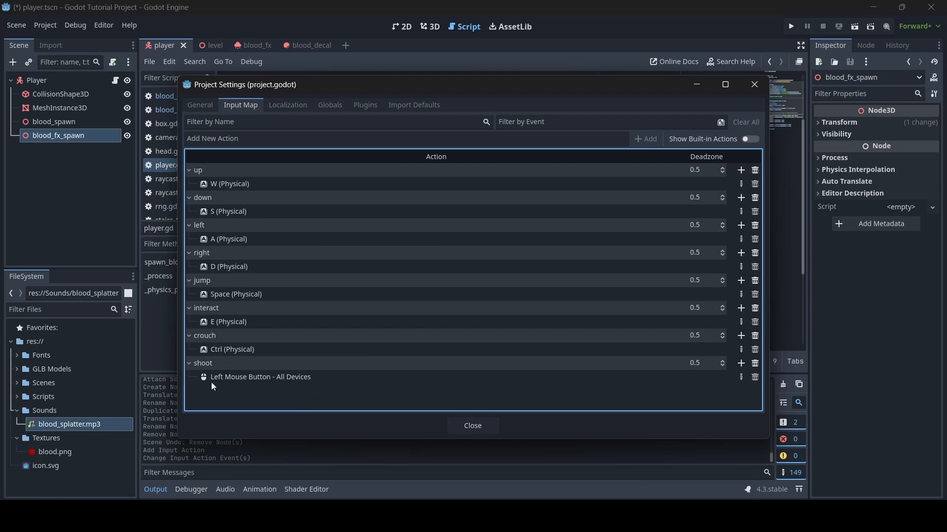
pyautogui.click(485, 432)
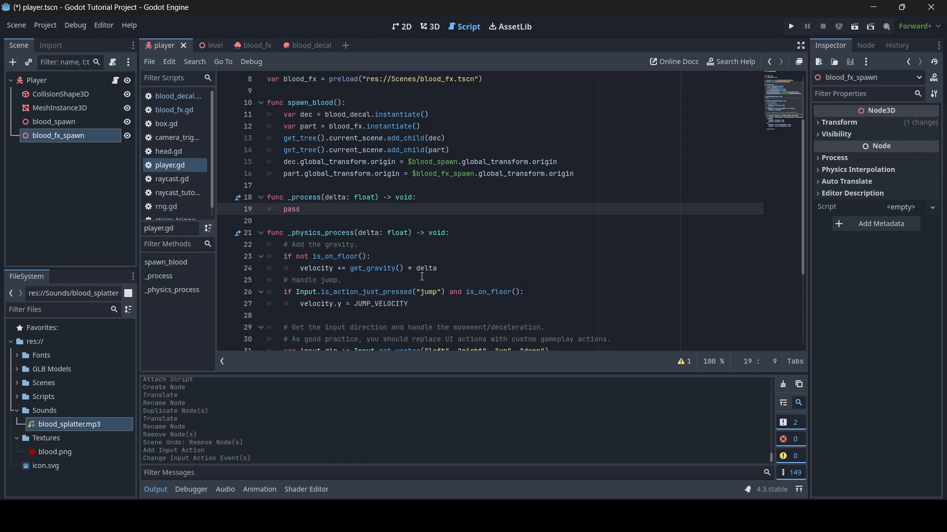
# Replace pass in _process() with the condition if Input.is_action_just_pressed("shoot").
pyautogui.write('s')
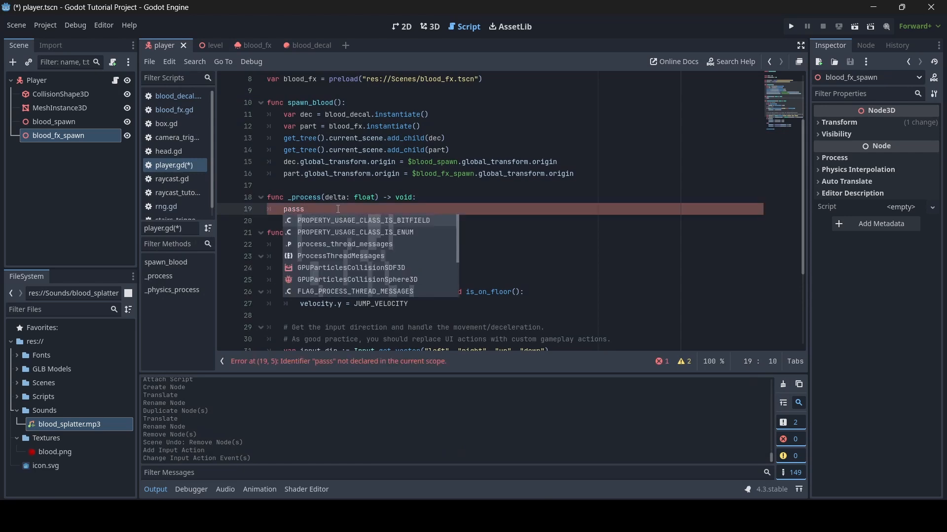
pyautogui.press('BackSpace')
pyautogui.press('BackSpace')
pyautogui.press('BackSpace')
pyautogui.press('BackSpace')
pyautogui.press('BackSpace')
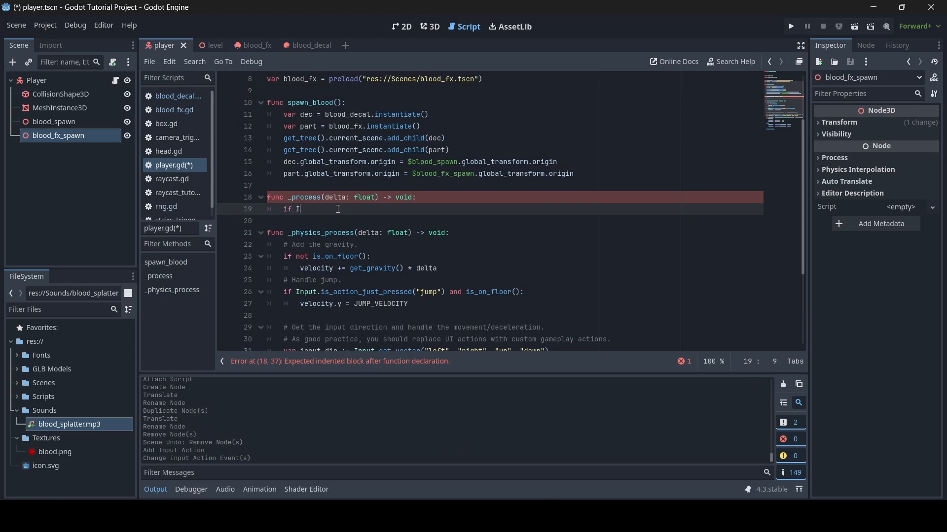
pyautogui.write('if Input.is_action_just_pressed(')
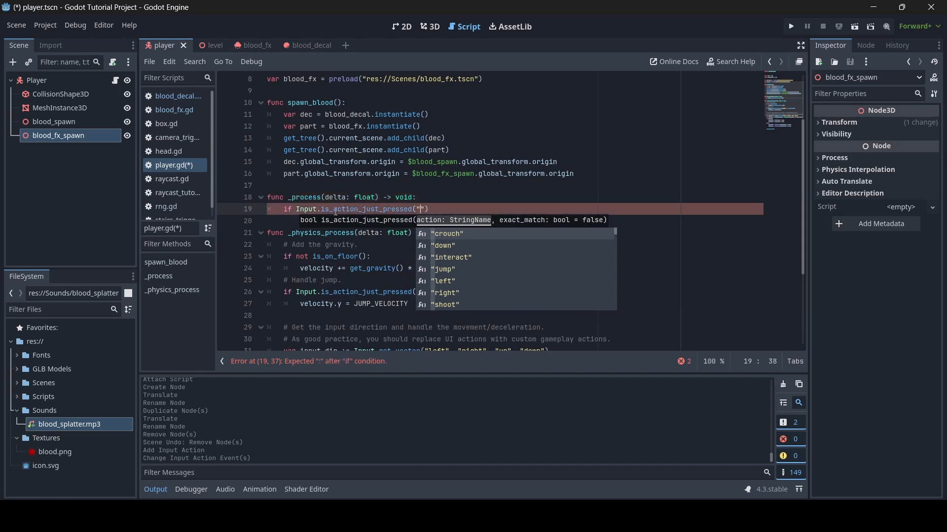
pyautogui.write('"shooot')
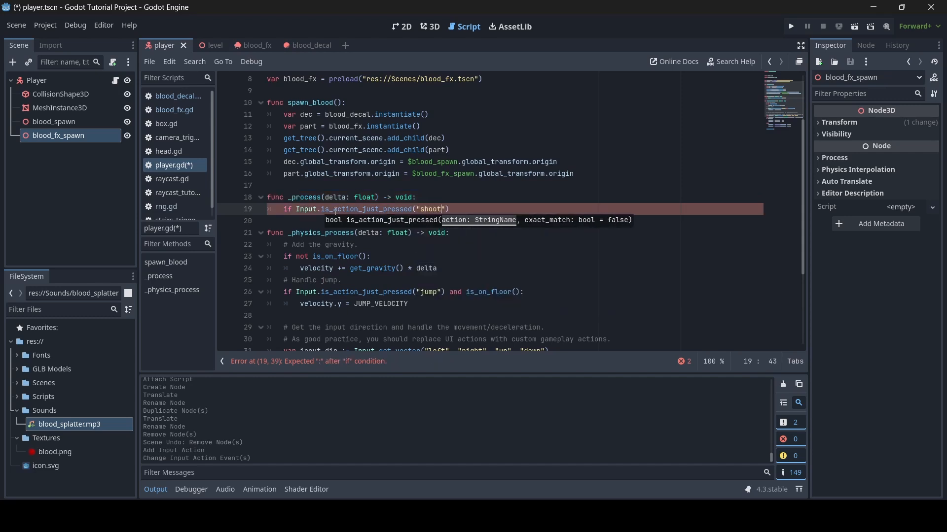
pyautogui.press('Return')
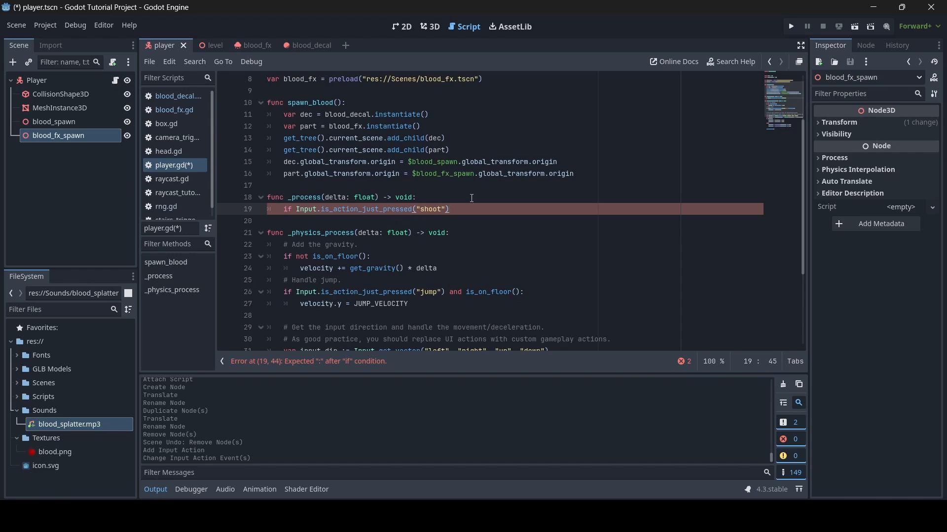
# Complete the shoot condition with a colon, call spawn_blood() inside it, and save the script.
pyautogui.write(':')
pyautogui.press('Return')
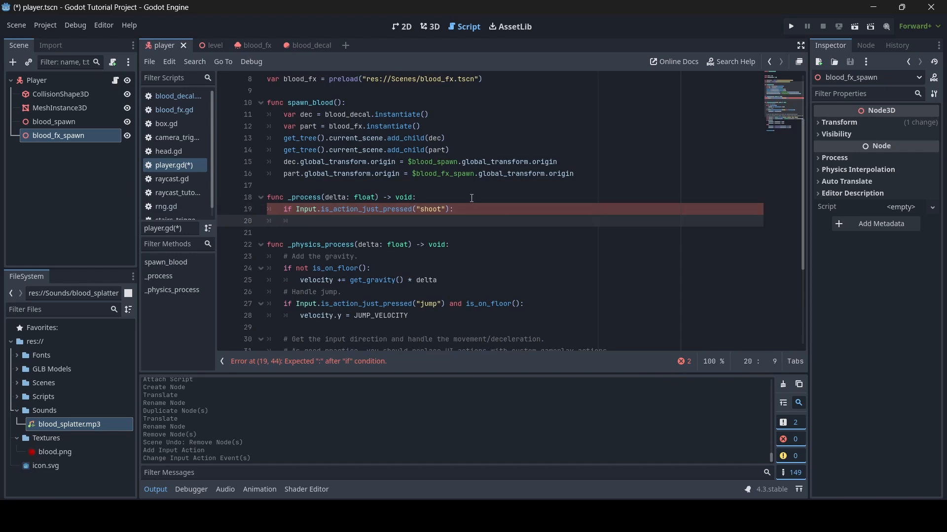
pyautogui.write('spawn_blood()')
pyautogui.hotkey('ctrl', 's')
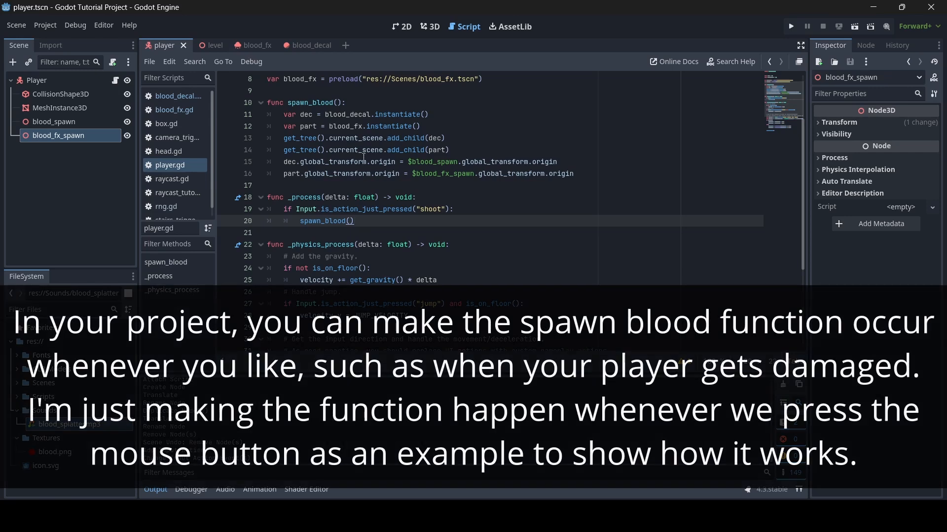
# Open the level scene in the 3D view and run the project.
pyautogui.click(203, 45)
pyautogui.click(430, 27)
pyautogui.moveTo(497, 165); pyautogui.dragTo(458, 137, button='right')
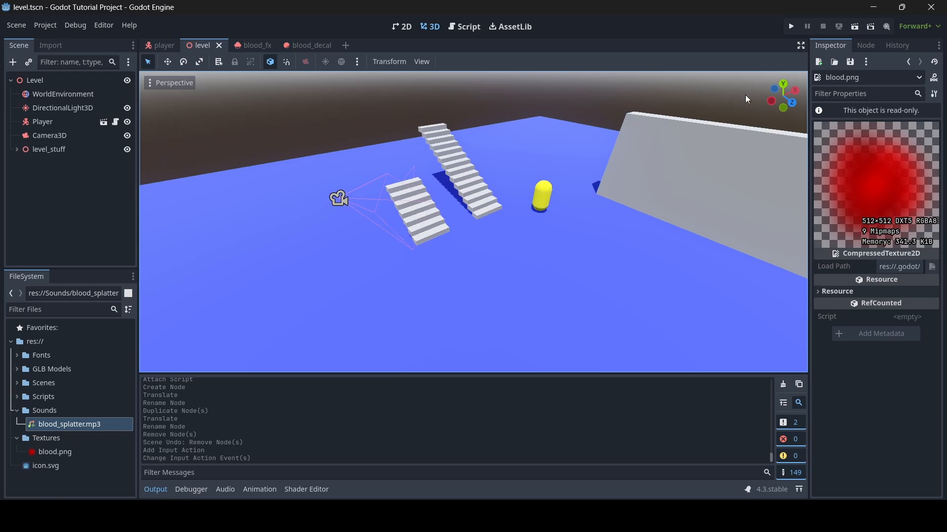
pyautogui.click(790, 26)
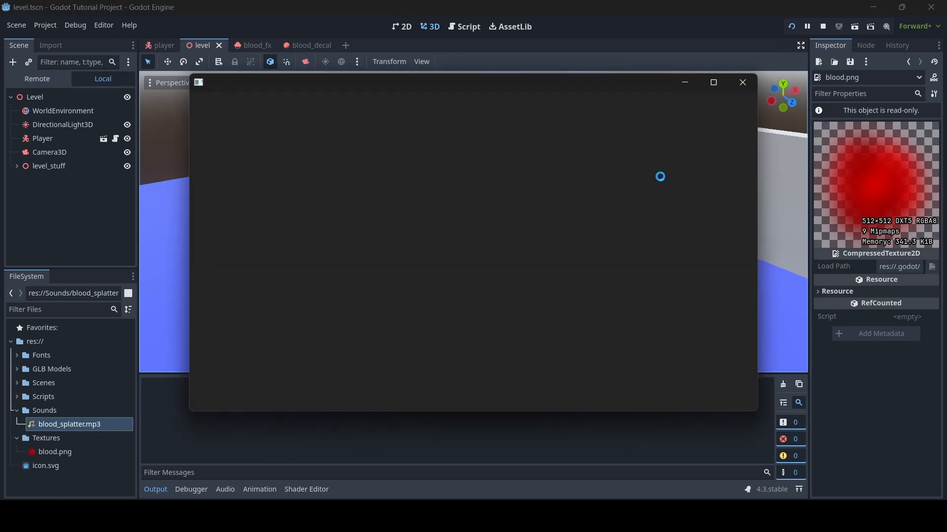
# Test blood spawning in the running game while moving and jumping the player across the floor and onto the upper stairs.
pyautogui.press('d')
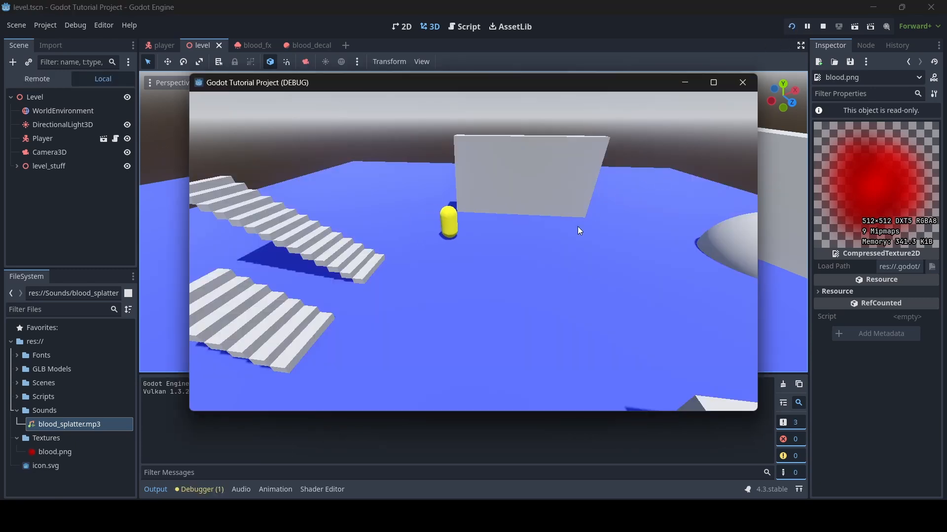
pyautogui.press('space')
pyautogui.press('d')
pyautogui.press('s')
pyautogui.press('space')
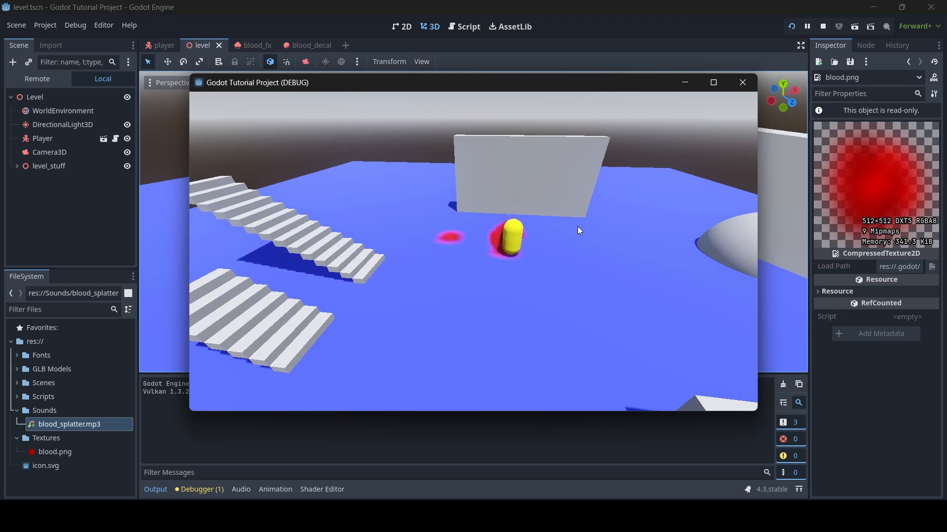
pyautogui.press('space')
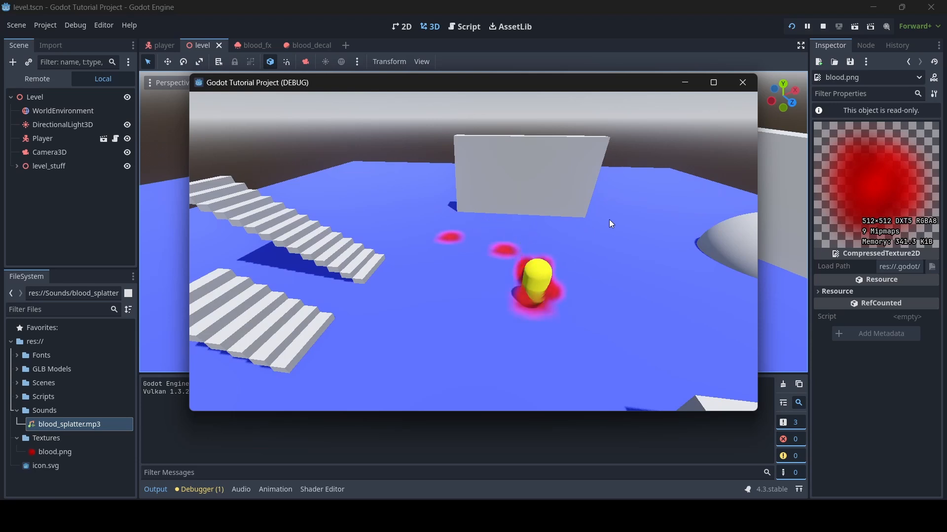
pyautogui.press('w')
pyautogui.press('a')
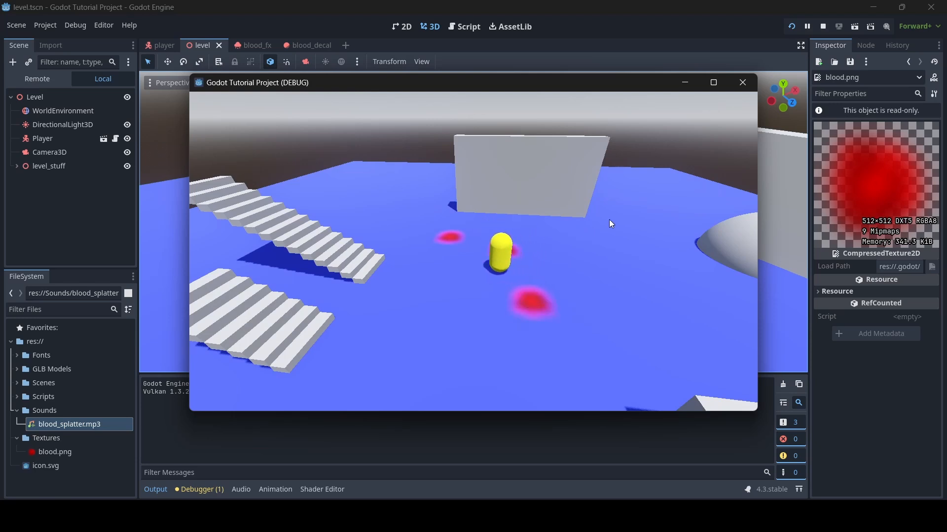
pyautogui.press('space')
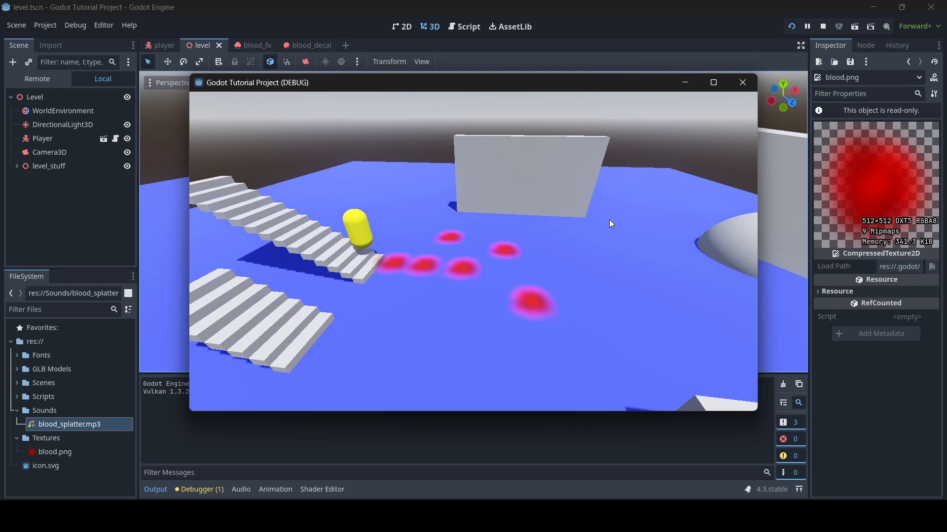
pyautogui.press('space')
pyautogui.press('d')
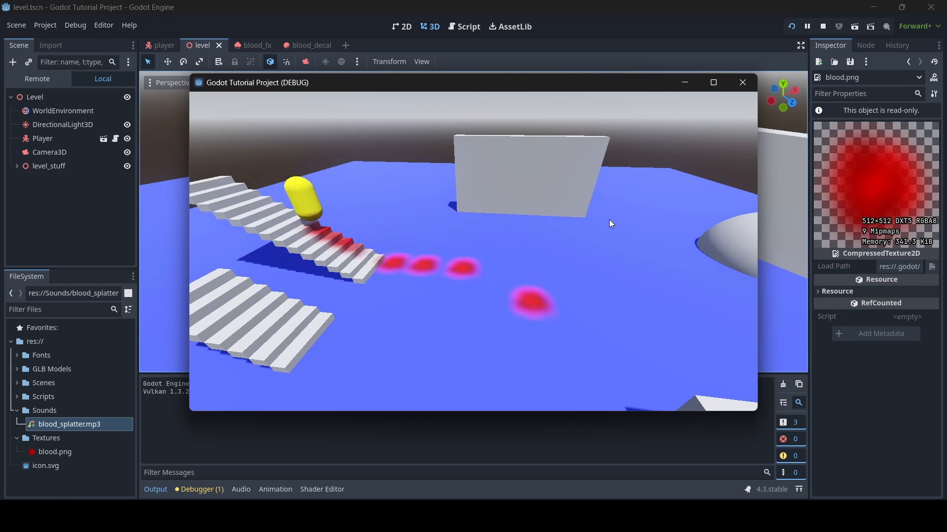
# Test the blood decals while moving the player off the stairs and along the base of the large wall.
pyautogui.press('w')
pyautogui.press('space')
pyautogui.press('space')
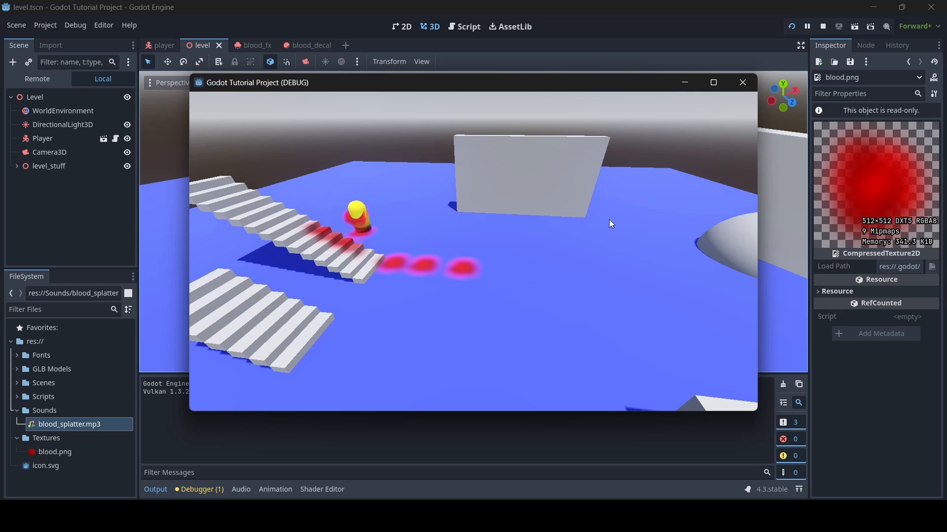
pyautogui.press('d')
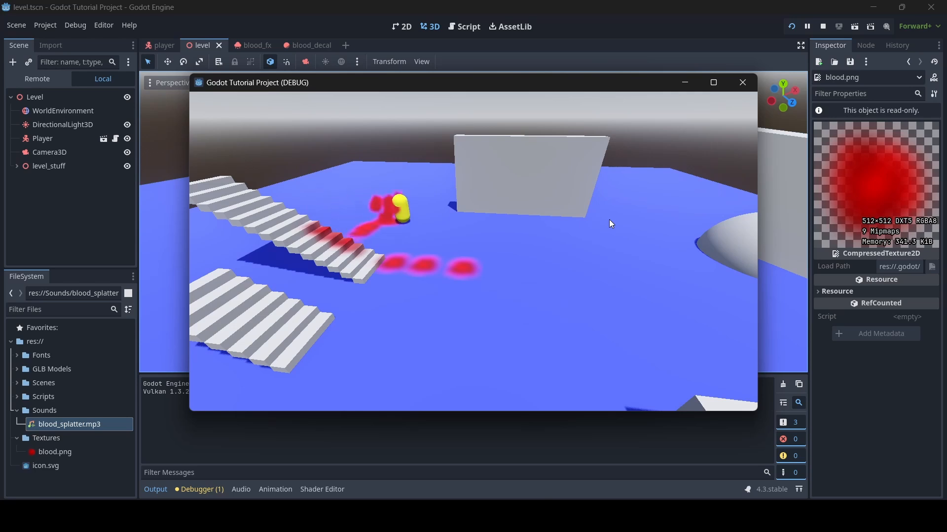
pyautogui.press('d')
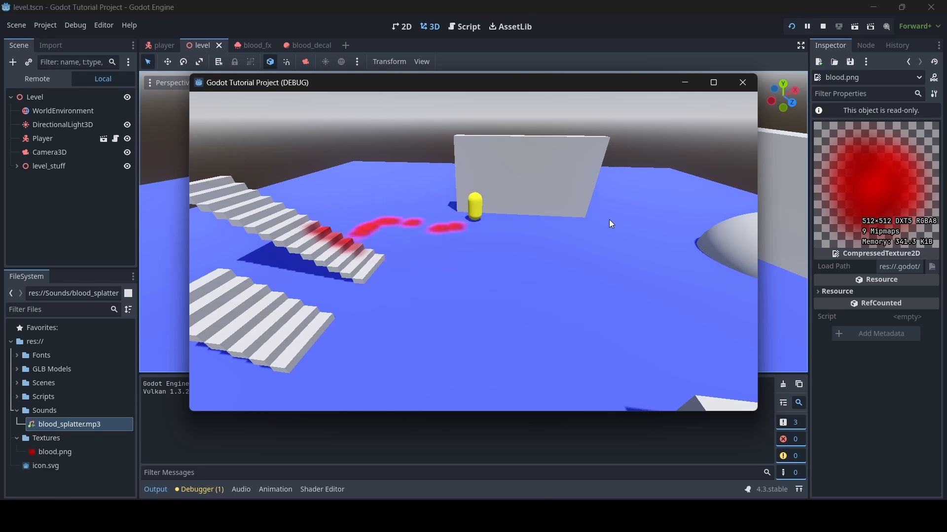
pyautogui.press('d')
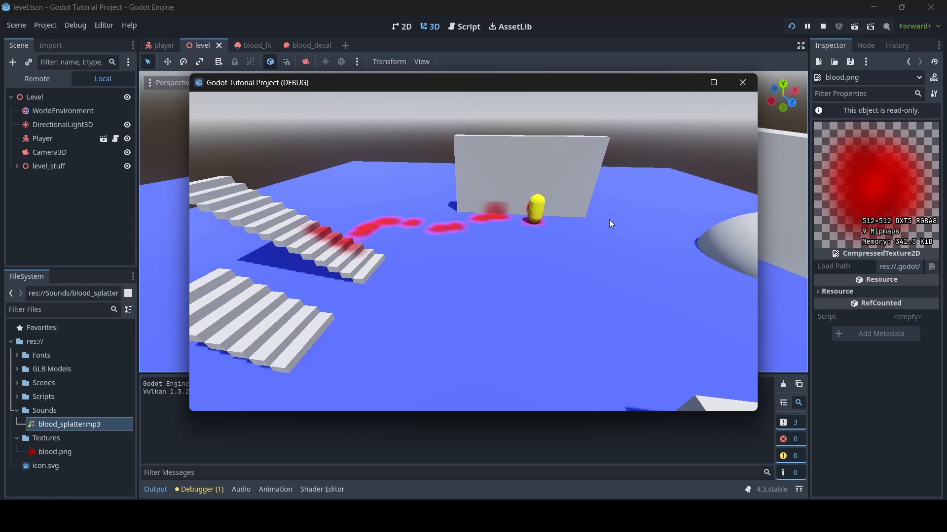
# Walk the player away from the wall around the foot of the stairs and check how long the blood decals last.
pyautogui.press('a')
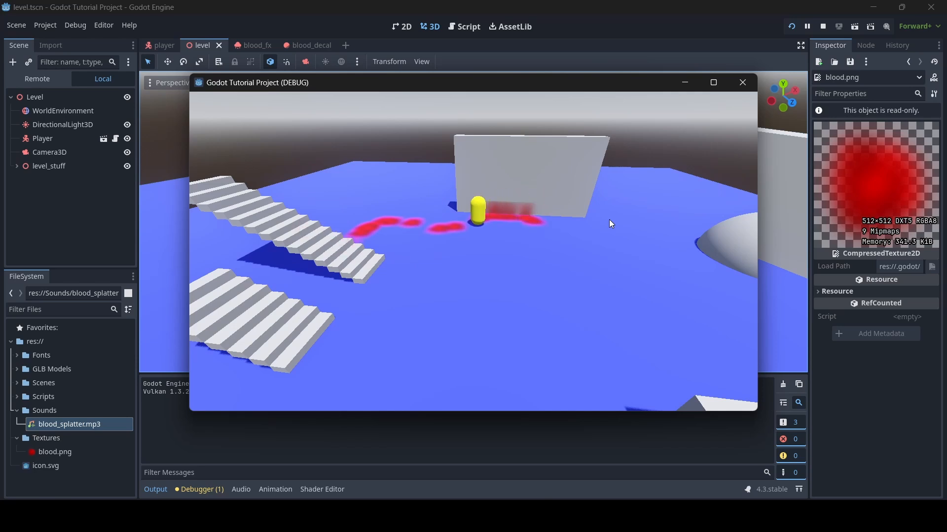
pyautogui.press('s')
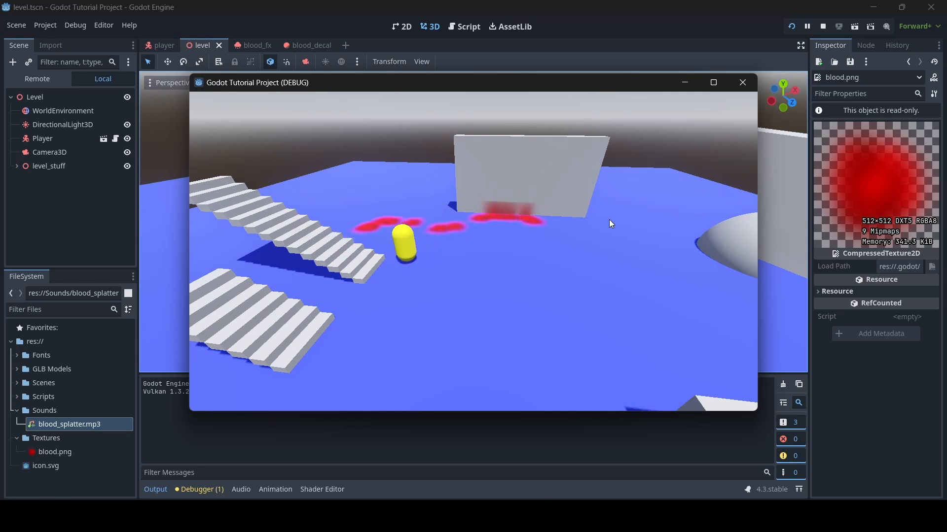
pyautogui.press('a')
pyautogui.press('d')
pyautogui.press('a')
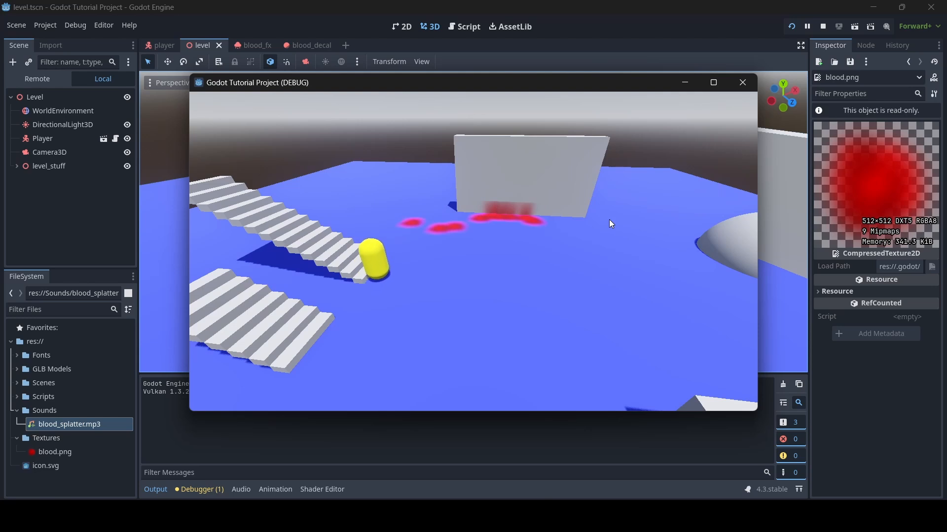
pyautogui.press('d')
pyautogui.press('a')
pyautogui.press('s')
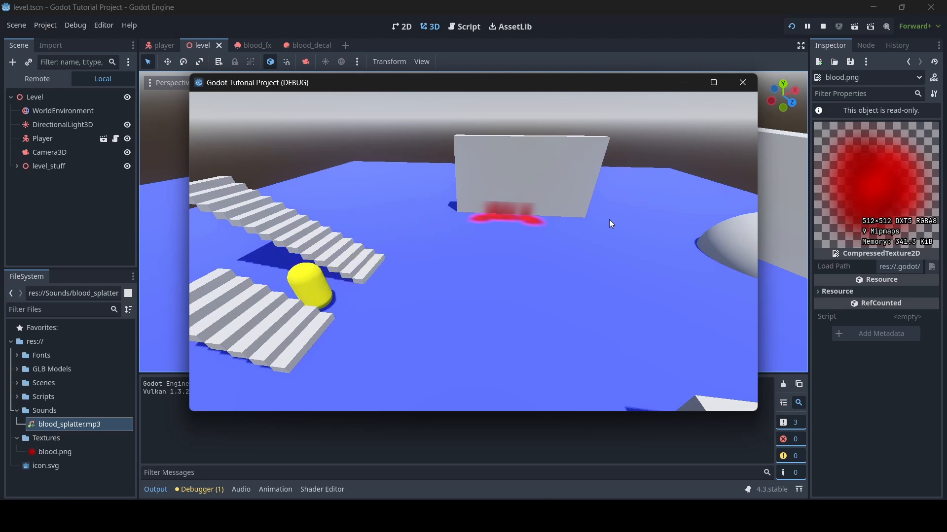
pyautogui.press('d')
pyautogui.press('d')
pyautogui.press('a')
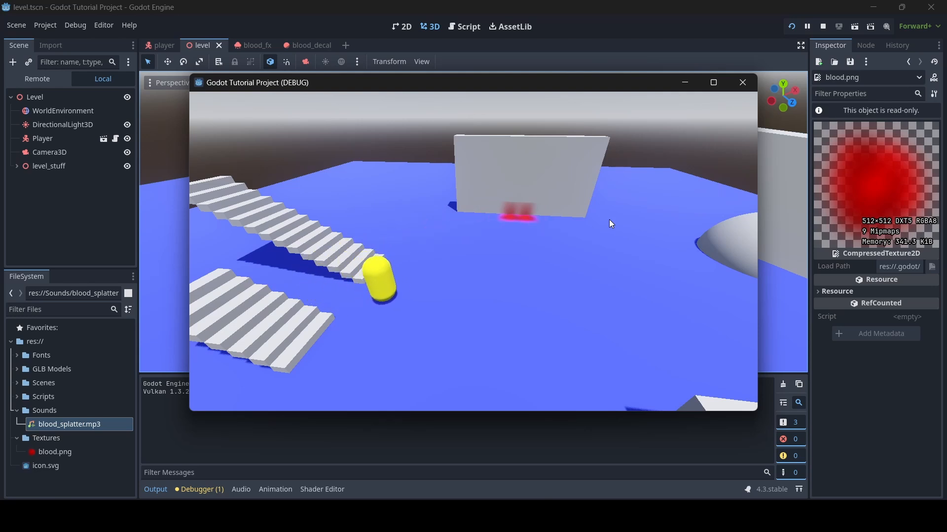
pyautogui.press('d')
pyautogui.press('w')
pyautogui.press('s')
pyautogui.press('w')
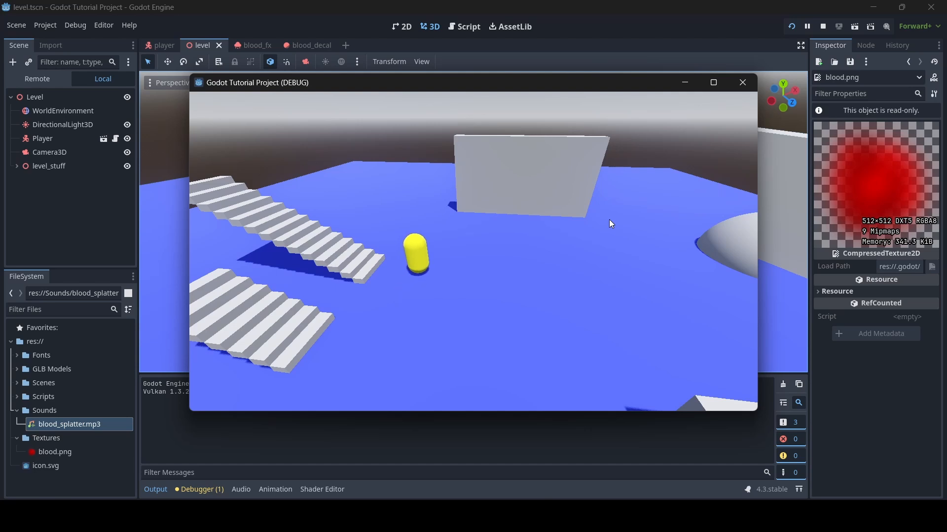
# Move the player up the upper staircase and back onto the floor while spawning a continuous blood trail.
pyautogui.press('d')
pyautogui.press('a')
pyautogui.press('a')
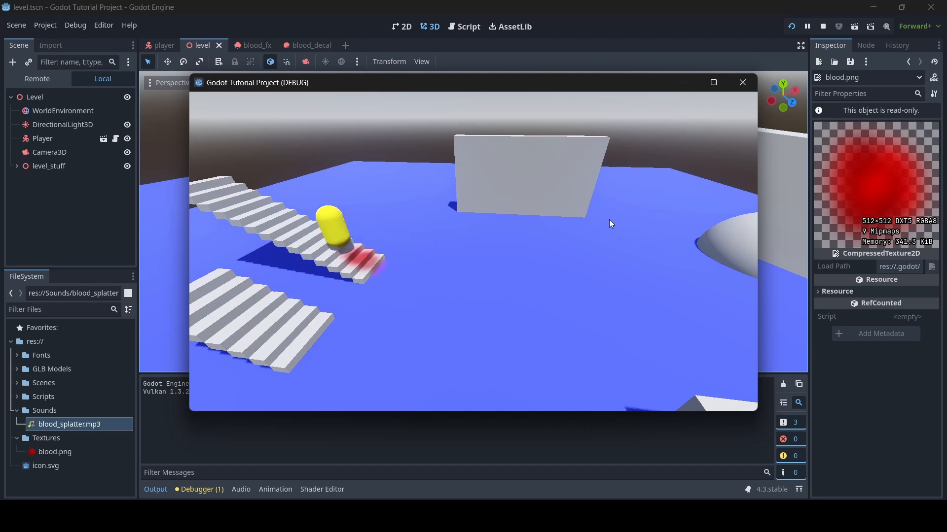
pyautogui.press('a')
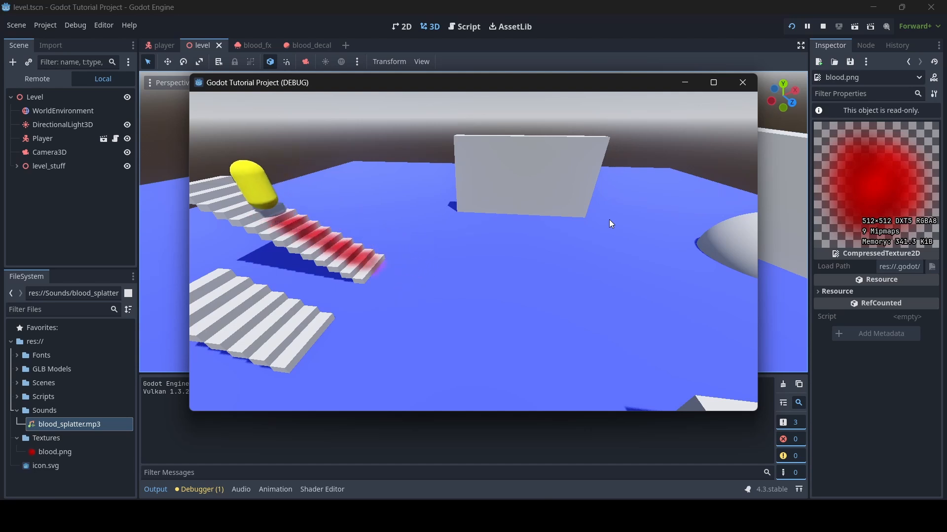
pyautogui.press('a')
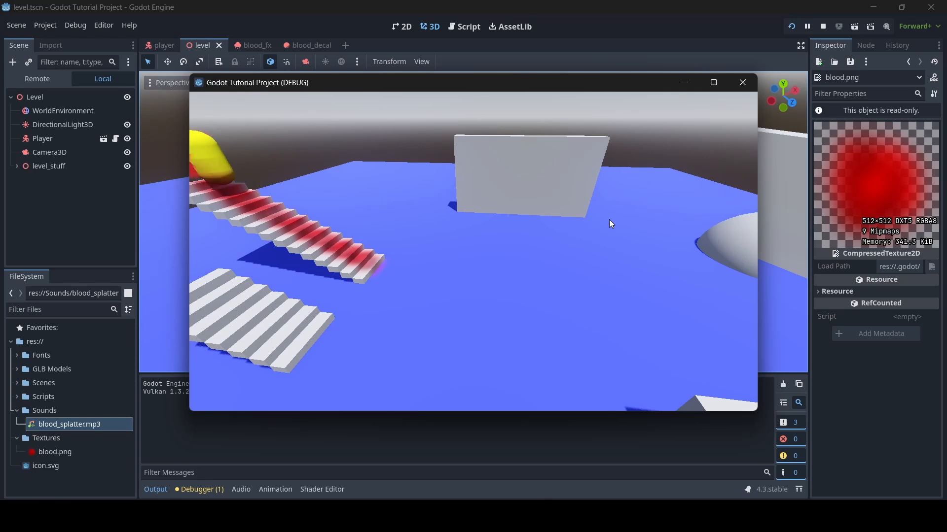
pyautogui.press('d')
pyautogui.press('d')
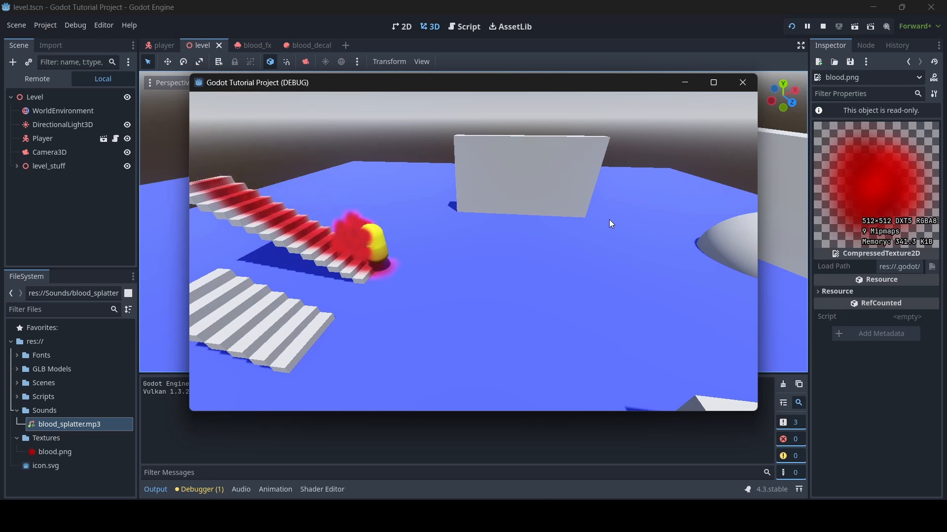
pyautogui.press('d')
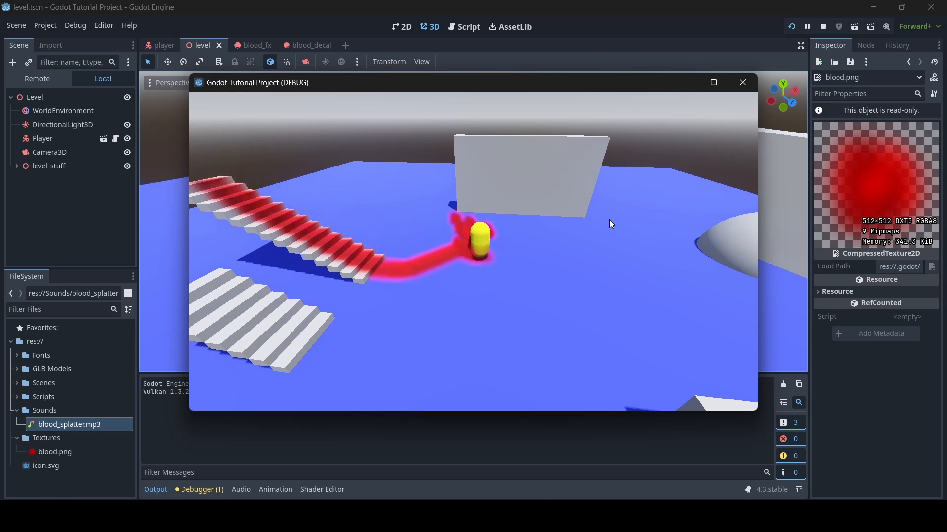
# Walk the player from the stair trail across the open floor in front of the large wall, spawning separate blood streaks.
pyautogui.press('s')
pyautogui.press('w')
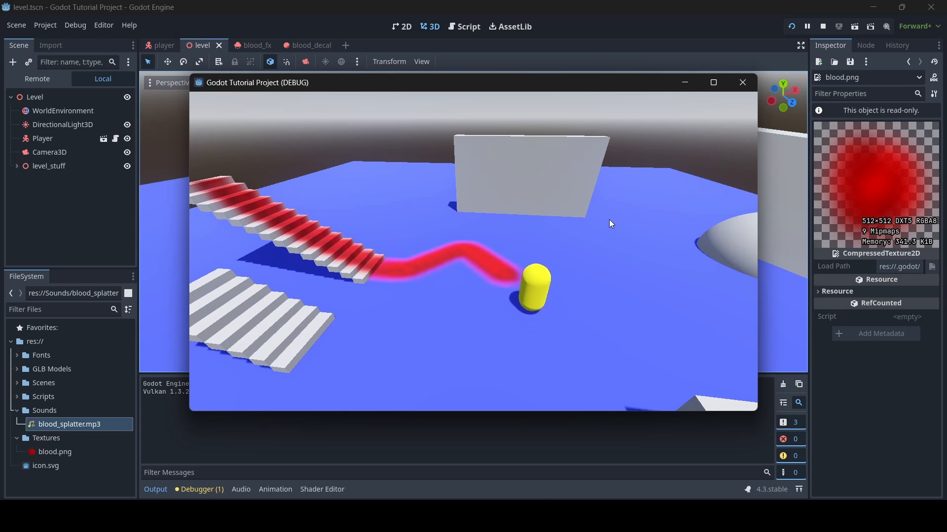
pyautogui.press('d')
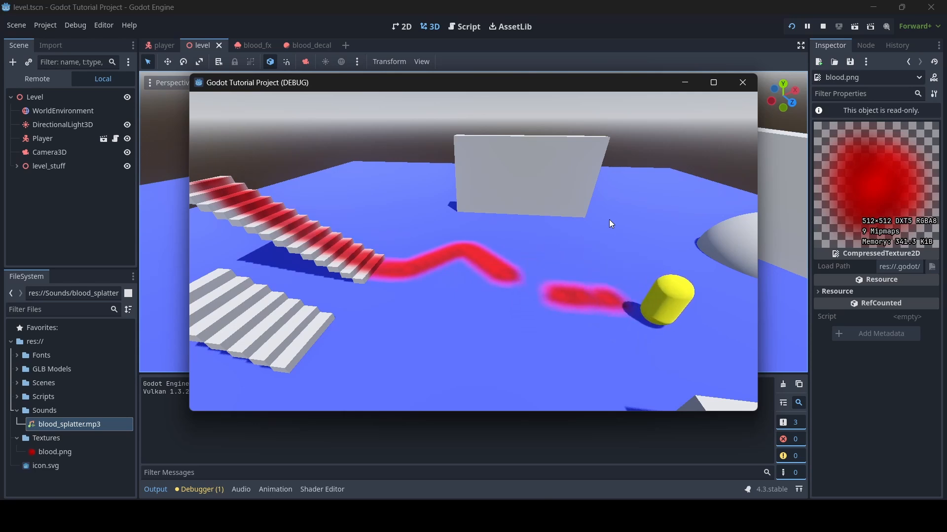
pyautogui.press('a')
pyautogui.press('w')
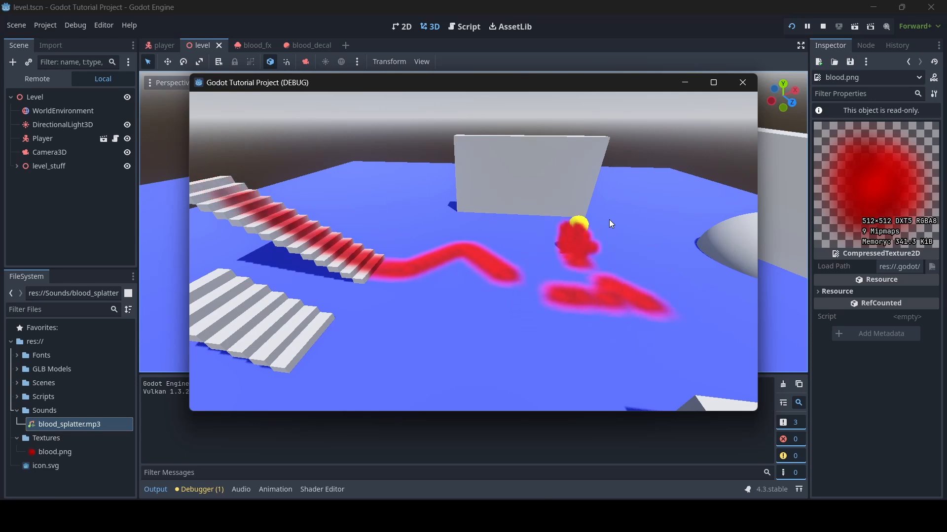
pyautogui.press('d')
pyautogui.press('a')
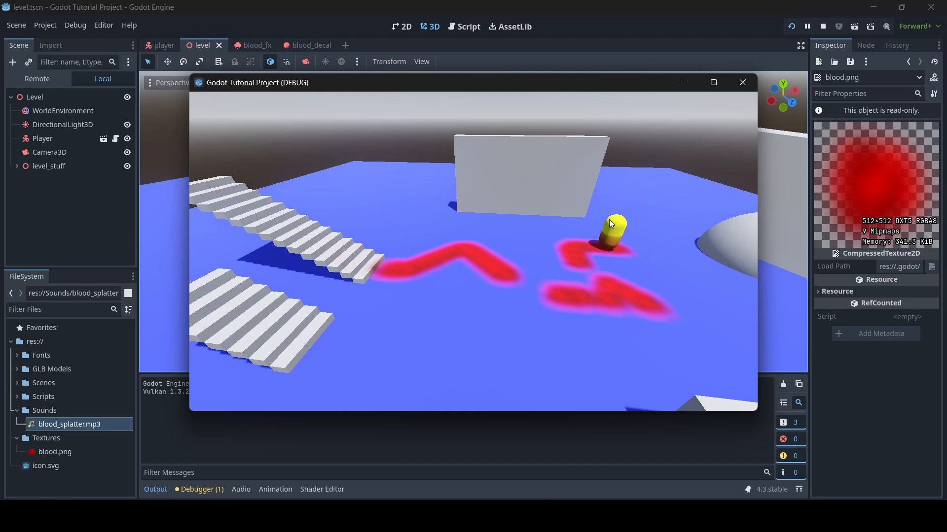
# Spawn a looping blood trail by moving the player along the base of the wall, toward the stairs and back across the floor.
pyautogui.press('a')
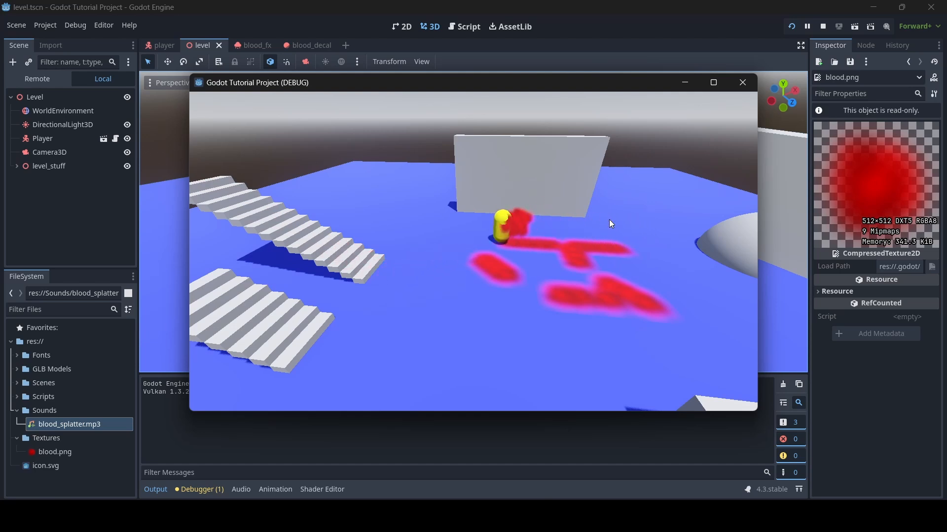
pyautogui.press('a')
pyautogui.press('w')
pyautogui.press('s')
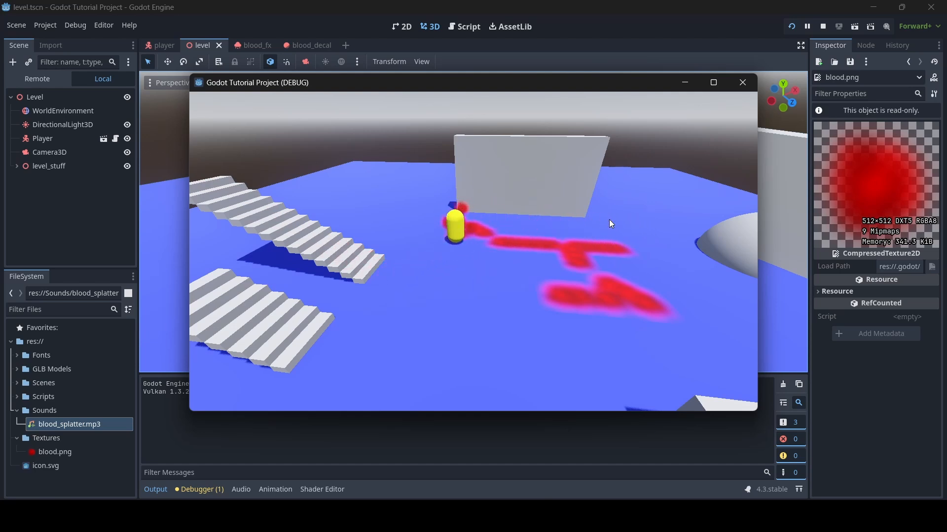
pyautogui.press('d')
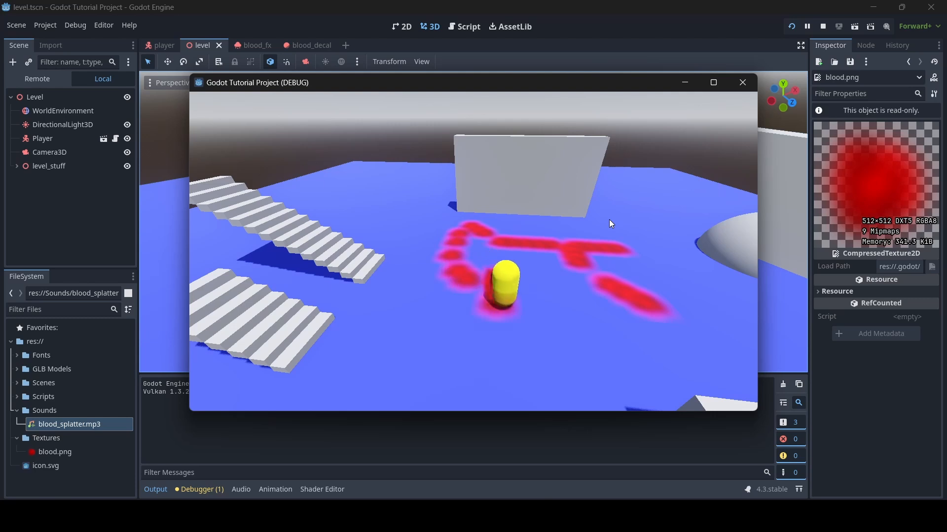
pyautogui.press('d')
pyautogui.press('w')
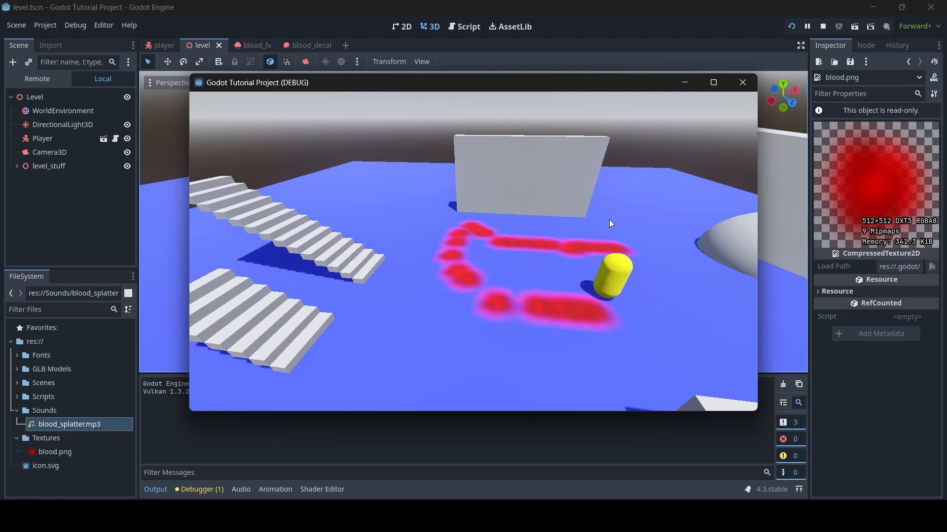
# Walk the player back along the wall toward the stairs without spawning more blood and watch the existing decals expire.
pyautogui.press('w')
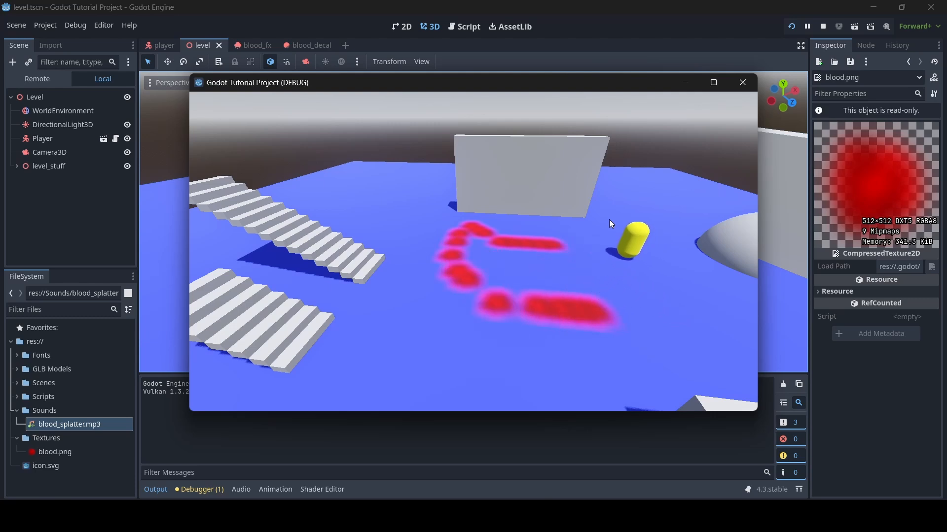
pyautogui.press('a')
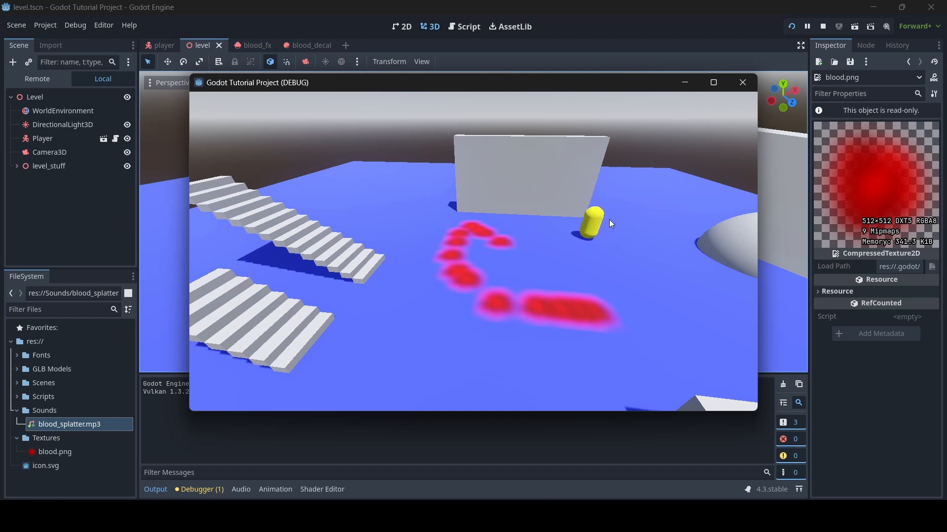
pyautogui.press('a')
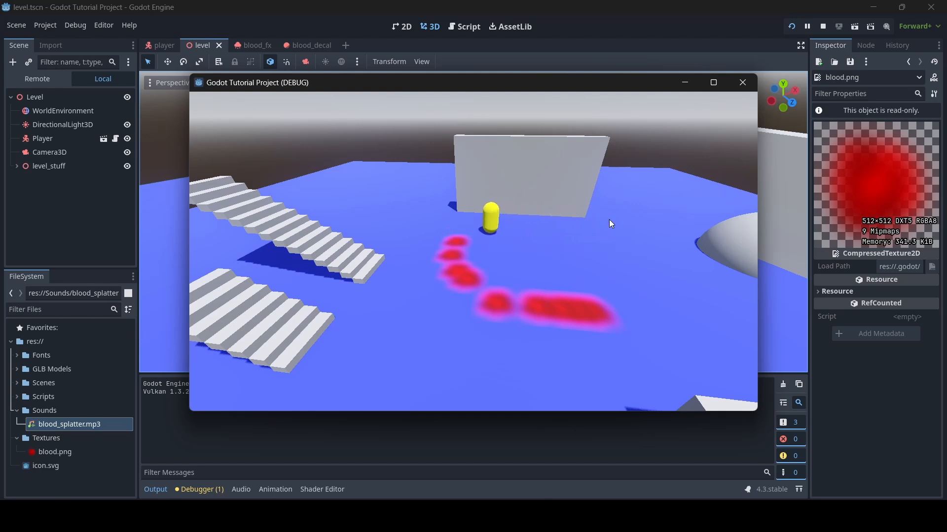
pyautogui.press('a')
pyautogui.press('w')
pyautogui.press('s')
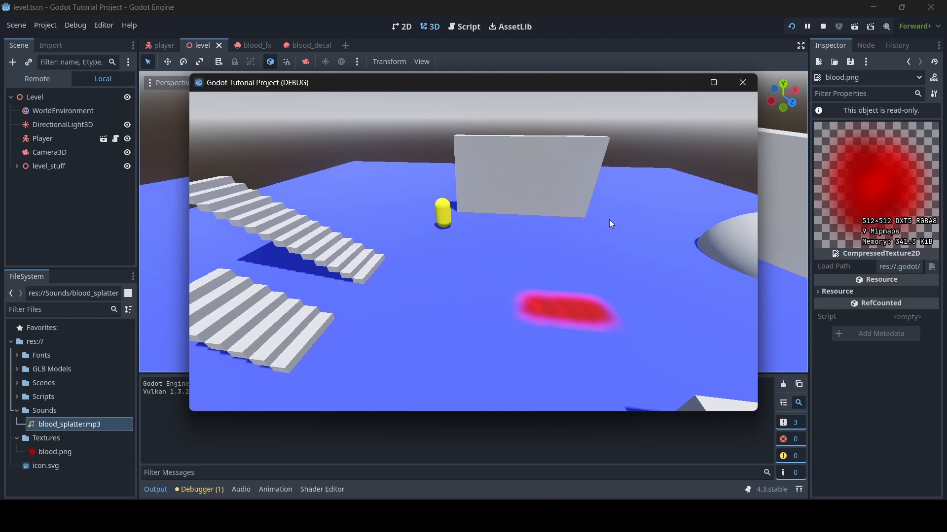
pyautogui.press('s')
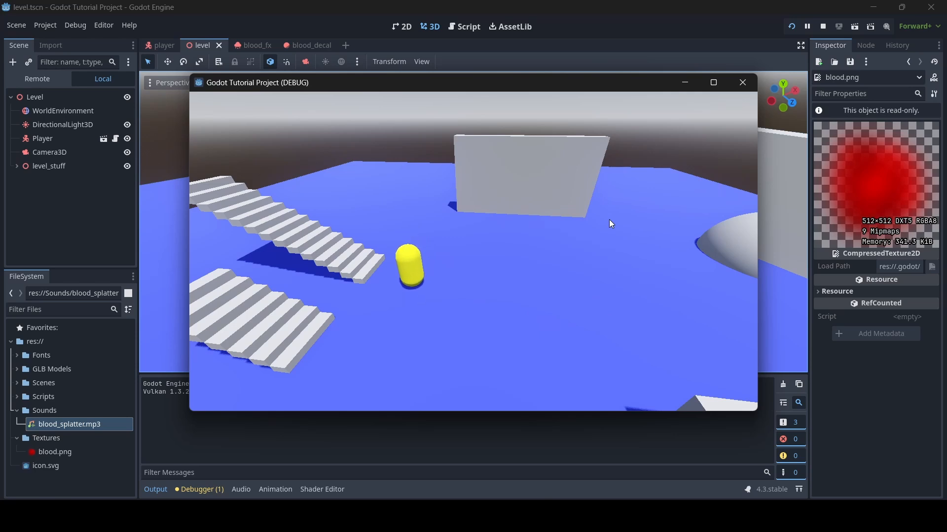
# Test individual blood splatters on the cleared floor between the wall and the upper stairs while walking and jumping the player.
pyautogui.press('d')
pyautogui.press('a')
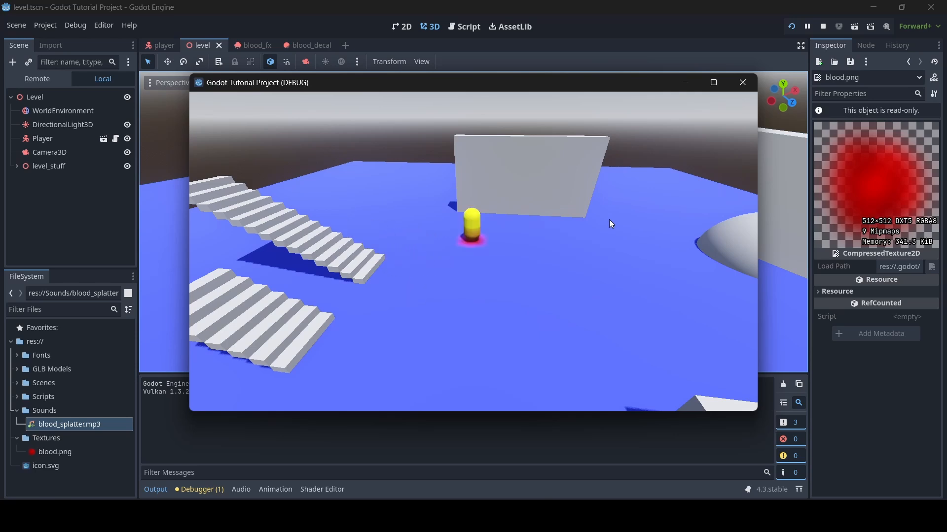
pyautogui.press('w')
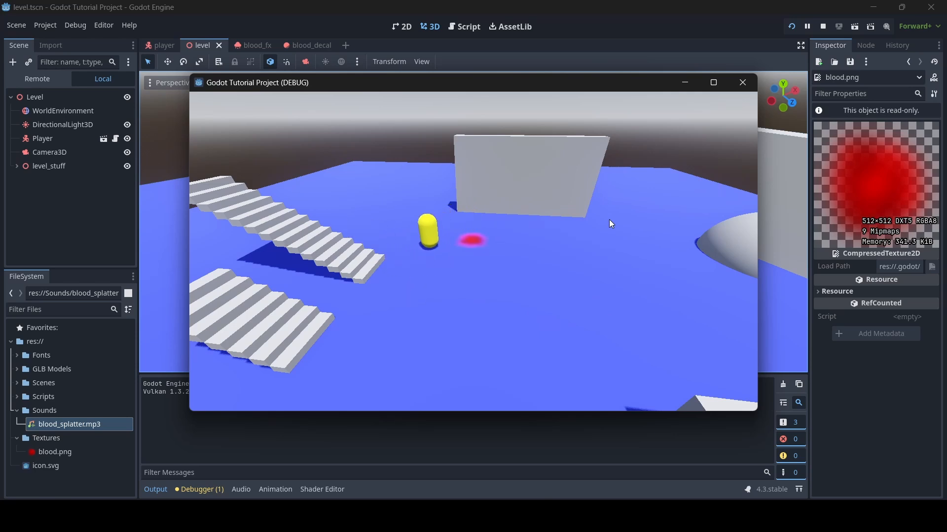
pyautogui.press('a')
pyautogui.press('space')
pyautogui.press('space')
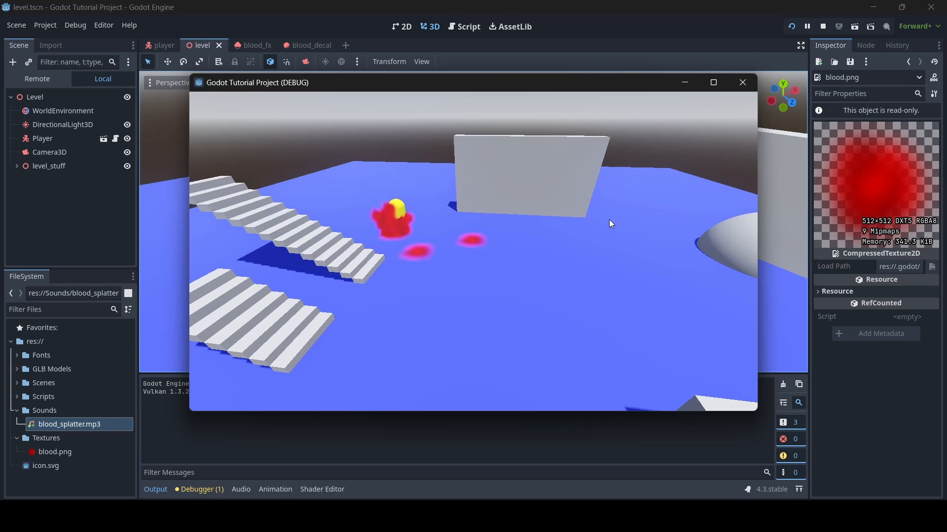
pyautogui.press('d')
pyautogui.press('d')
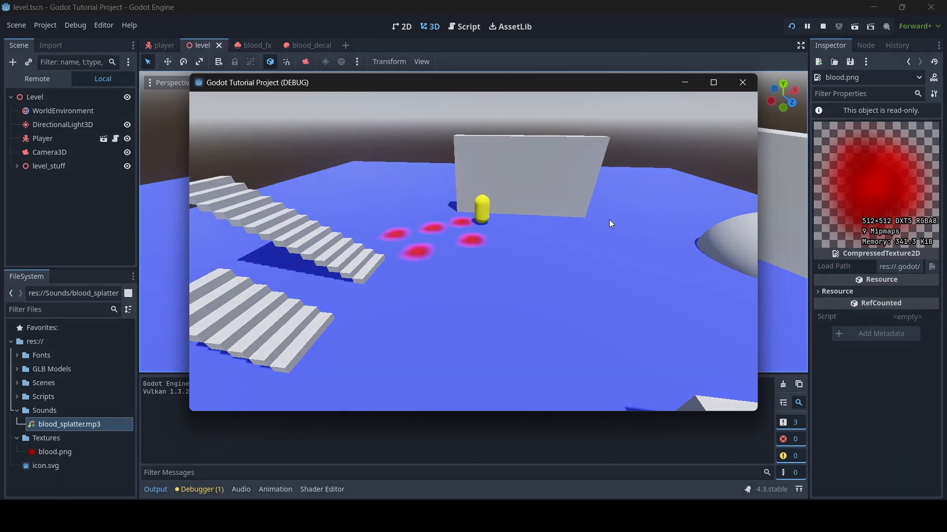